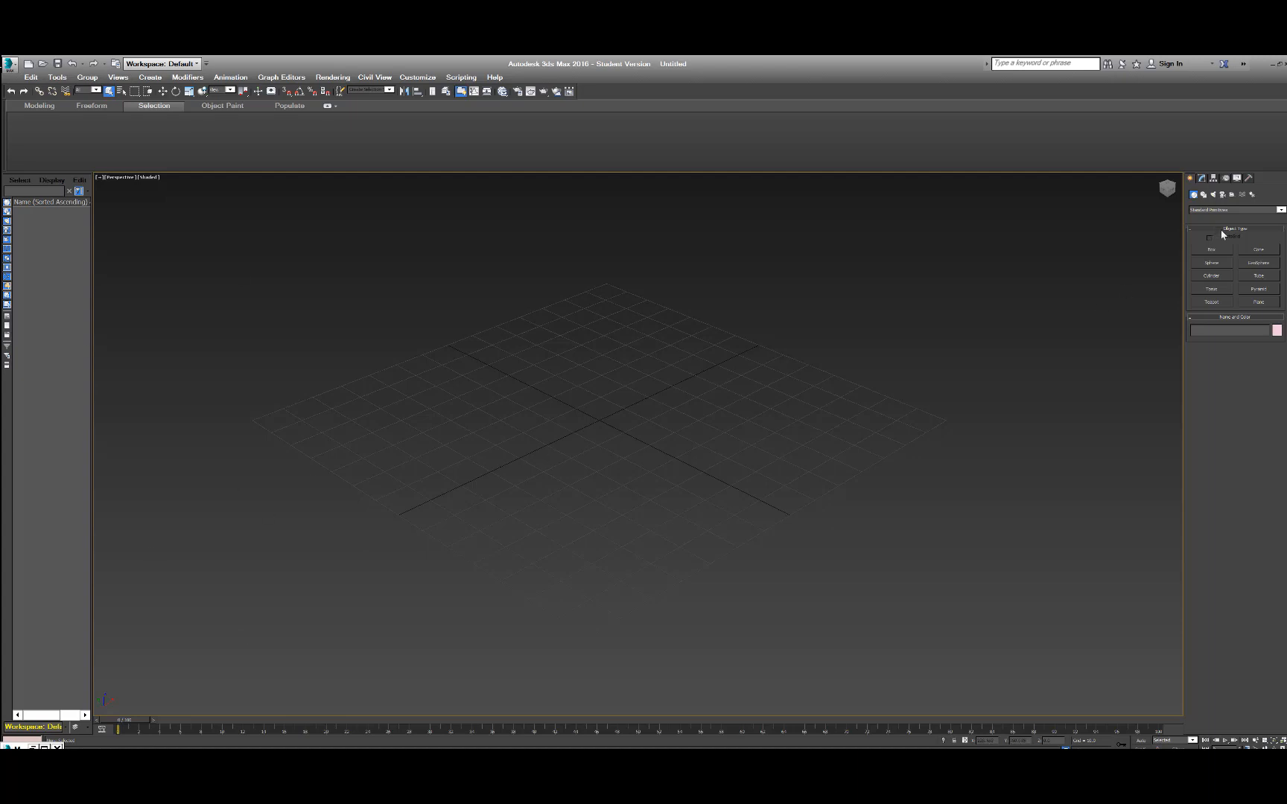
Create a rectangular plane in the perspective view that covers the whole home grid.
left_click(1271, 304)
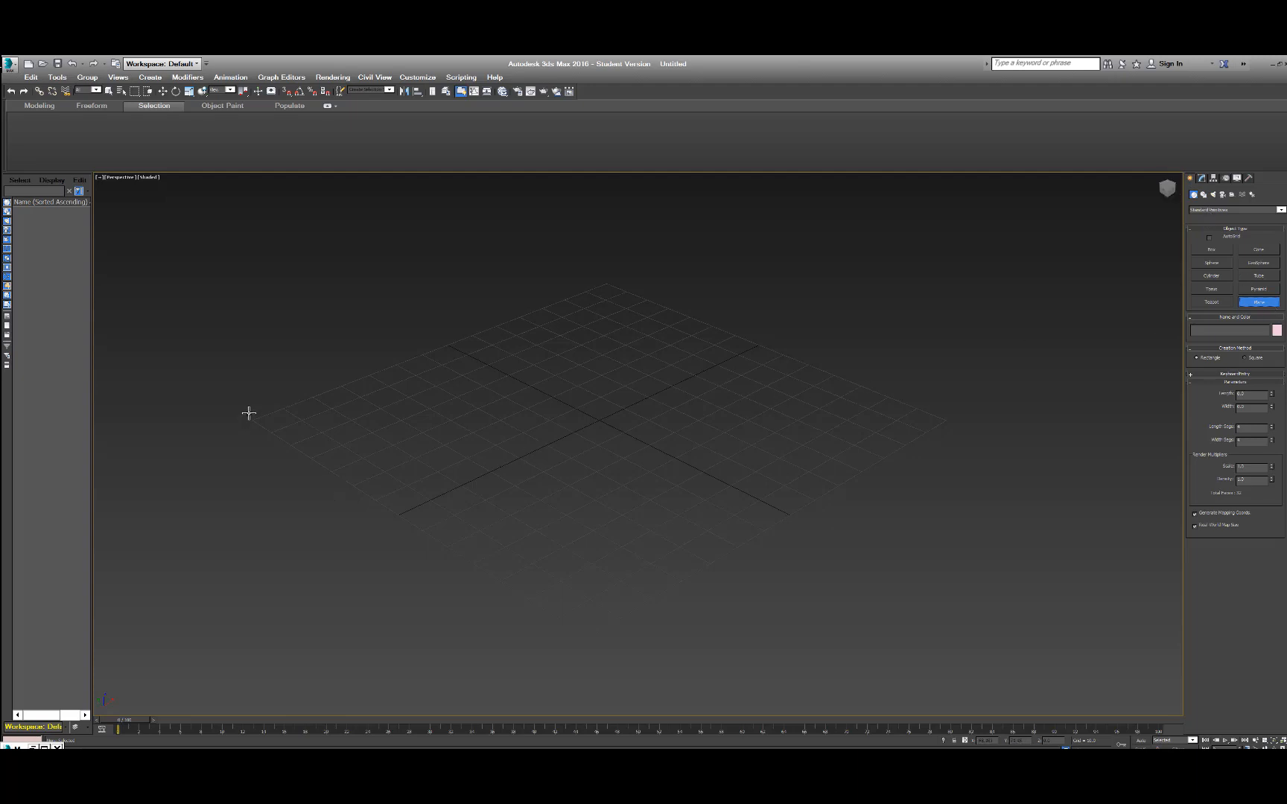
left_click_drag(248, 411, 947, 420)
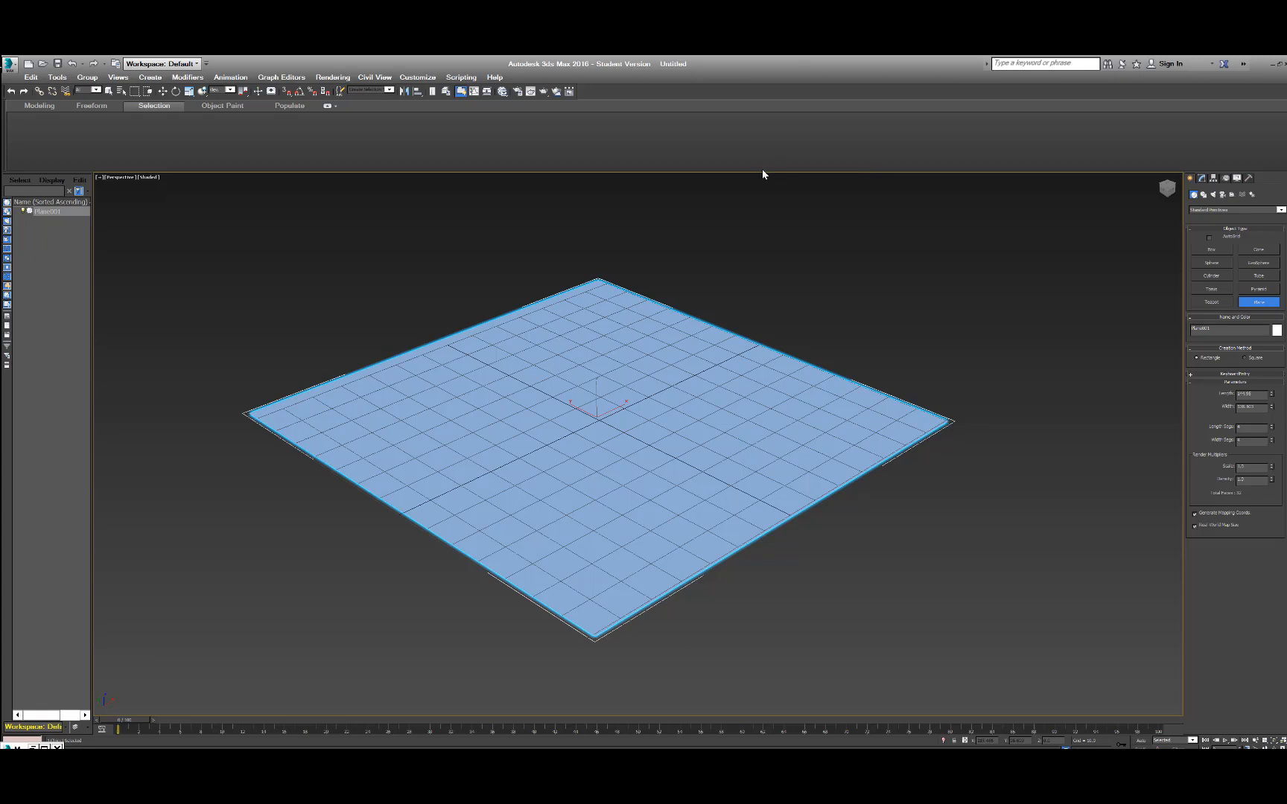
Set the project folder to a new Desktop folder named 3ds-editpoly-demo.
left_click(9, 65)
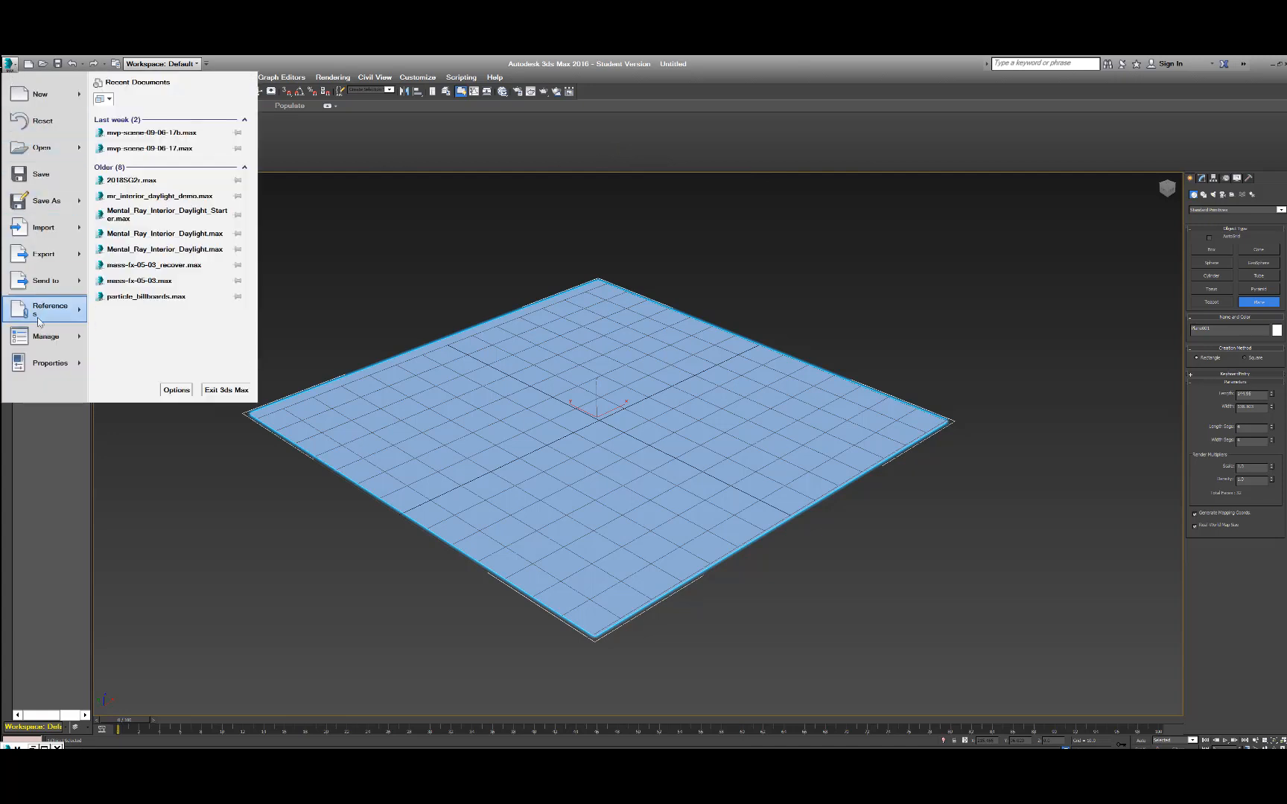
mouse_move(45, 337)
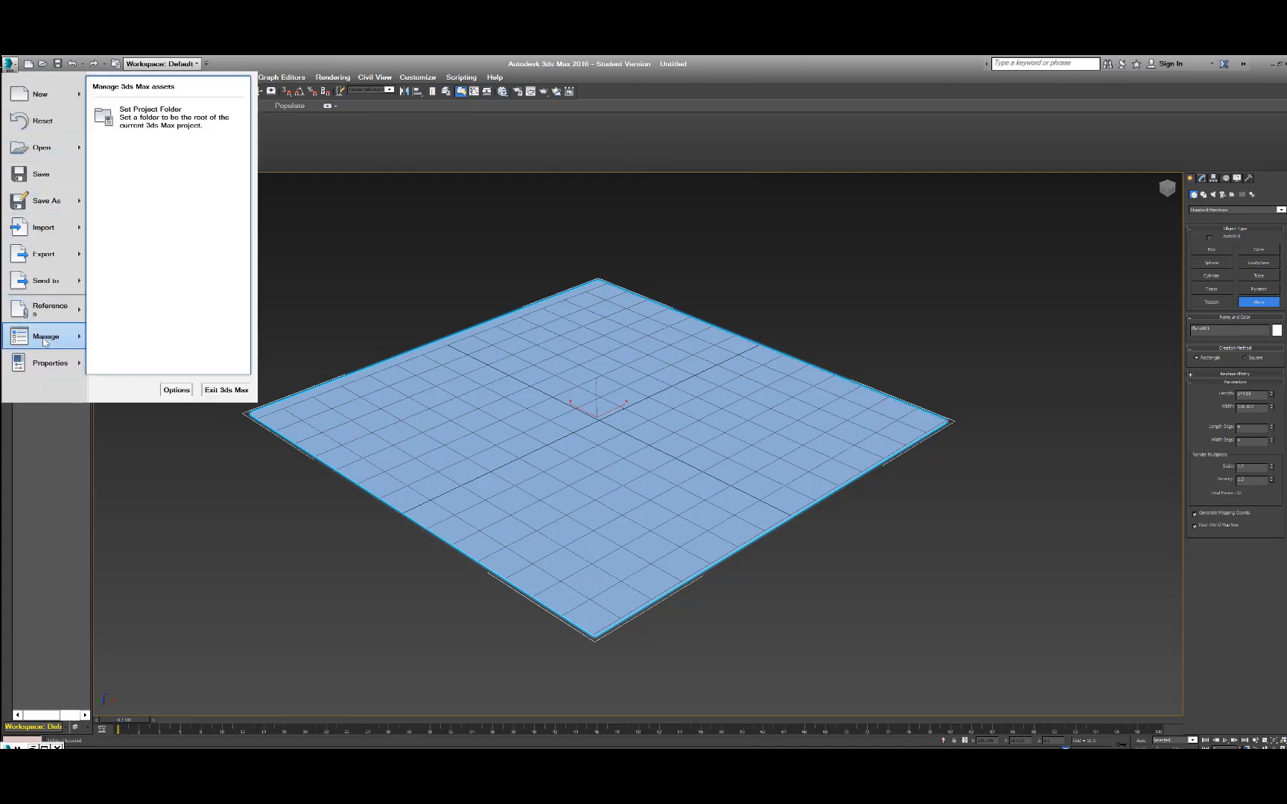
left_click(147, 123)
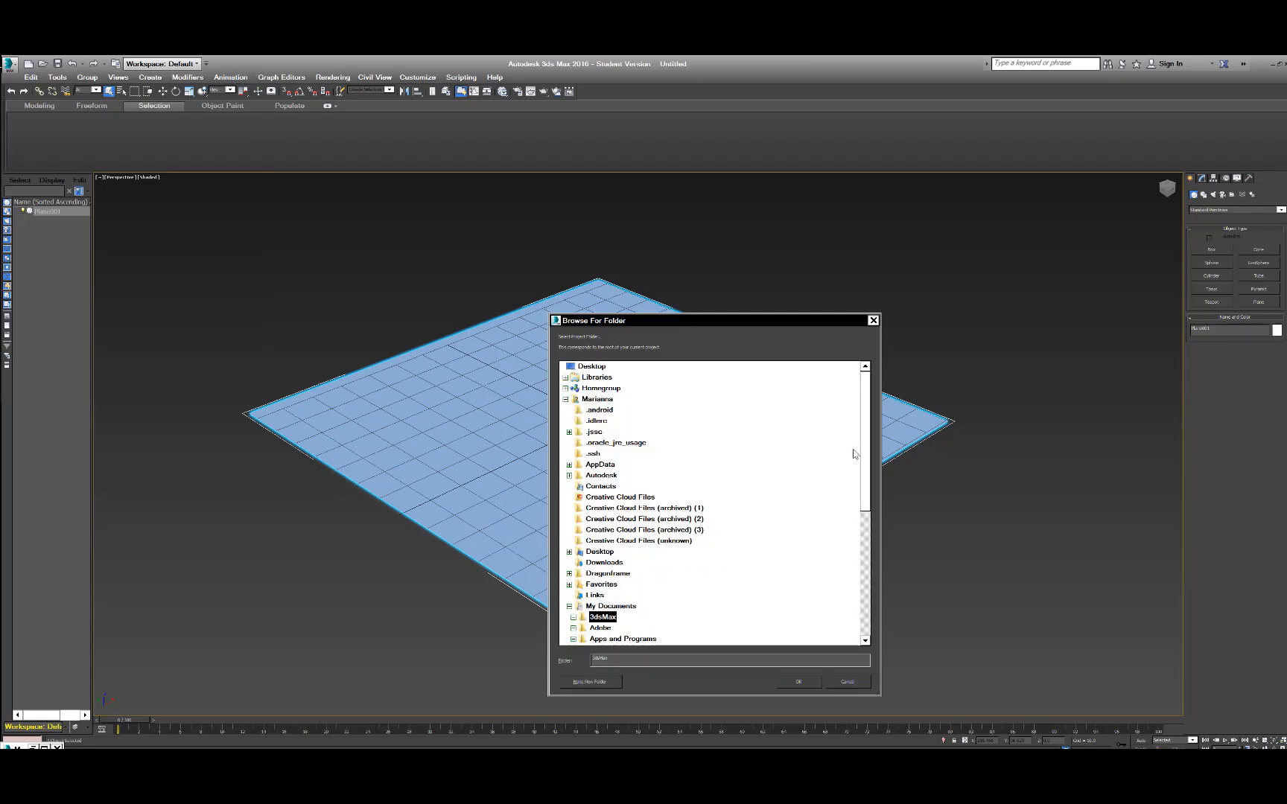
left_click_drag(865, 440, 885, 559)
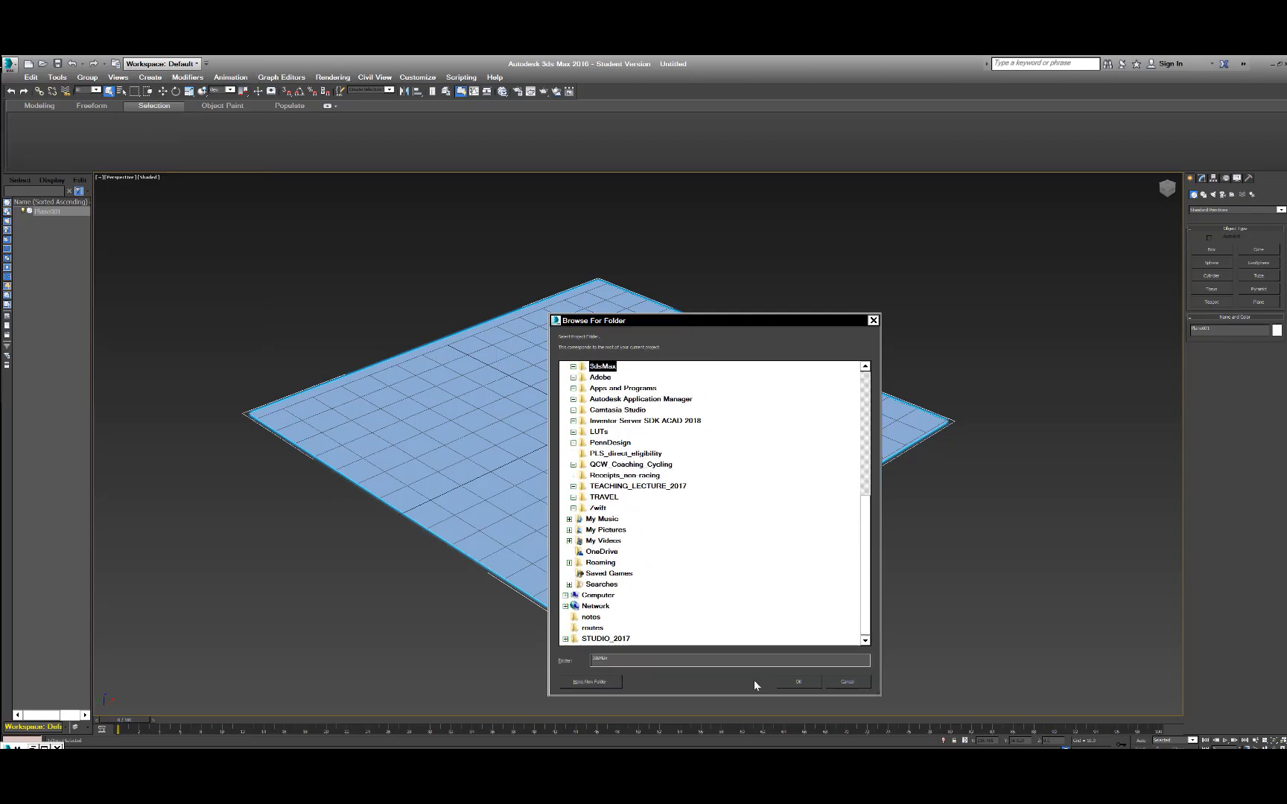
scroll(614, 408, "up", 8)
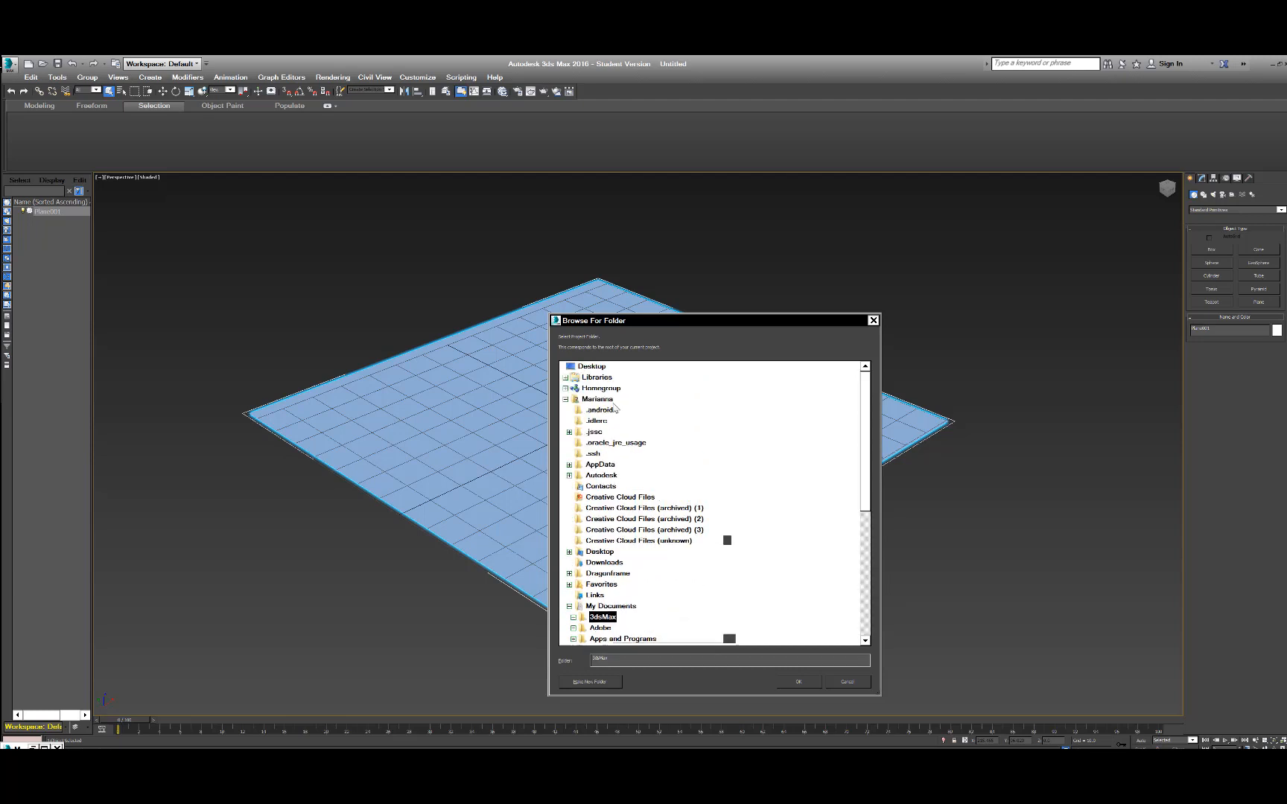
left_click(591, 367)
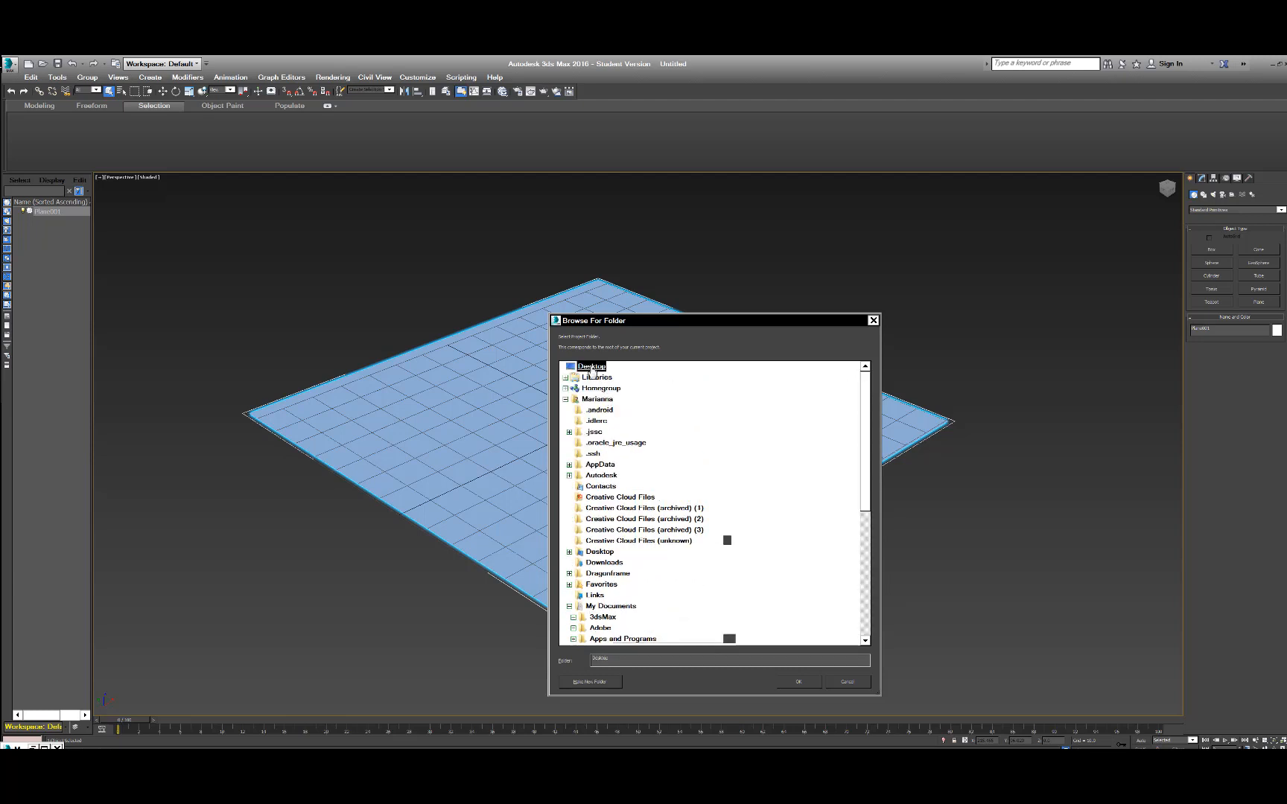
left_click(596, 682)
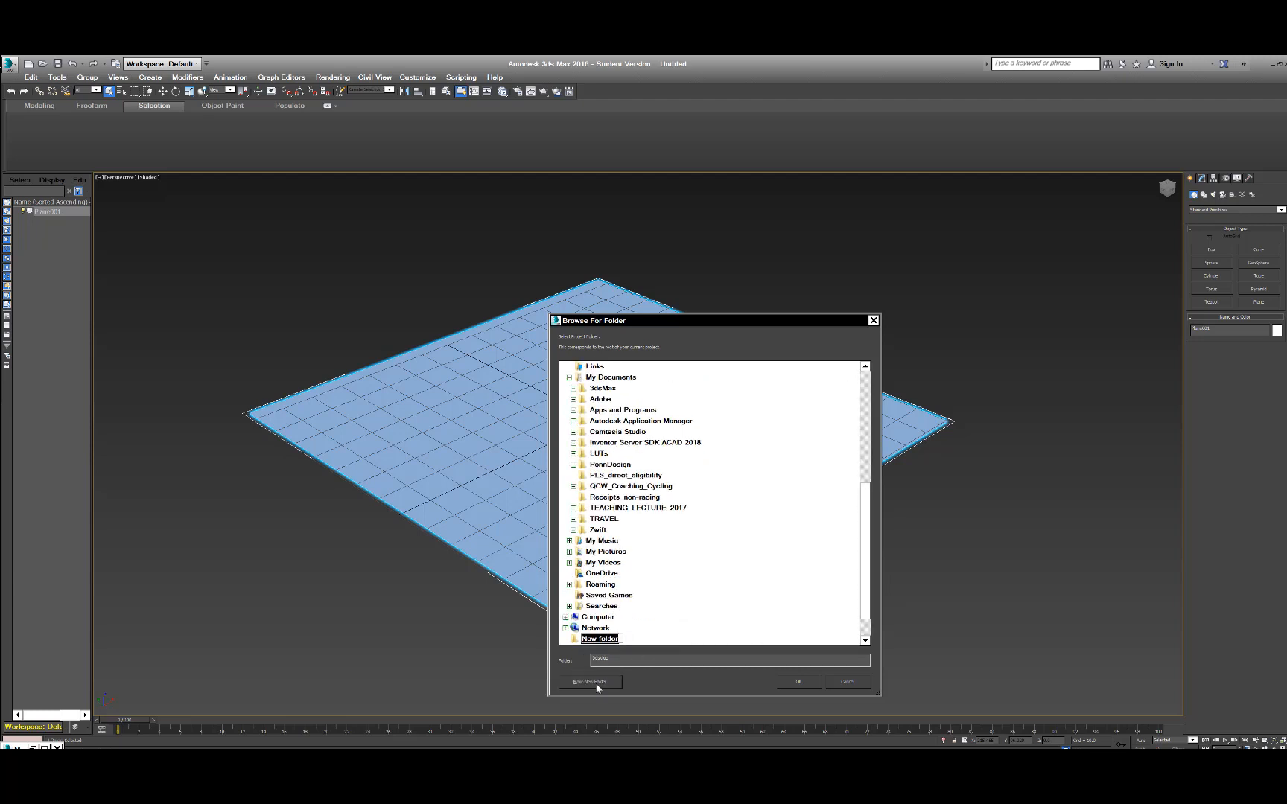
type("3ds-editpoly-demo")
key("Return")
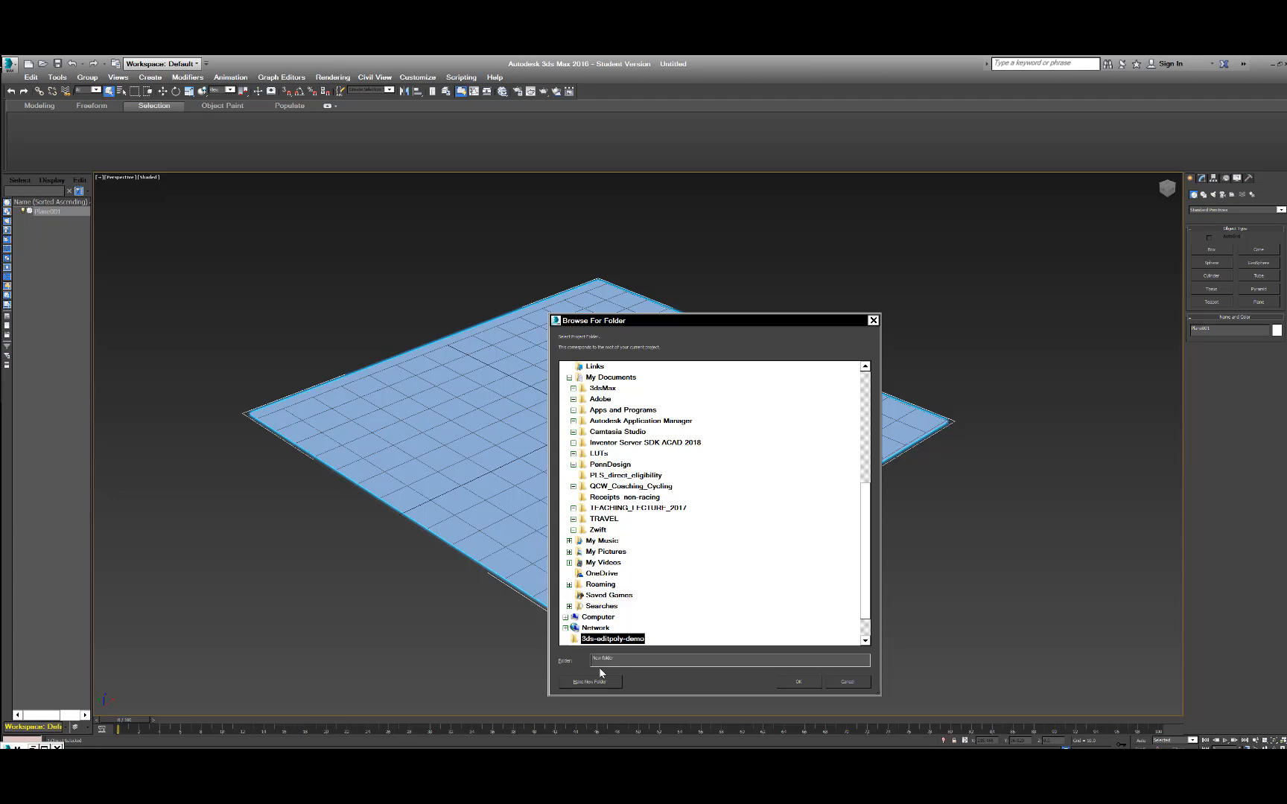
left_click(795, 680)
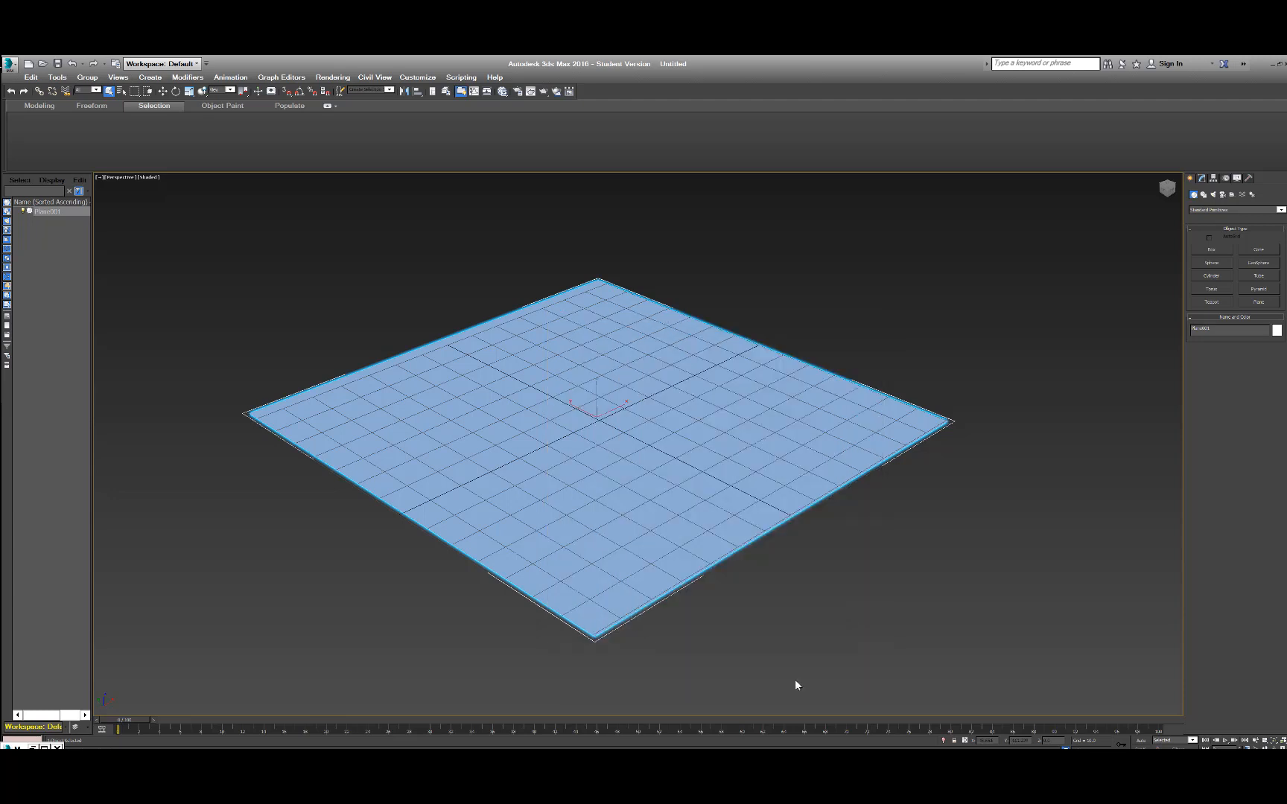
Switch to File Explorer and look through the 3ds-editpoly-demo folder on the Desktop, including its scenes subfolder.
key("super+e")
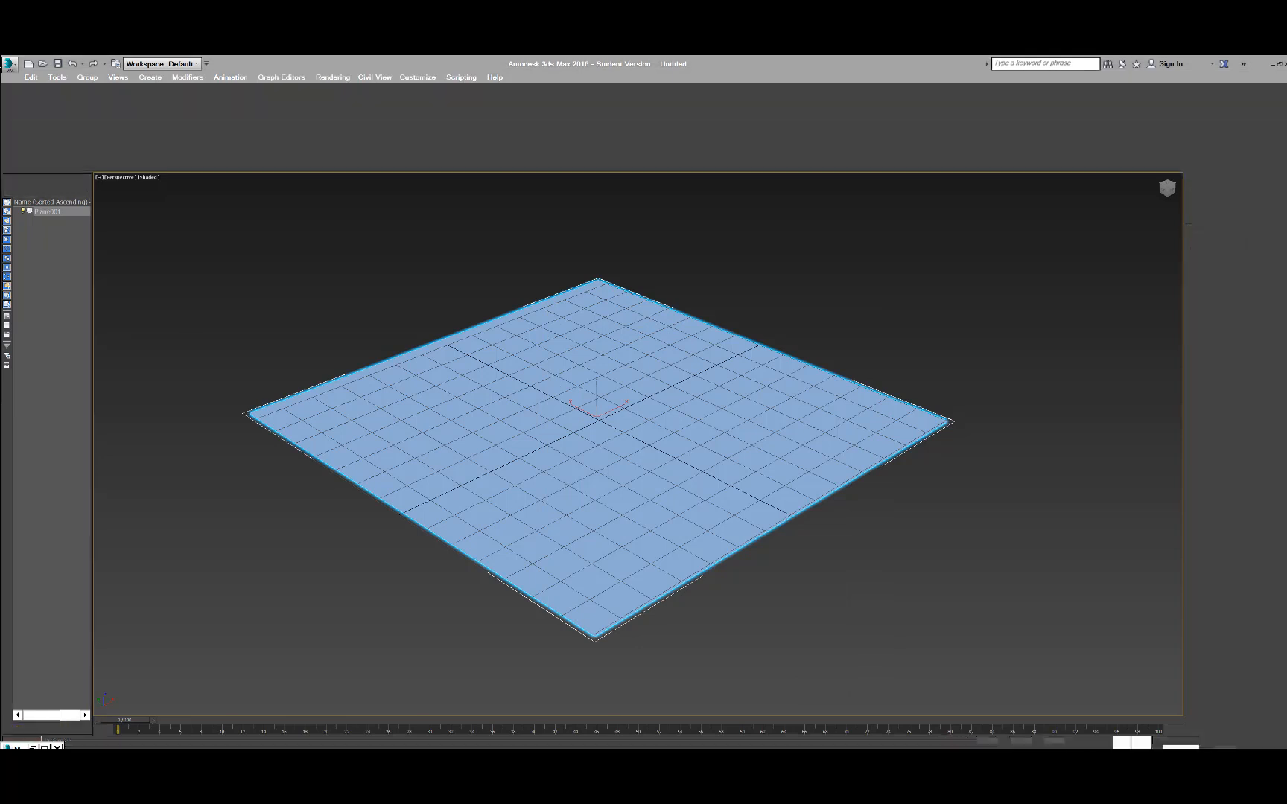
left_click(254, 381)
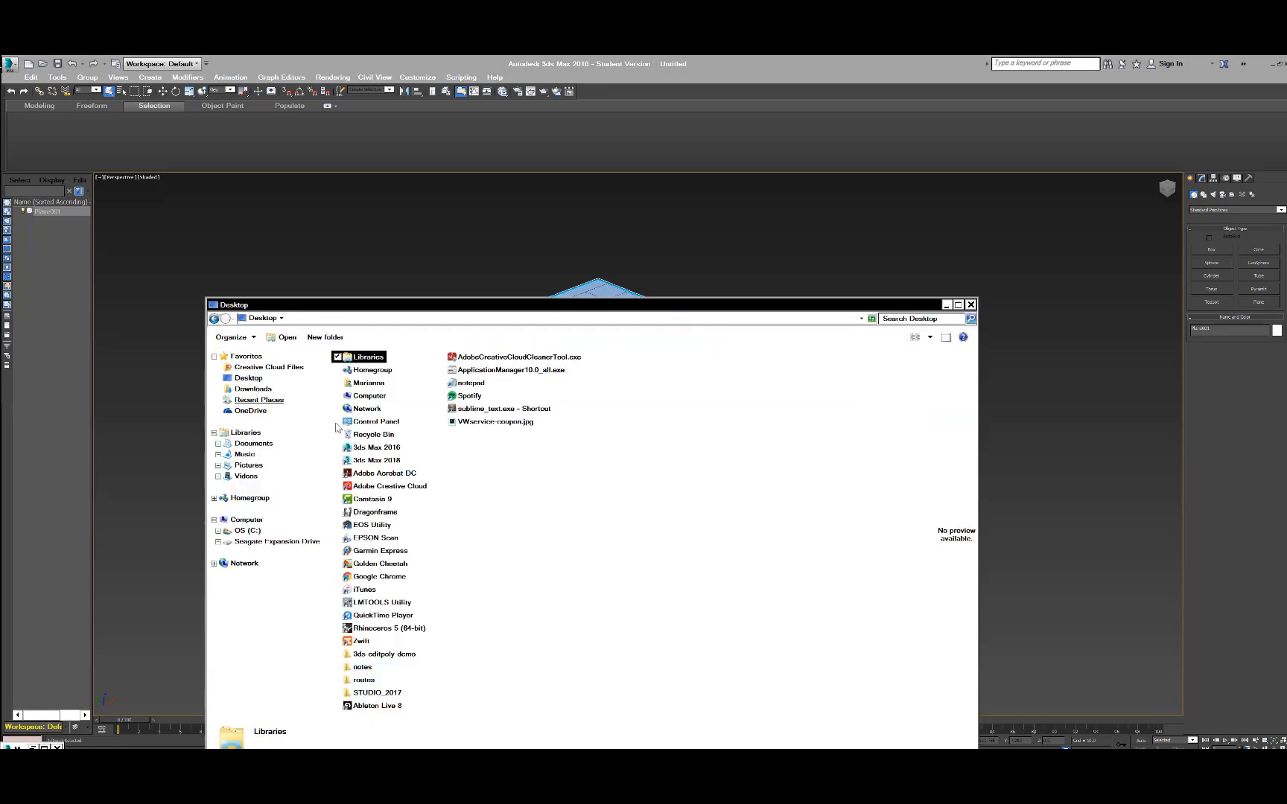
left_click(386, 658)
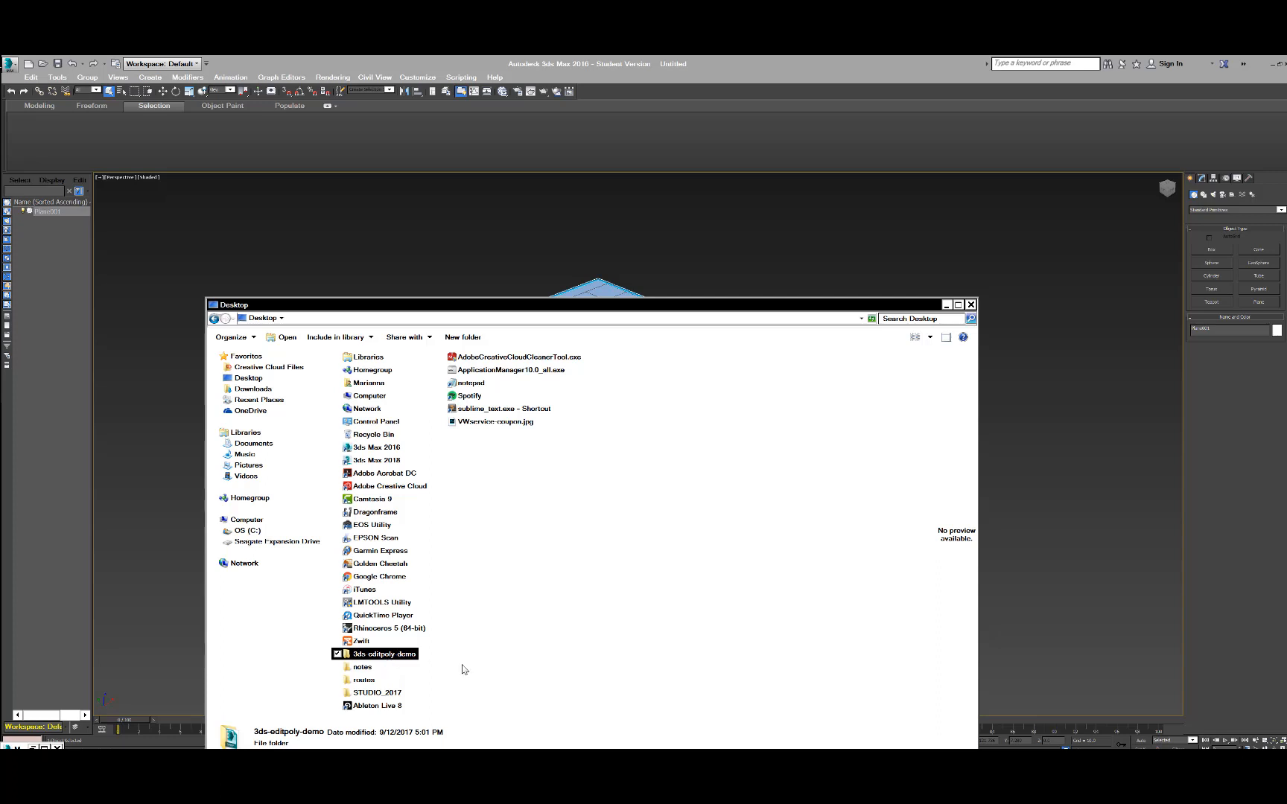
double_click(400, 656)
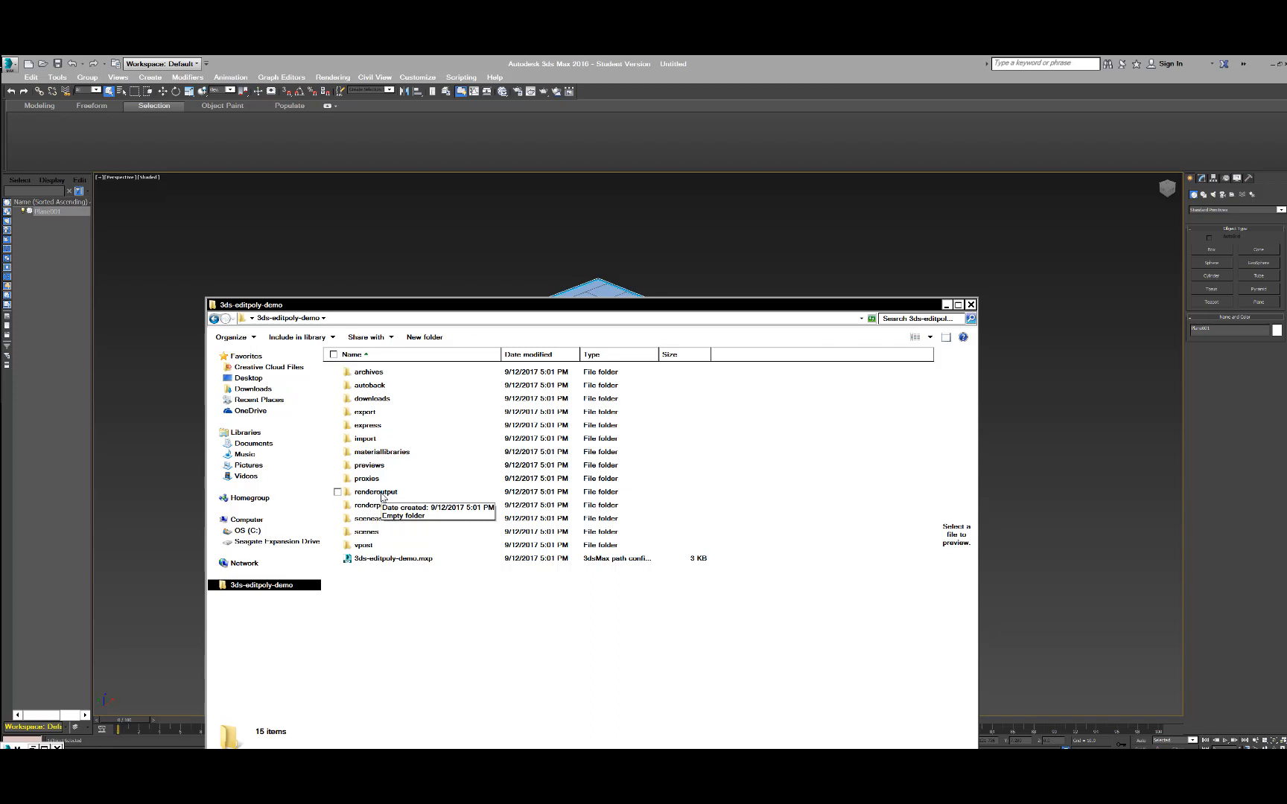
double_click(366, 532)
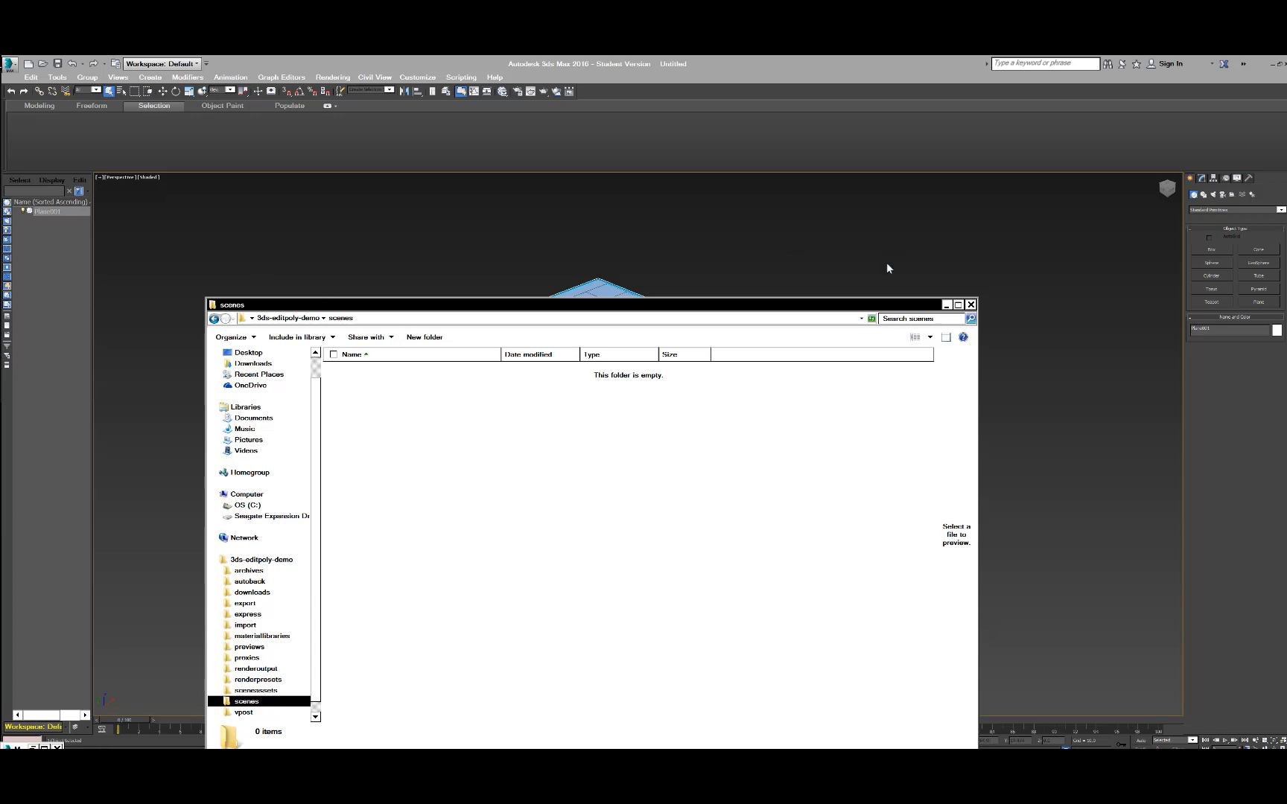
Save the 3ds Max scene as 3dsdemo-09-11-17 in the project's scenes folder.
left_click(9, 66)
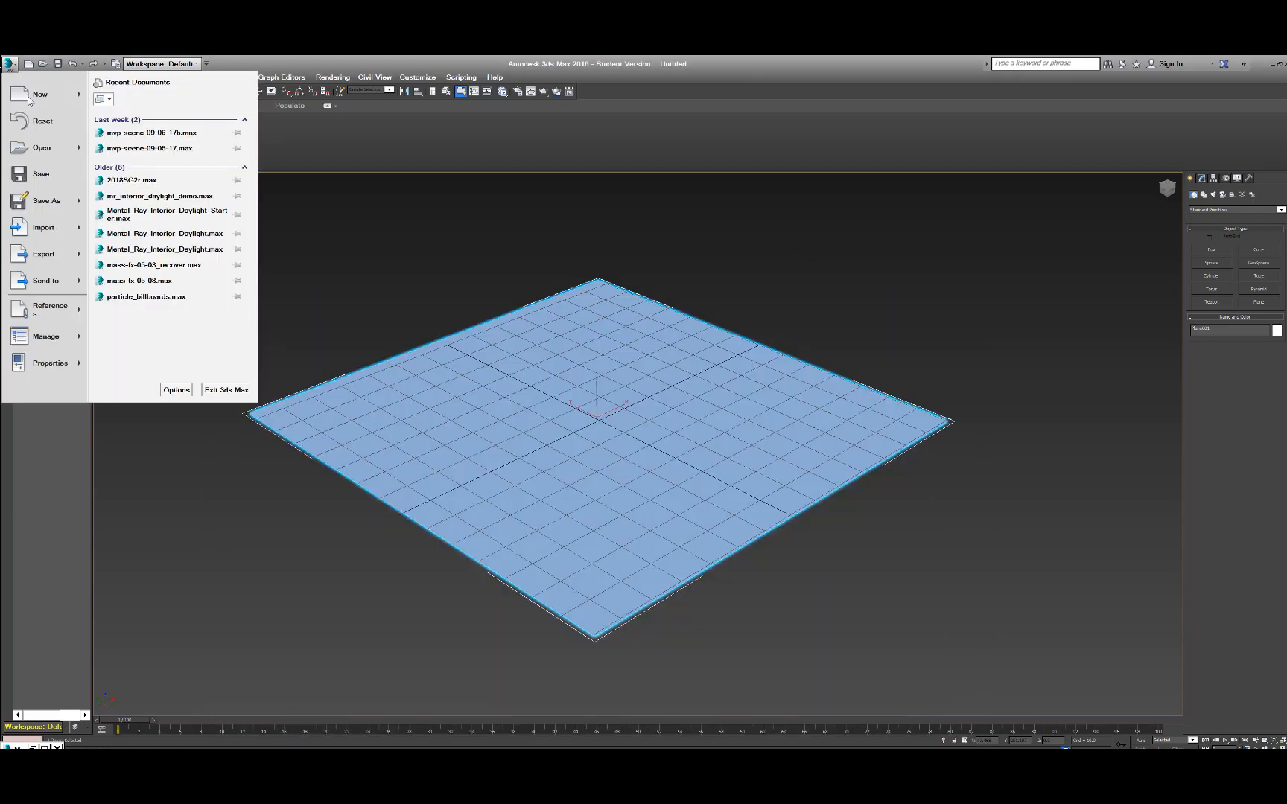
left_click(43, 201)
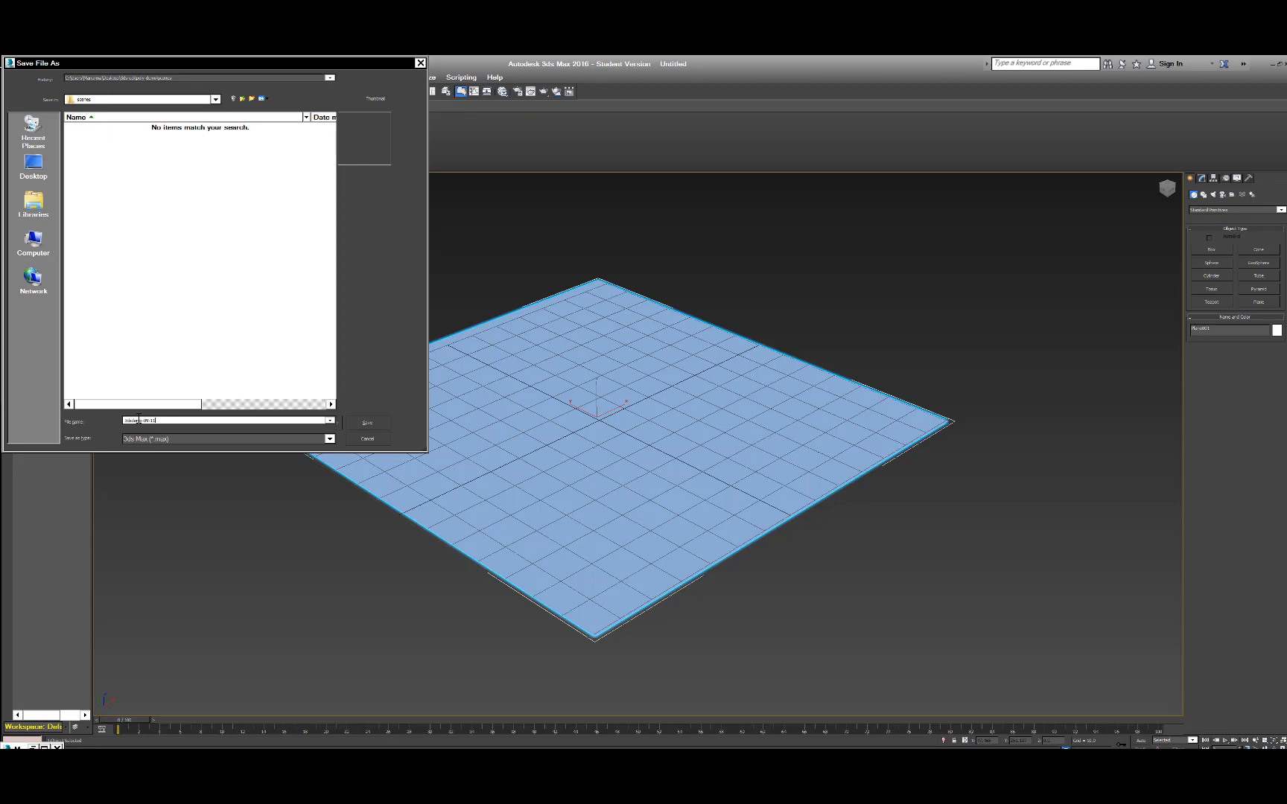
type("-17")
left_click(373, 423)
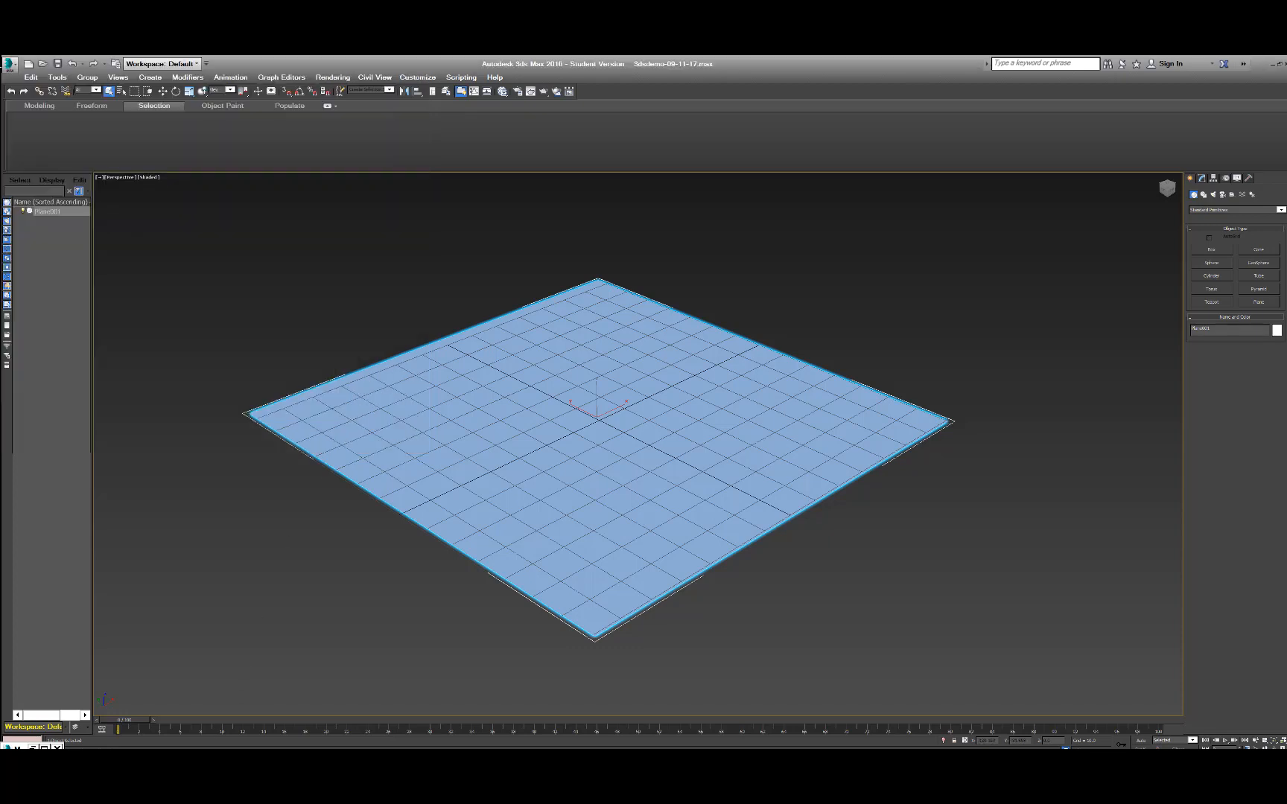
Check the saved scene file and the project subfolders in File Explorer, and close that window.
key("alt+Tab")
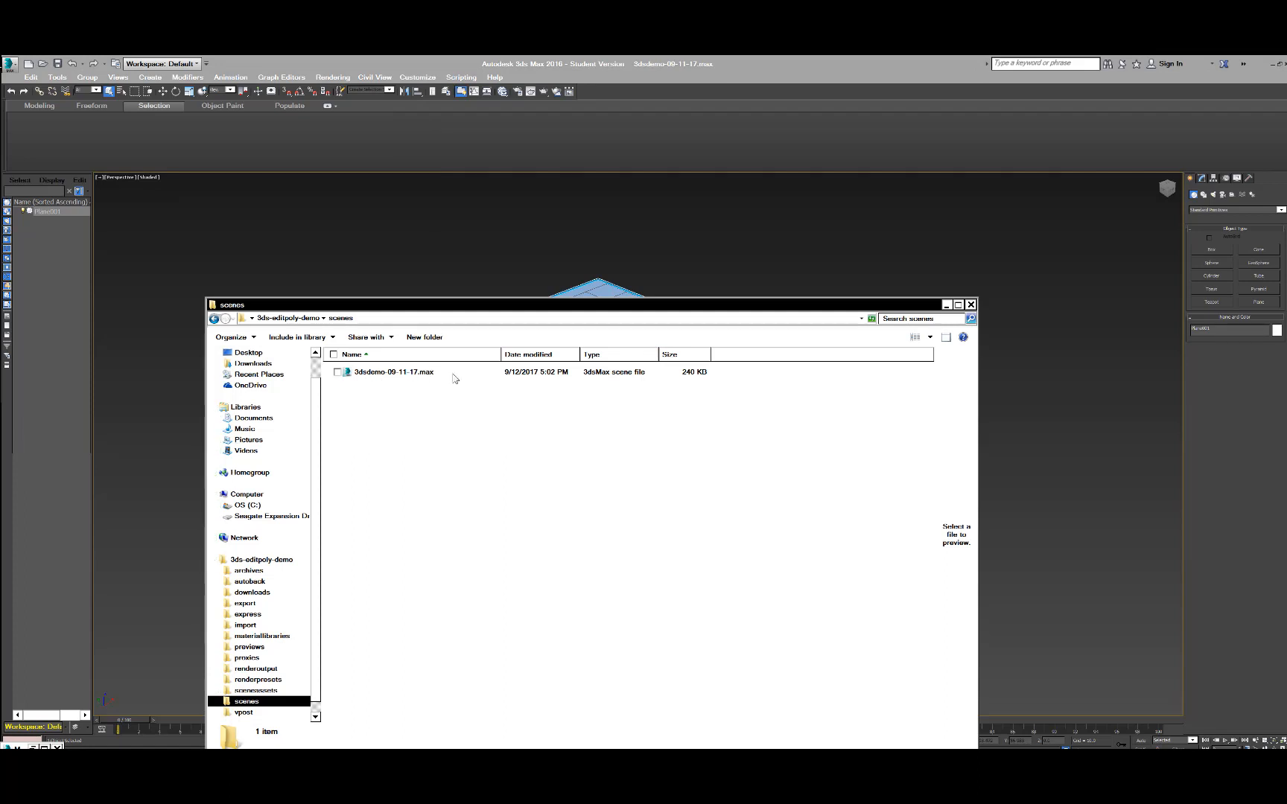
left_click(214, 319)
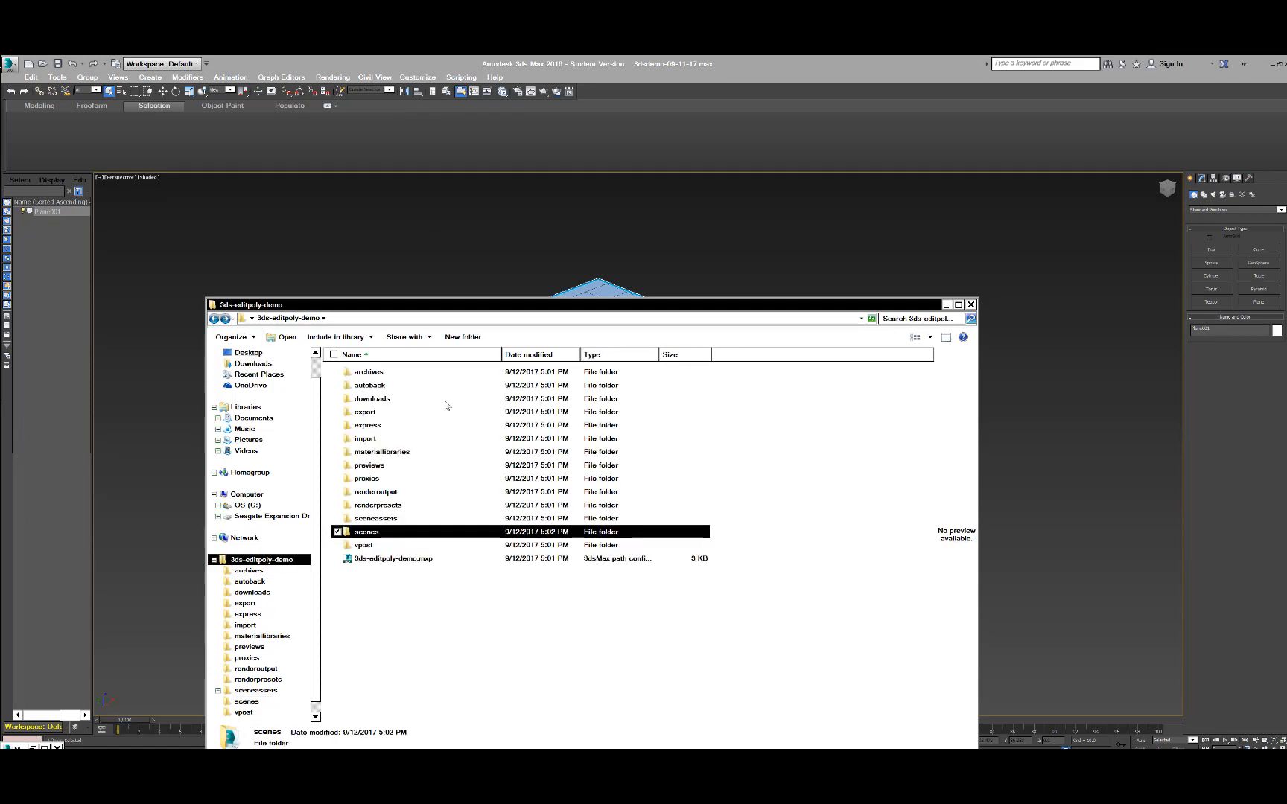
left_click(970, 305)
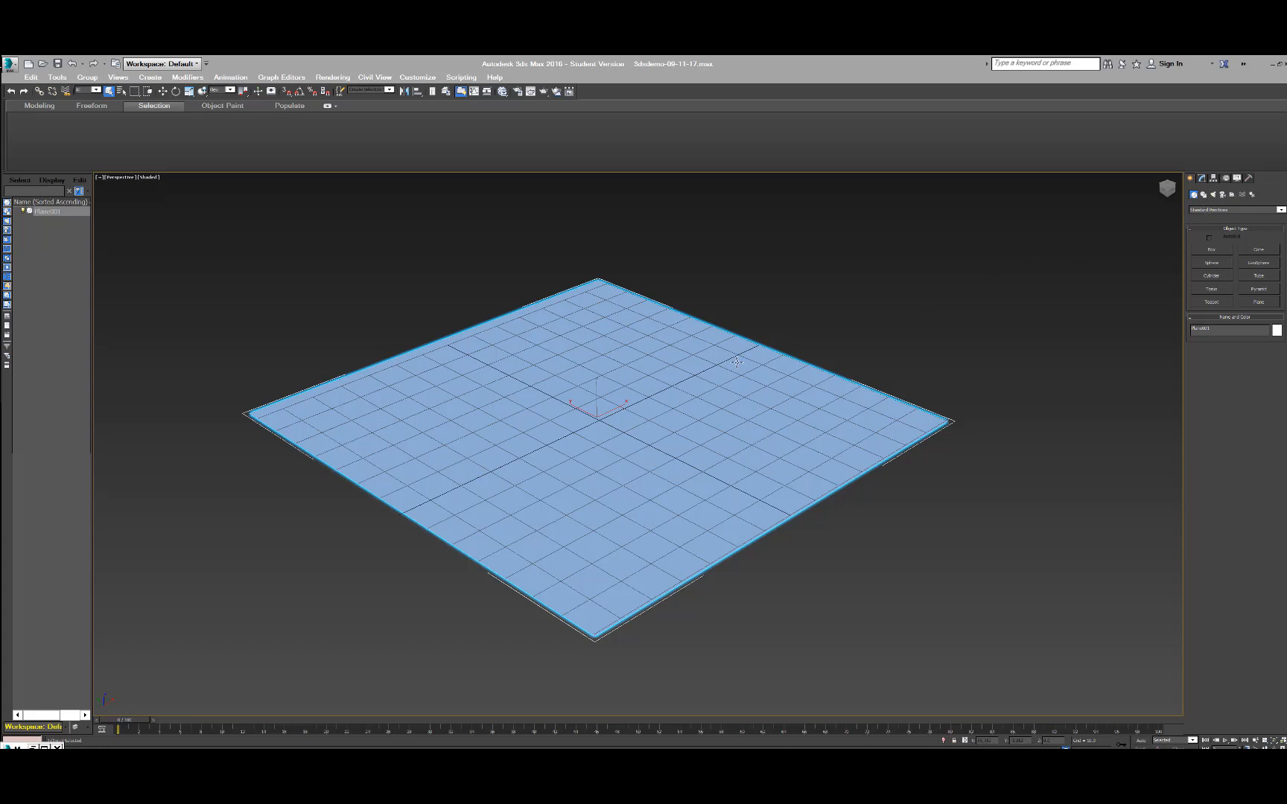
Turn on Auto Key mode, go to frame 44 and create an upright box on the plane, west of the grid's centre.
left_click(1142, 741)
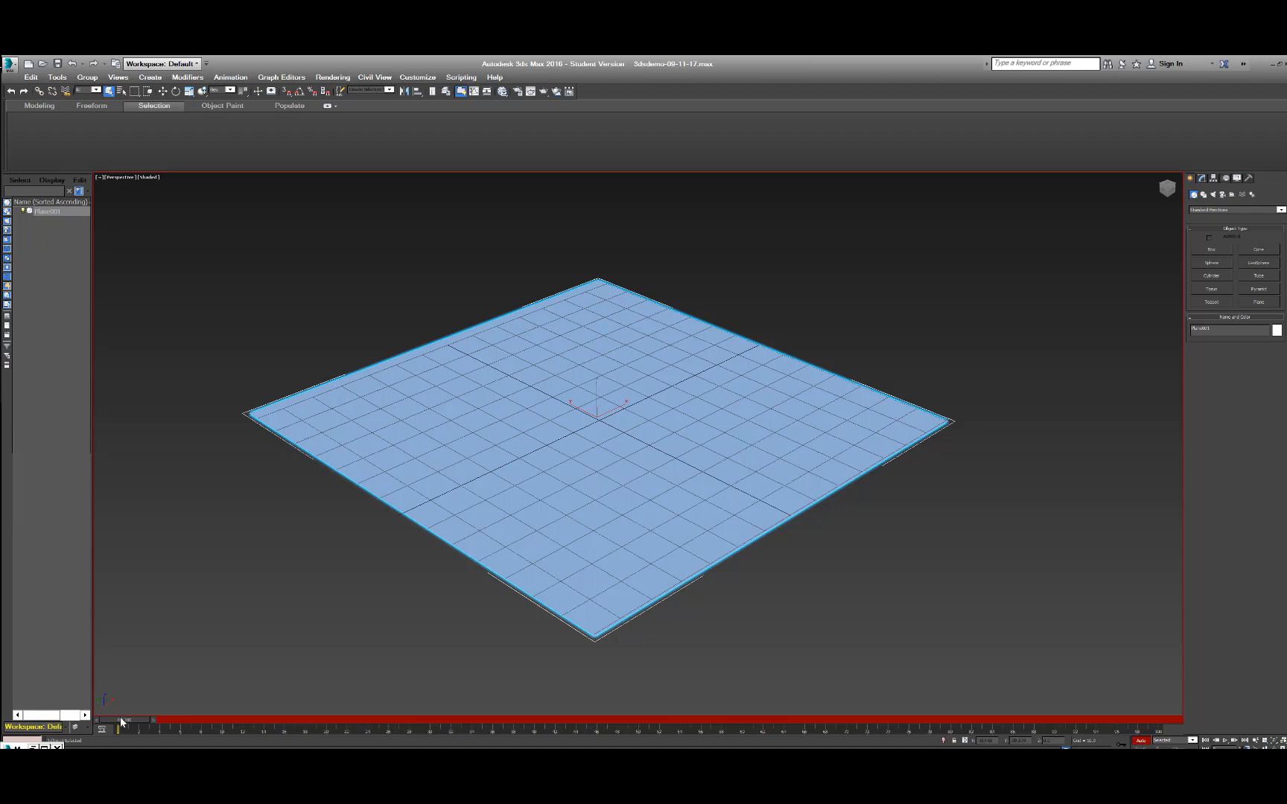
left_click_drag(124, 723, 581, 736)
key("q")
left_click(1212, 250)
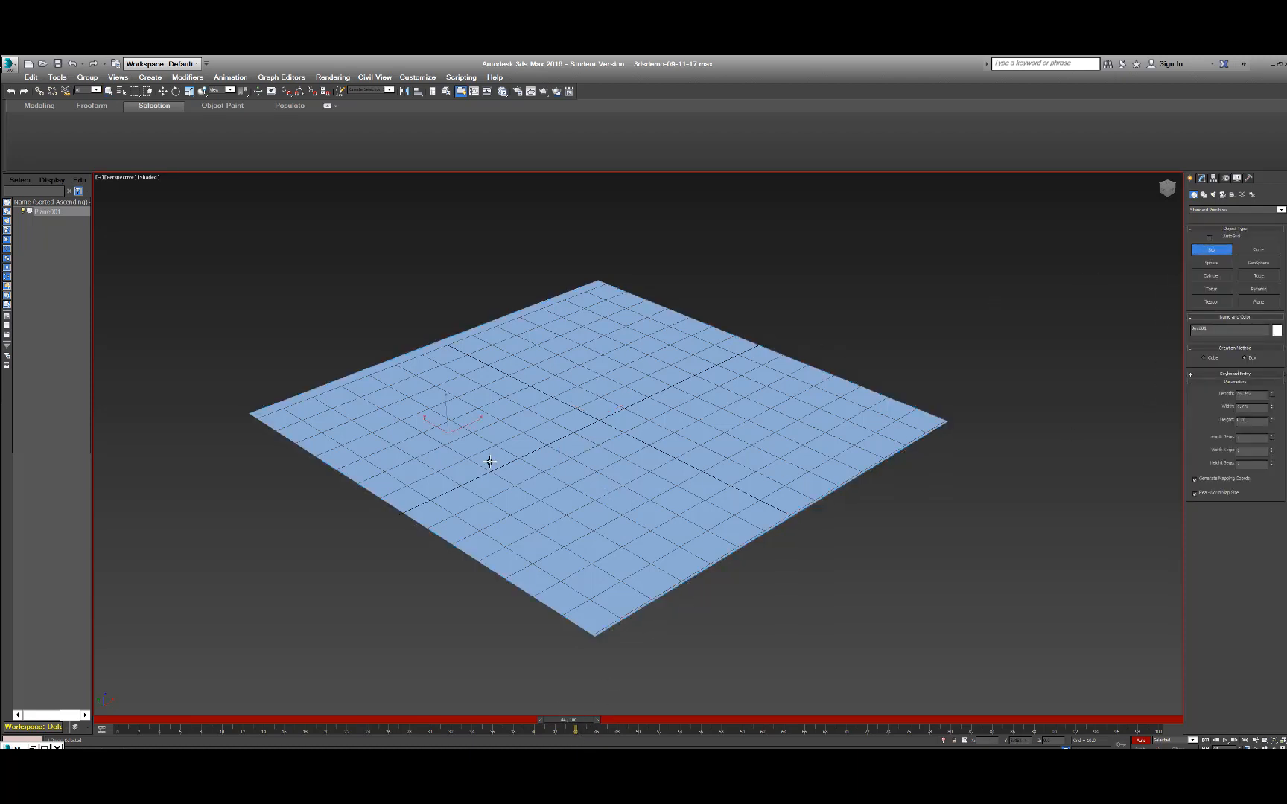
left_click_drag(489, 462, 474, 421)
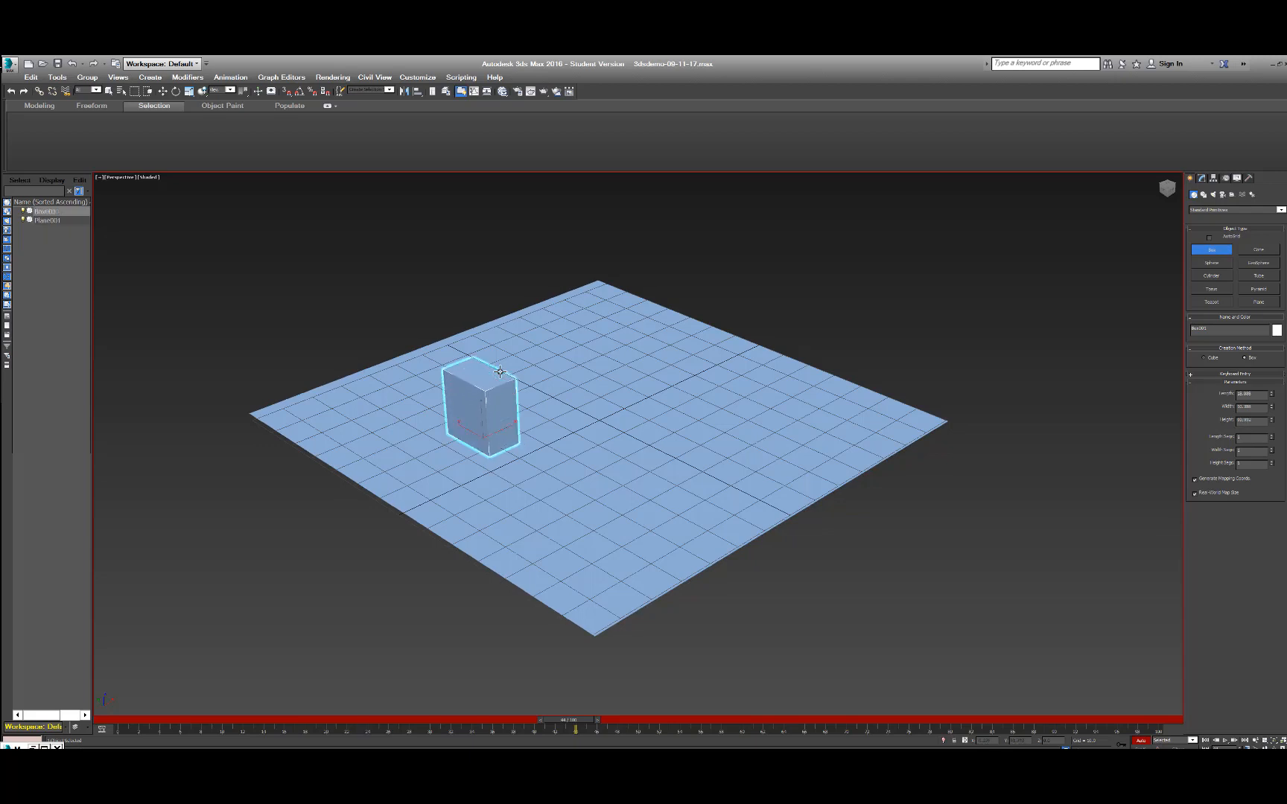
key("q")
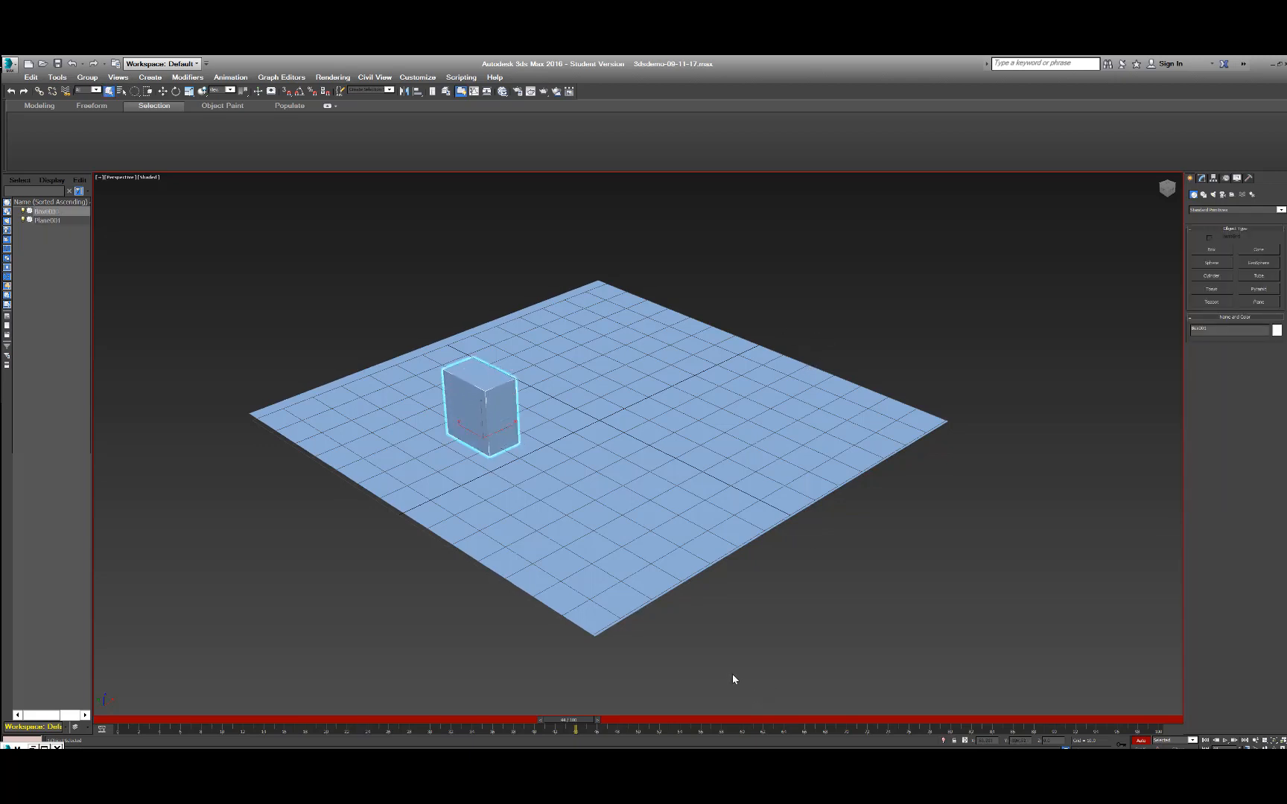
With Auto Key on, move the box to the plane's far edge at frame 38 to record a position key.
left_click(1224, 740)
left_click_drag(762, 727, 131, 722)
left_click_drag(133, 722, 521, 719)
key("q")
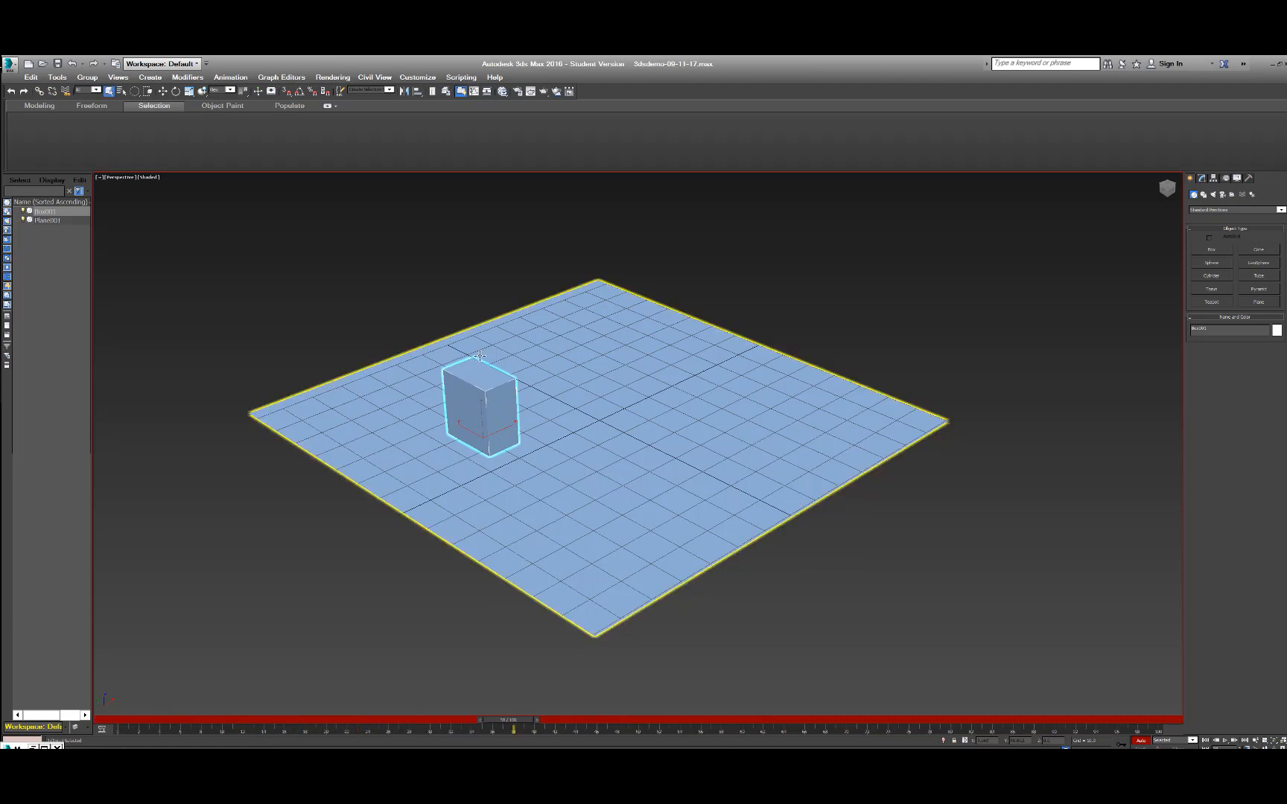
key("w")
left_click_drag(507, 430, 696, 345)
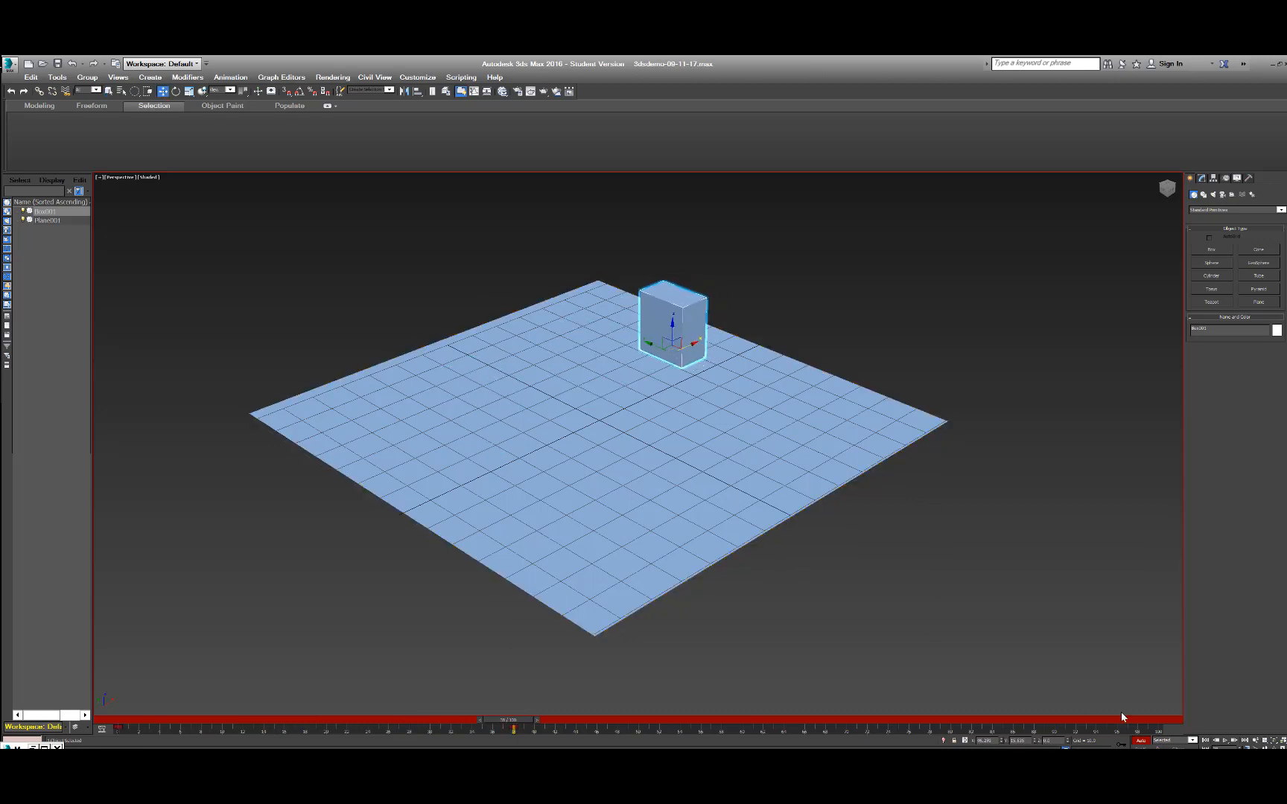
key("q")
Turn off Auto Key mode and play back the box's animation.
left_click(1225, 740)
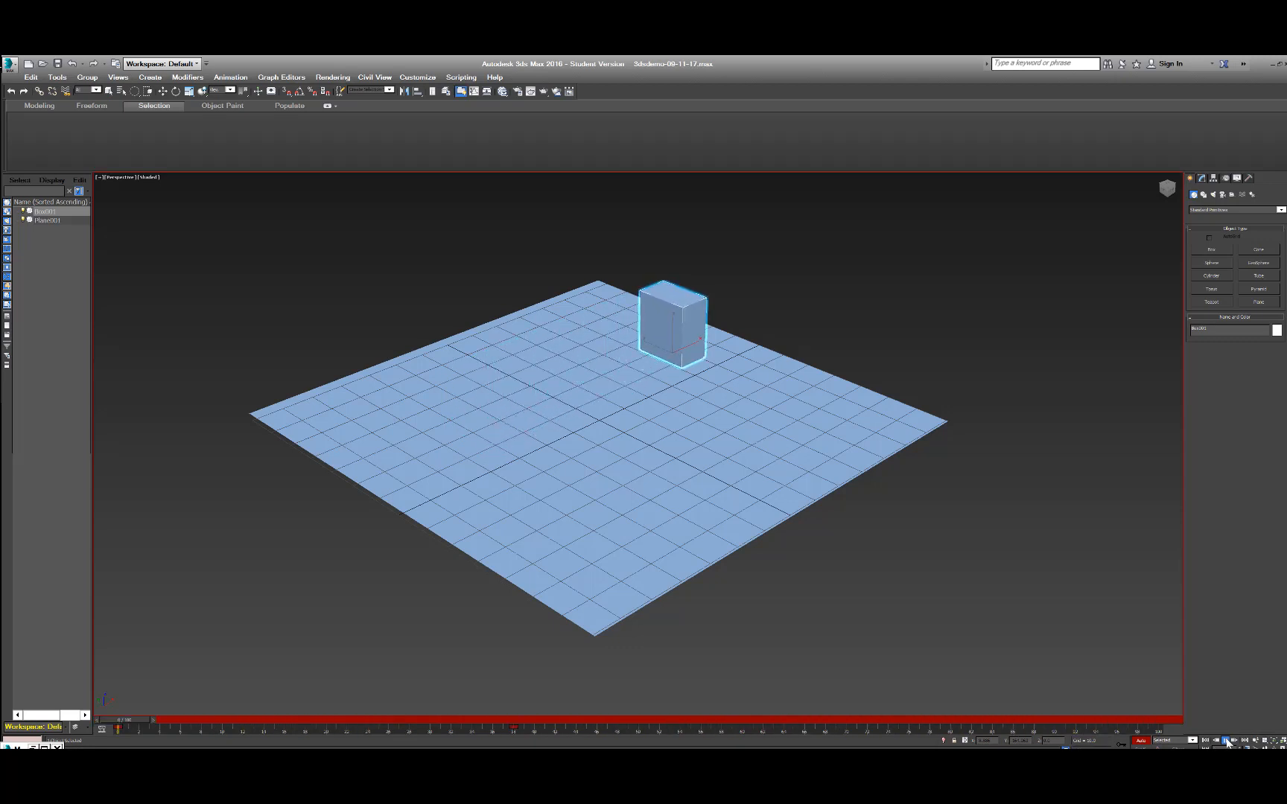
left_click(1227, 741)
left_click(1141, 741)
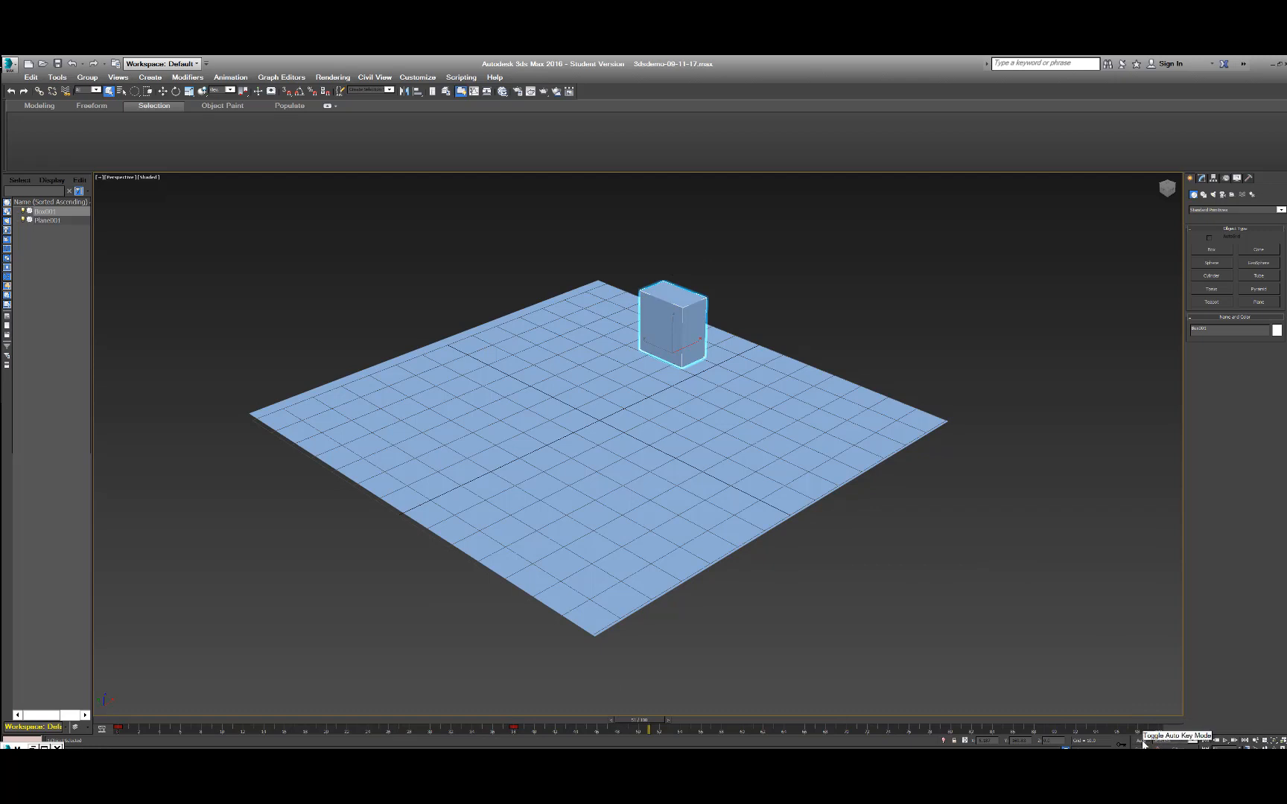
left_click(1224, 741)
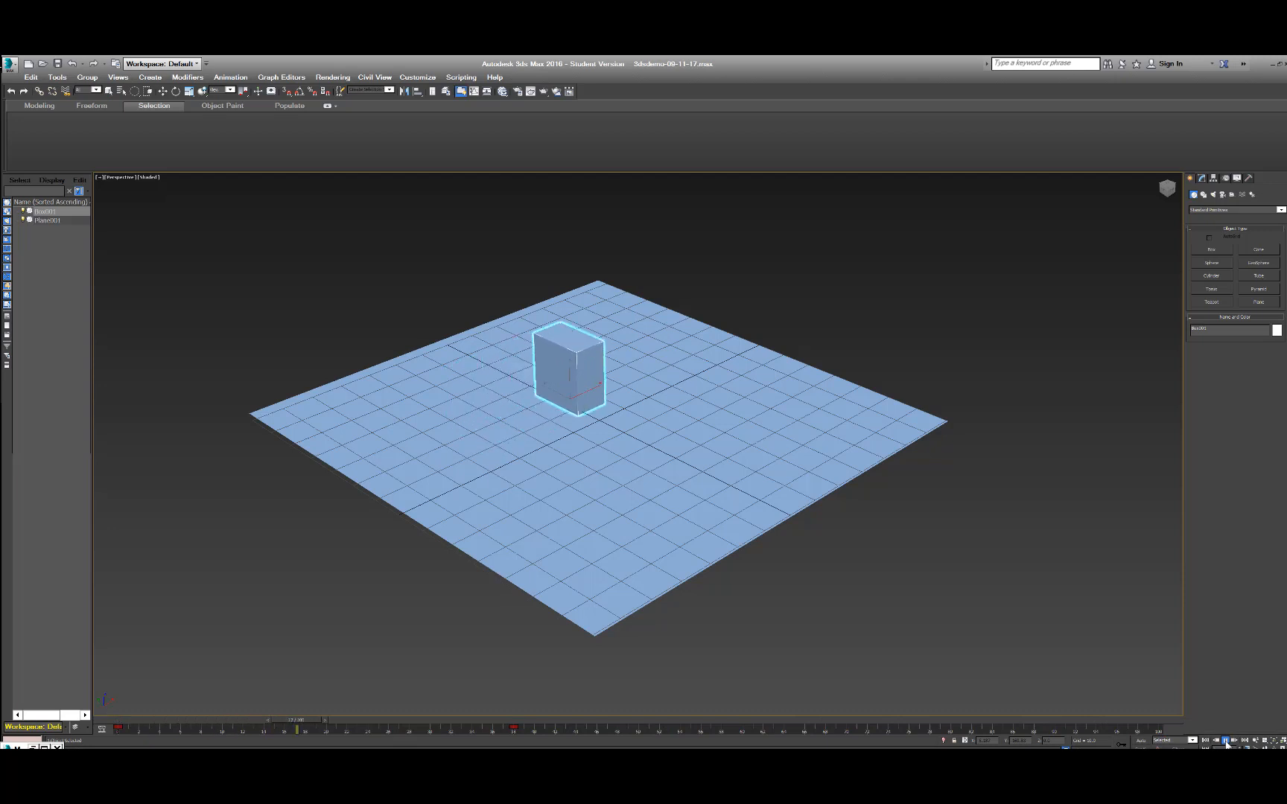
left_click(1224, 740)
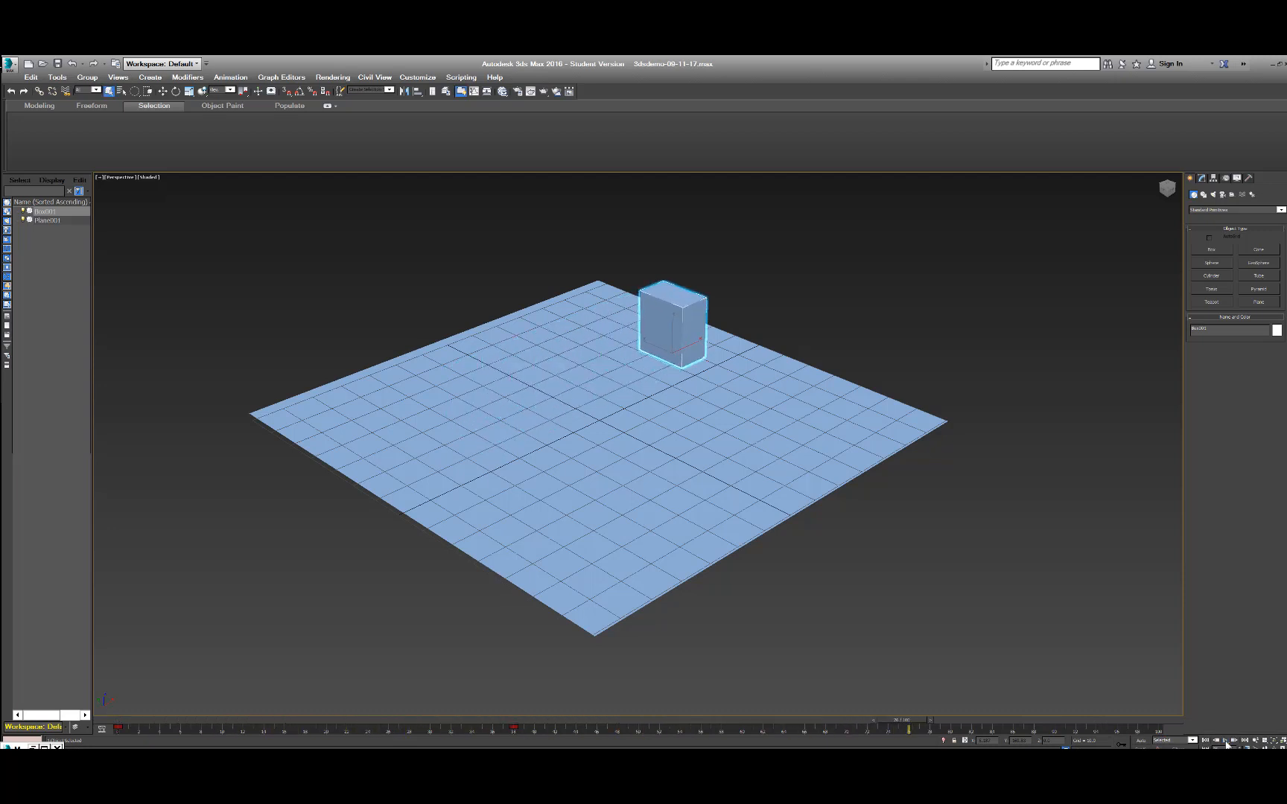
Go to frame 38, select the box's position key there and delete it.
left_click_drag(537, 728, 452, 729)
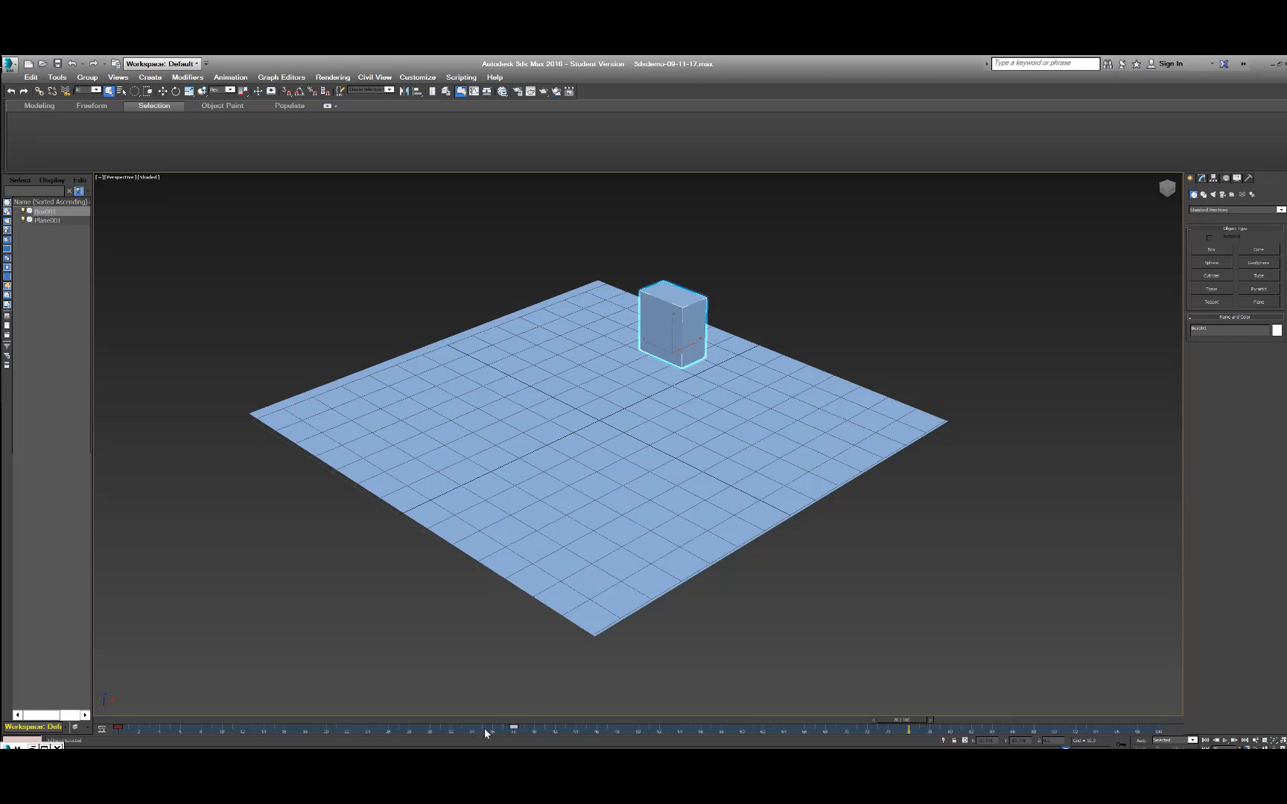
left_click(532, 734)
left_click_drag(467, 722, 515, 747)
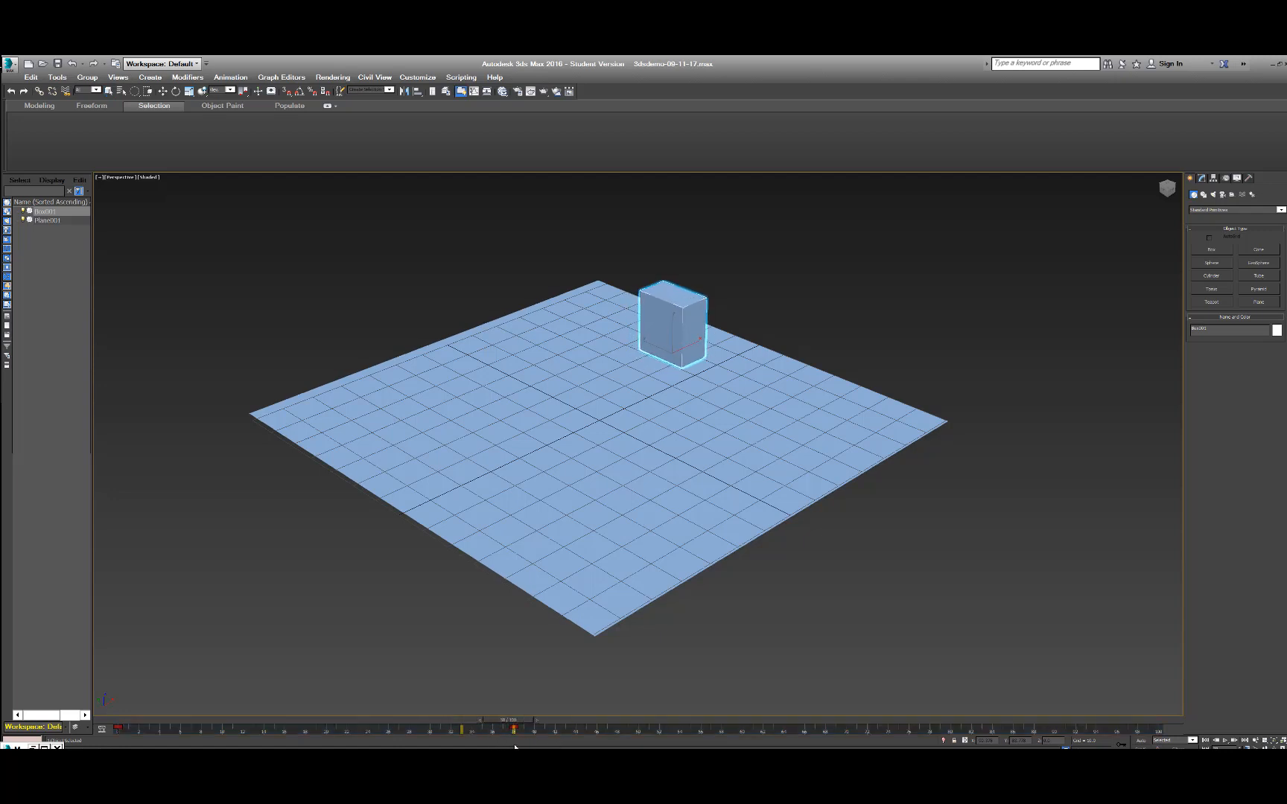
key("q")
left_click_drag(501, 730, 559, 731)
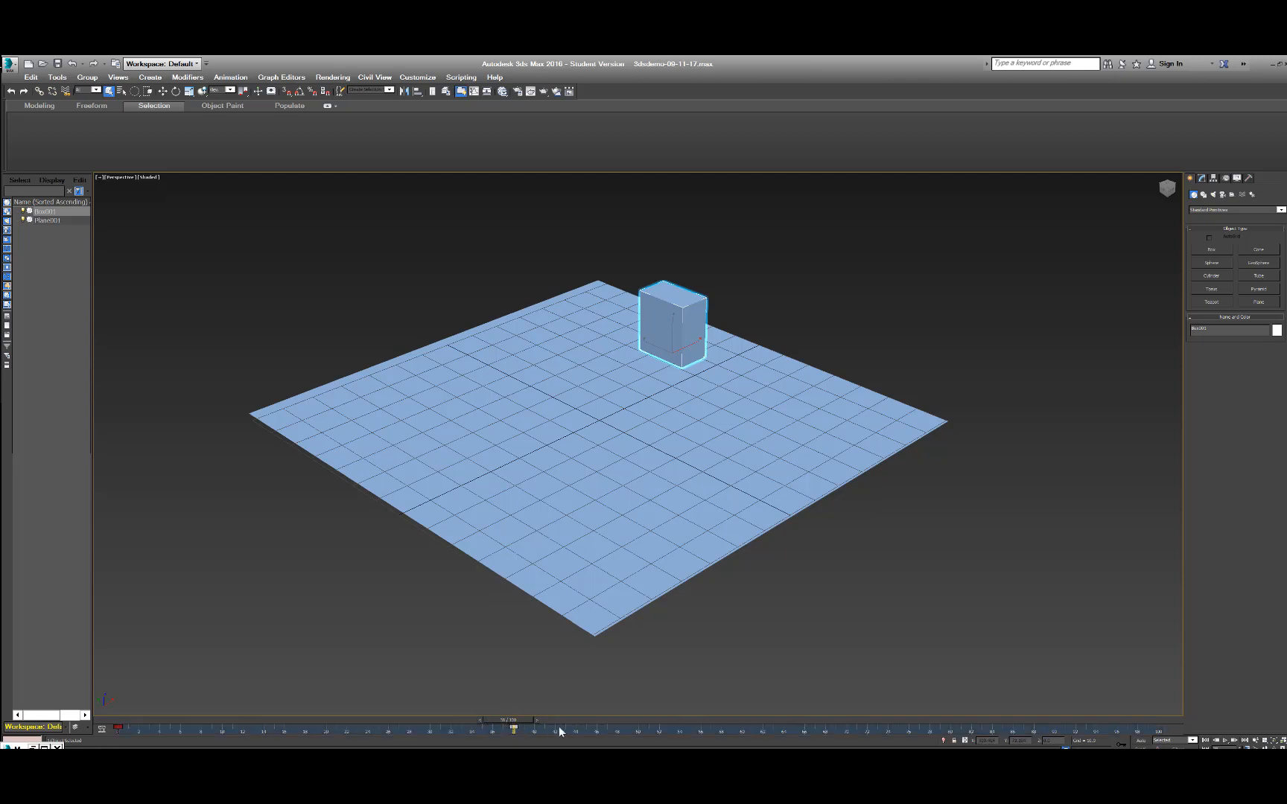
key("Delete")
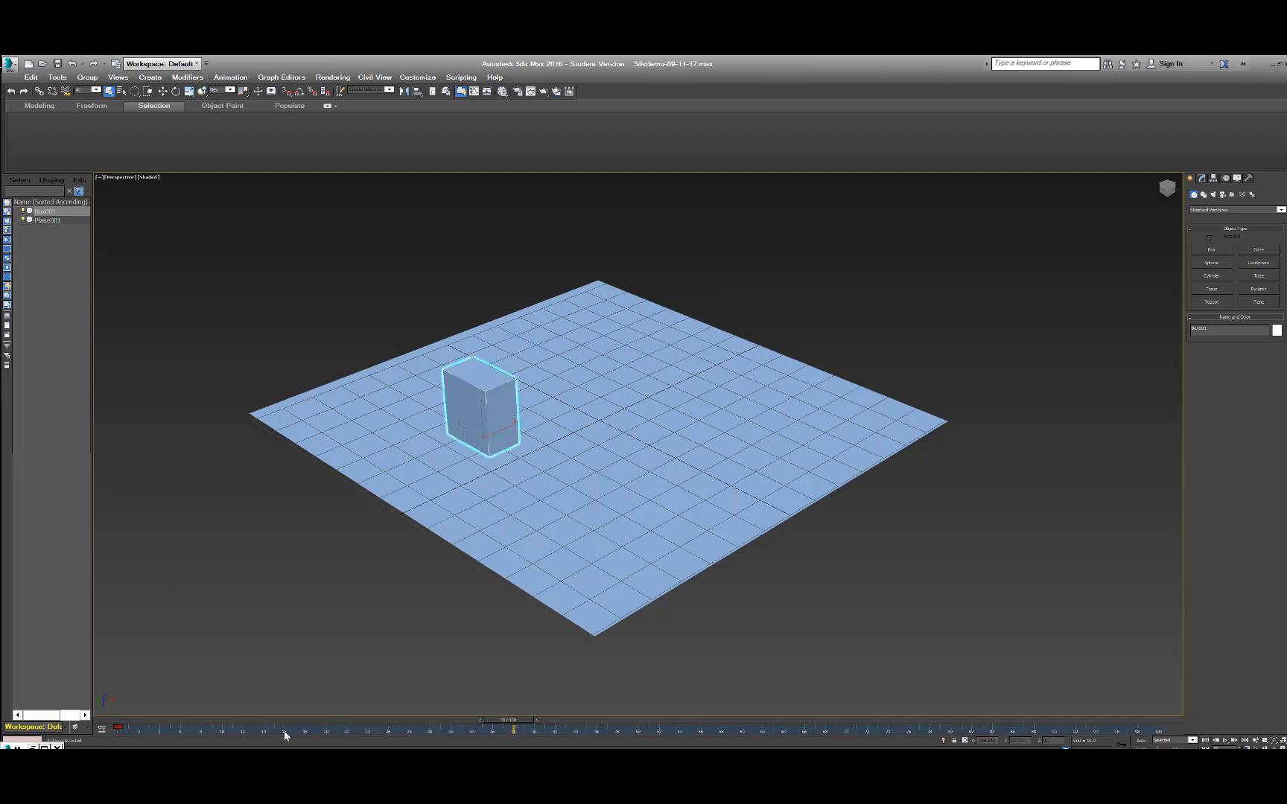
Return the time slider to frame 0 and undo the deletion of the box's frame 38 key.
left_click_drag(502, 718, 117, 720)
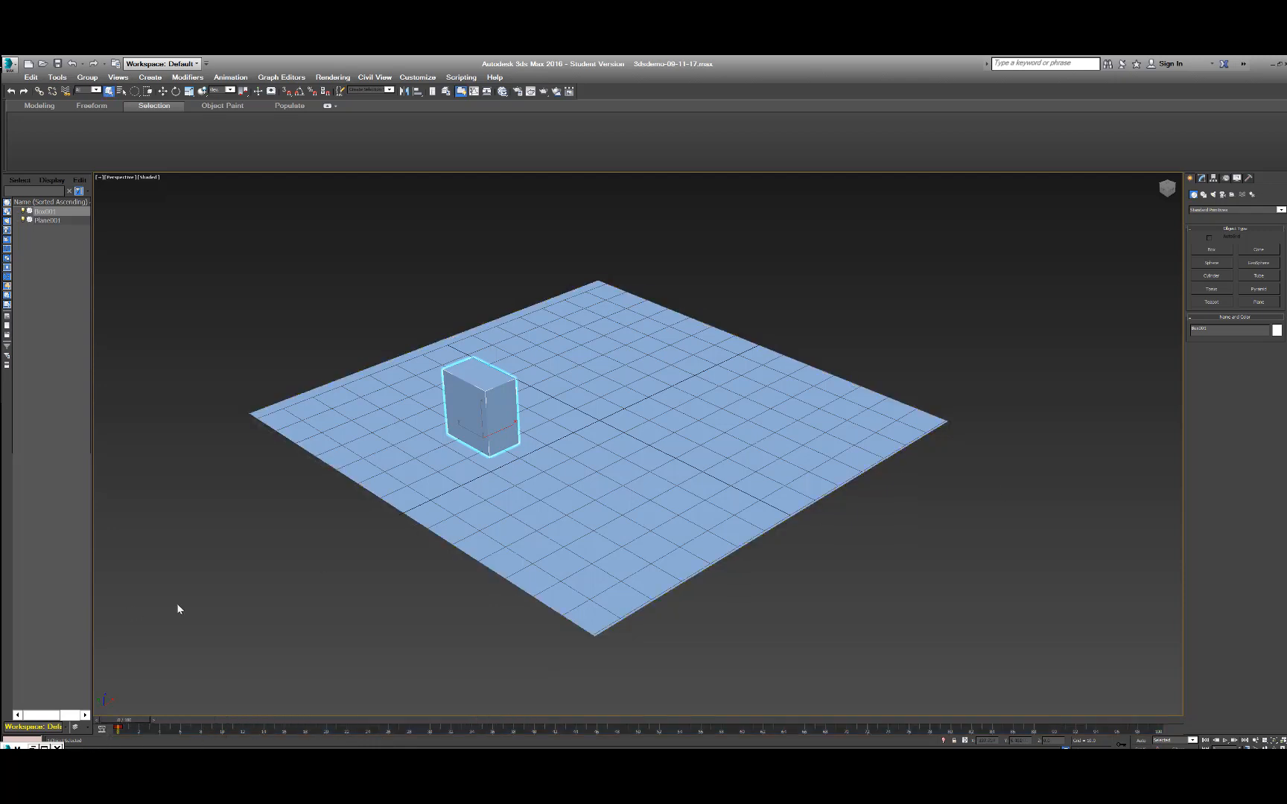
key("ctrl+z")
left_click(543, 685)
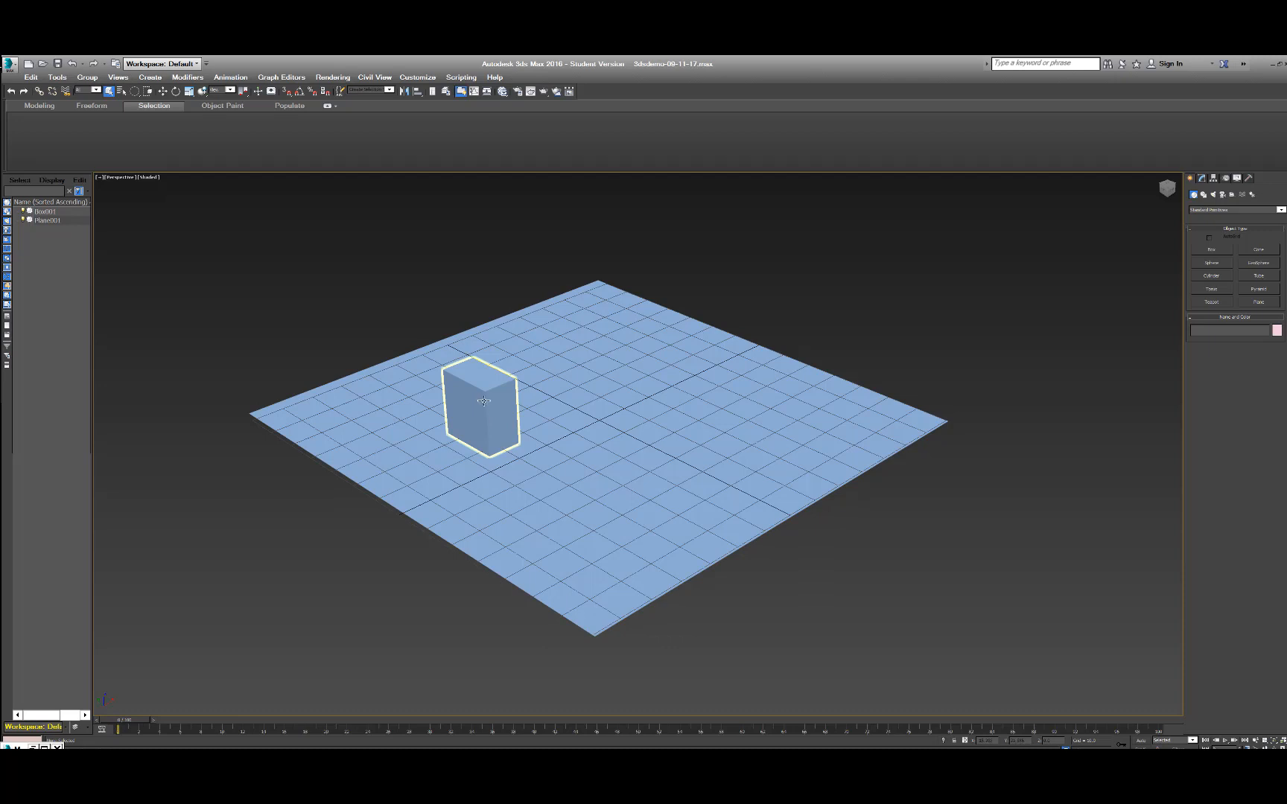
Select both the box and the plane, and widen the Scene Explorer slightly.
key("ctrl+a")
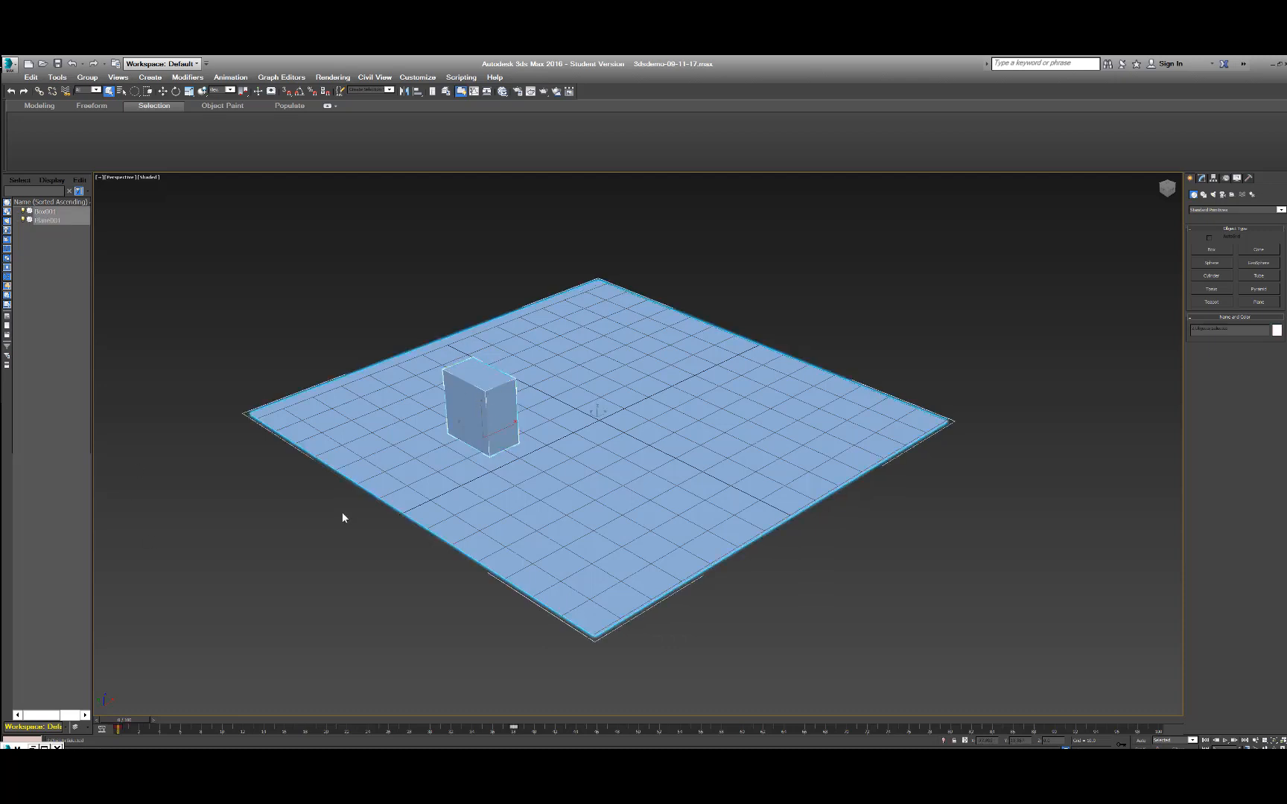
left_click_drag(90, 227, 124, 226)
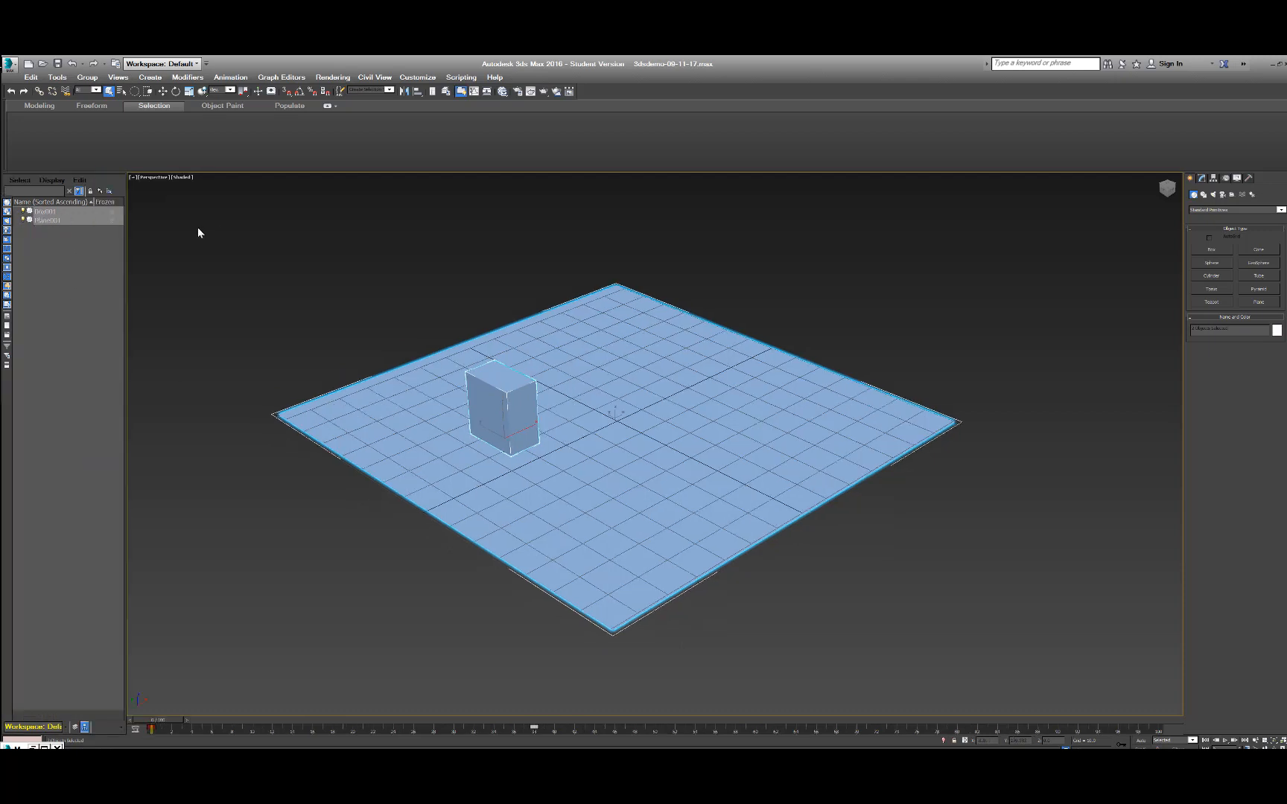
left_click_drag(124, 262, 110, 268)
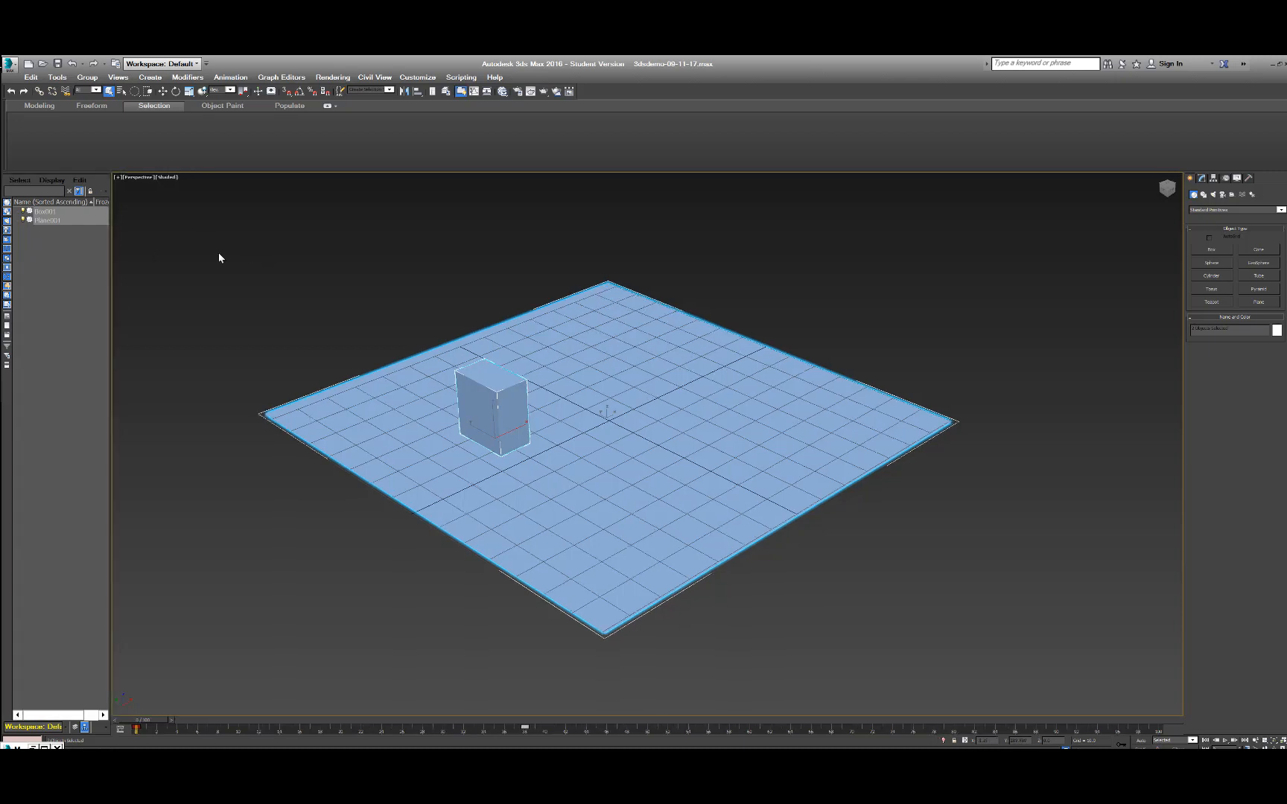
Turn on Set Key mode and go to the box's existing key at frame 38.
left_click(1139, 741)
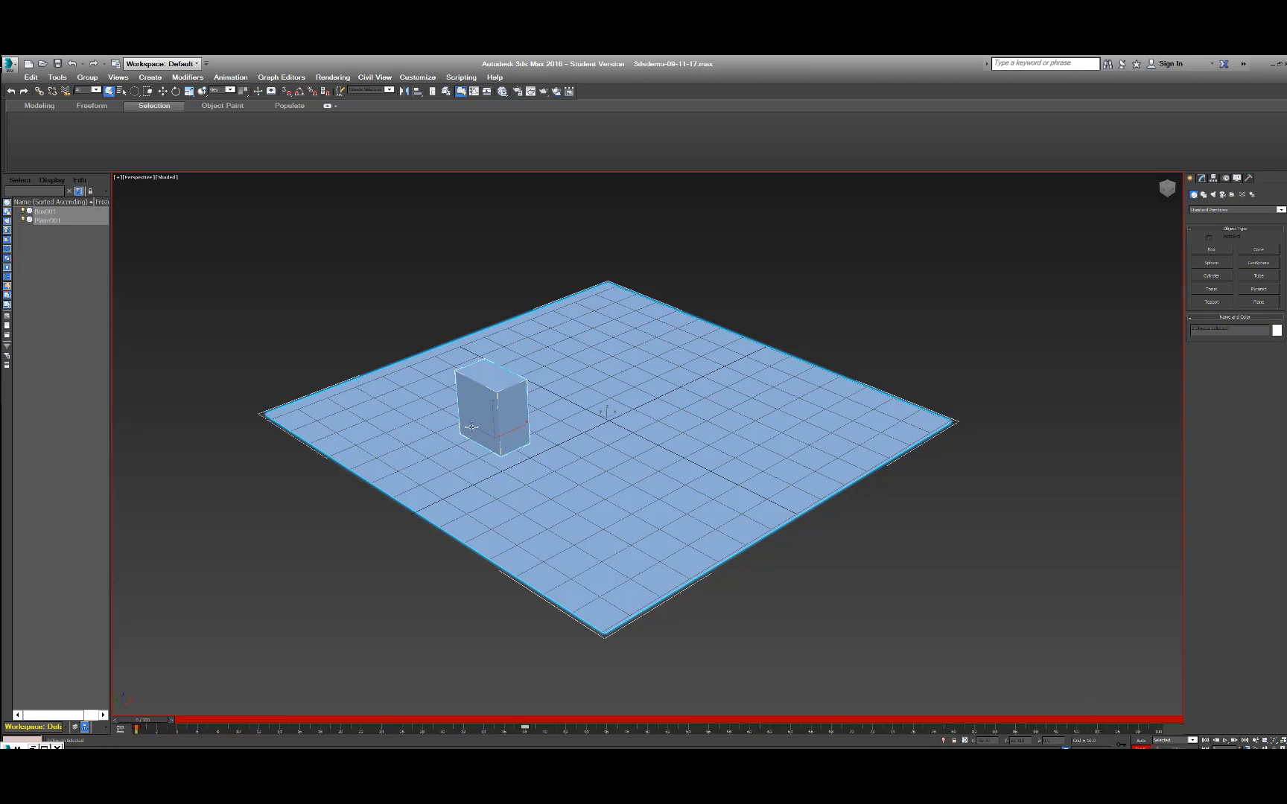
left_click_drag(152, 720, 533, 721)
key("q")
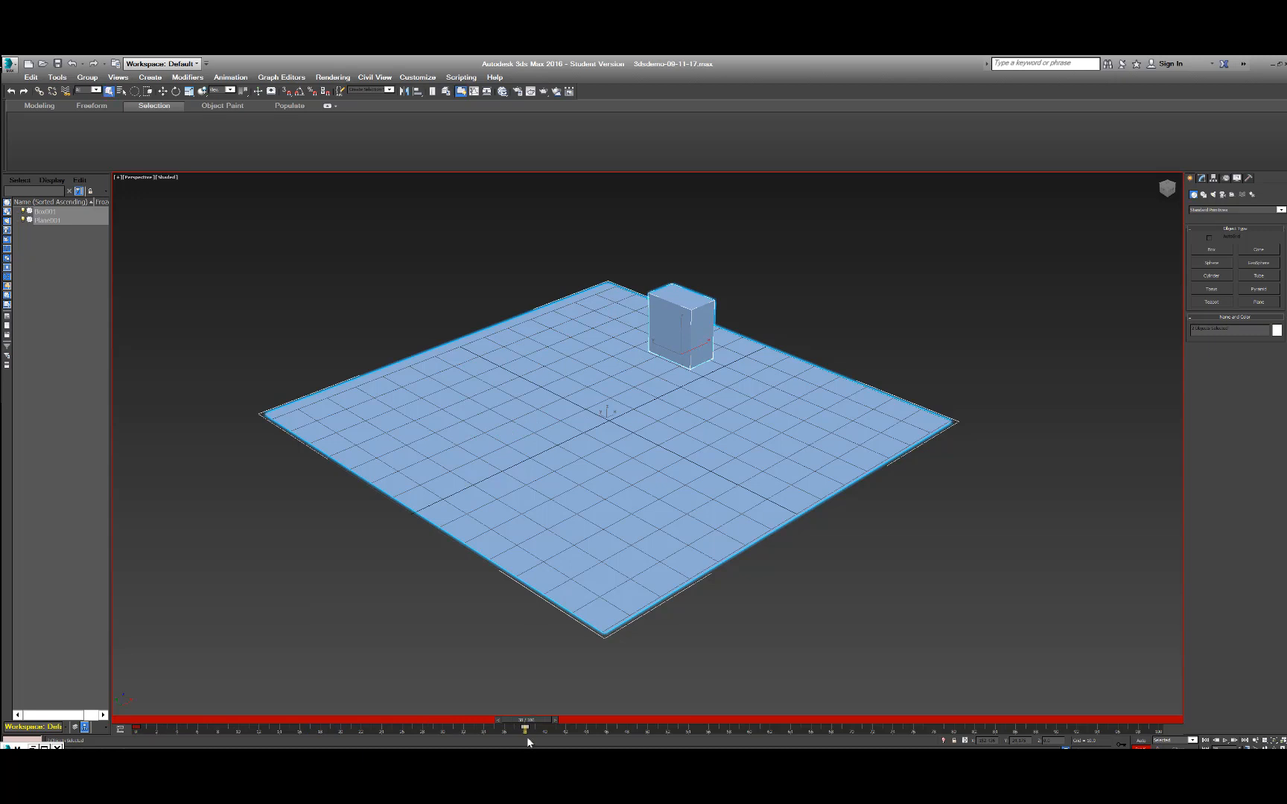
Go to frame 60, select only the box and try moving it along the far edge toward the plane's east corner.
left_click_drag(527, 722, 749, 724)
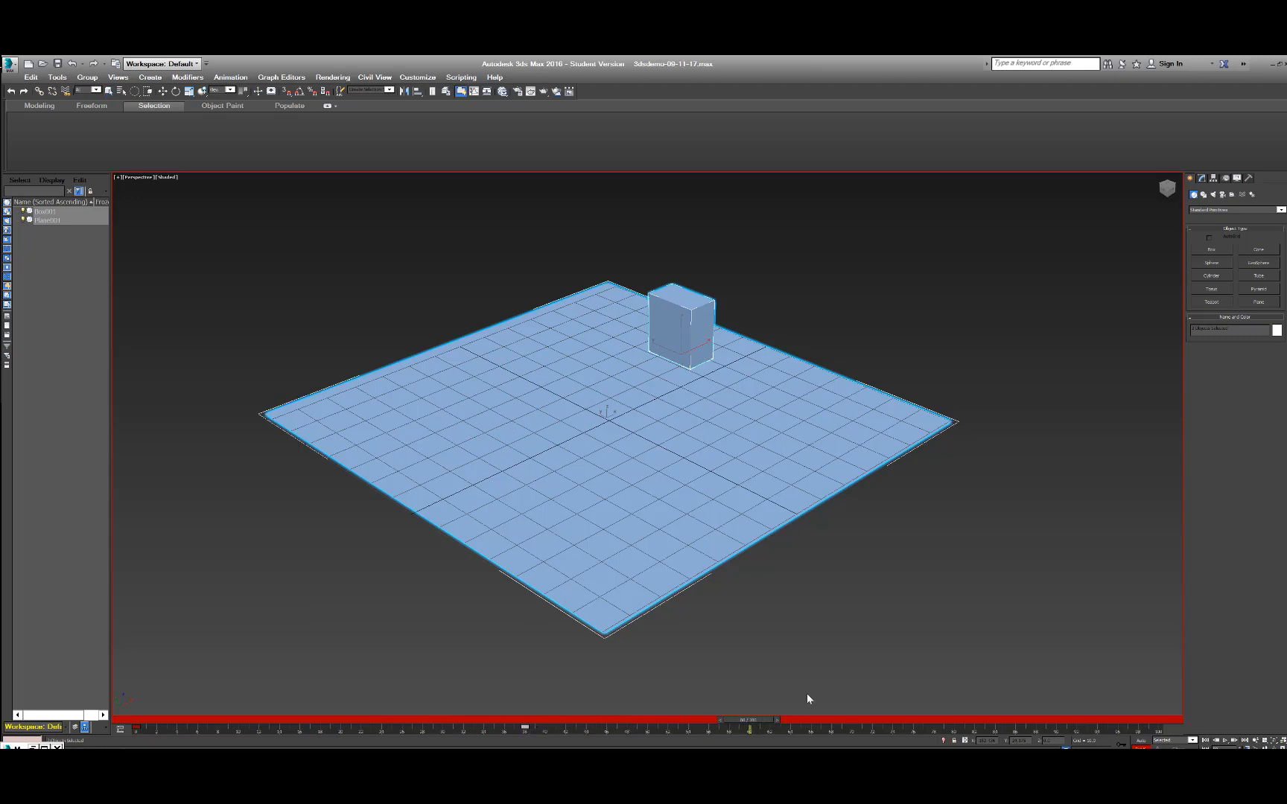
key("q")
key("w")
left_click_drag(656, 344, 733, 385)
key("ctrl+z")
left_click(41, 213)
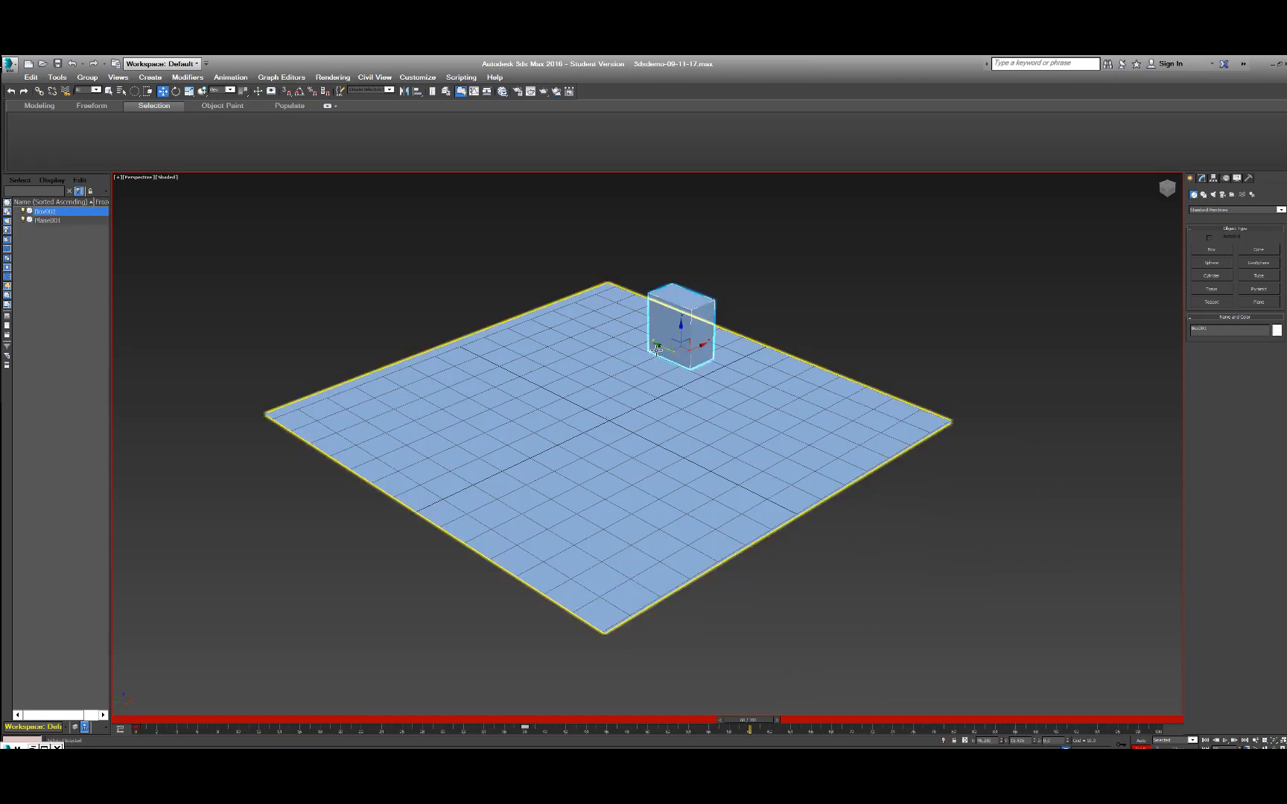
left_click_drag(656, 342, 815, 408)
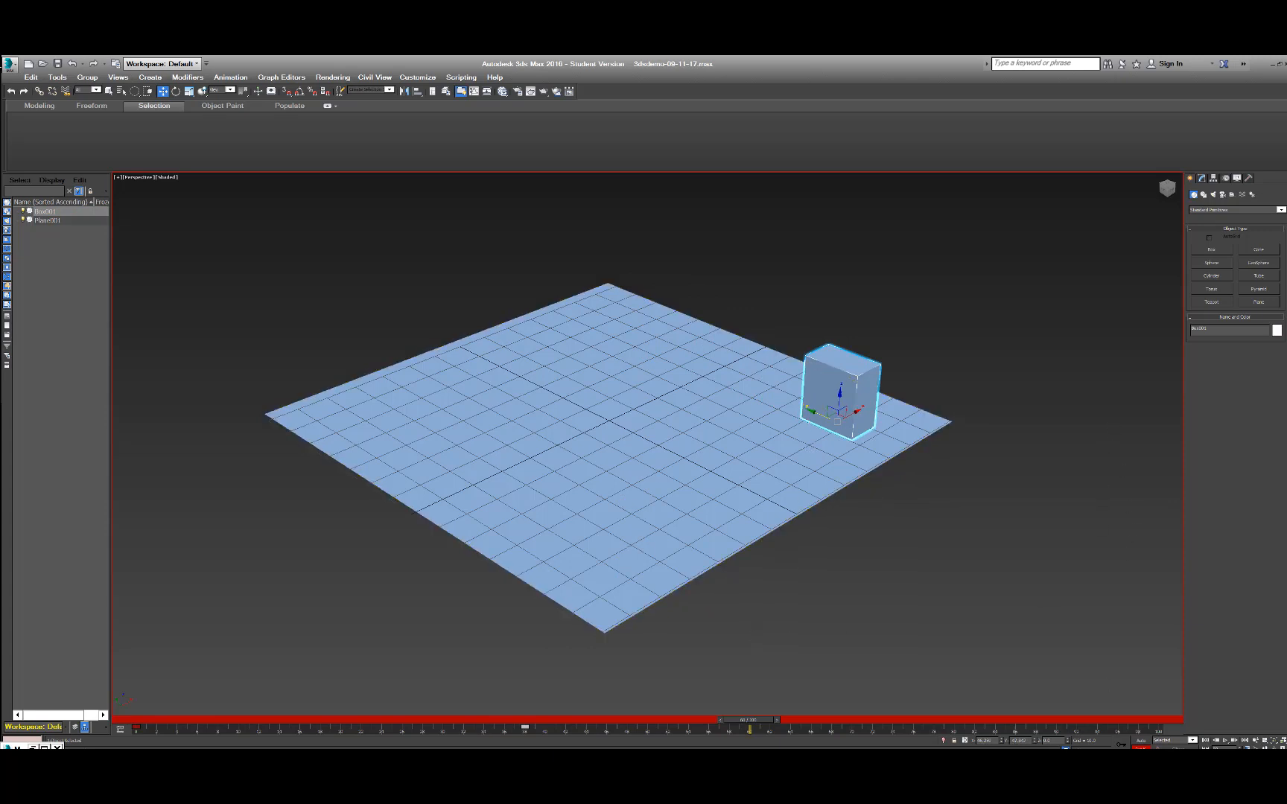
Play back the animation twice to check whether the box's new position was recorded.
left_click(1225, 740)
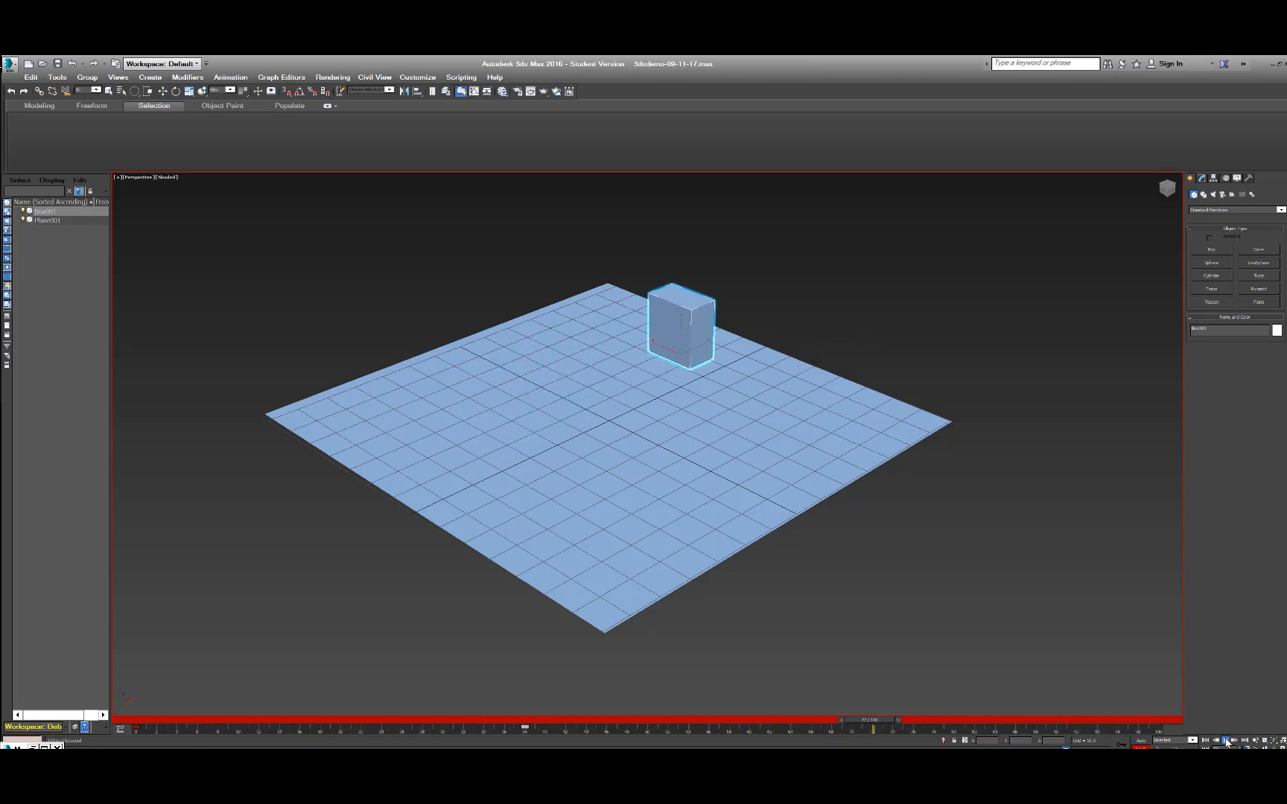
left_click(1225, 739)
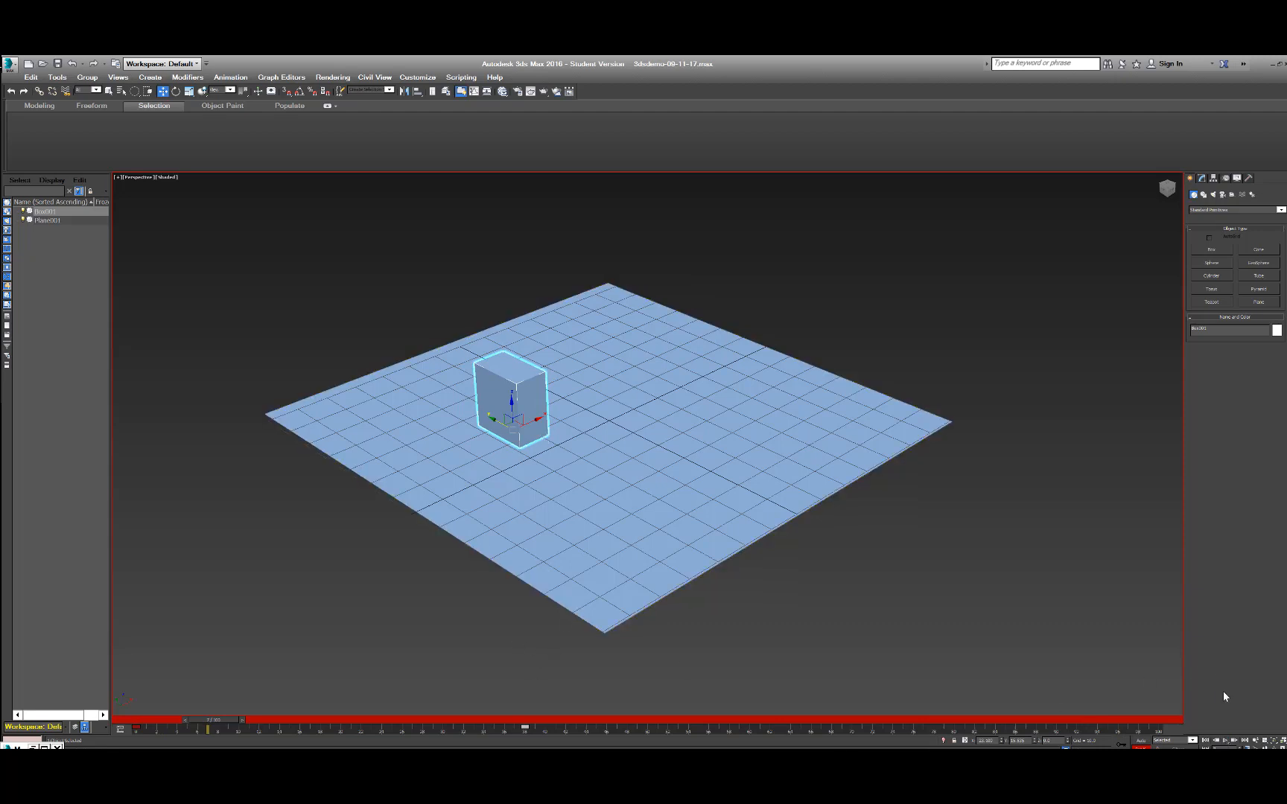
left_click(1225, 741)
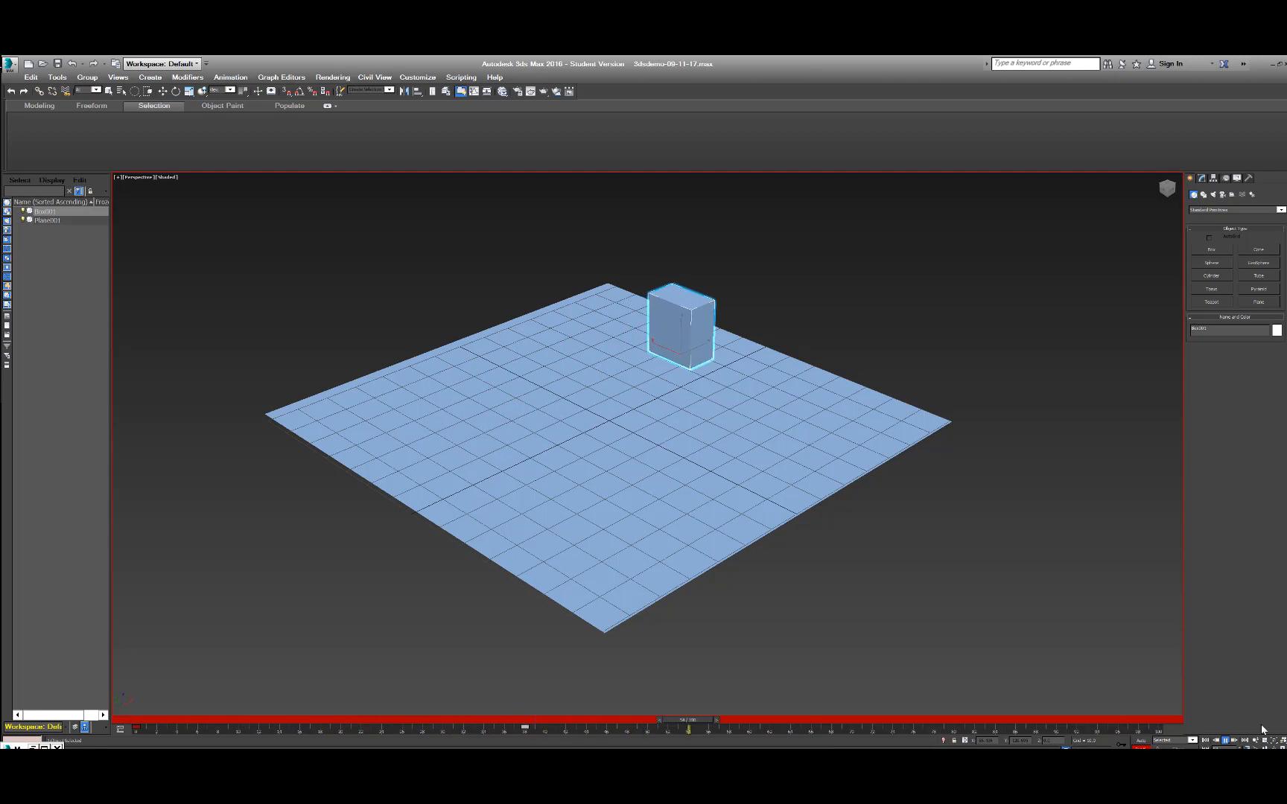
left_click(1223, 741)
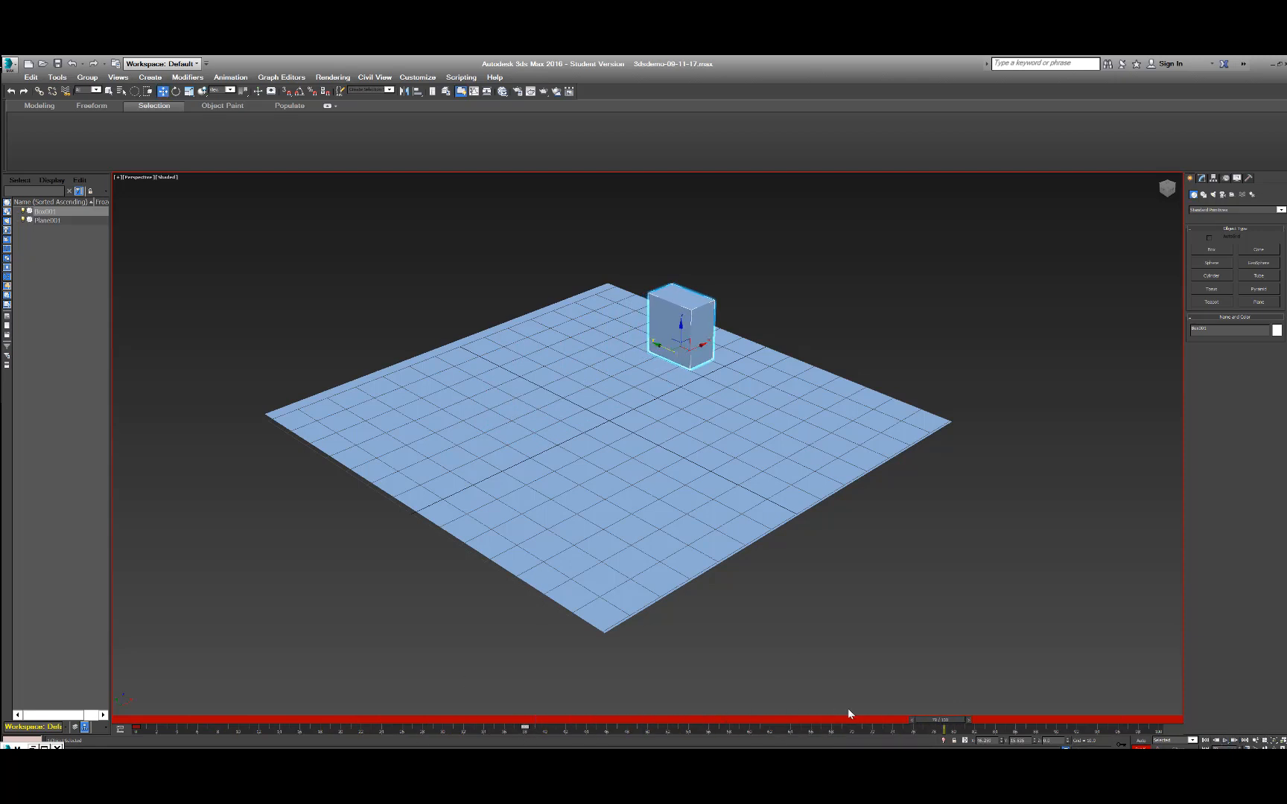
At frame 66, move the box near the plane's east corner, set a key for it and play back the animation.
left_click_drag(930, 720, 797, 724)
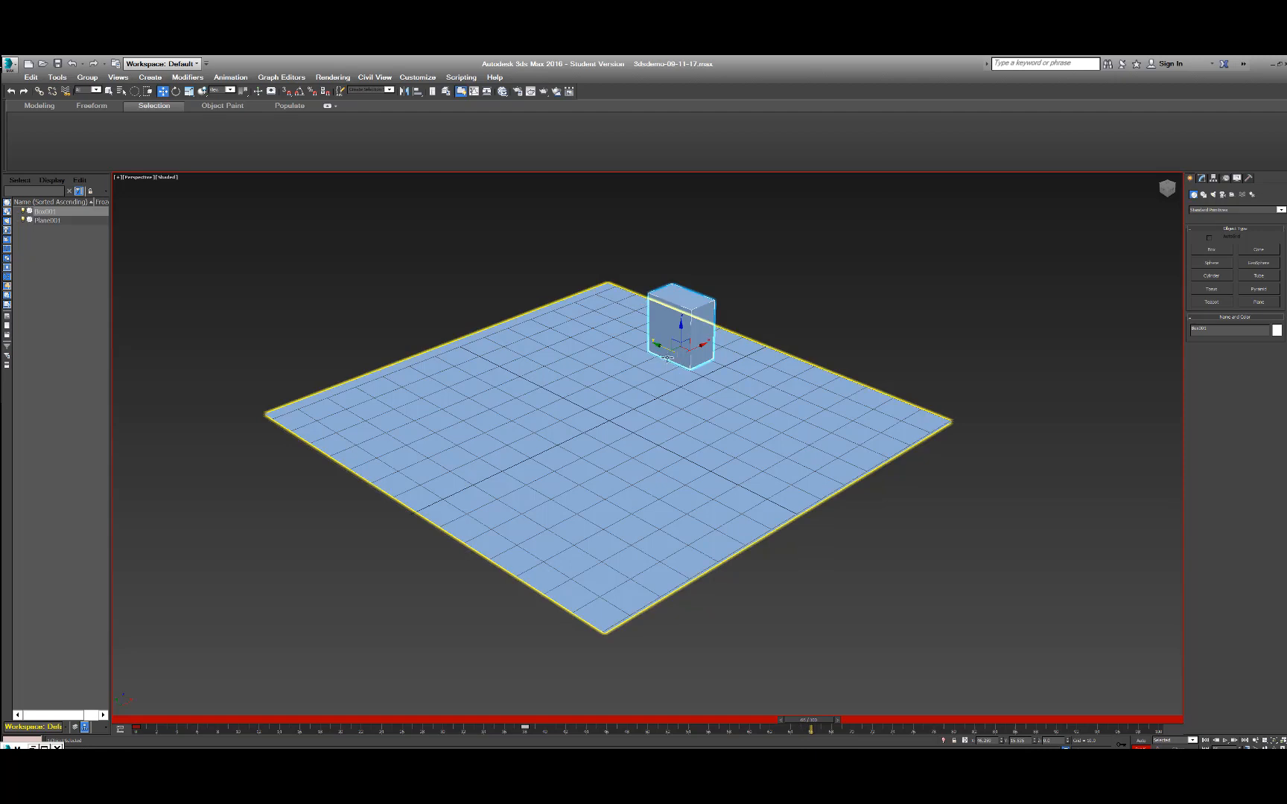
left_click_drag(656, 343, 822, 422)
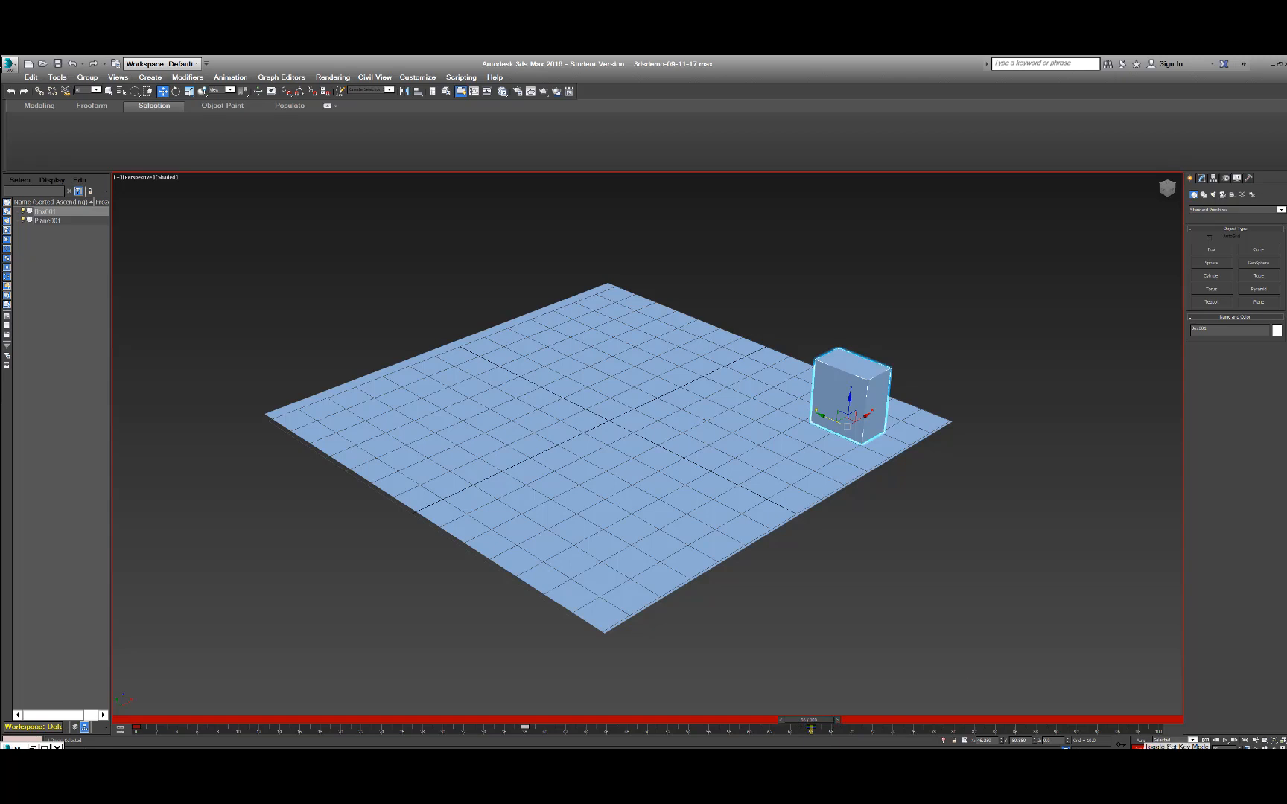
left_click(1225, 741)
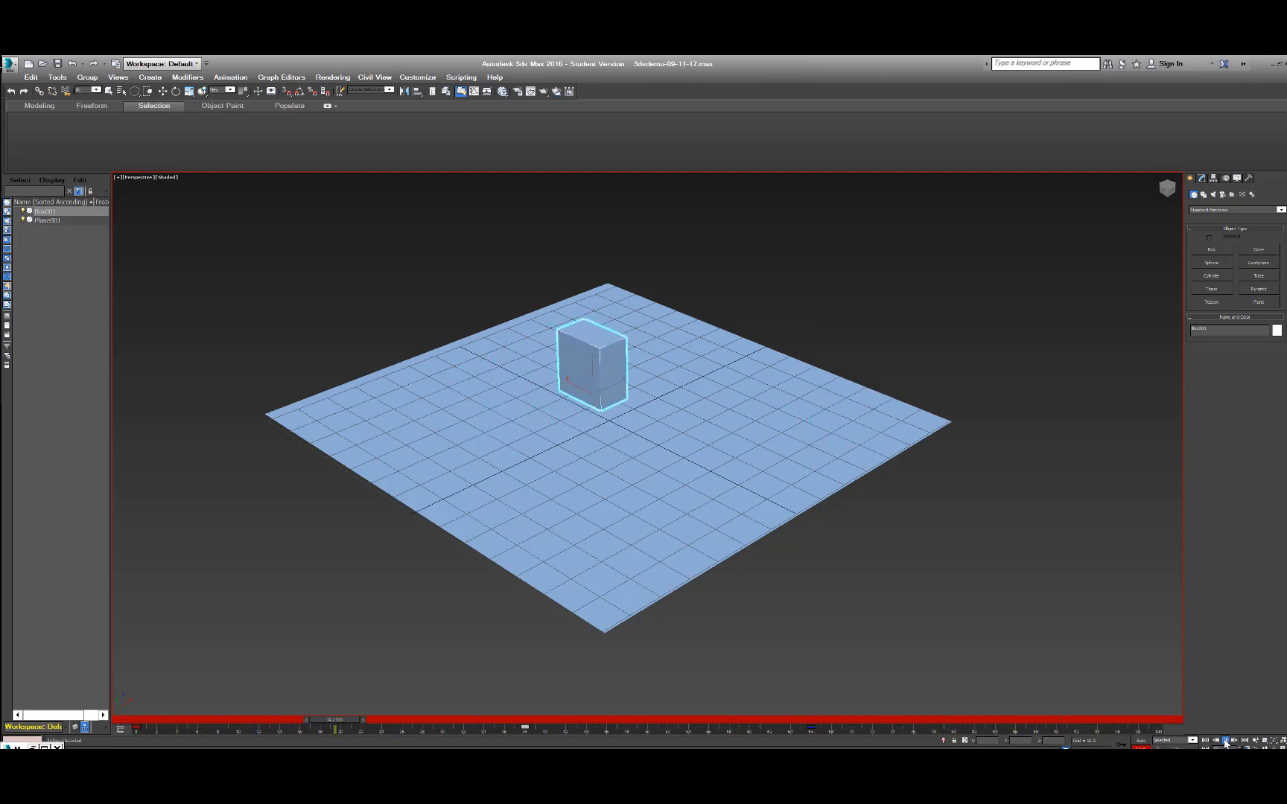
left_click(1224, 741)
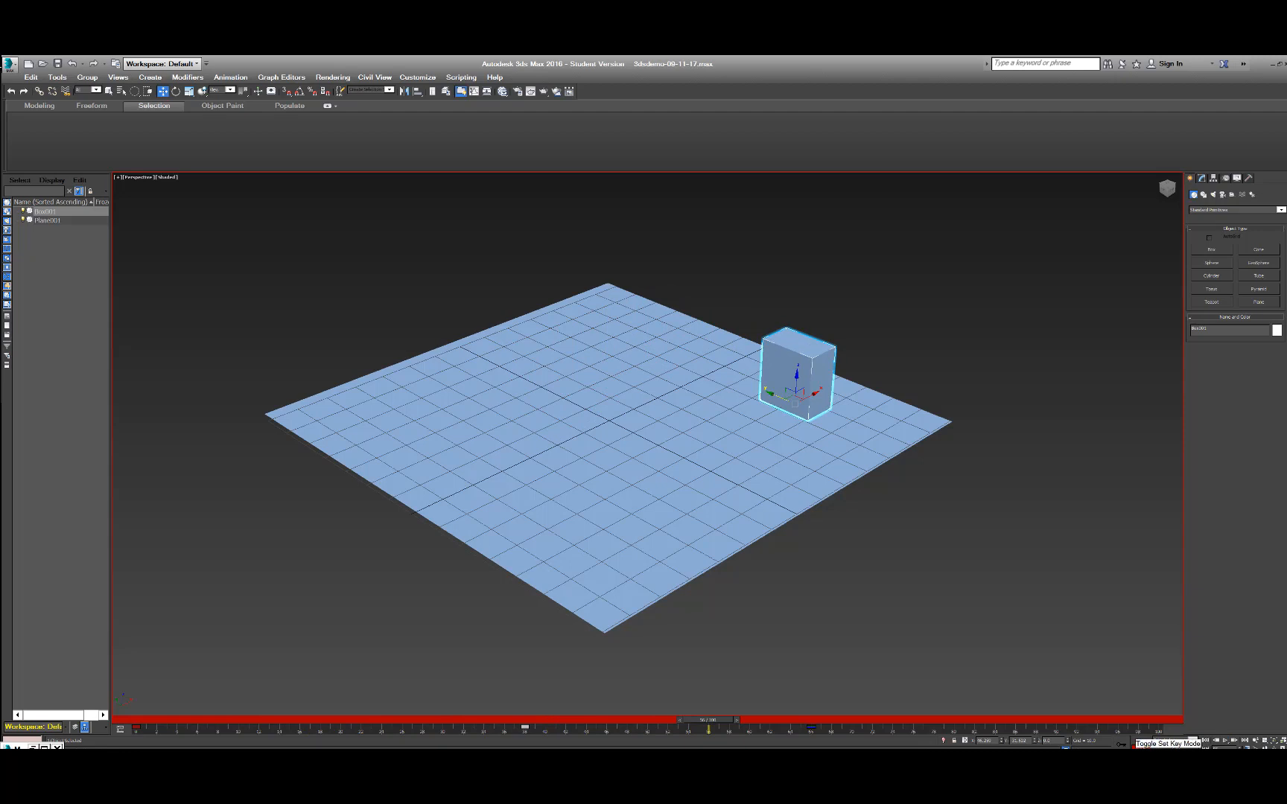
Turn off Set Key mode and play back the box's three-key animation.
left_click(1140, 746)
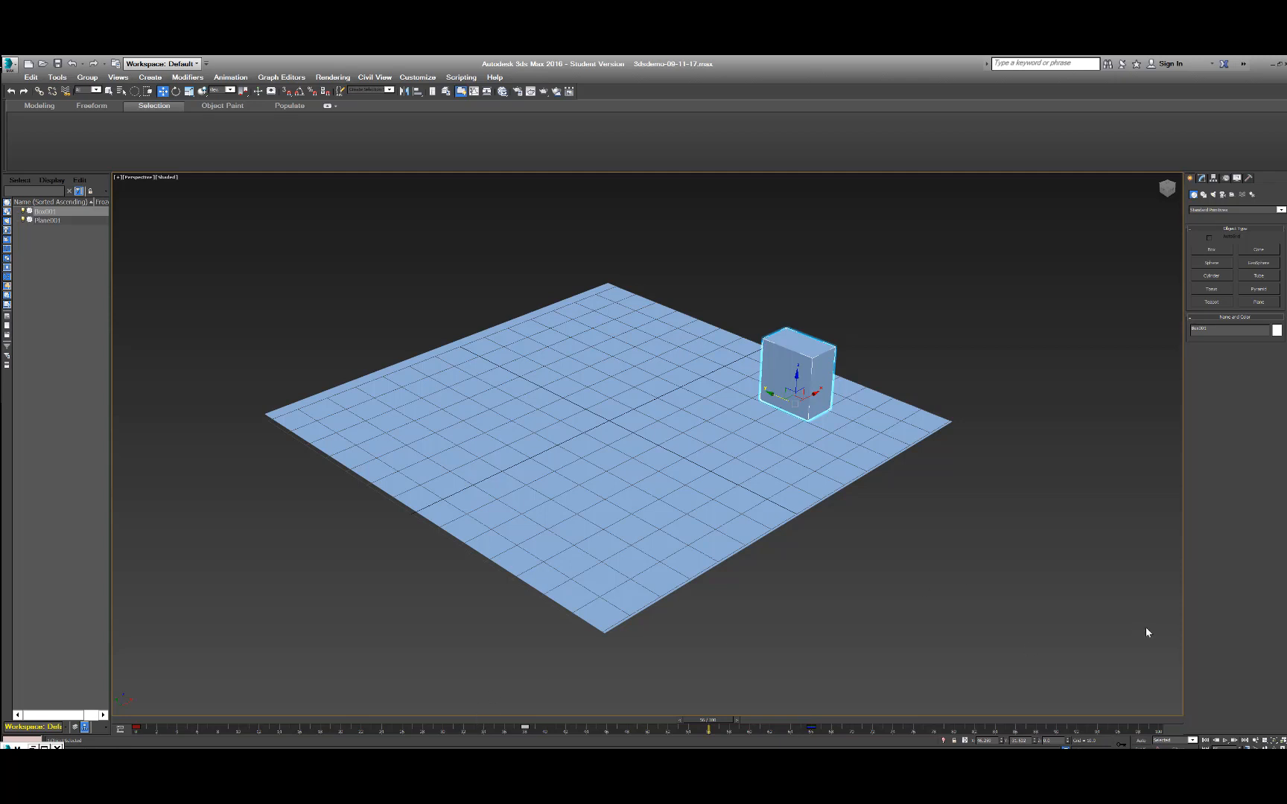
left_click(1225, 741)
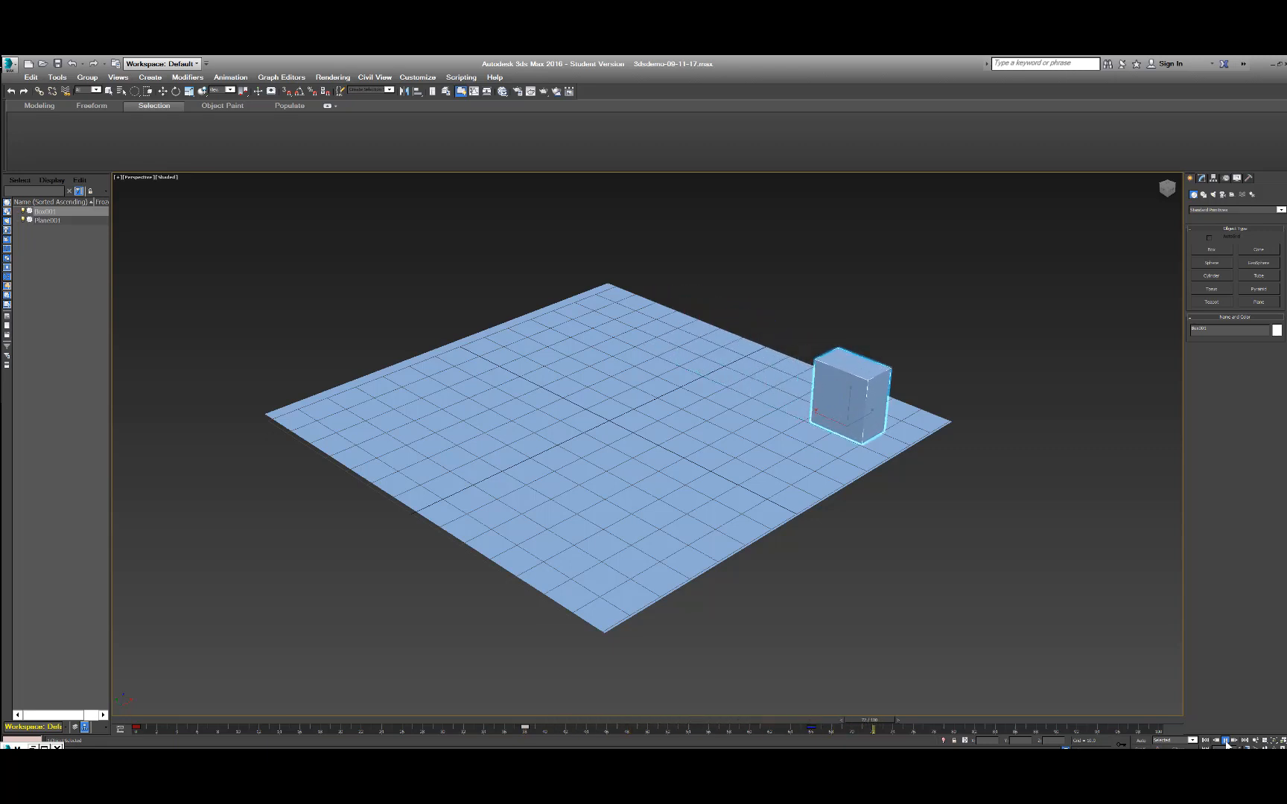
left_click(1225, 740)
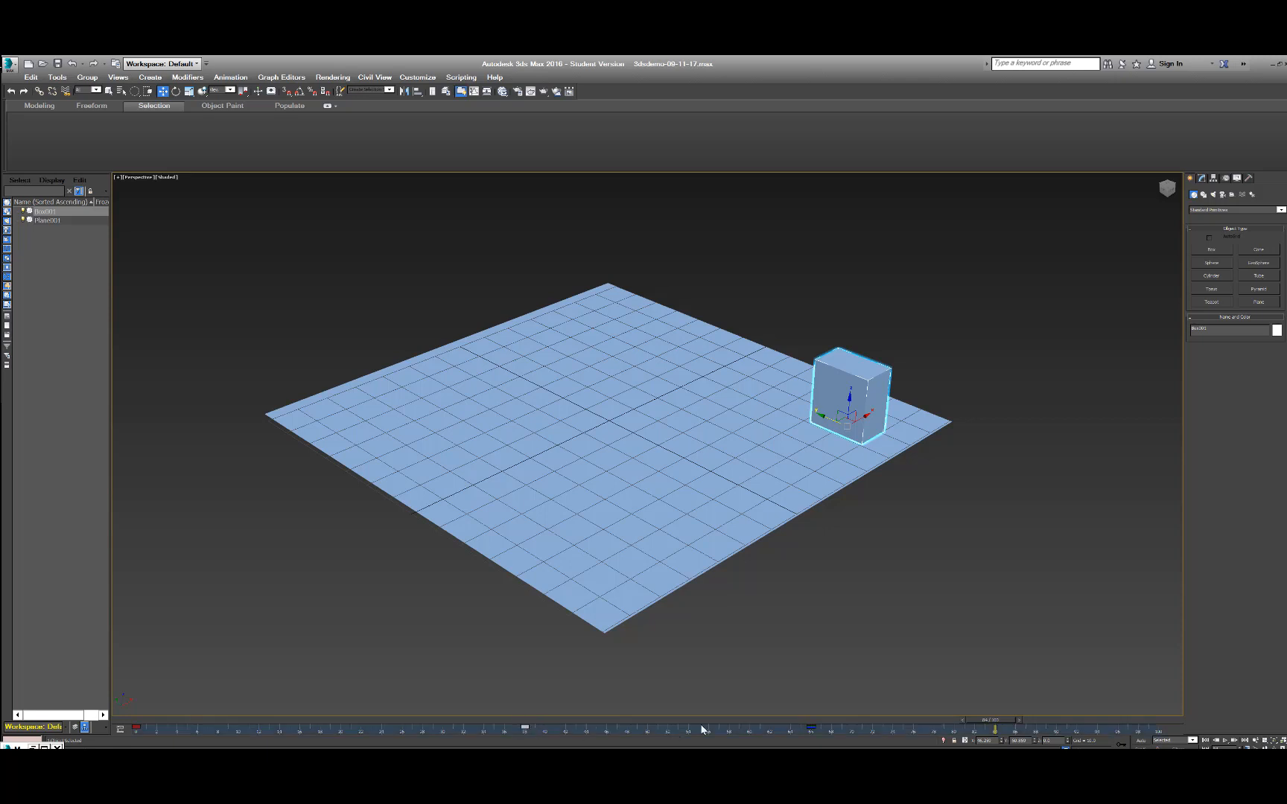
Delete the box's middle key at frame 38 and play back its motion between the two remaining keys.
key("Delete")
left_click(1225, 741)
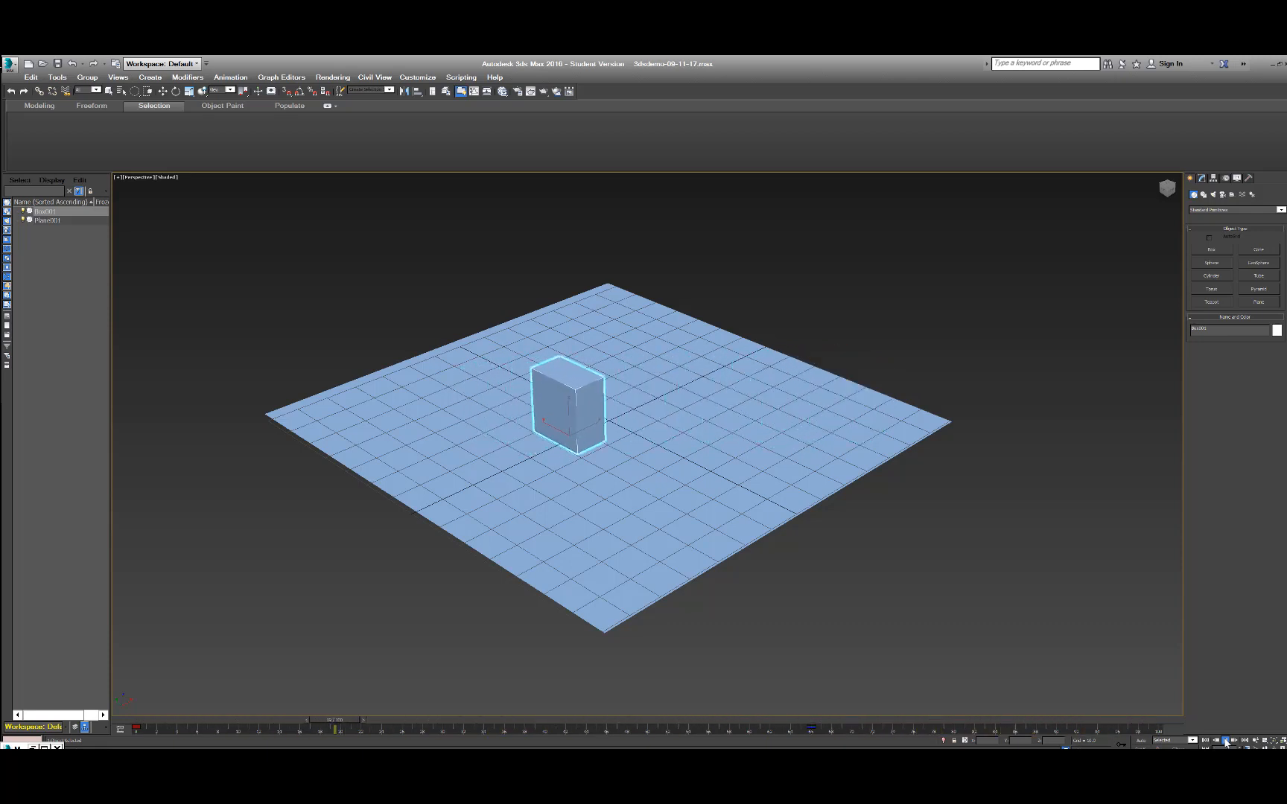
left_click(1225, 741)
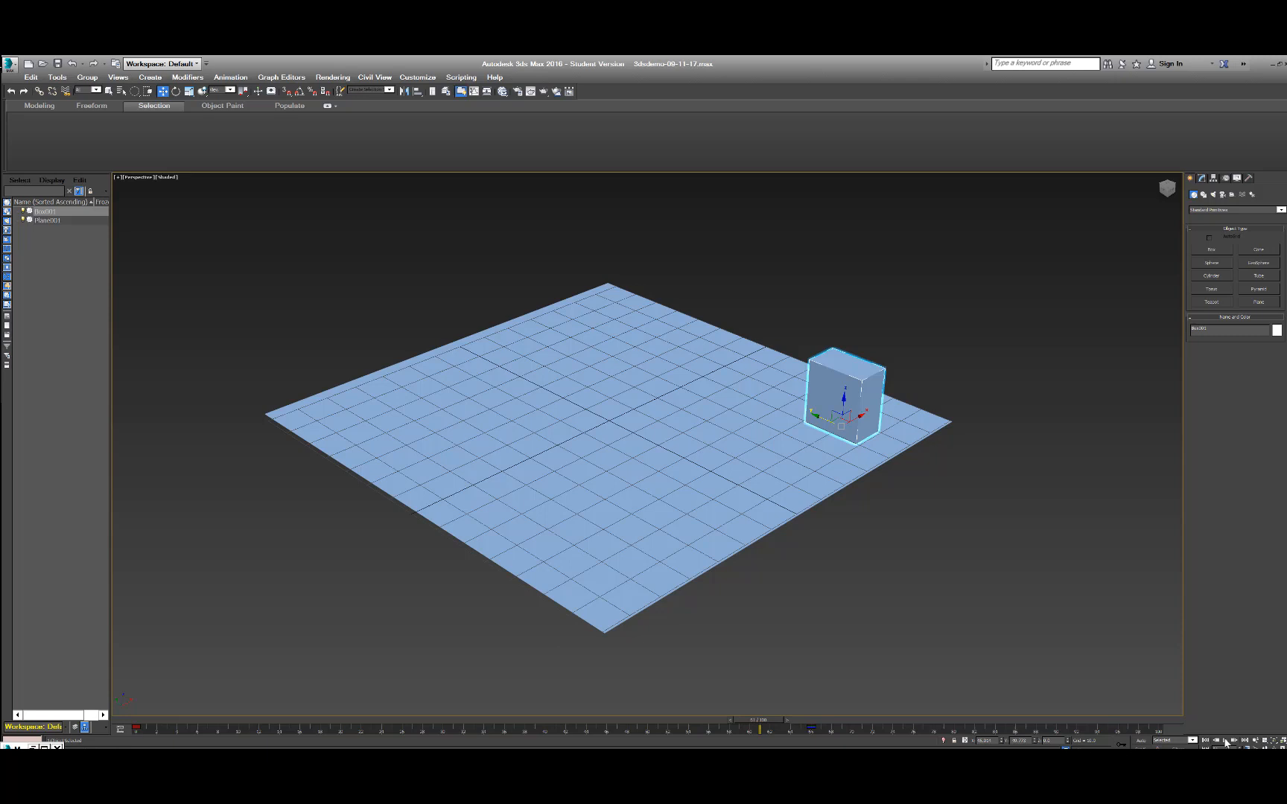
Restore the frame 38 key, delete and restore it once more, and play back the full animation.
key("ctrl+z")
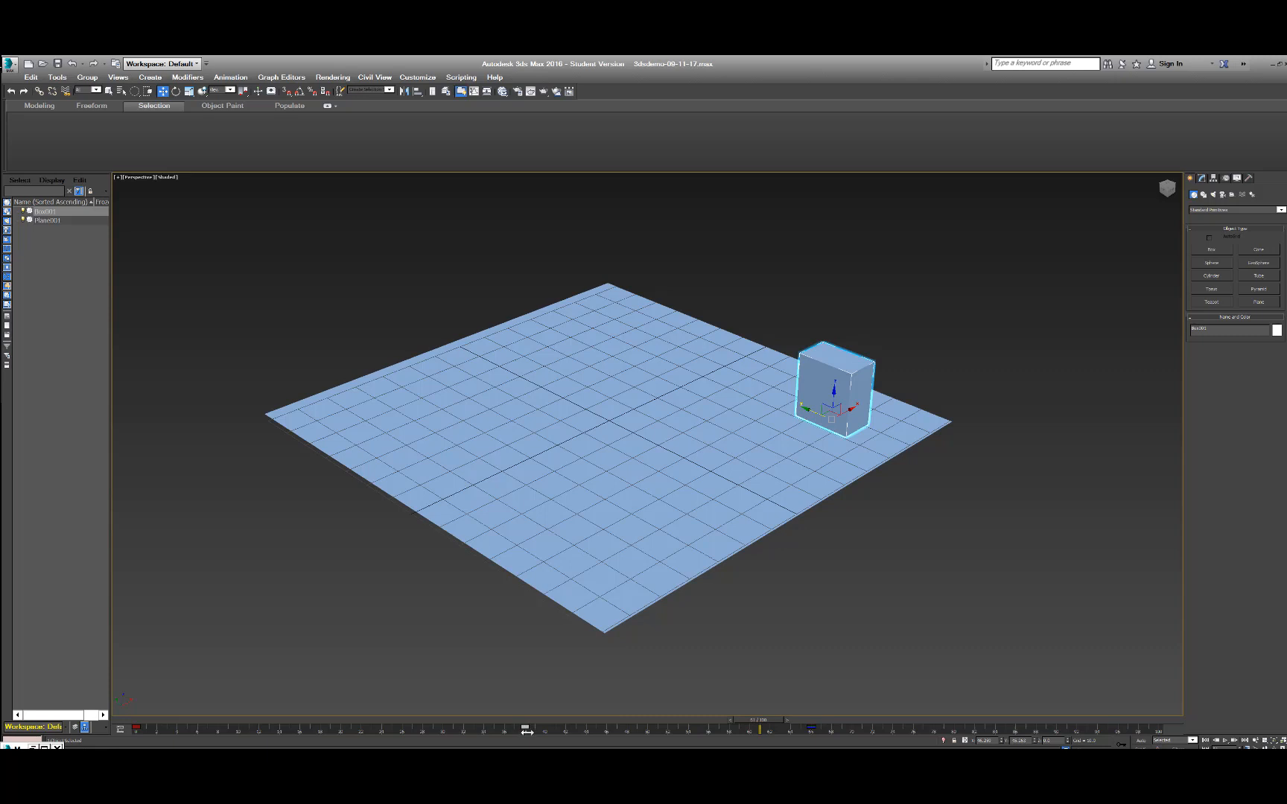
key("Delete")
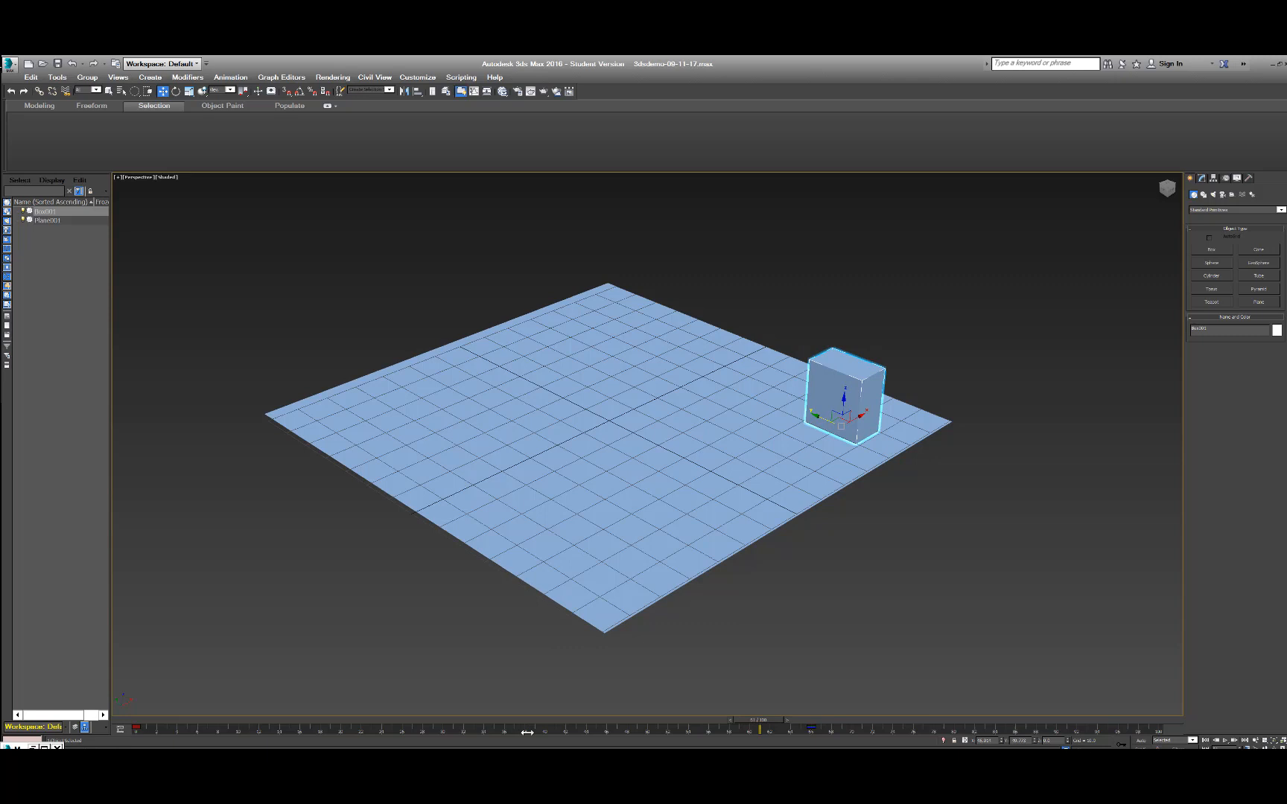
key("ctrl+z")
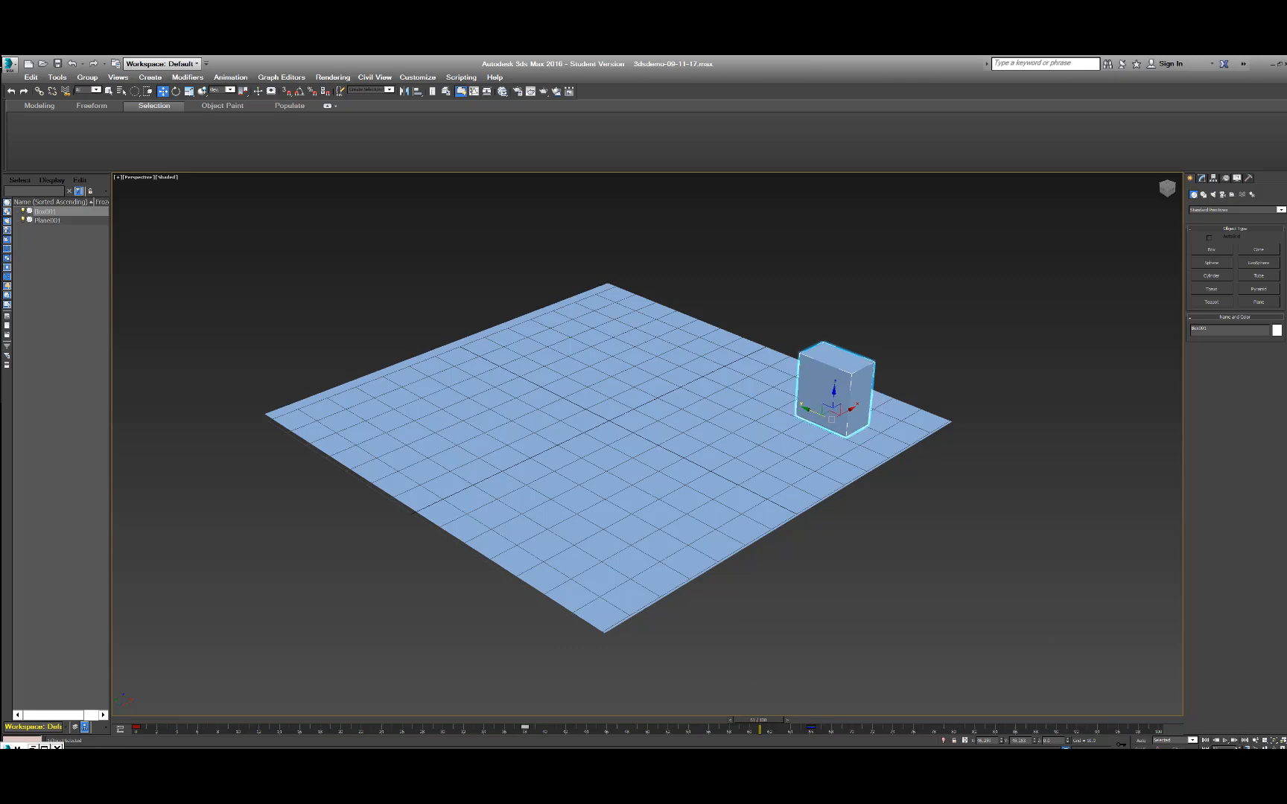
left_click(1224, 741)
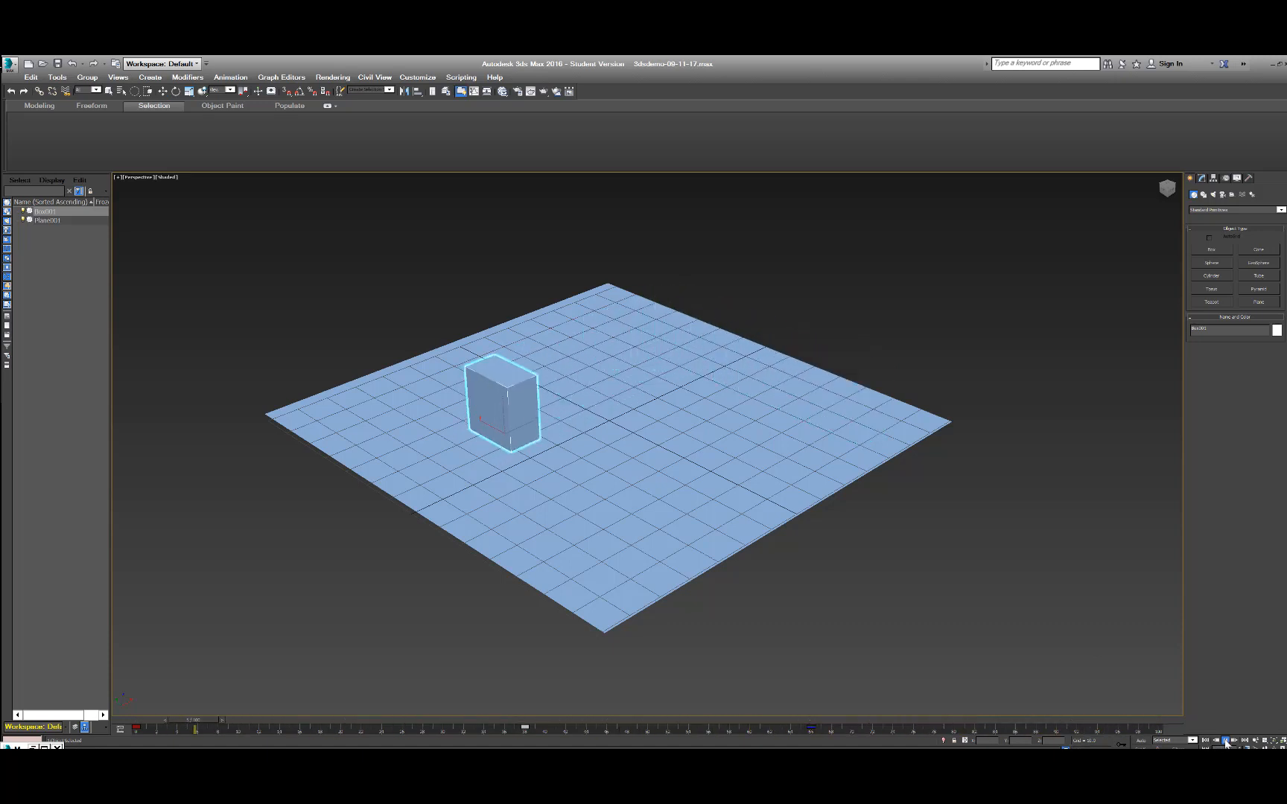
left_click(1225, 741)
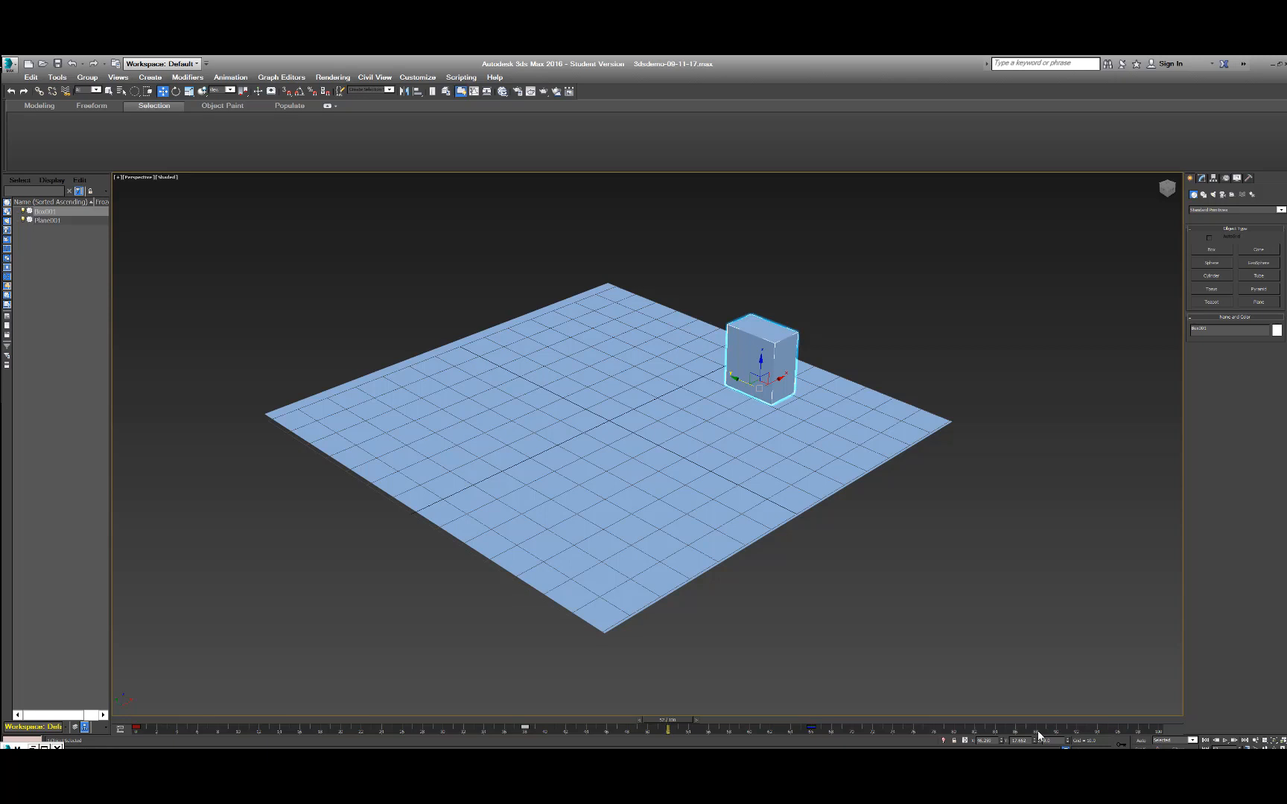
left_click(1140, 740)
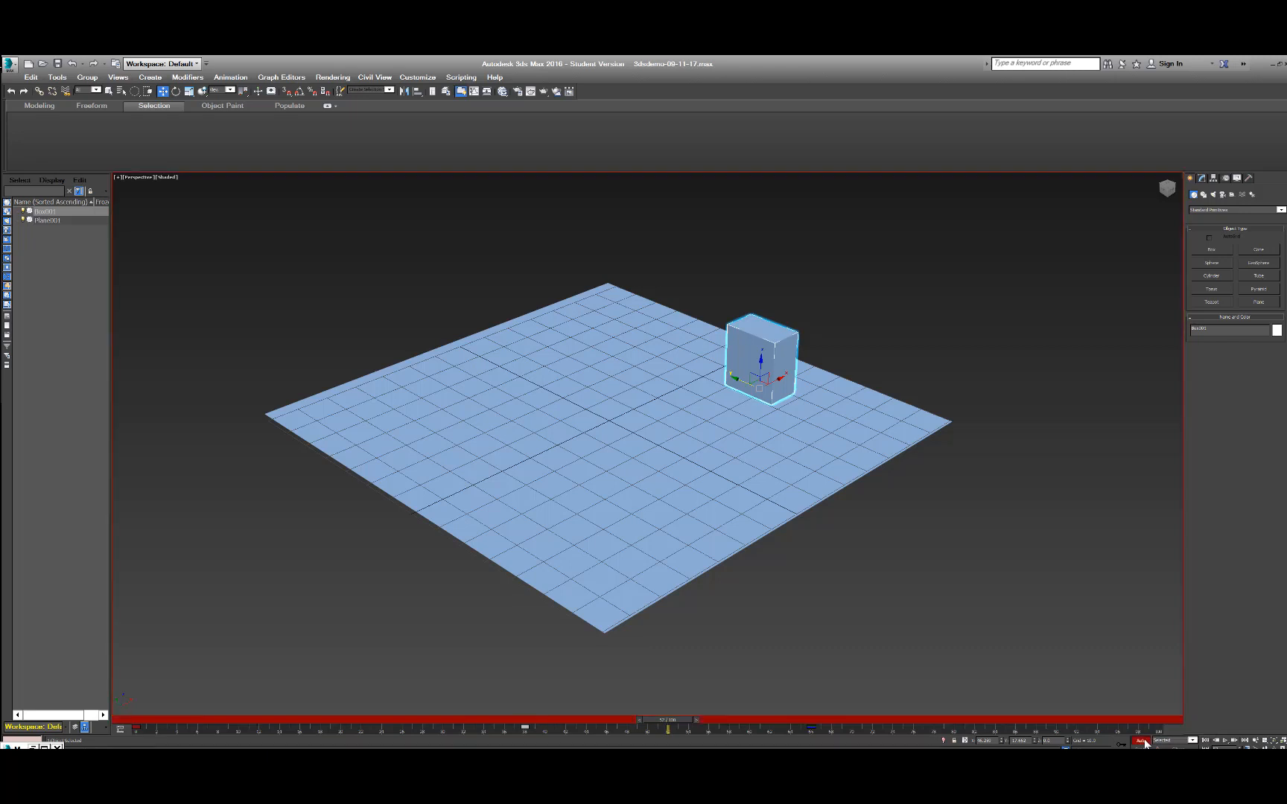
left_click(1142, 741)
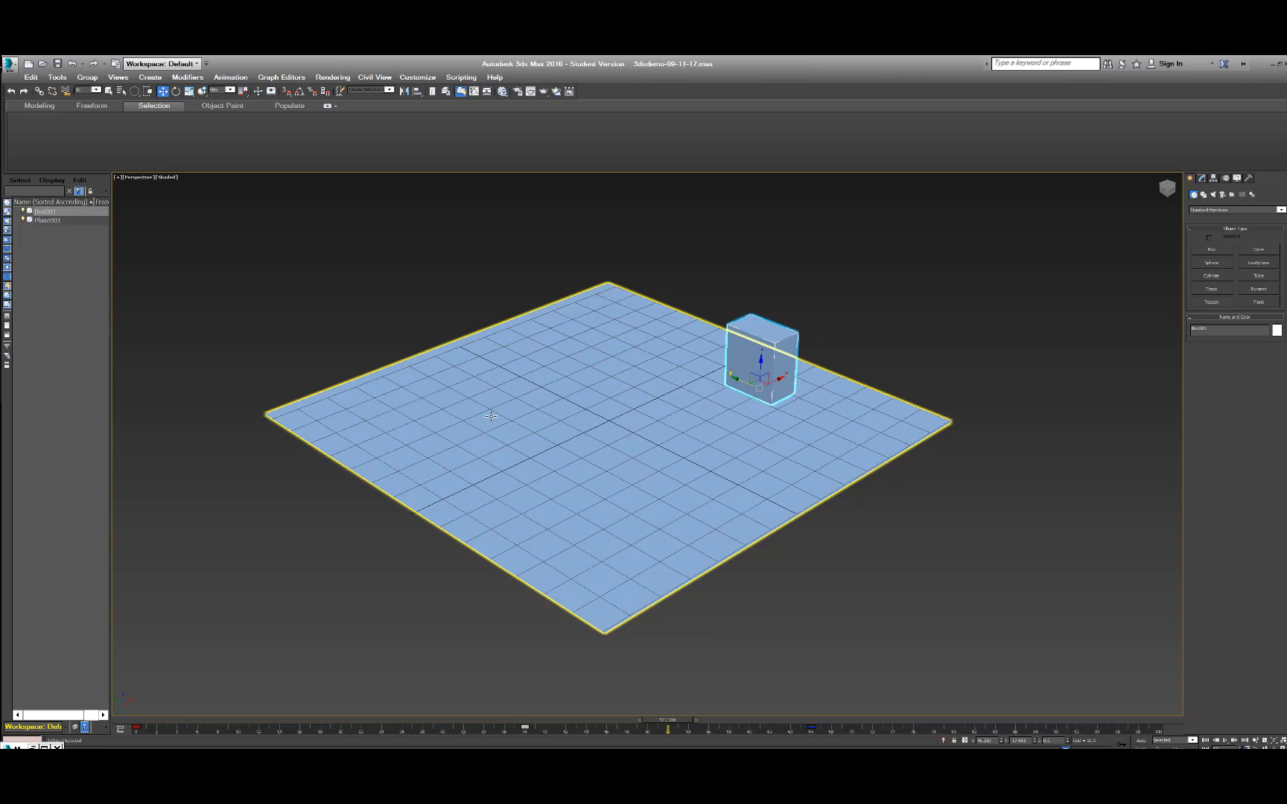
left_click(15, 66)
left_click(41, 177)
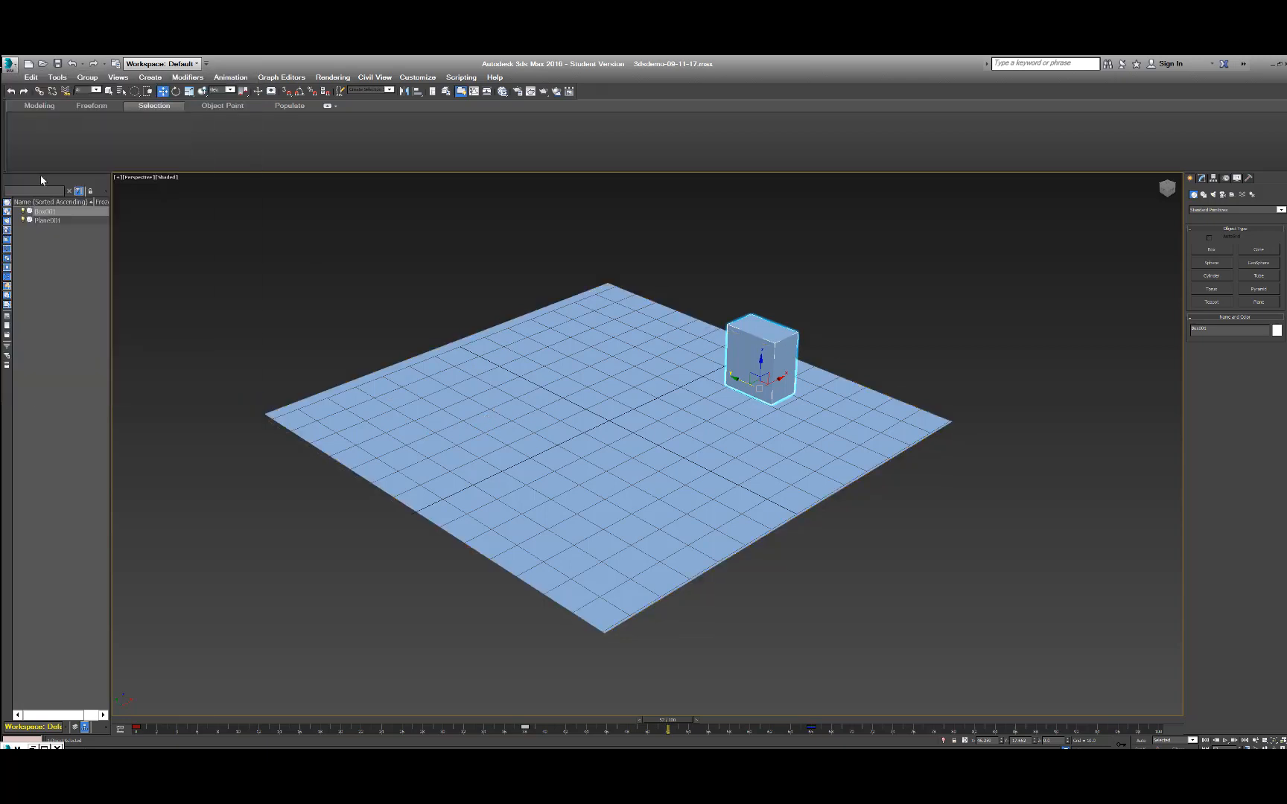
left_click(366, 291)
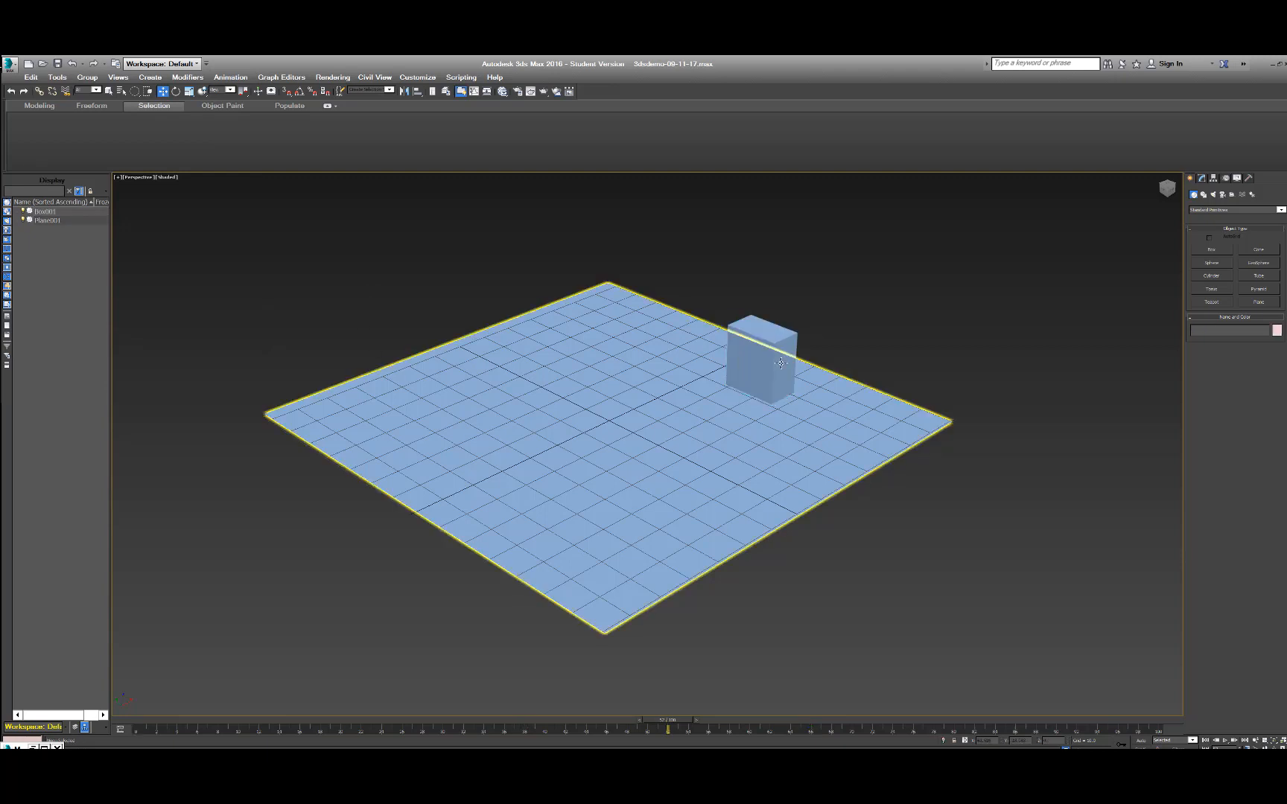
Reselect the box and orbit the perspective view around the plane.
left_click(766, 336)
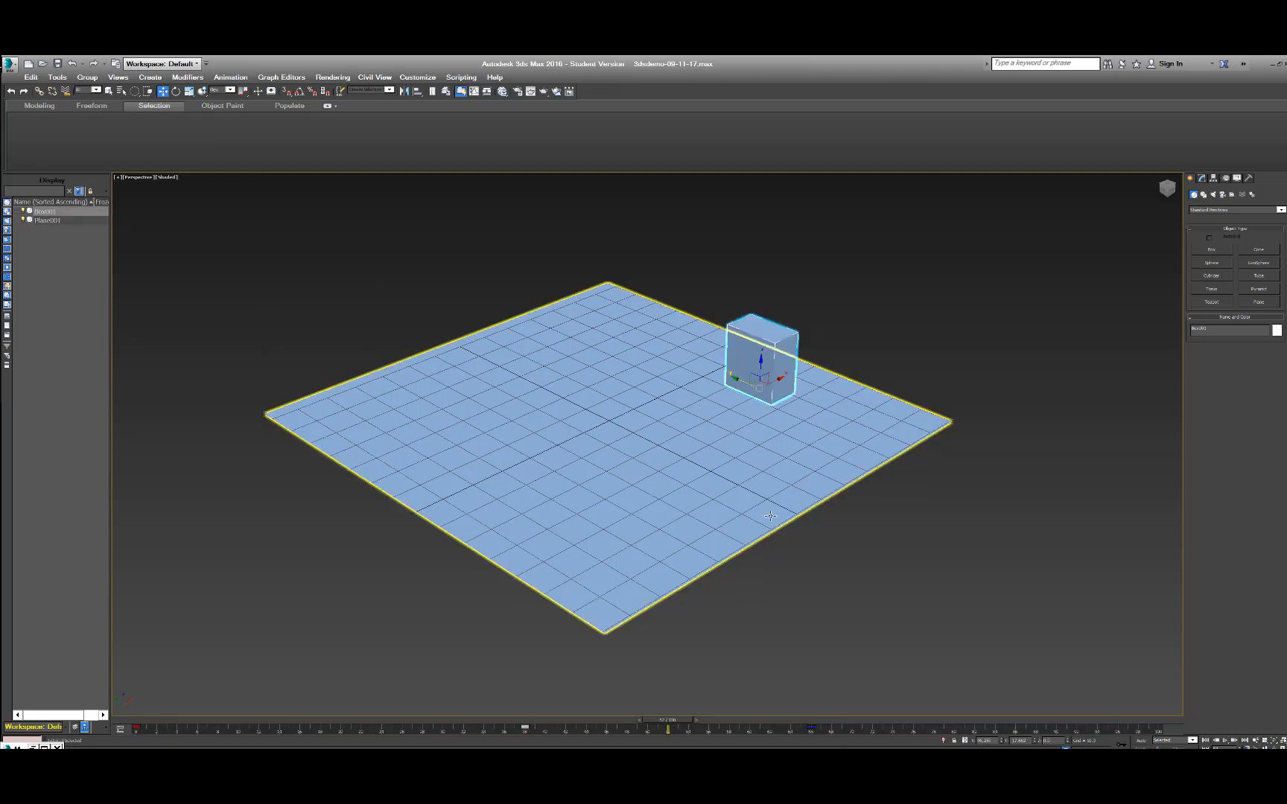
mouse_move(803, 463)
middle_mouse_down("alt")
mouse_move(781, 447)
mouse_move(772, 428)
mouse_move(792, 428)
mouse_move(779, 424)
mouse_move(799, 463)
mouse_move(791, 447)
mouse_move(766, 468)
mouse_move(799, 435)
mouse_move(752, 432)
mouse_move(733, 455)
mouse_move(783, 466)
mouse_move(803, 454)
middle_mouse_up("alt")
key("q")
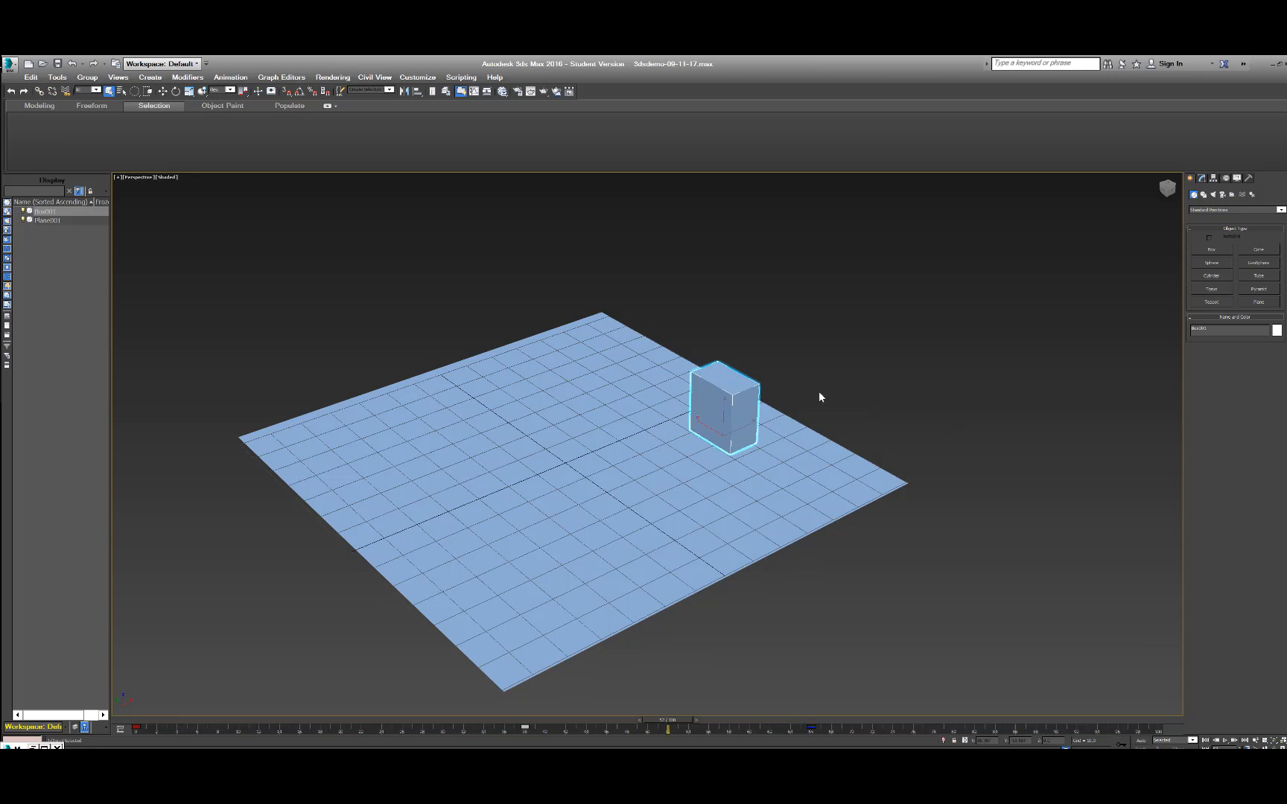
middle_click_drag(825, 384, 904, 362)
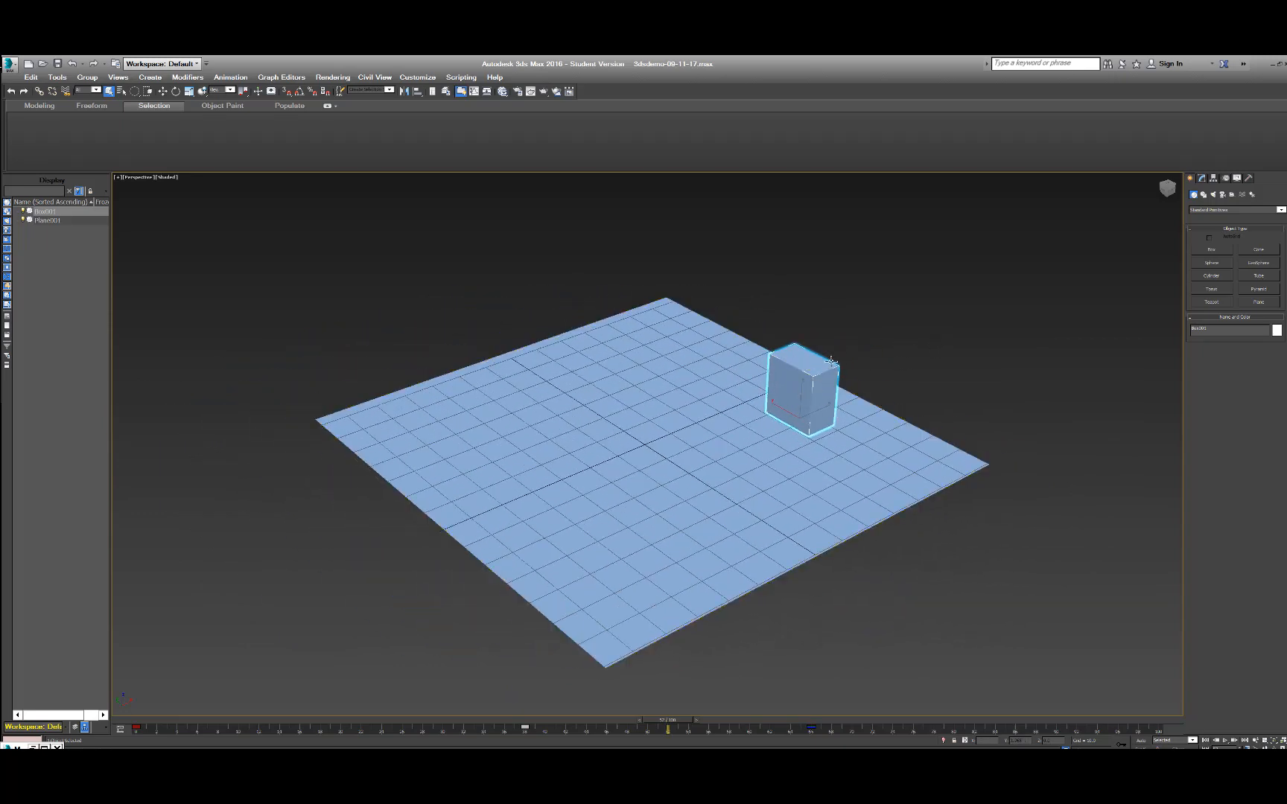
scroll(832, 365, "up", 4)
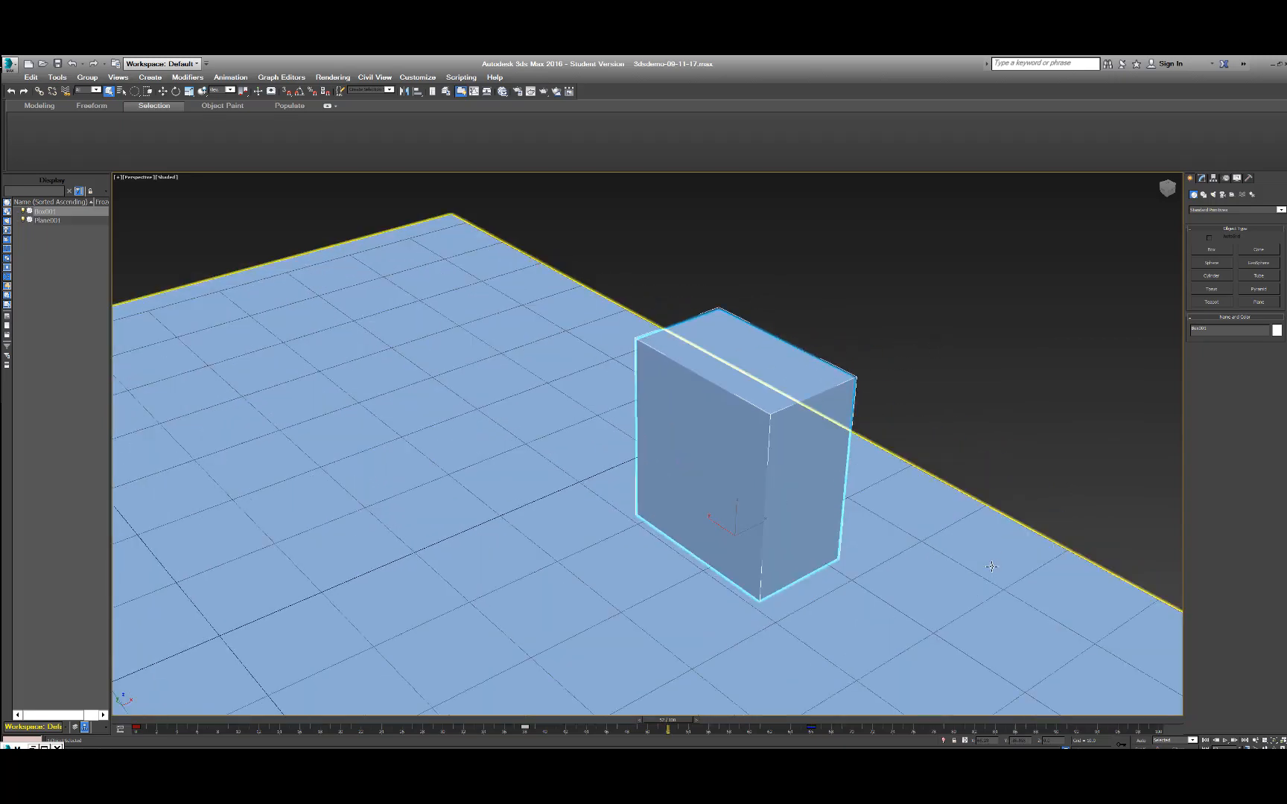
middle_click_drag(979, 503, 965, 442)
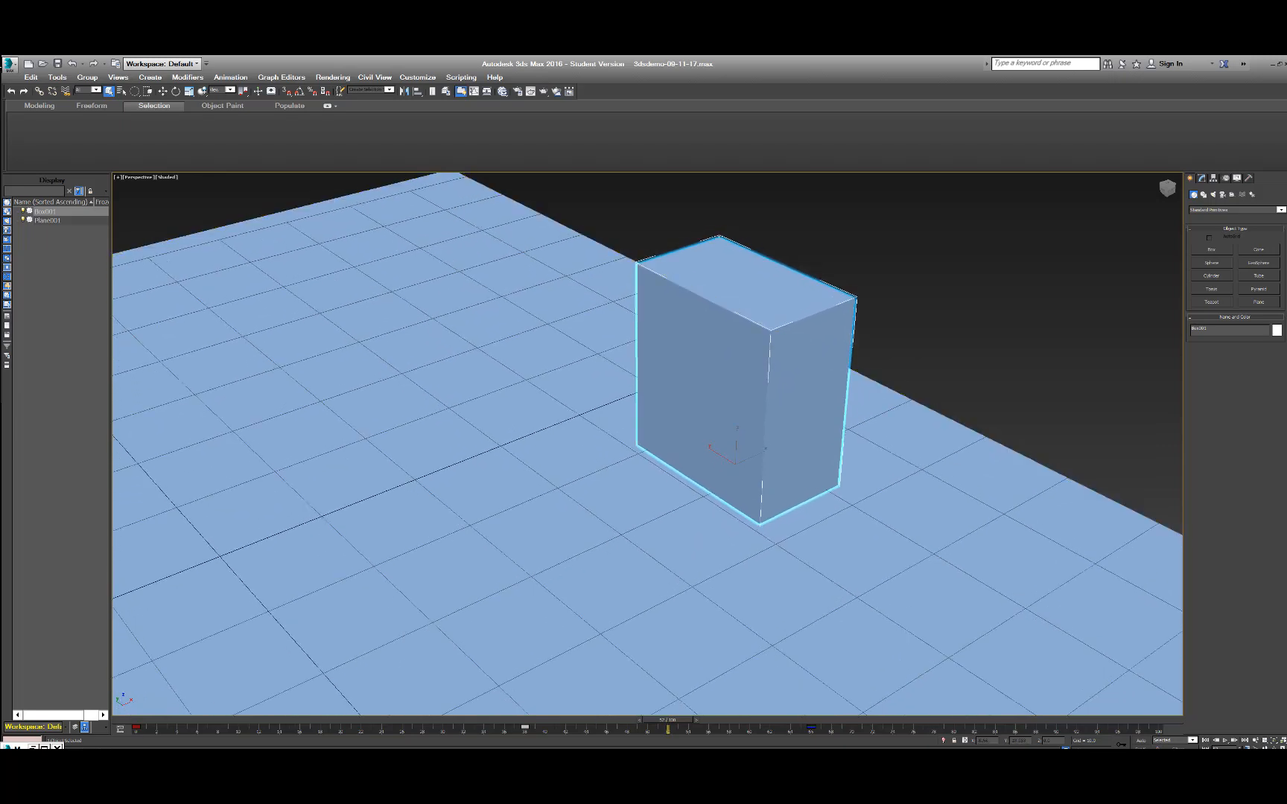
left_click(333, 746)
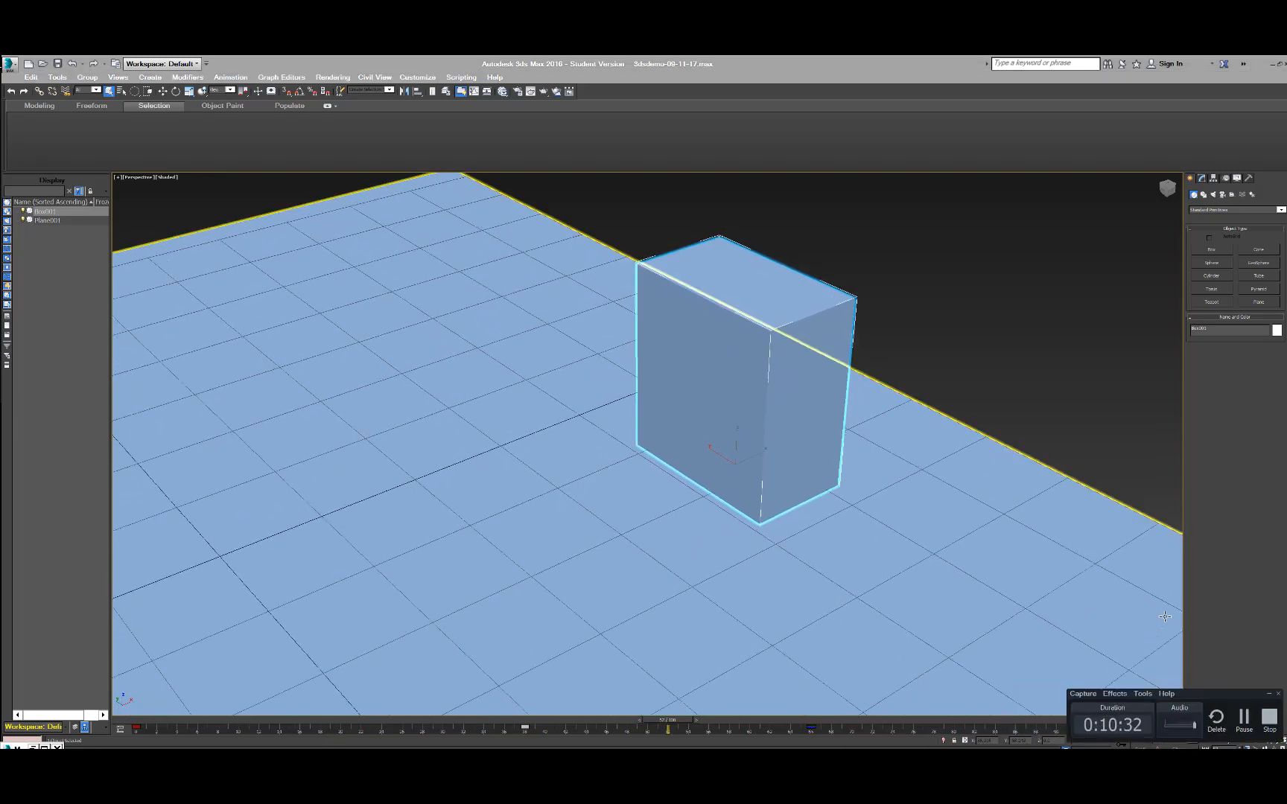
left_click(1248, 723)
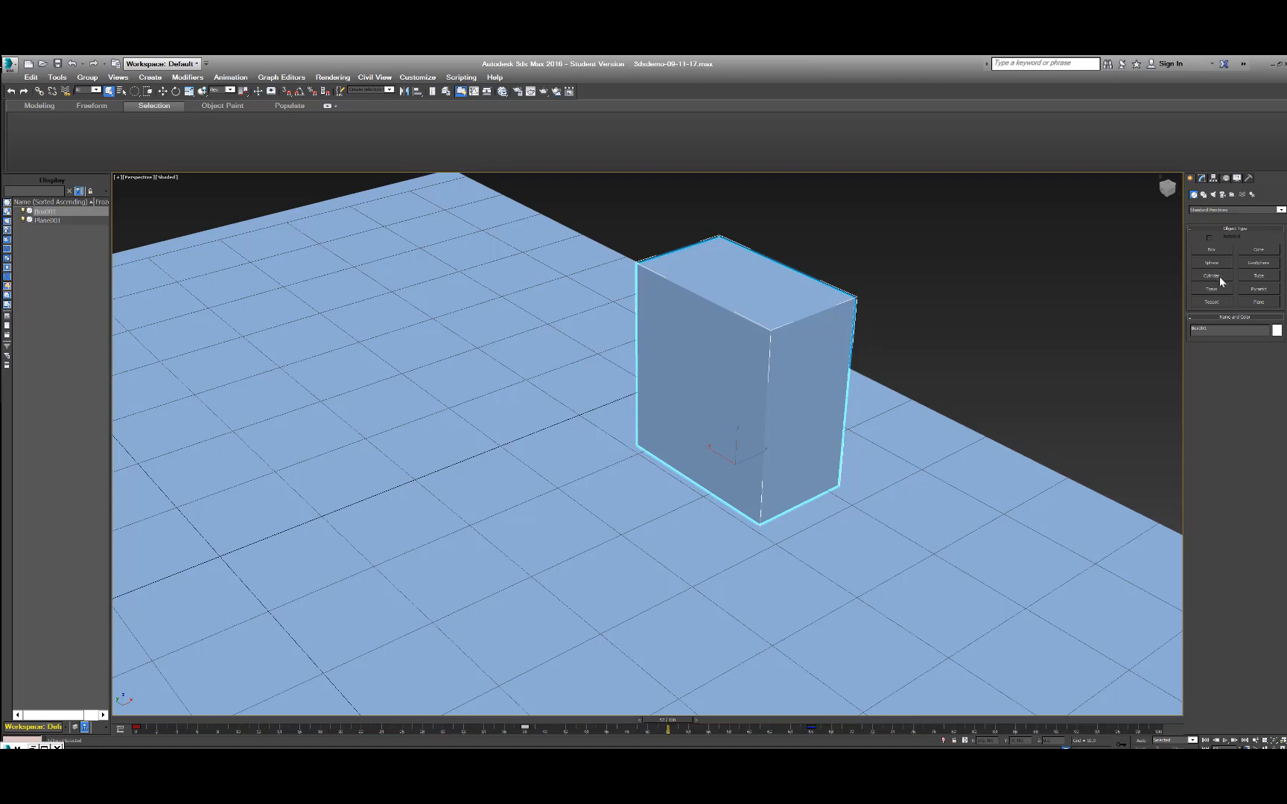
Create a long, thin L-Ext from the Extended Primitives on the plane beside the box, and return to the Standard Primitives.
left_click(1217, 209)
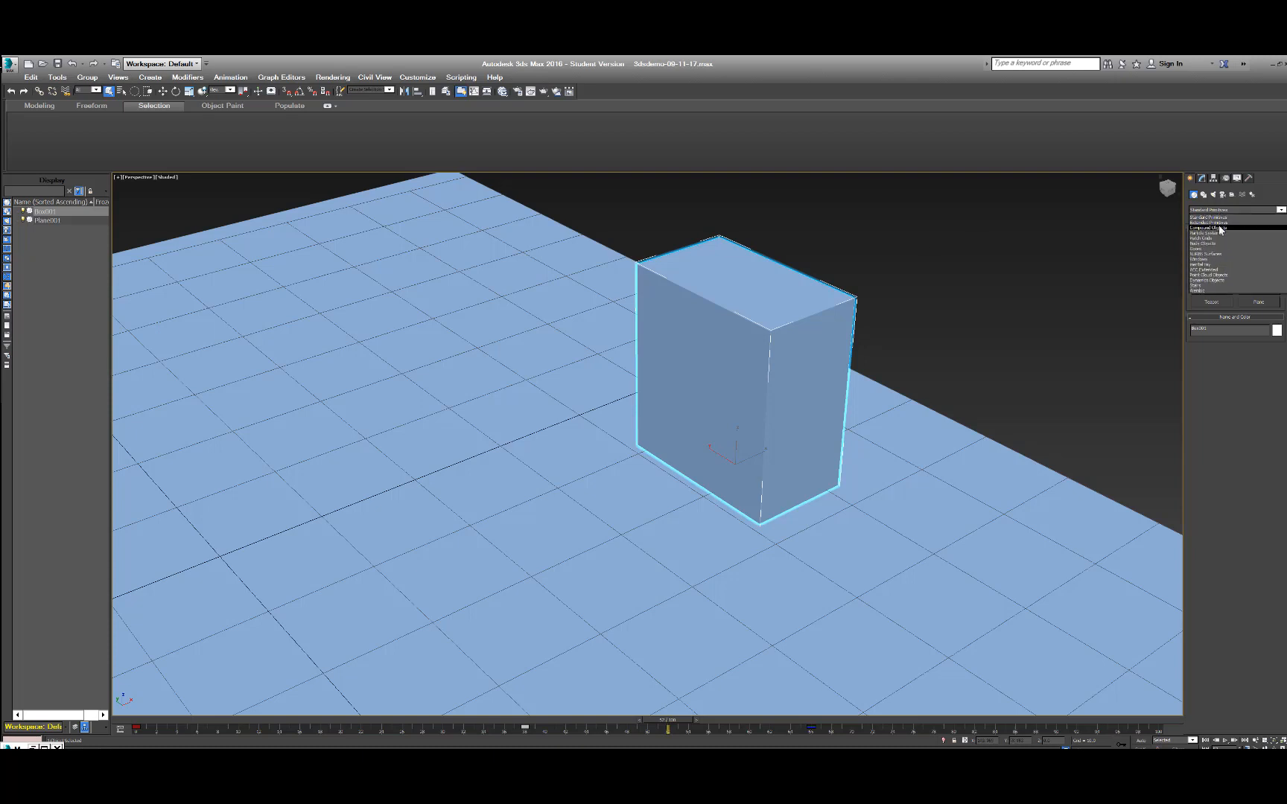
left_click(1219, 224)
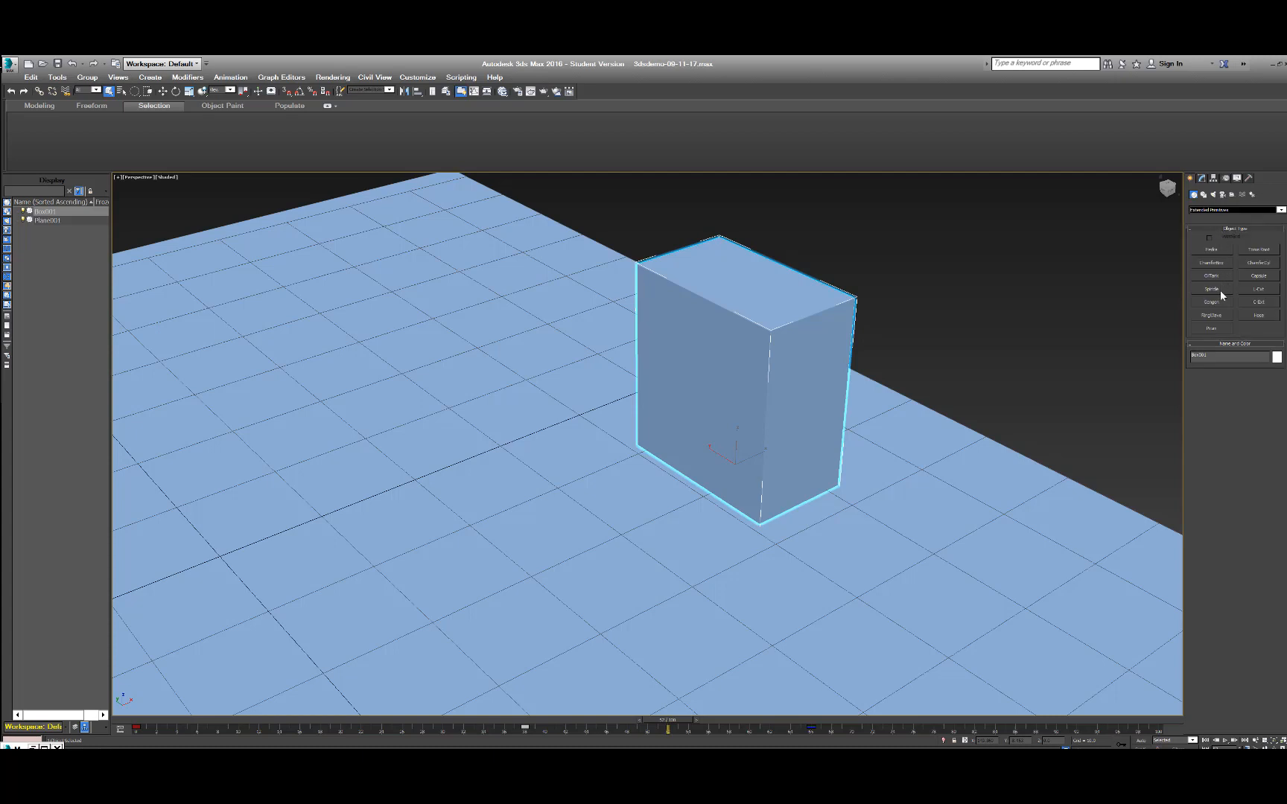
left_click(1269, 291)
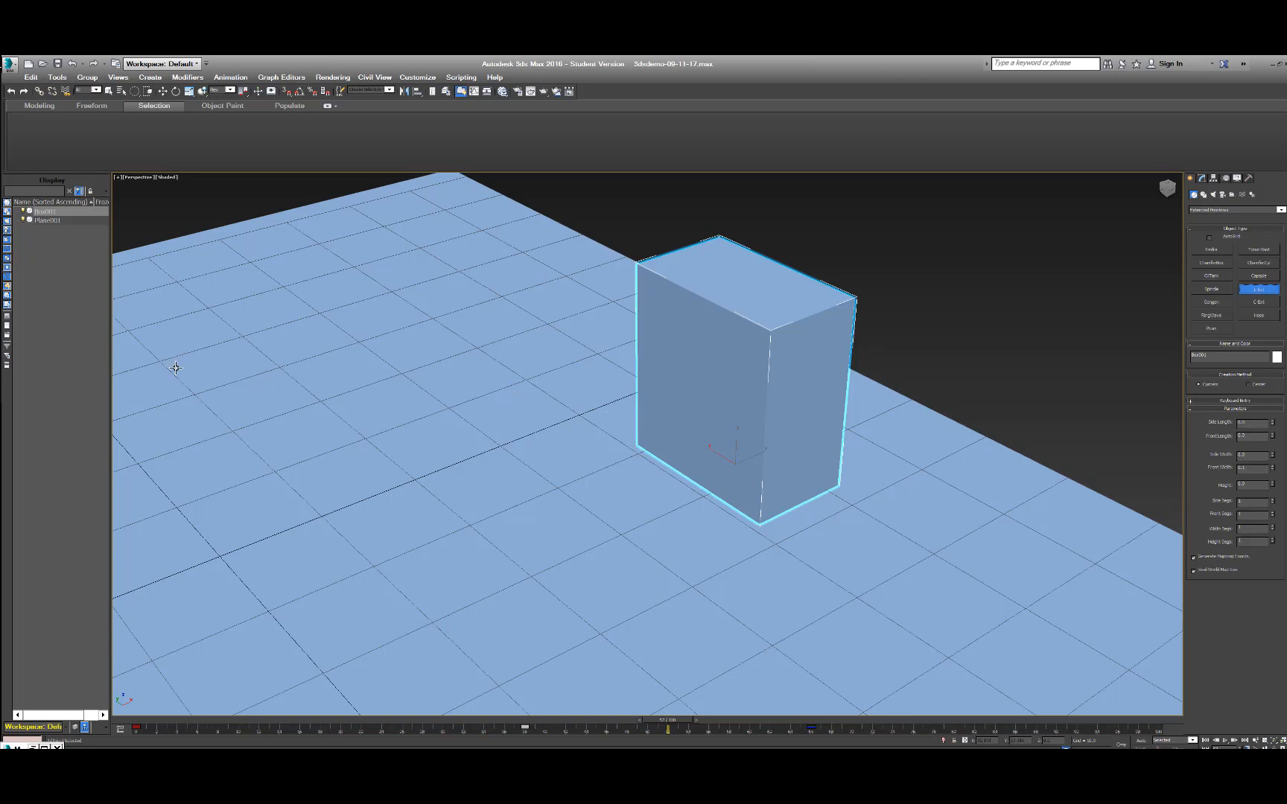
left_click_drag(173, 367, 420, 643)
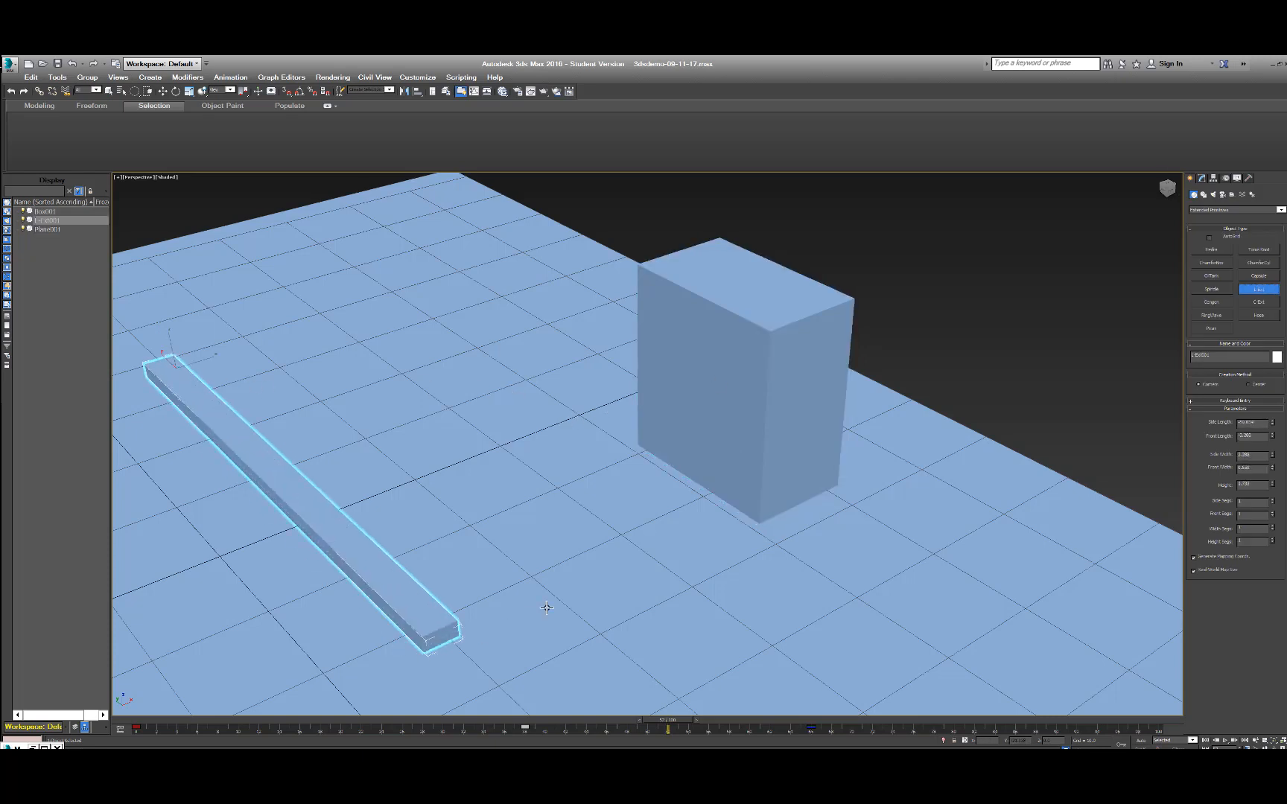
left_click(520, 559)
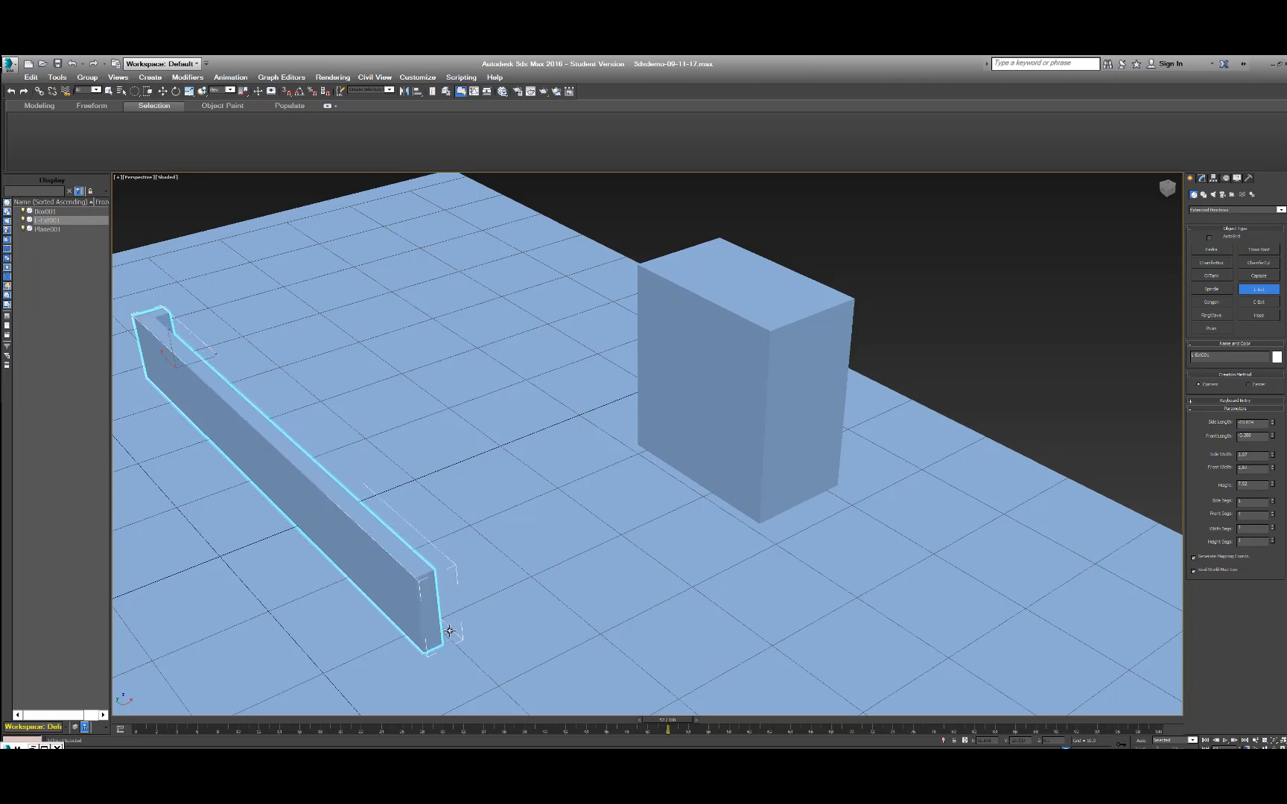
left_click(449, 631)
left_click(1203, 211)
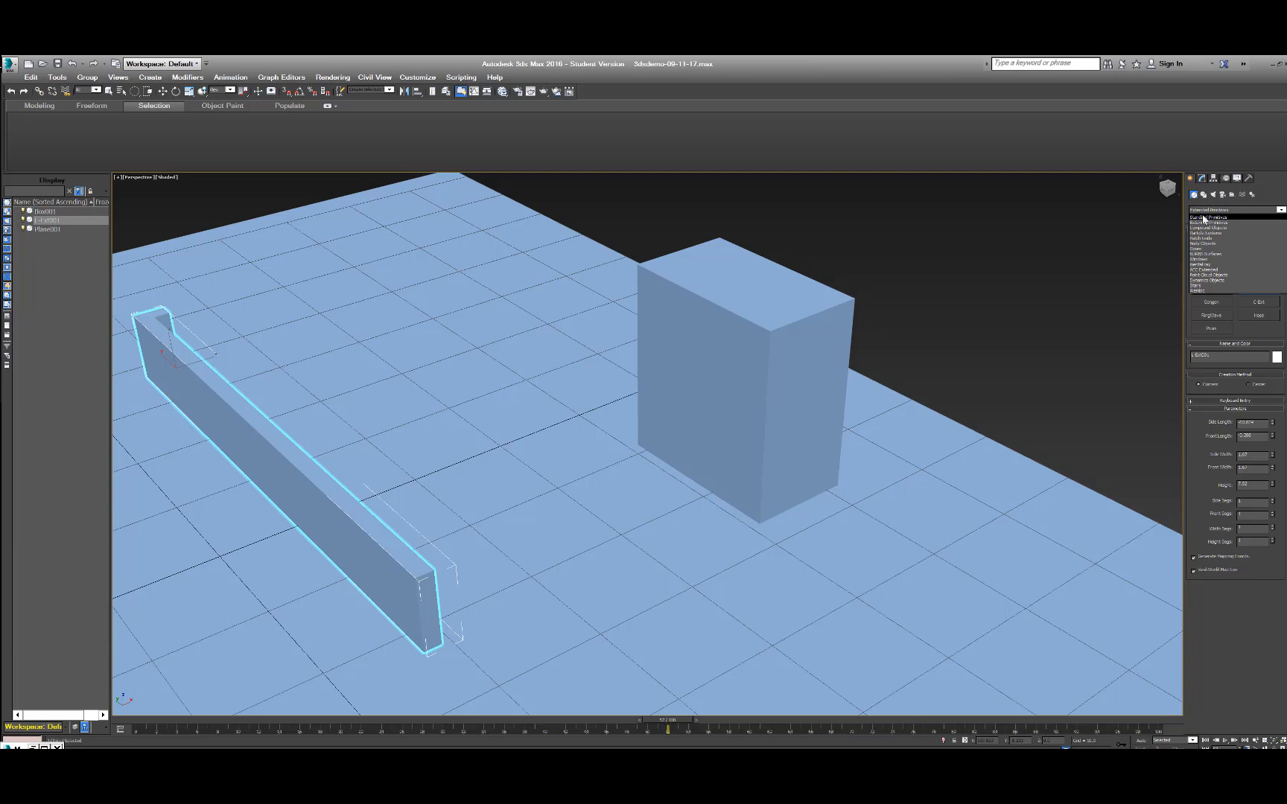
left_click(1203, 218)
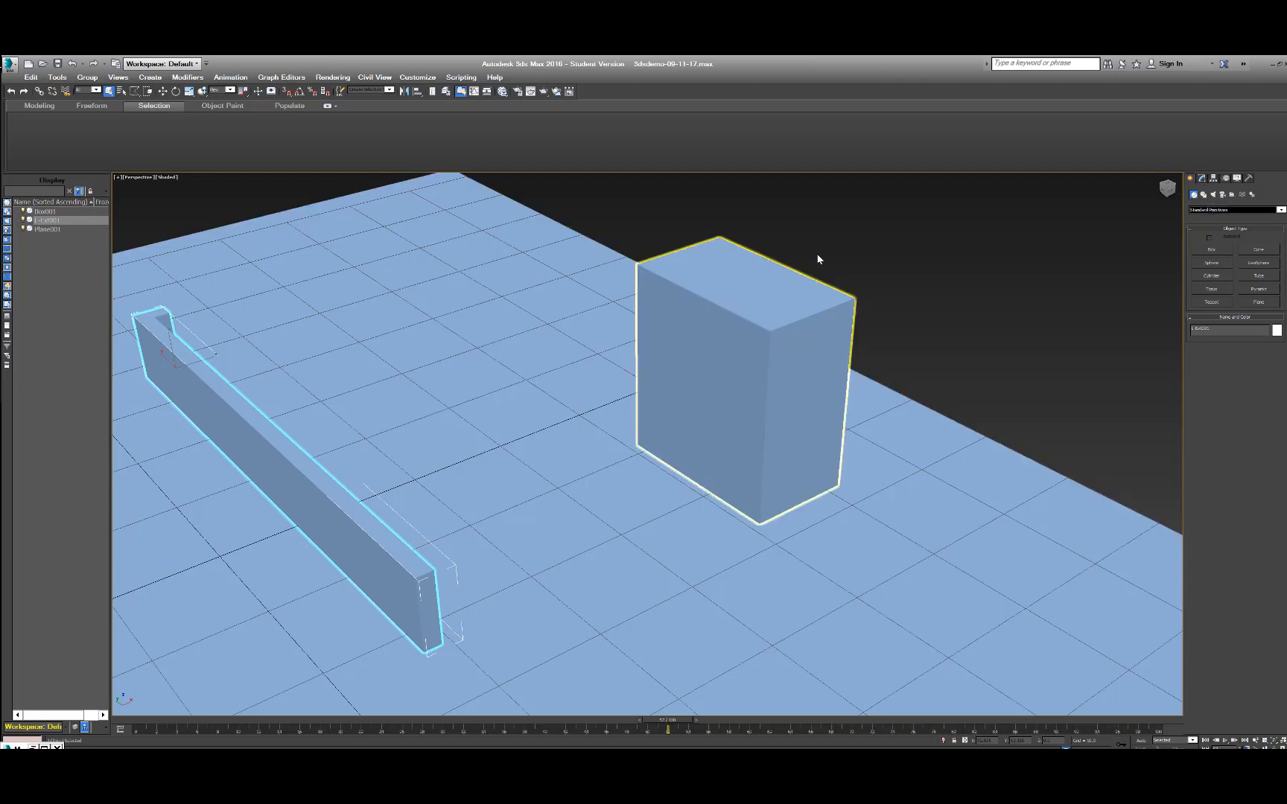
Display the perspective viewport in Wireframe and select the box.
left_click(712, 330)
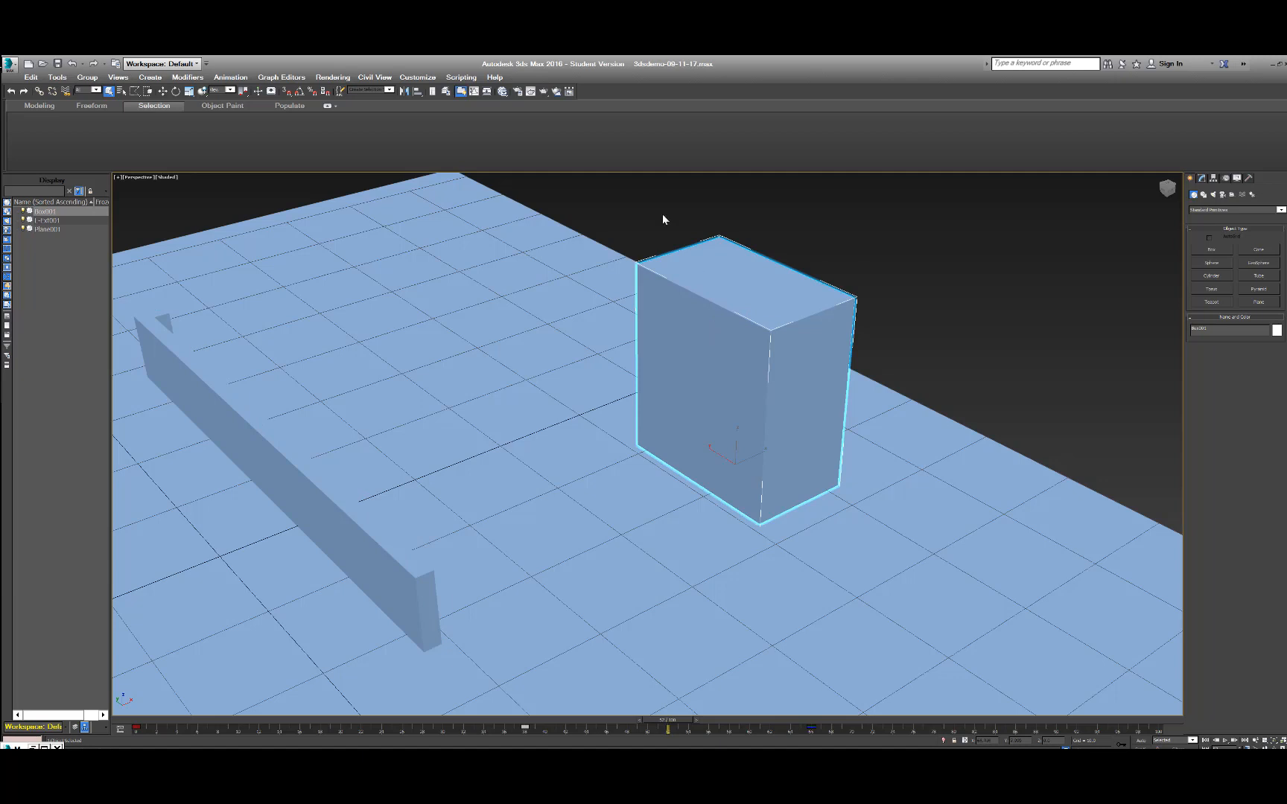
key("ctrl+d")
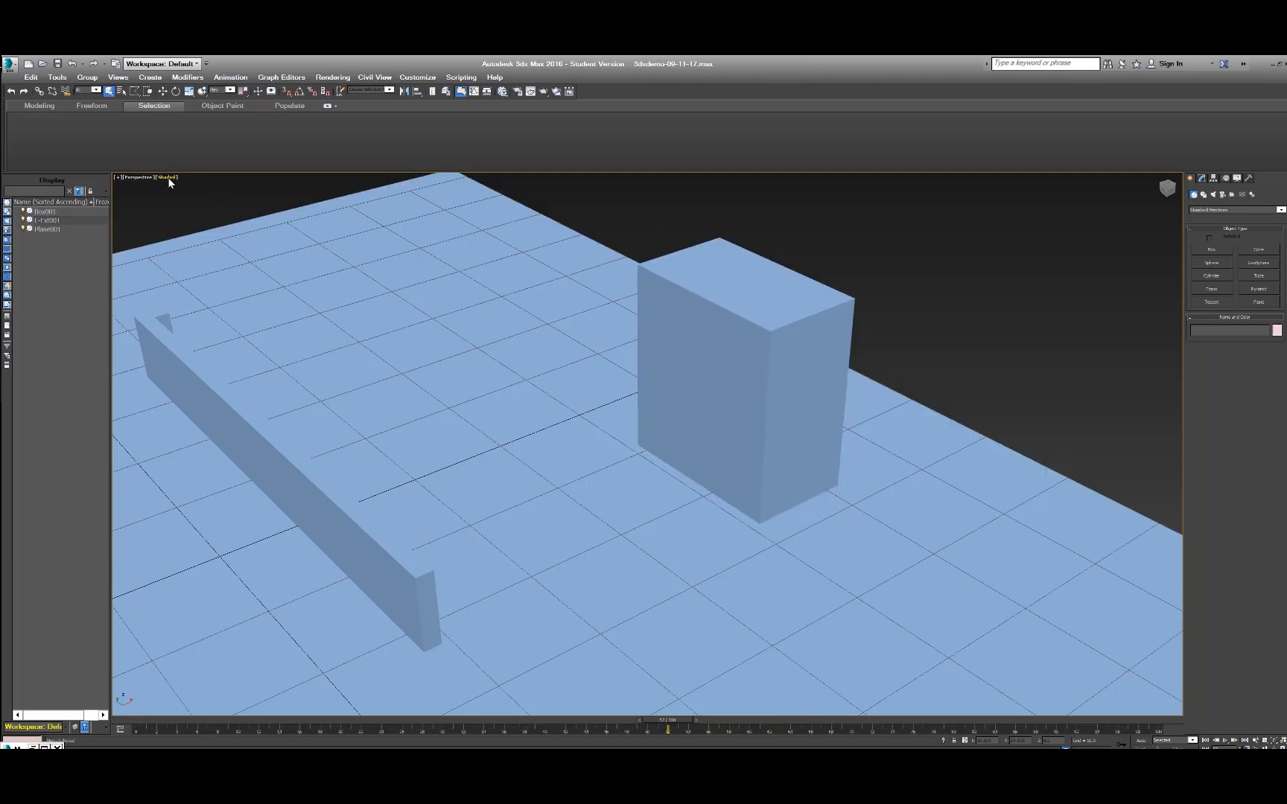
left_click(167, 179)
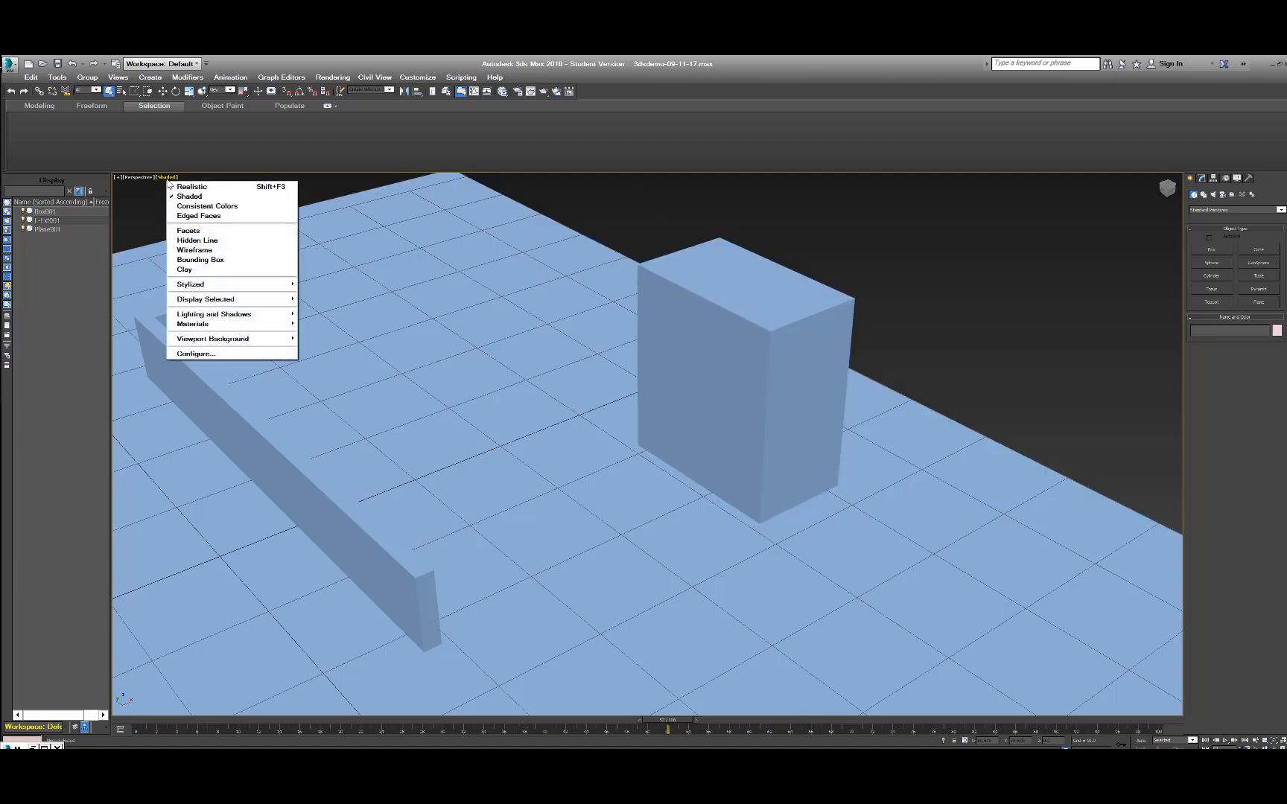
left_click(195, 251)
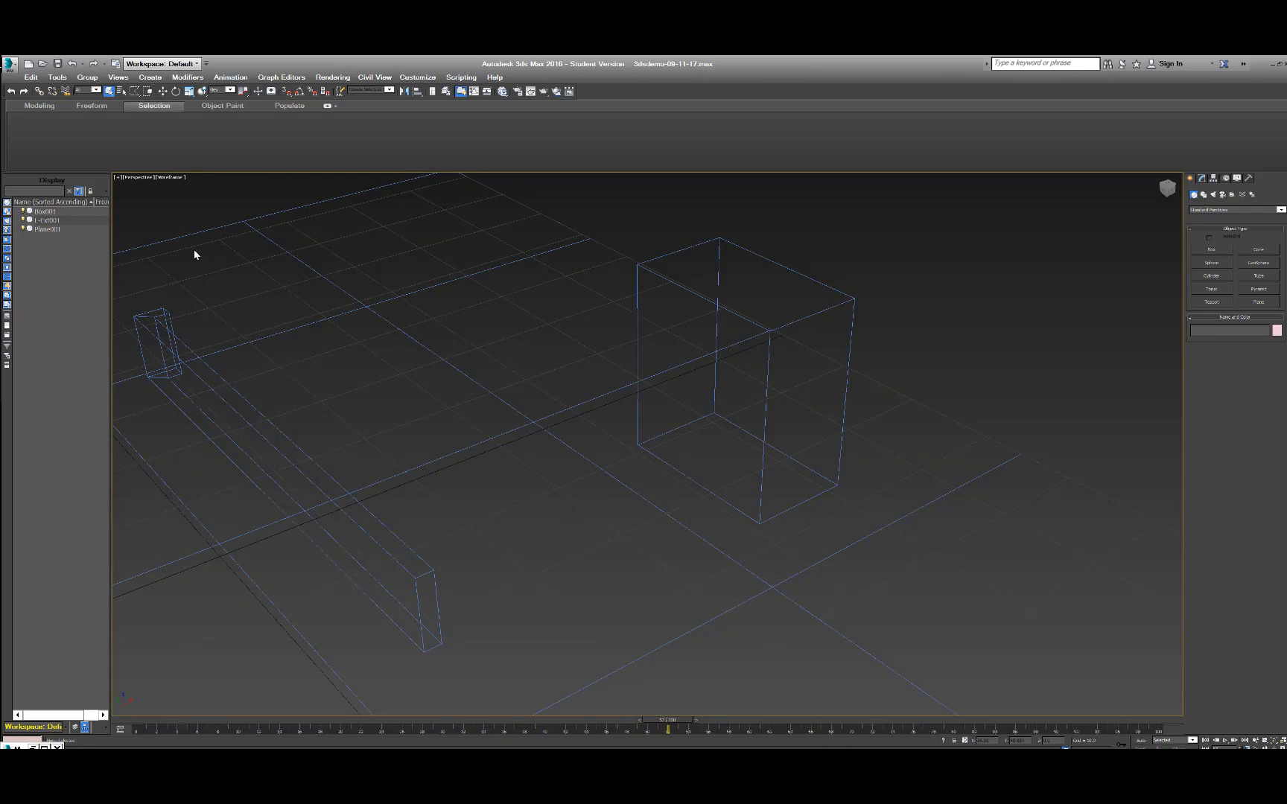
left_click(636, 285)
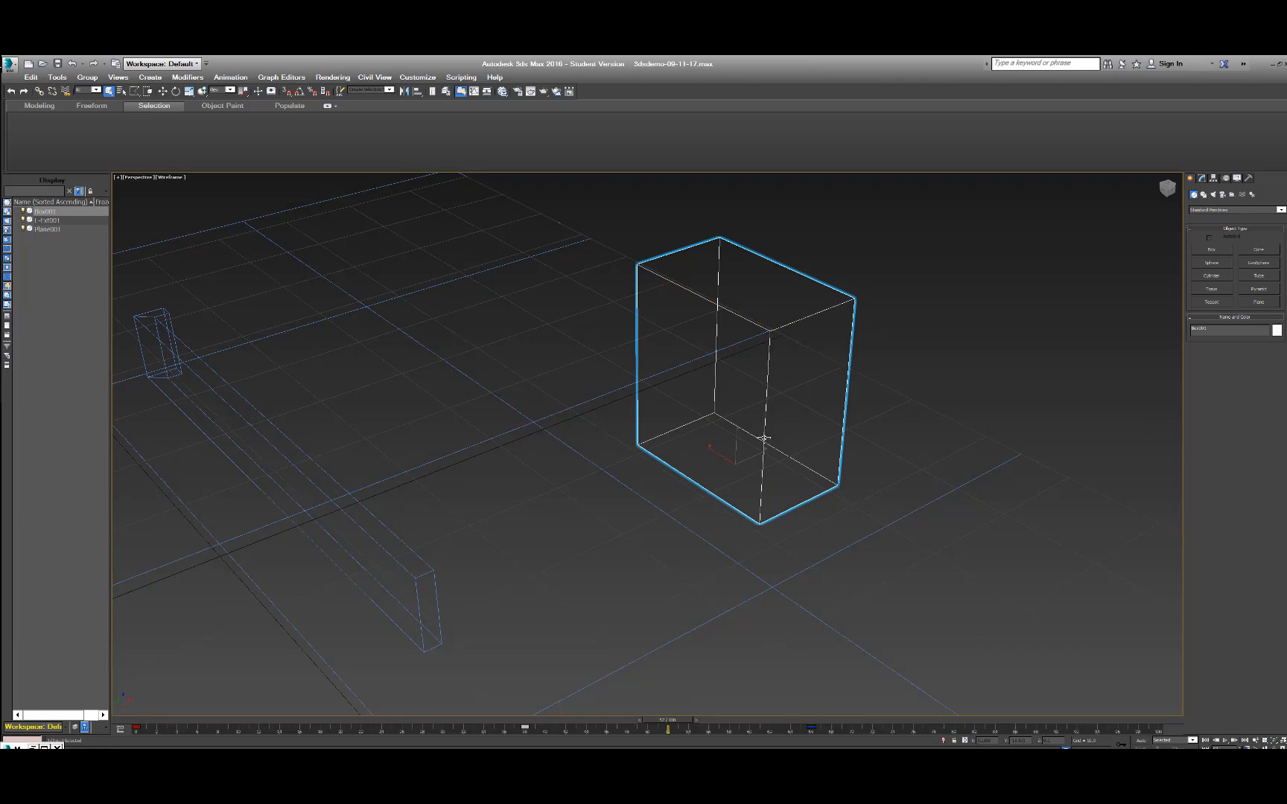
Switch the perspective viewport to Realistic shading and apply Display Selected With Edged Faces to the selected box.
left_click(170, 176)
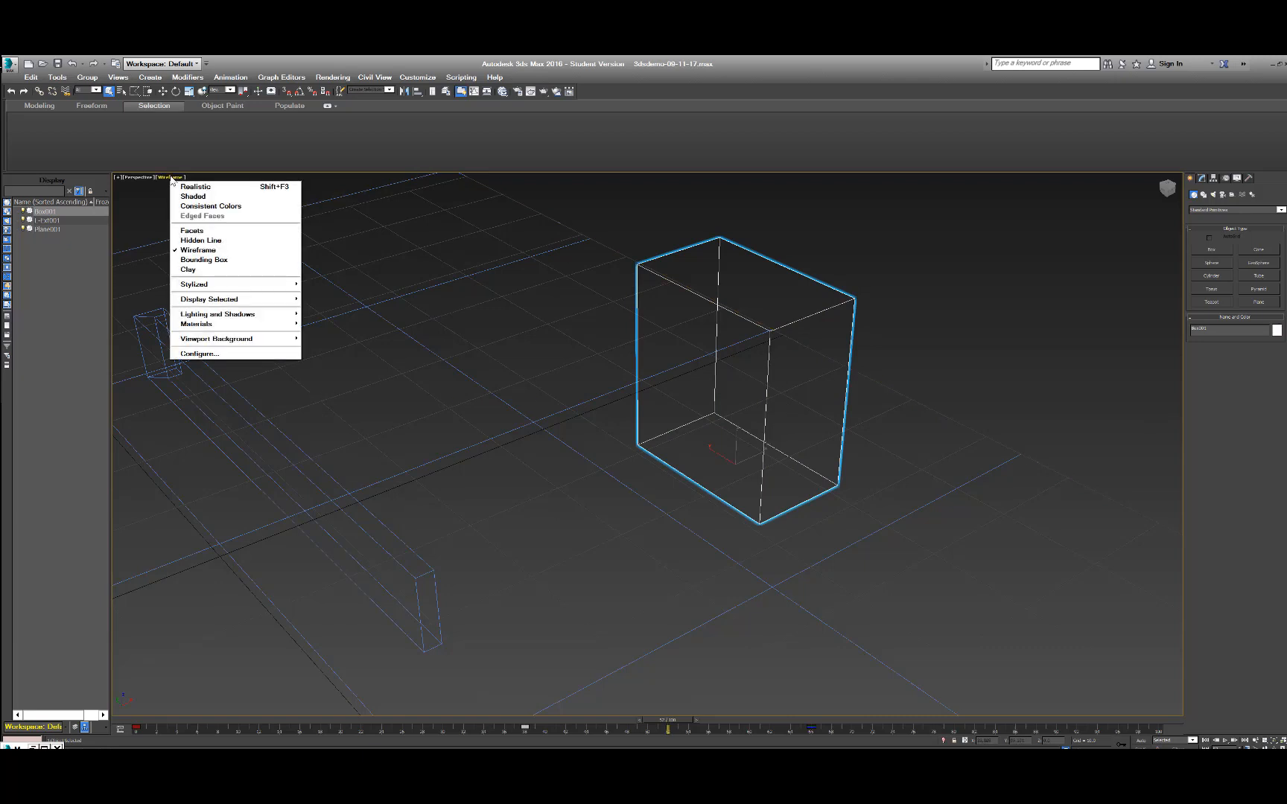
left_click(191, 187)
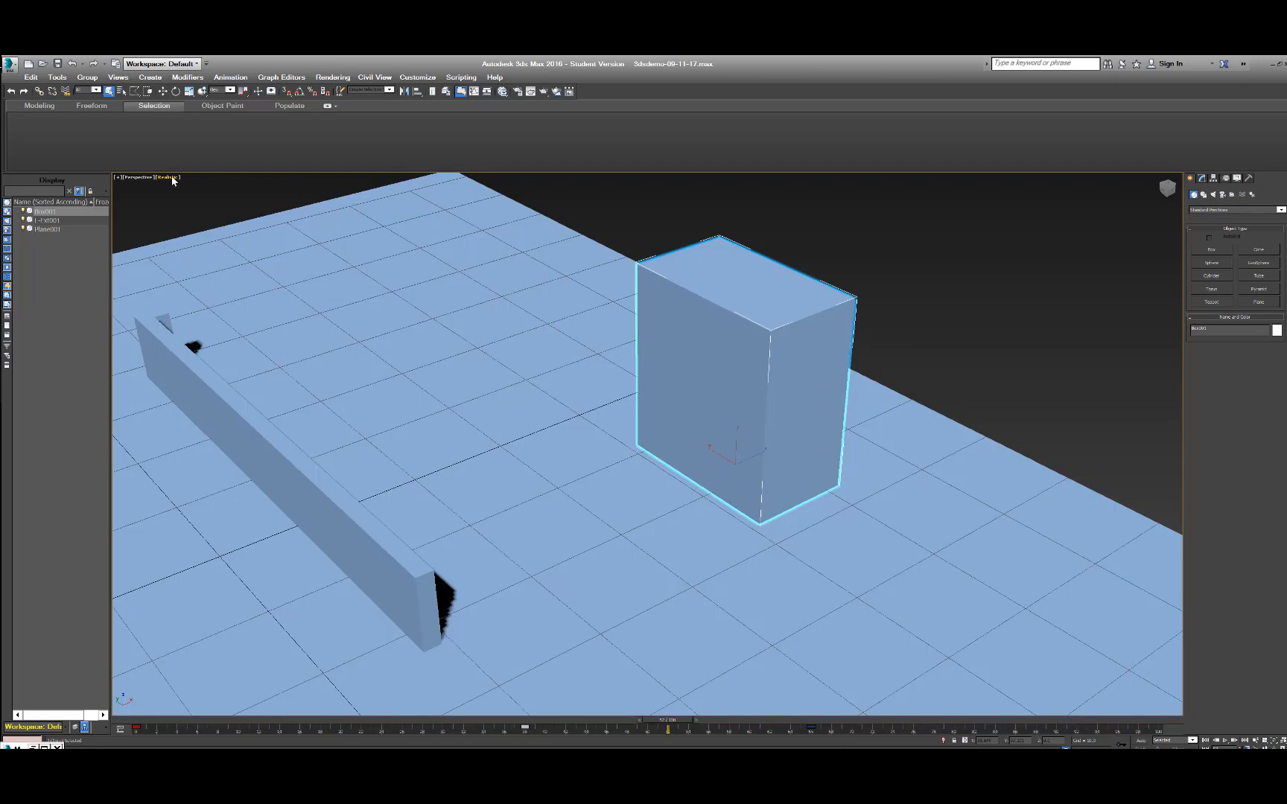
left_click(170, 178)
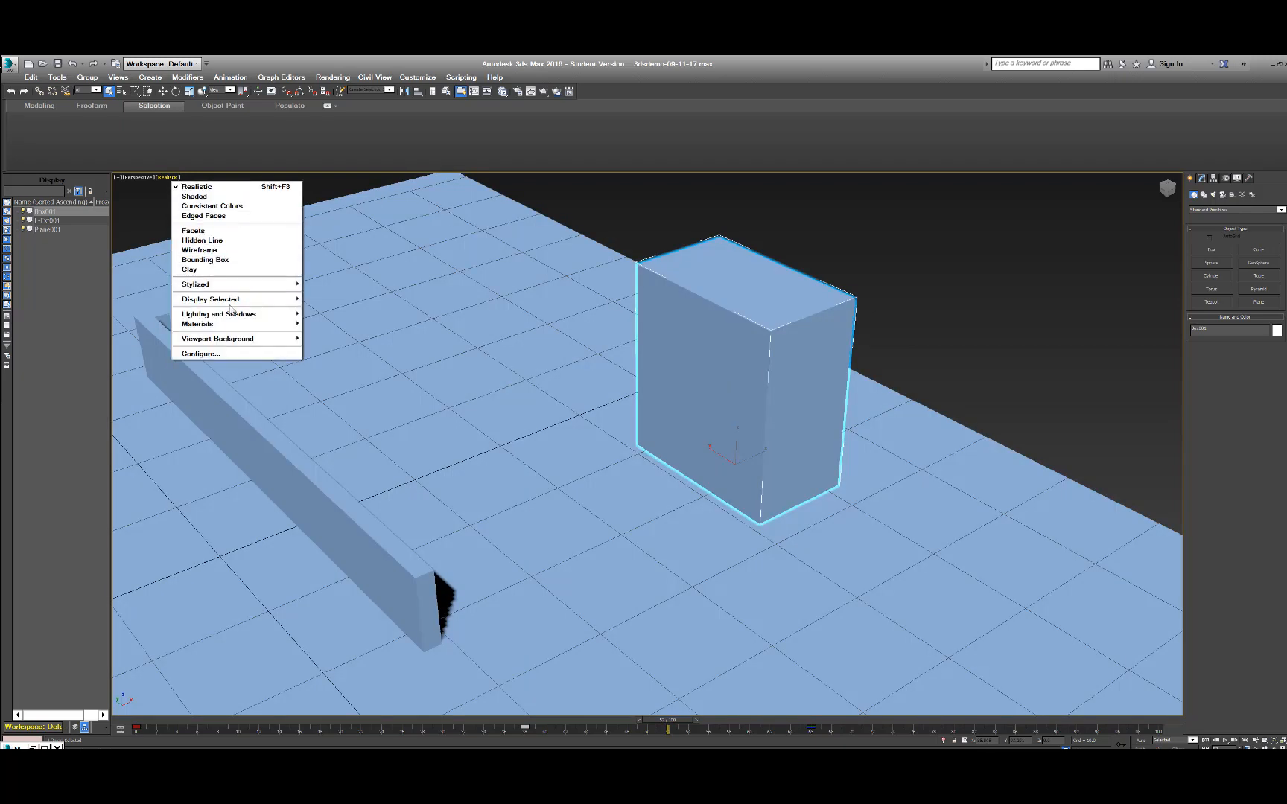
mouse_move(233, 301)
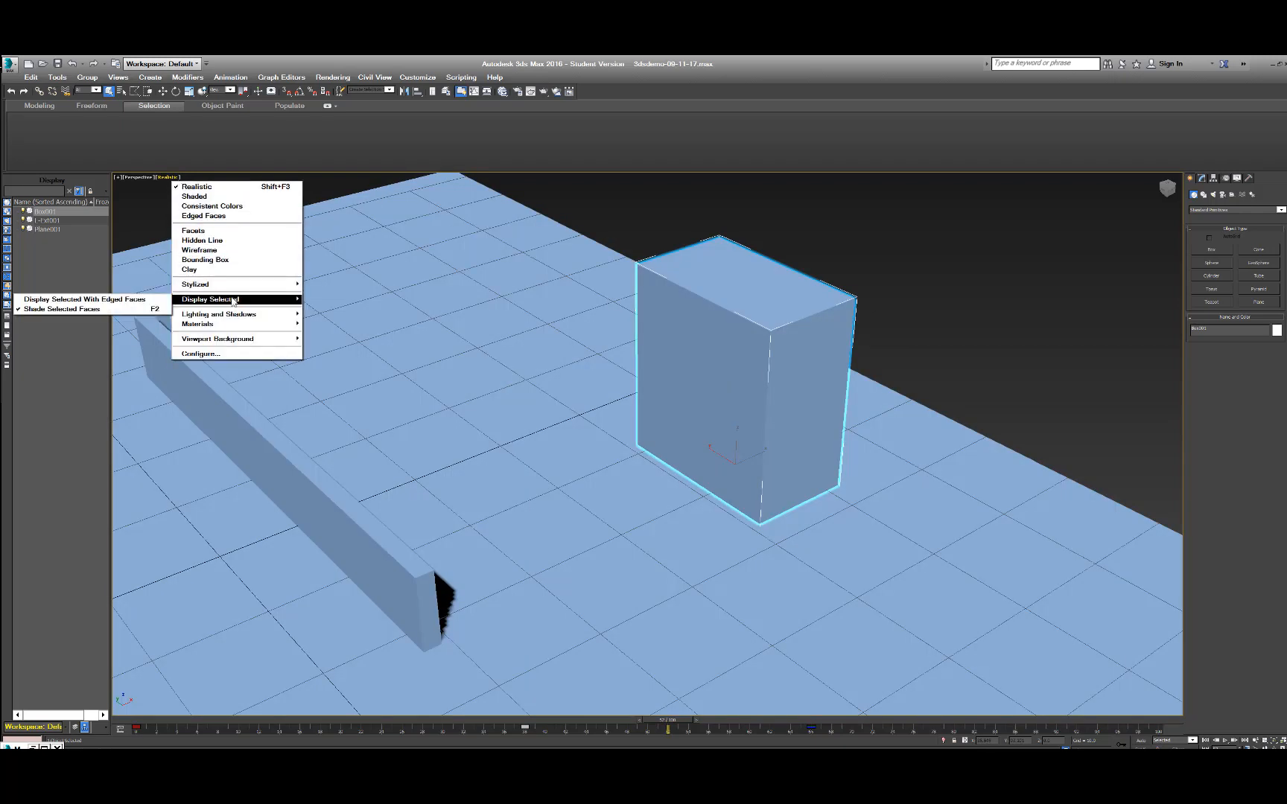
left_click(131, 301)
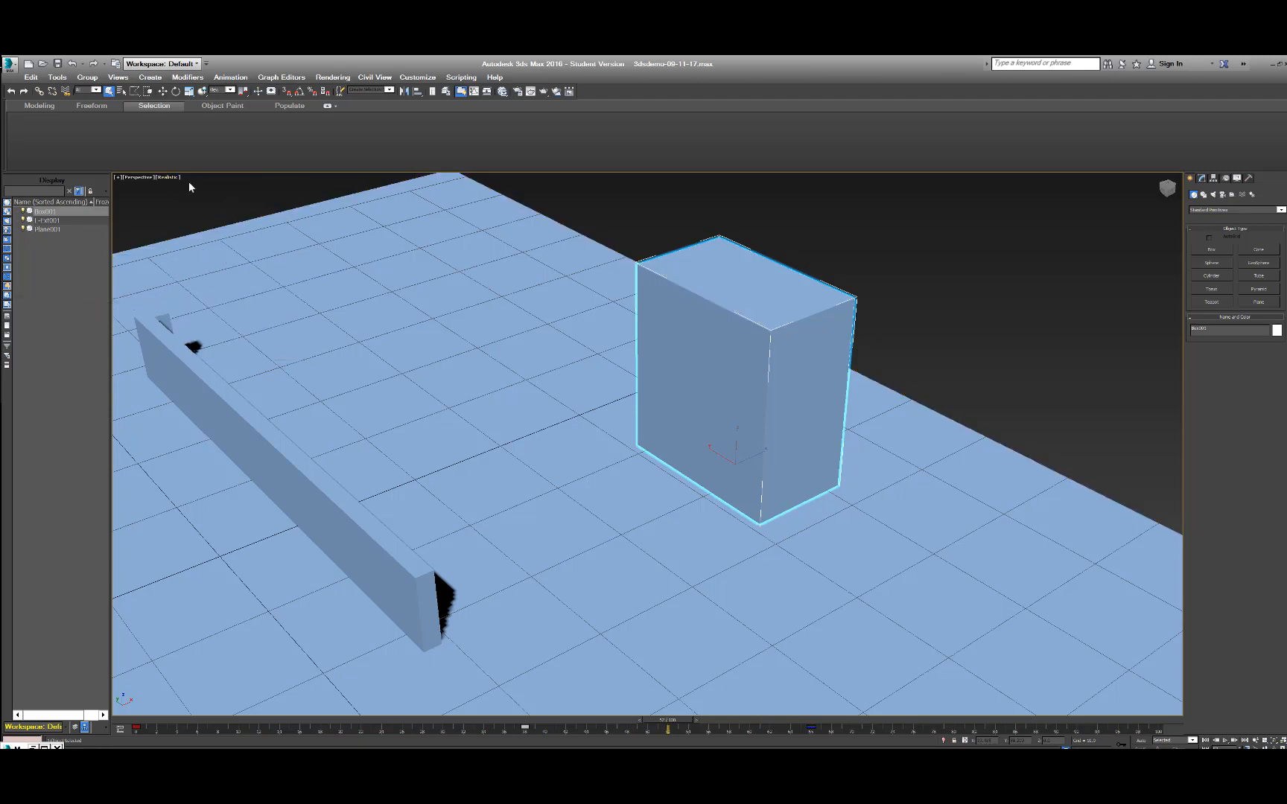
Rename the selected box as "my box" in its modify settings.
left_click(1202, 178)
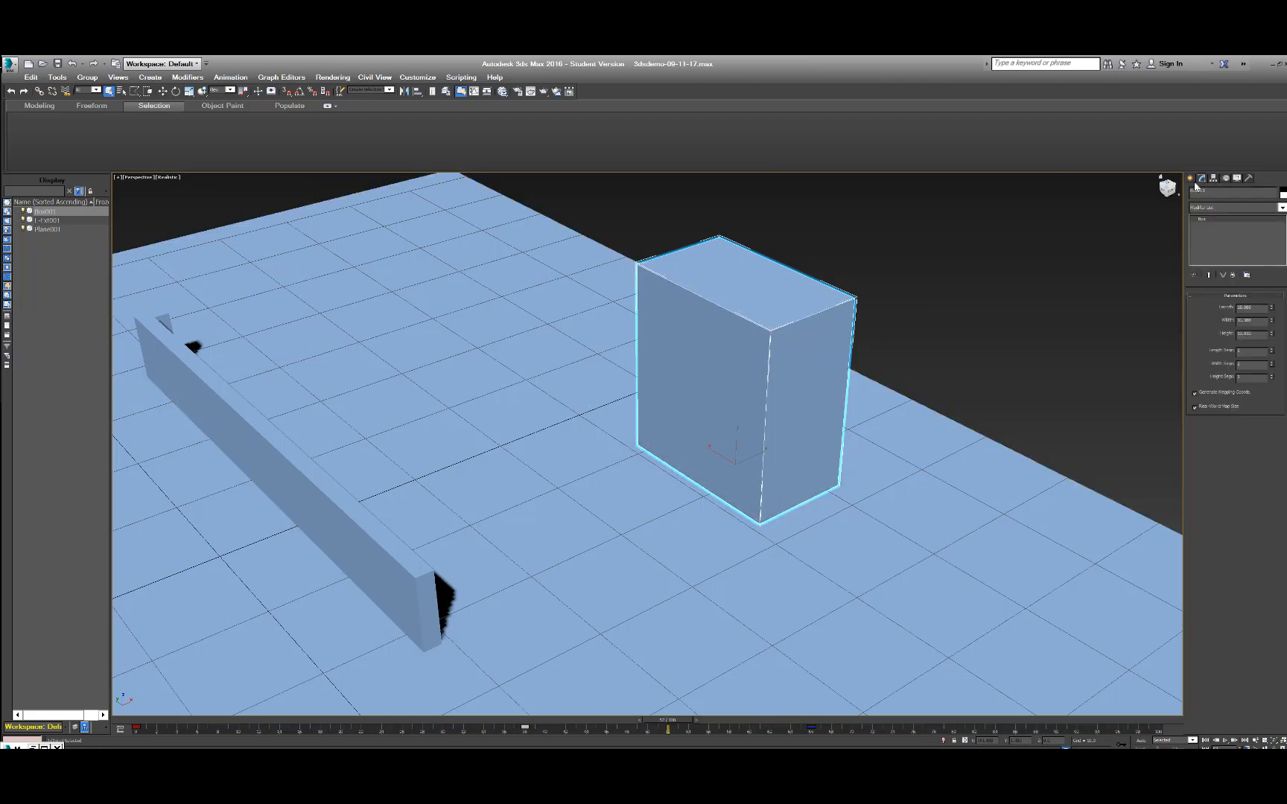
left_click(1190, 179)
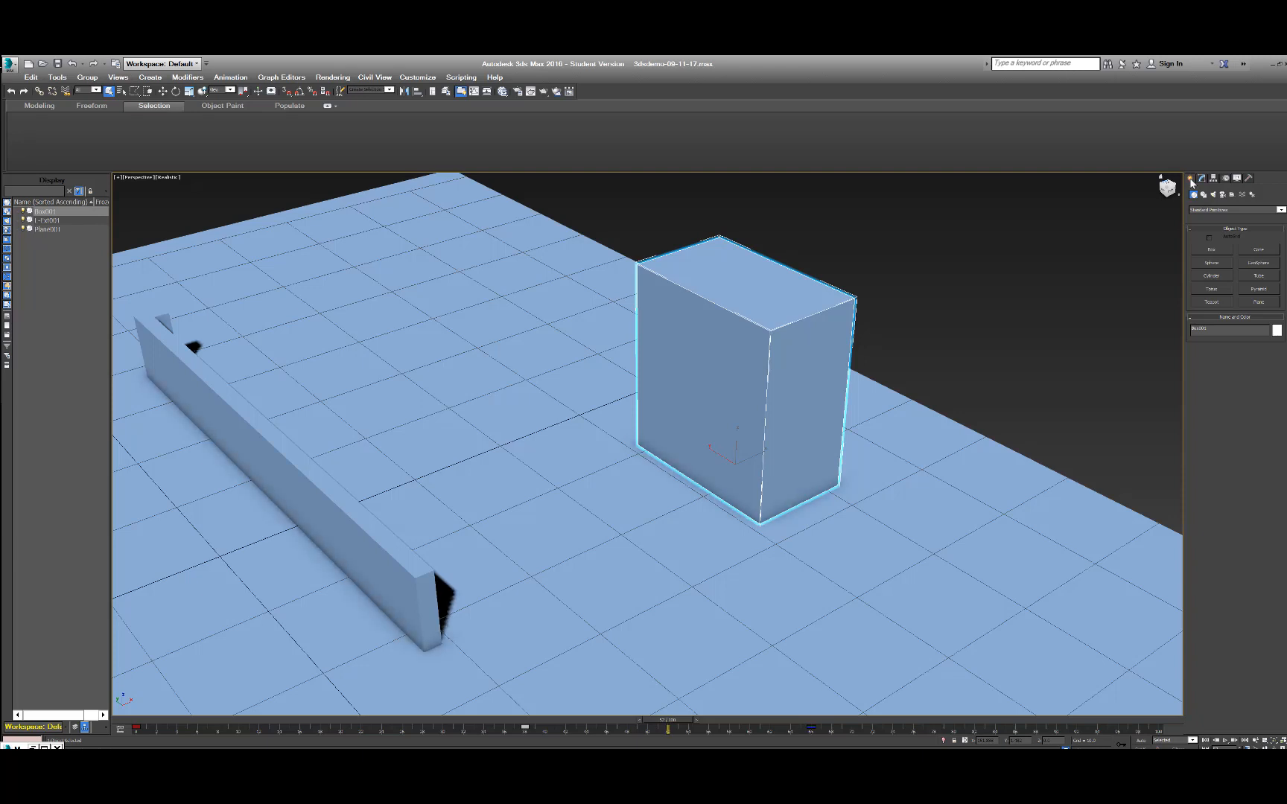
left_click(1202, 179)
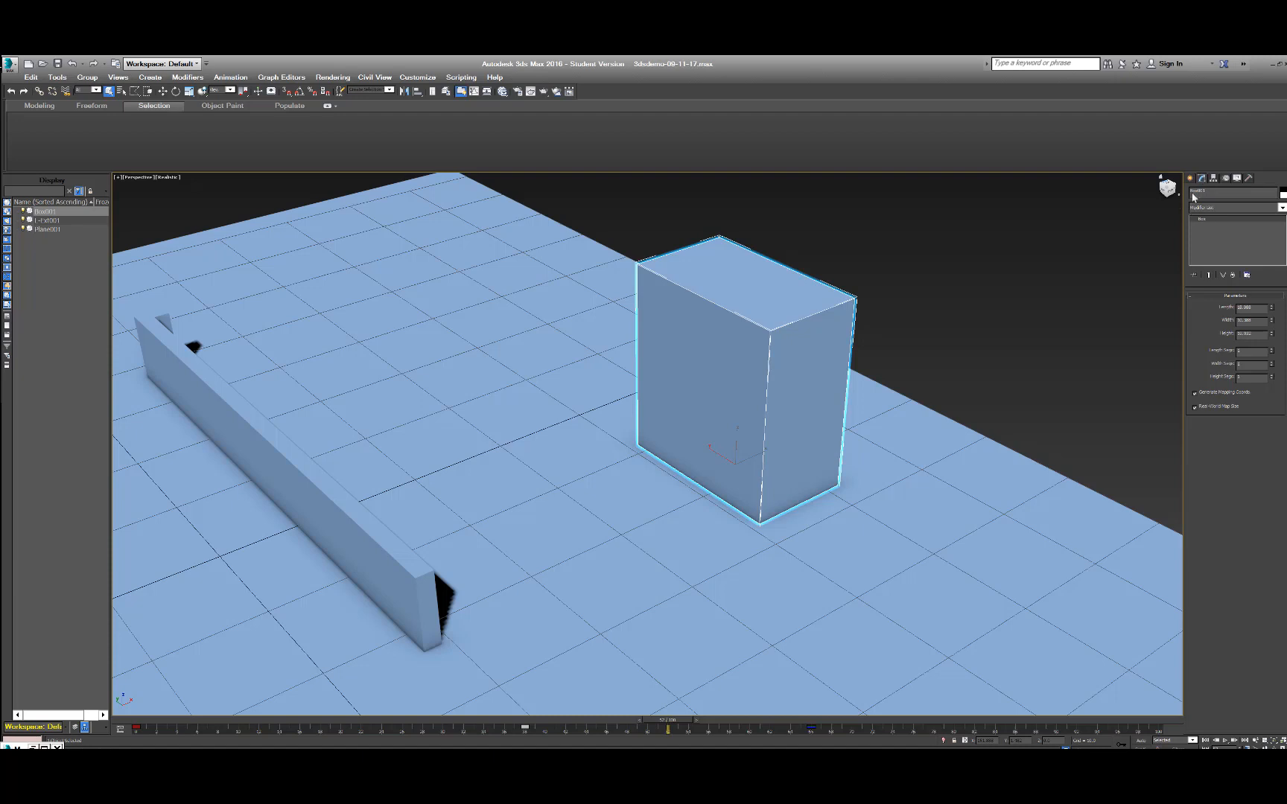
left_click_drag(1220, 192, 1190, 190)
type("my box")
Rename the box as "box1" in the scene explorer and change its name back to "my box".
right_click(44, 213)
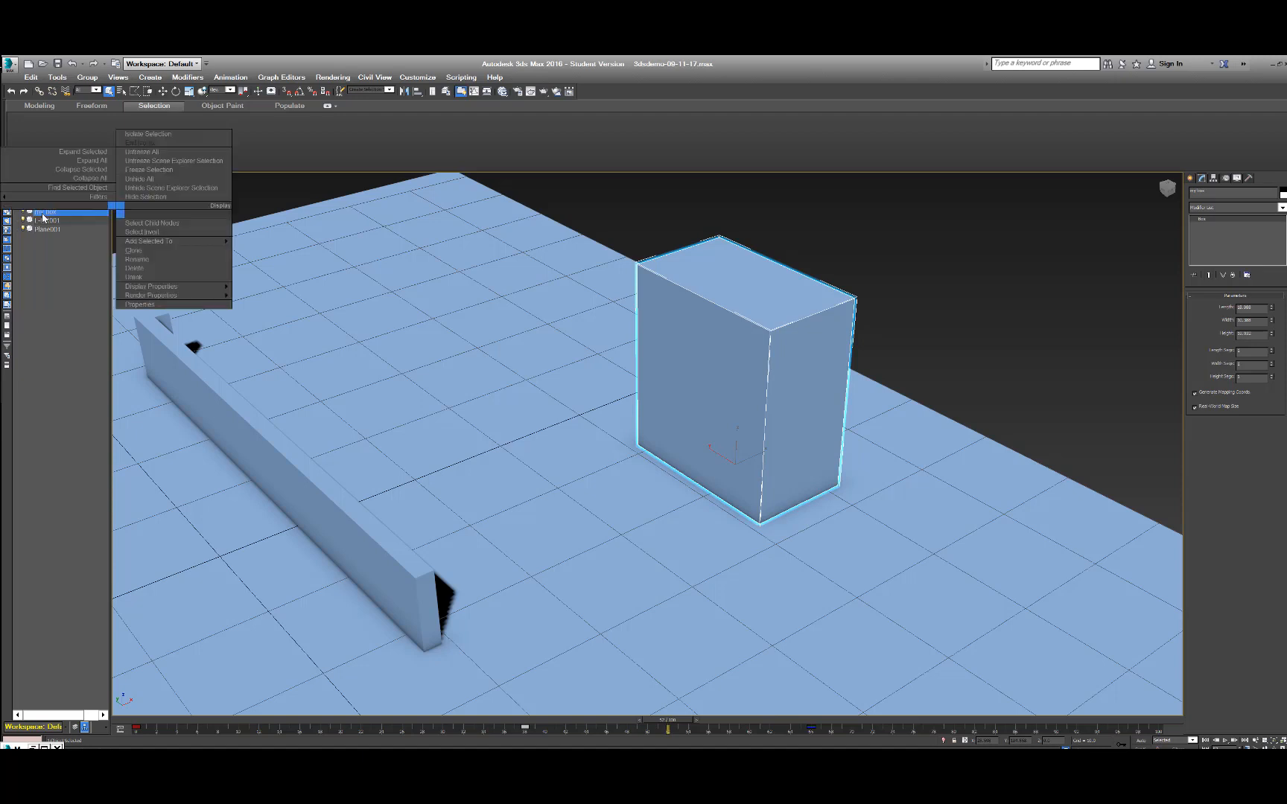
left_click(133, 260)
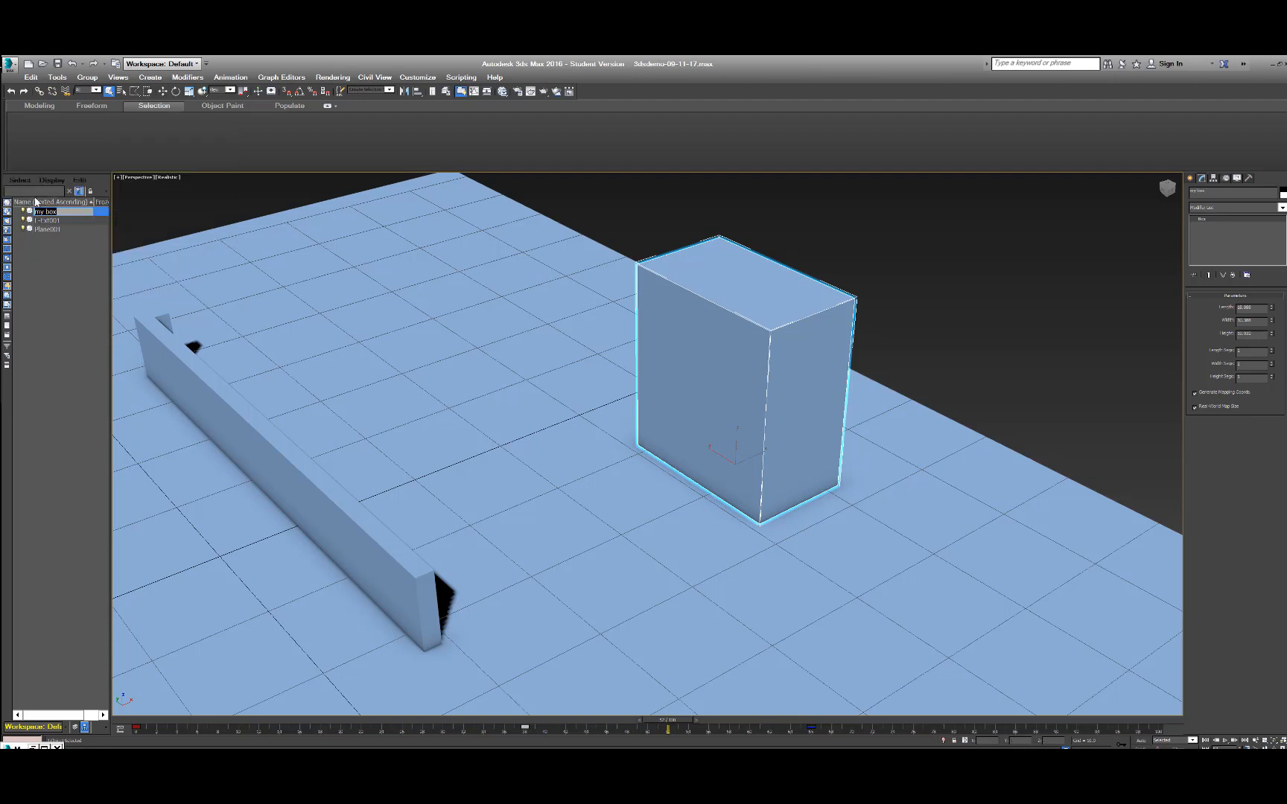
type("bo")
key("Return")
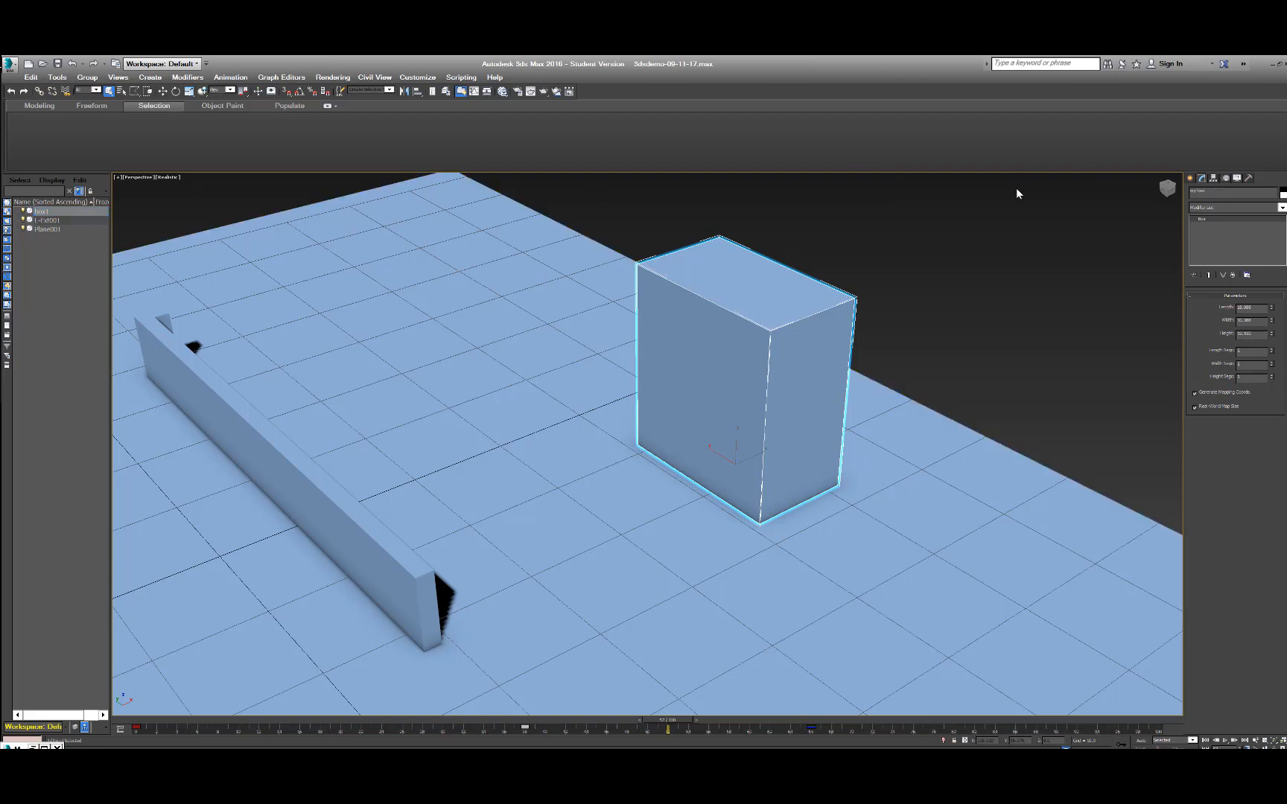
right_click(38, 214)
left_click(39, 283)
Round the box's length to a whole number and set its width to 10 and its height to 20.
left_click_drag(1260, 310, 1197, 316)
type("18")
key("Return")
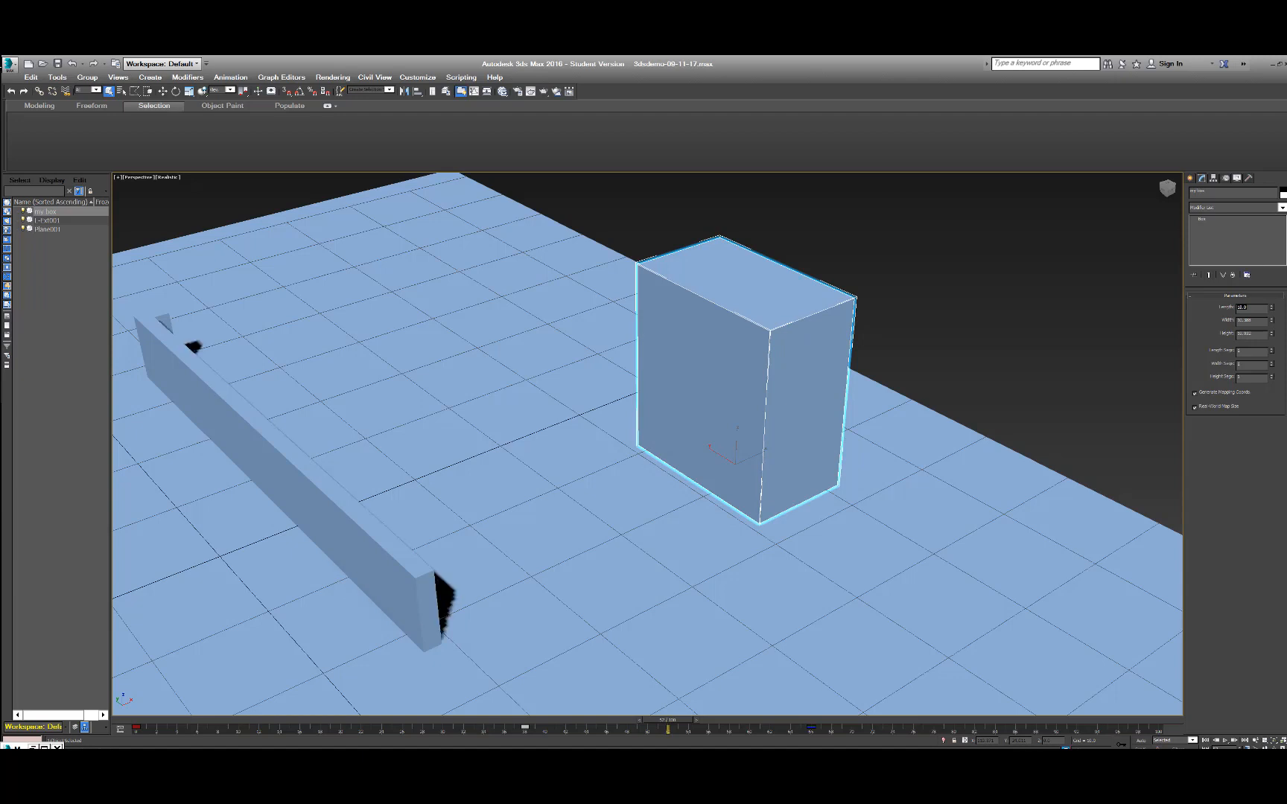
left_click(1252, 309)
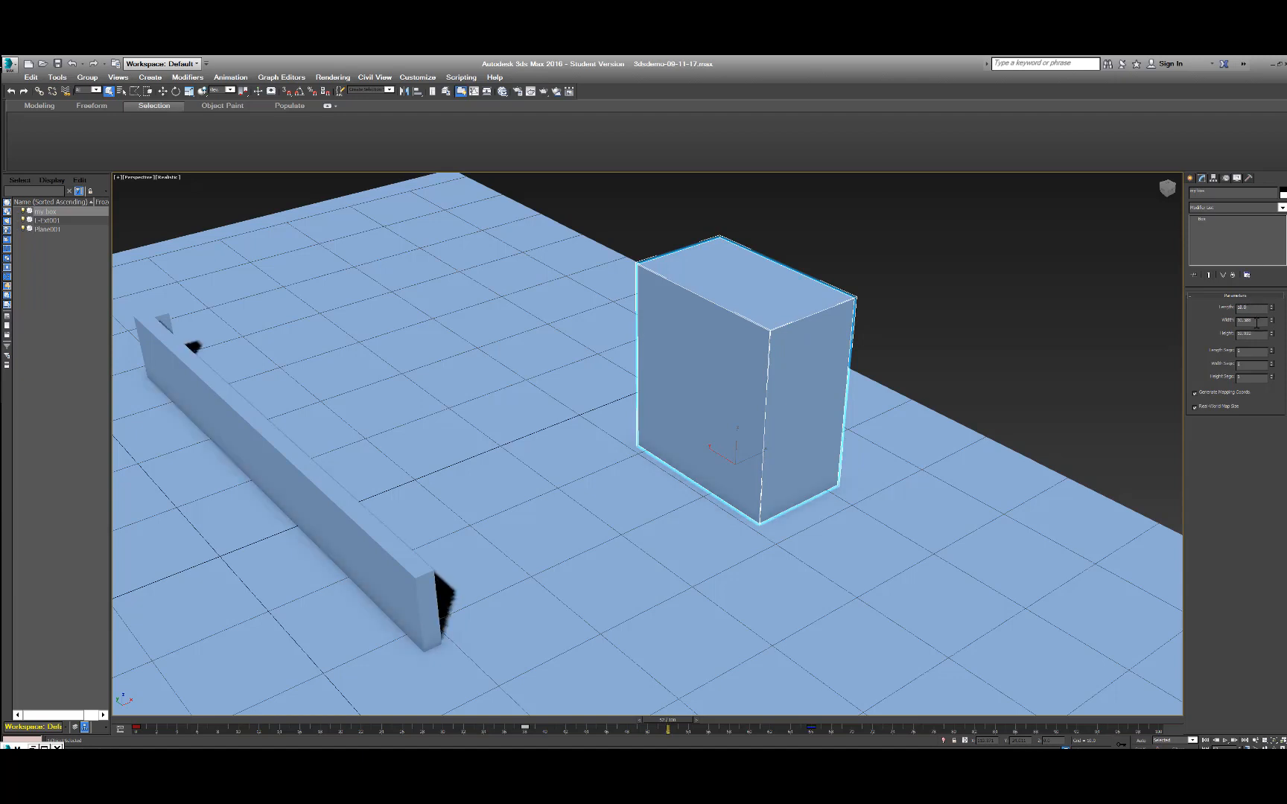
left_click_drag(1256, 323, 1206, 329)
type("10")
key("Return")
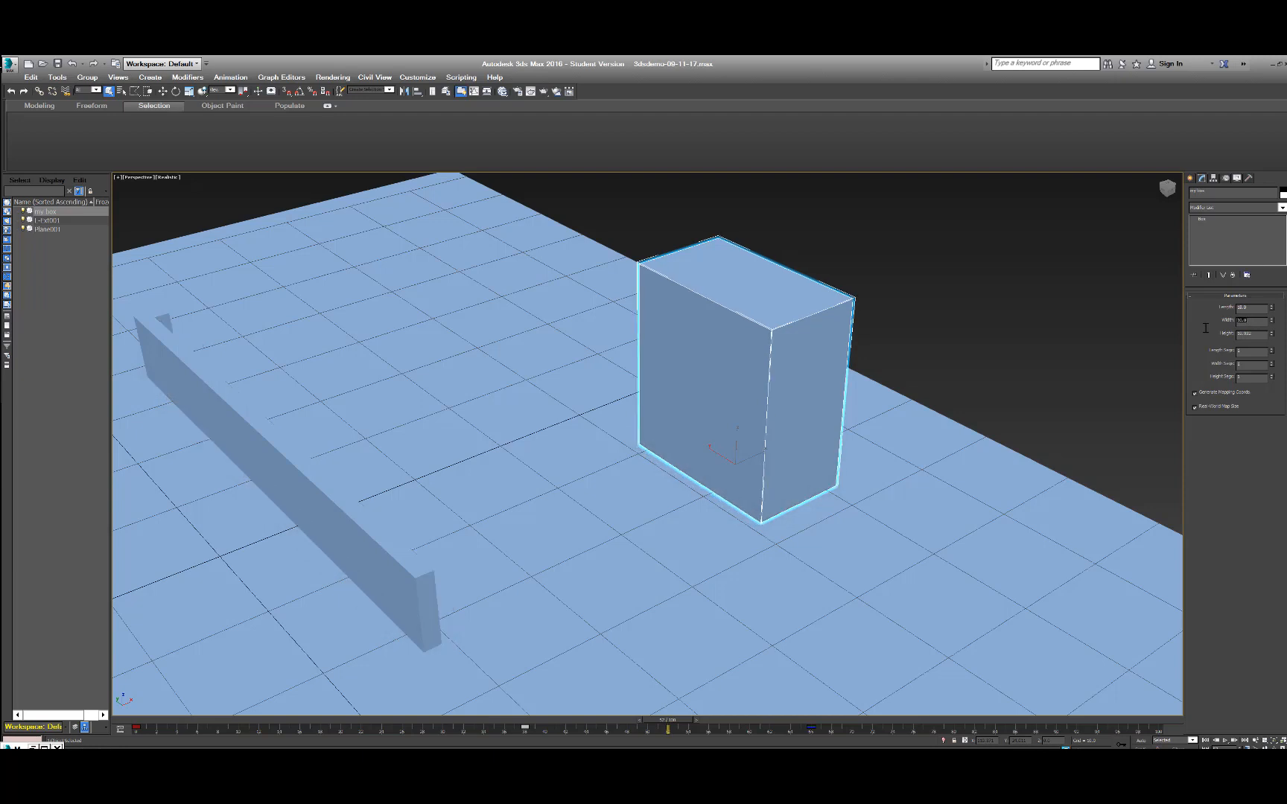
key("Tab")
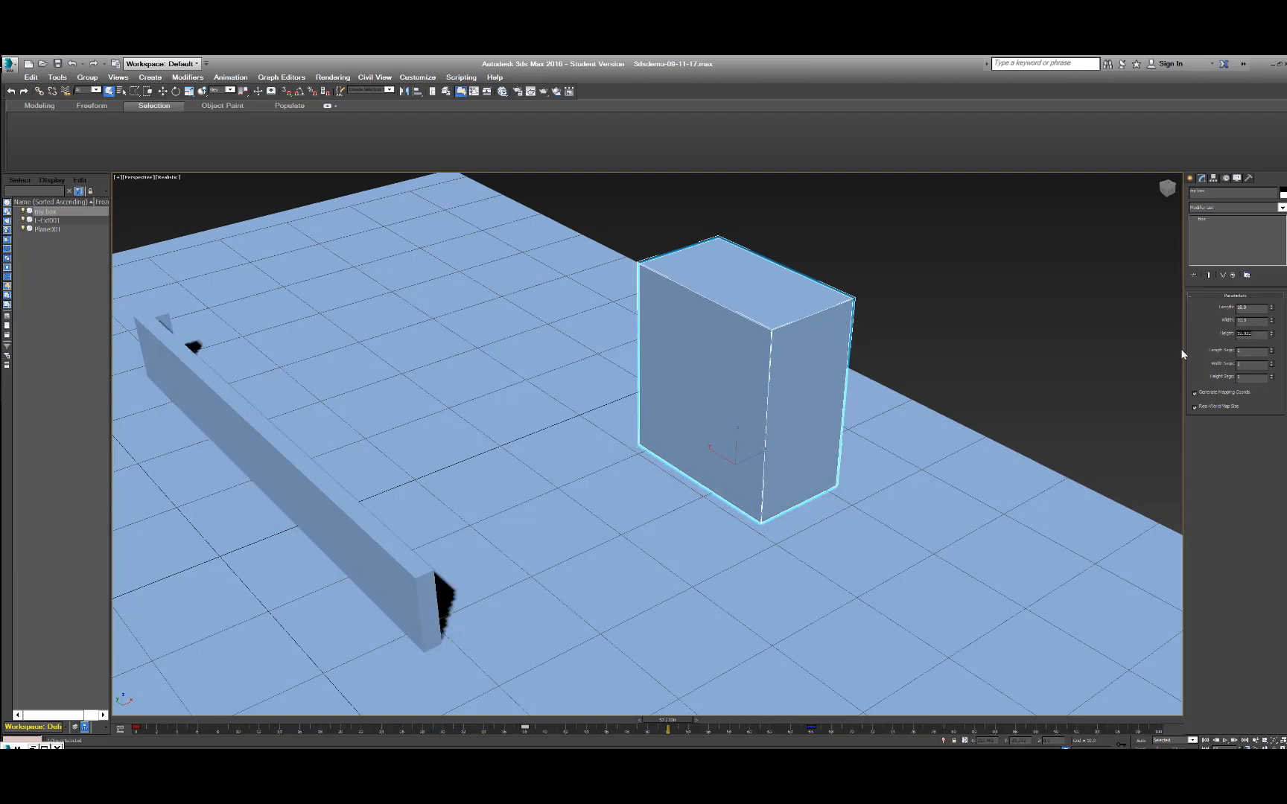
type("20")
key("Return")
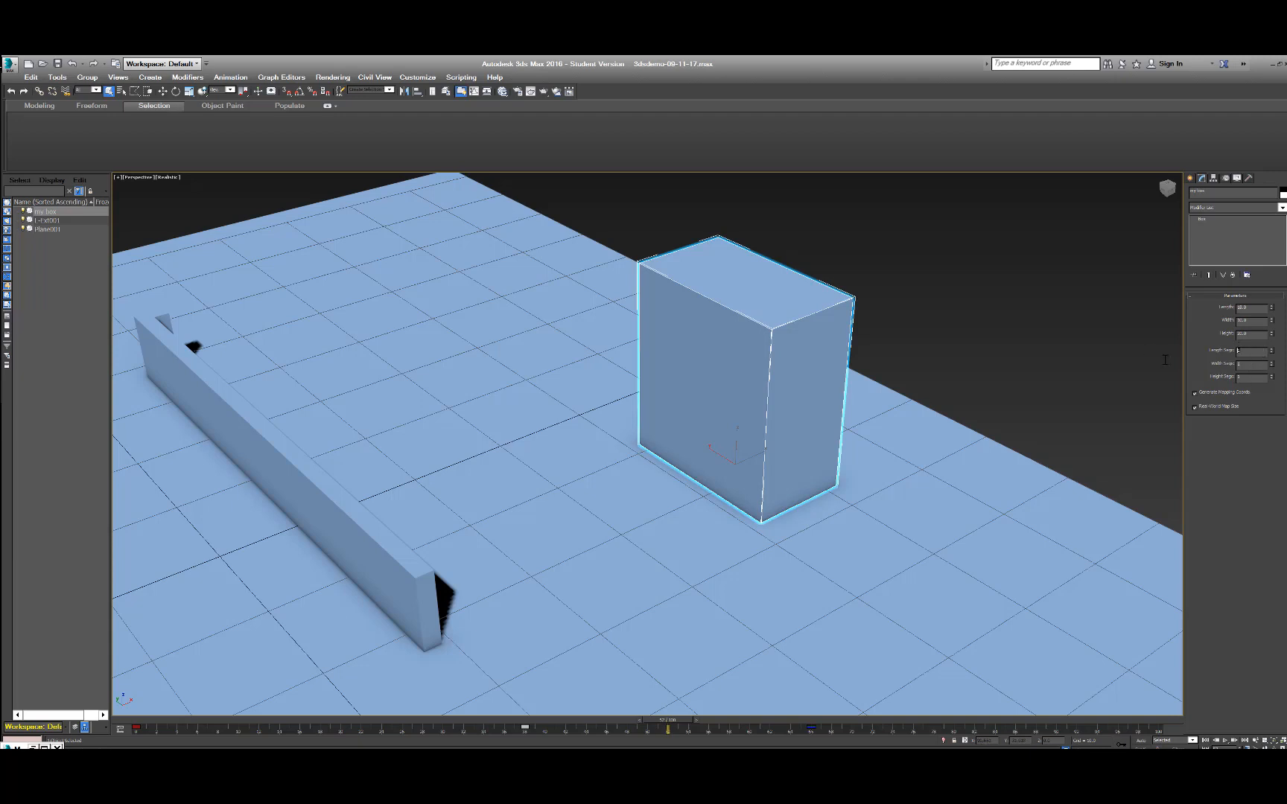
Divide the box into 2 length segments, 2 width segments and 2 height segments.
type("2")
left_click(1243, 364)
left_click(1238, 380)
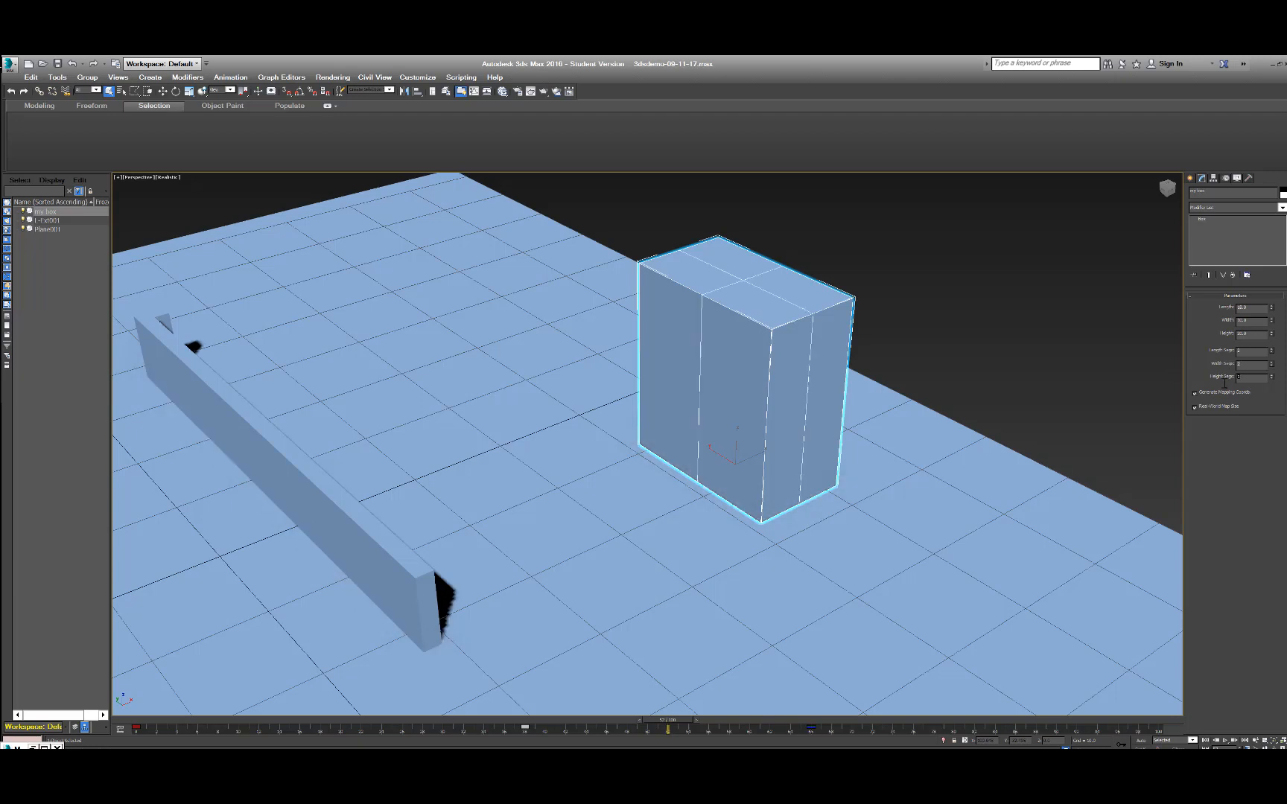
type("2")
left_click(1248, 365)
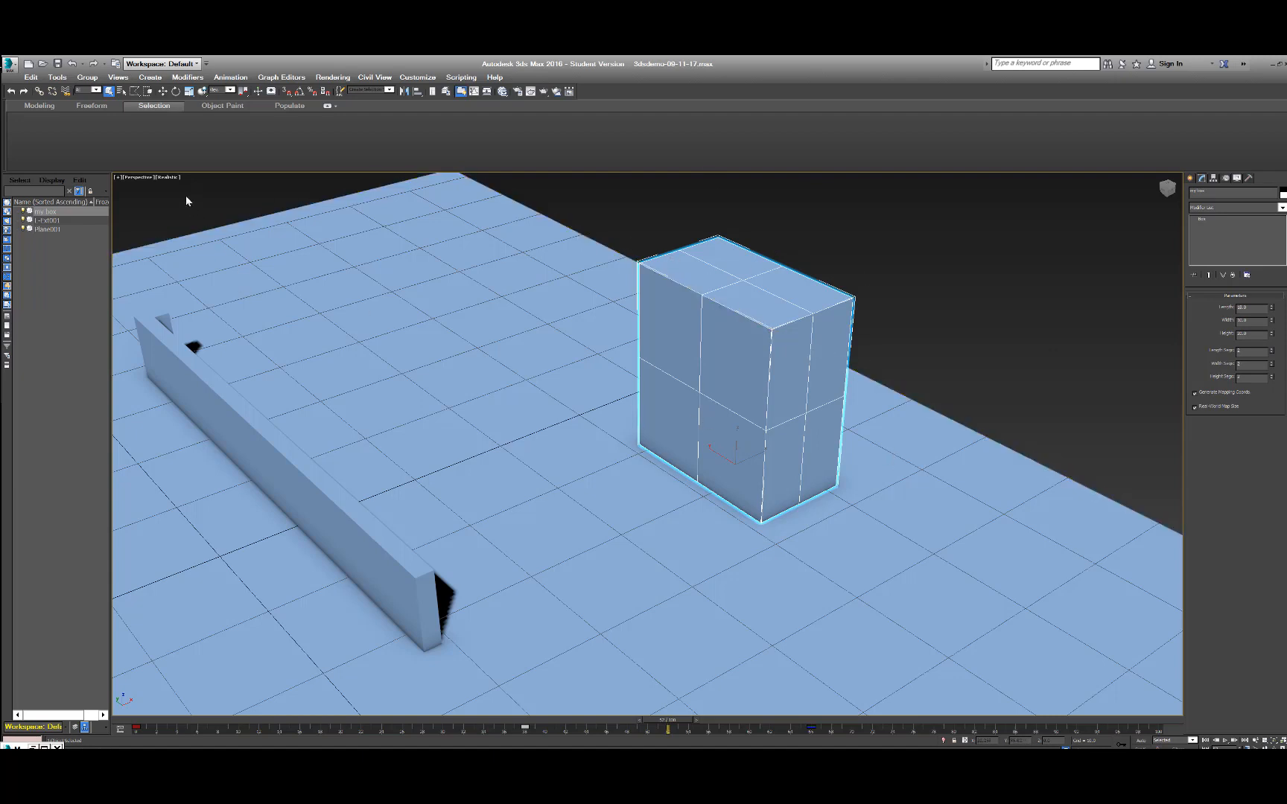
Switch the perspective viewport's shading from Realistic to Shaded.
left_click(166, 179)
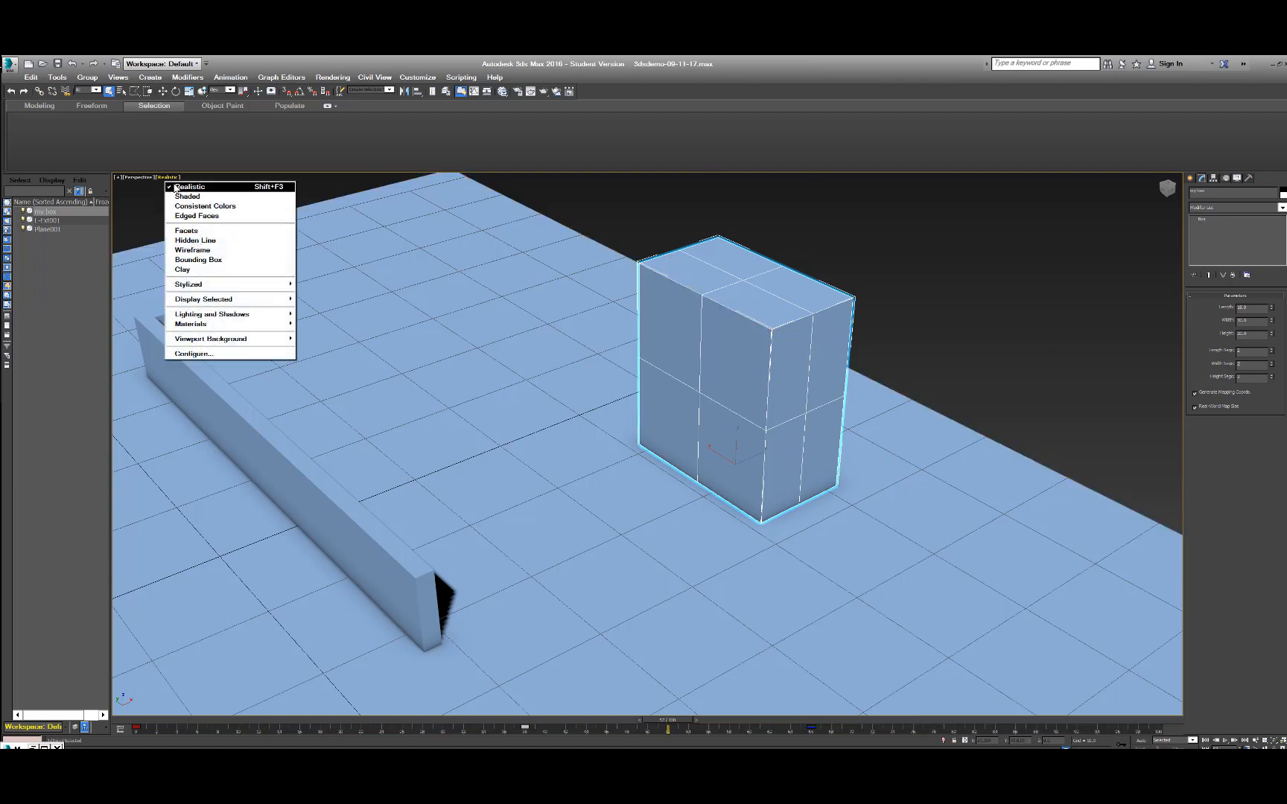
left_click(186, 197)
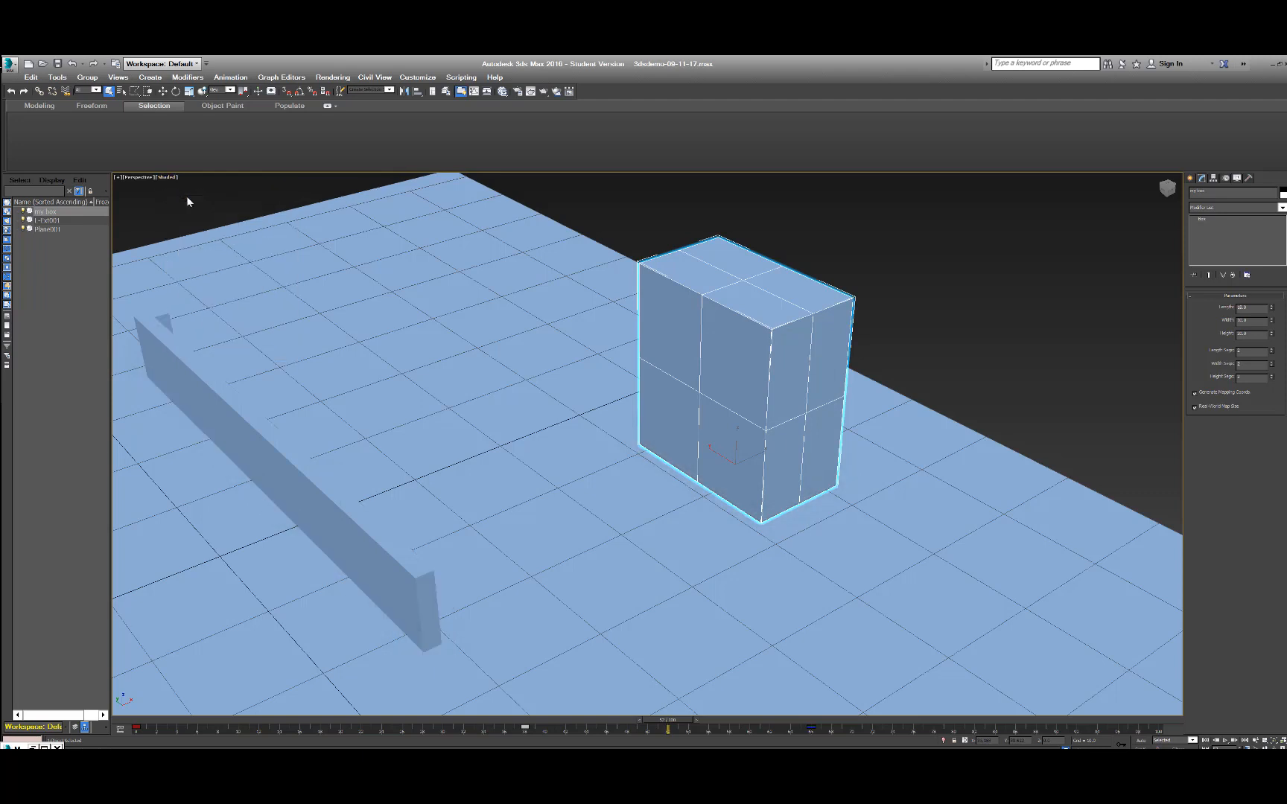
Turn off Display Selected With Edged Faces with nothing selected, and select the box to check its appearance.
key("ctrl+d")
left_click(167, 178)
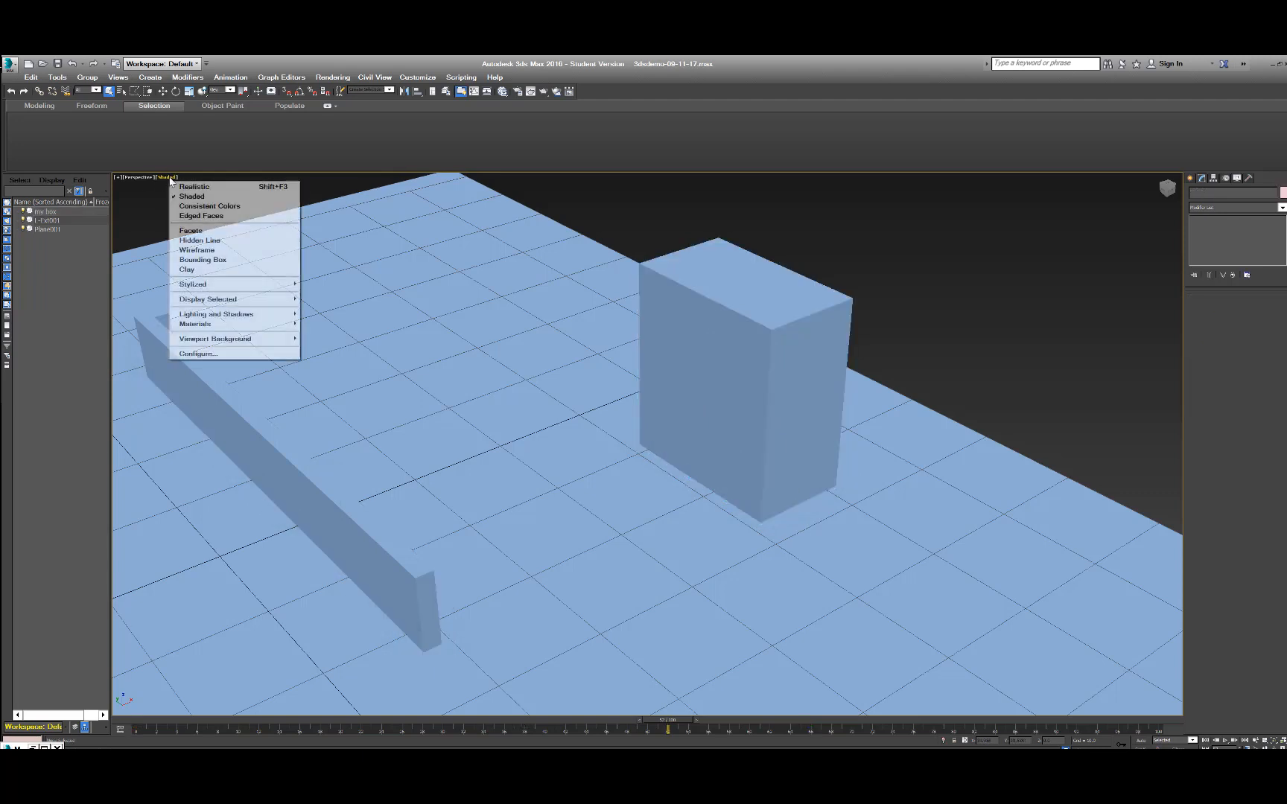
mouse_move(211, 304)
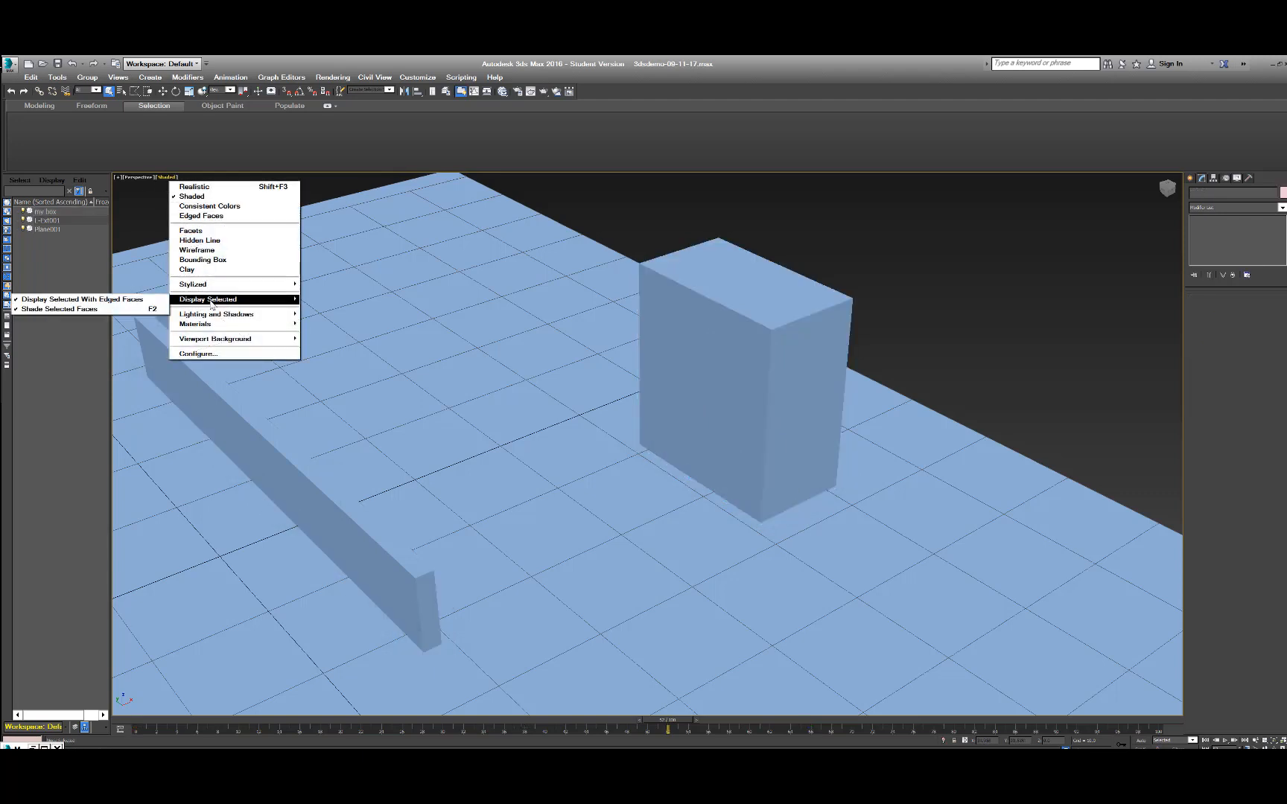
left_click(84, 301)
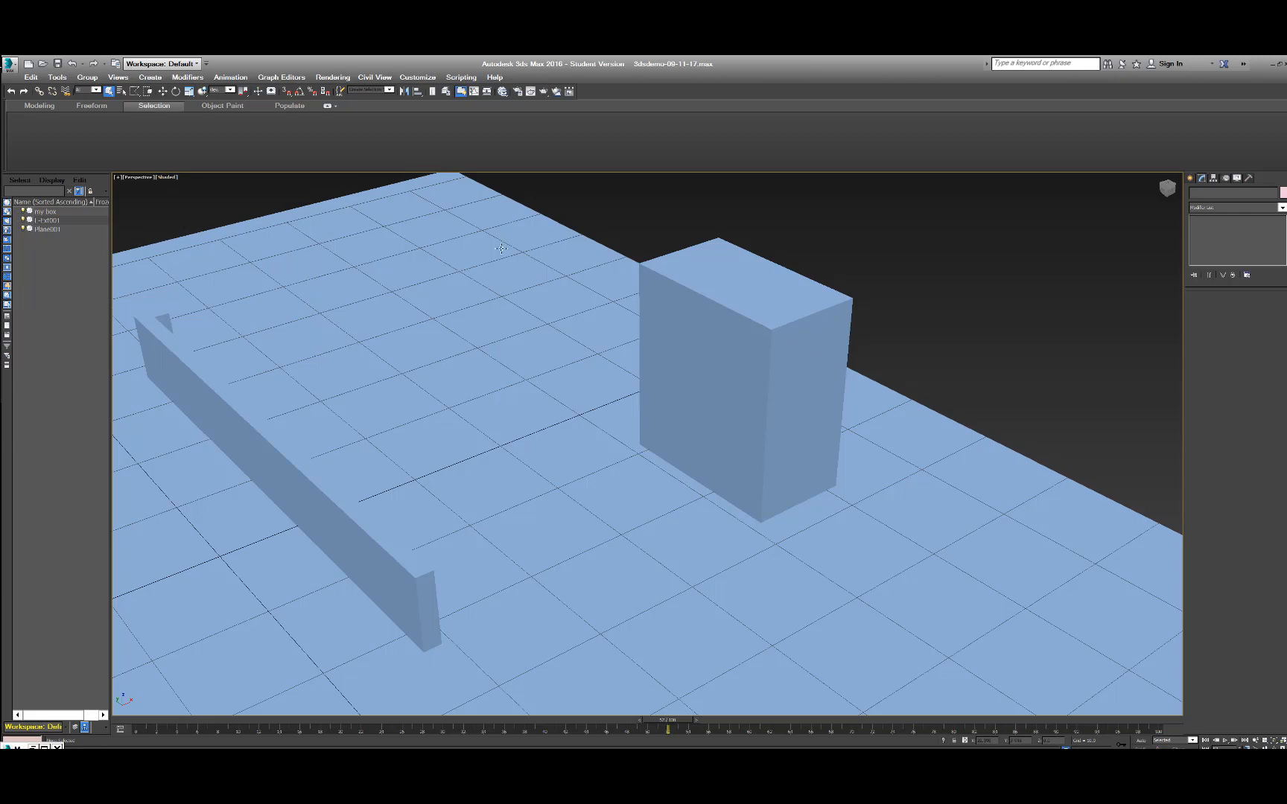
left_click(676, 309)
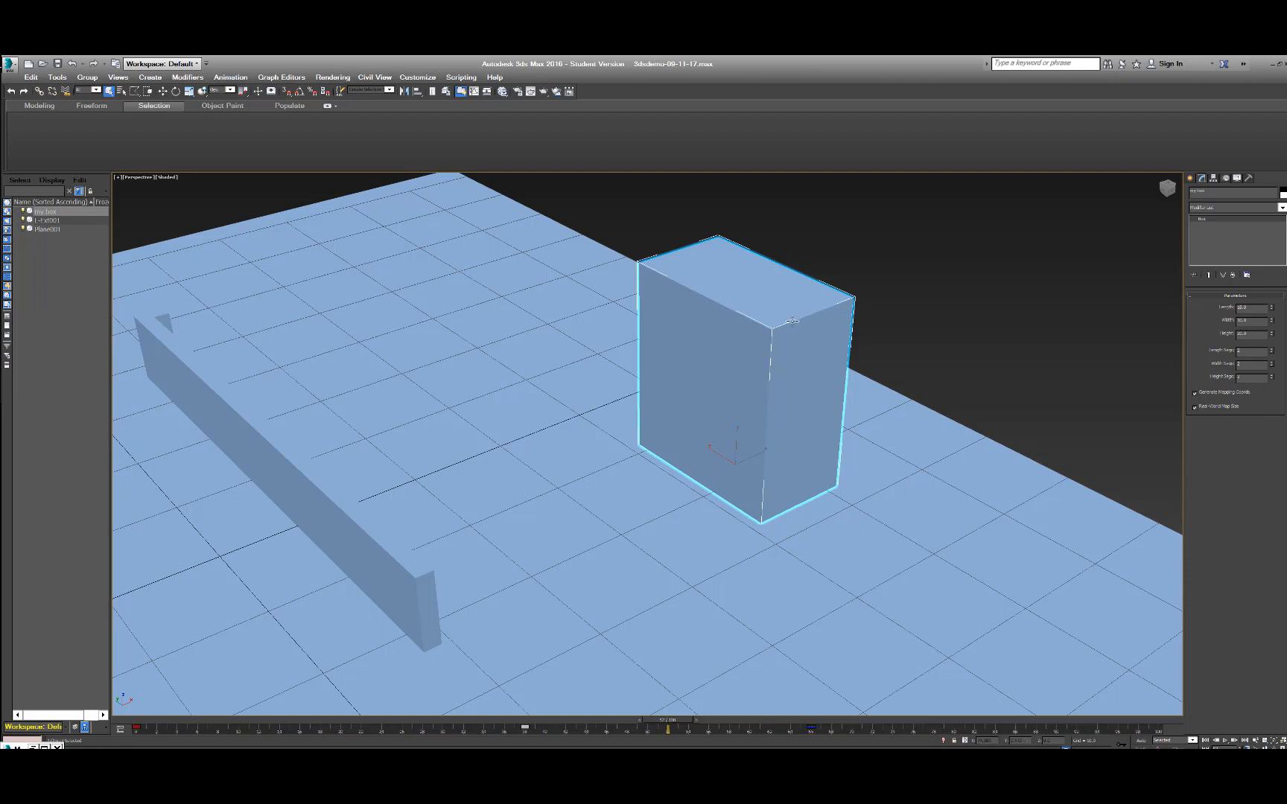
Turn Display Selected With Edged Faces back on and reselect the box.
left_click(165, 177)
mouse_move(229, 300)
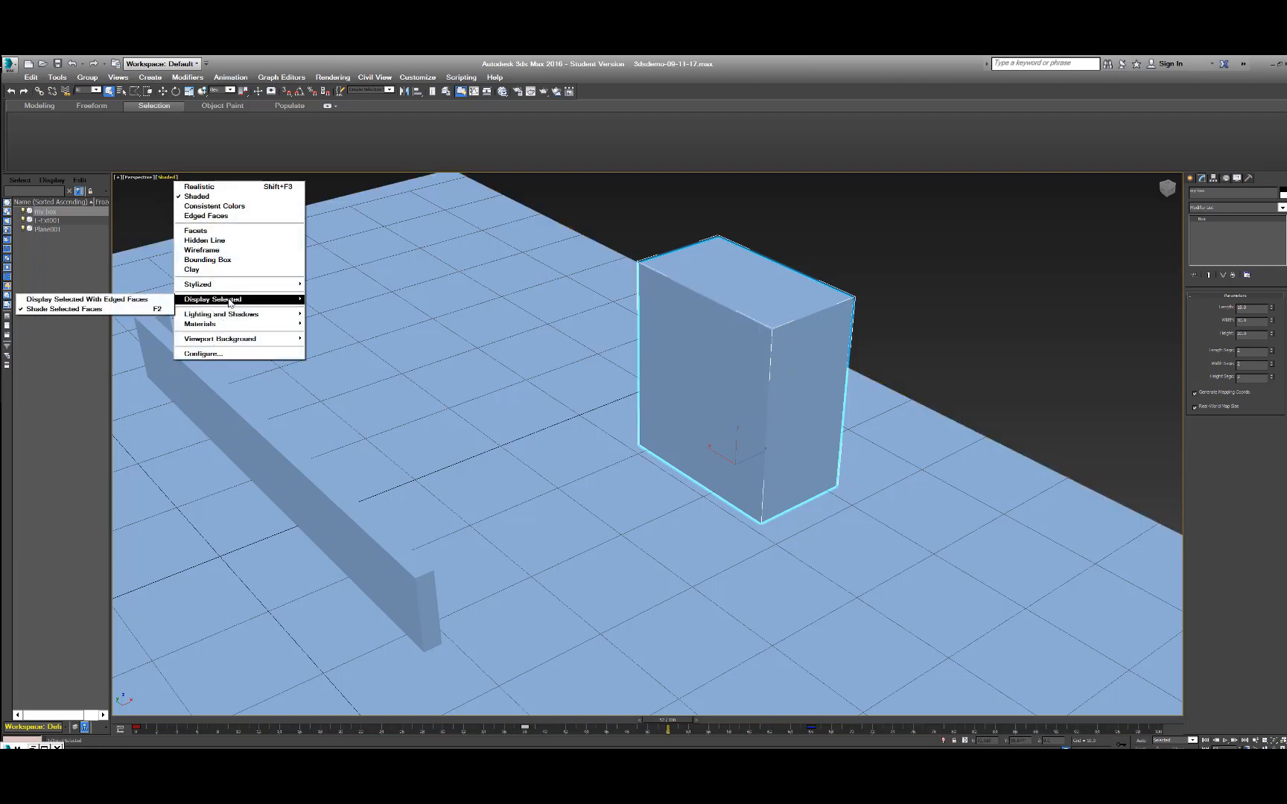
left_click(131, 300)
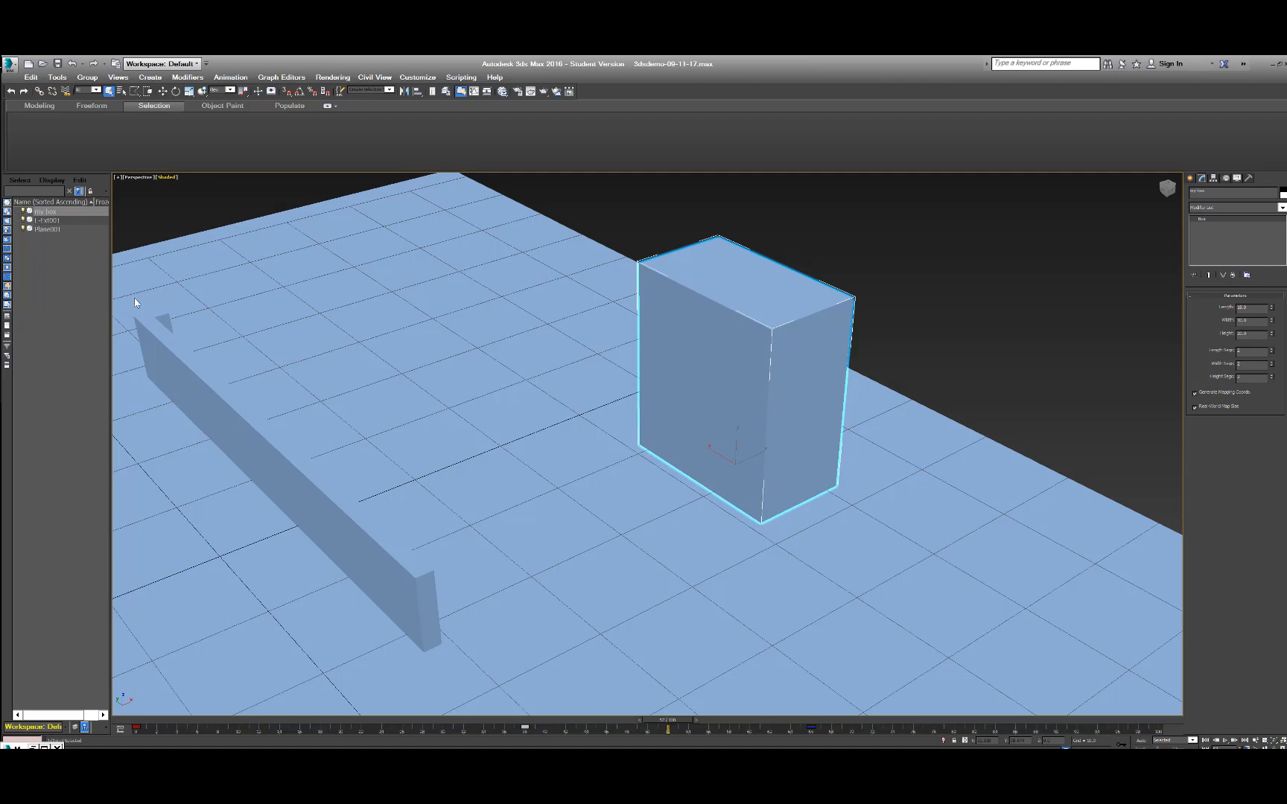
left_click(969, 228)
left_click(772, 459)
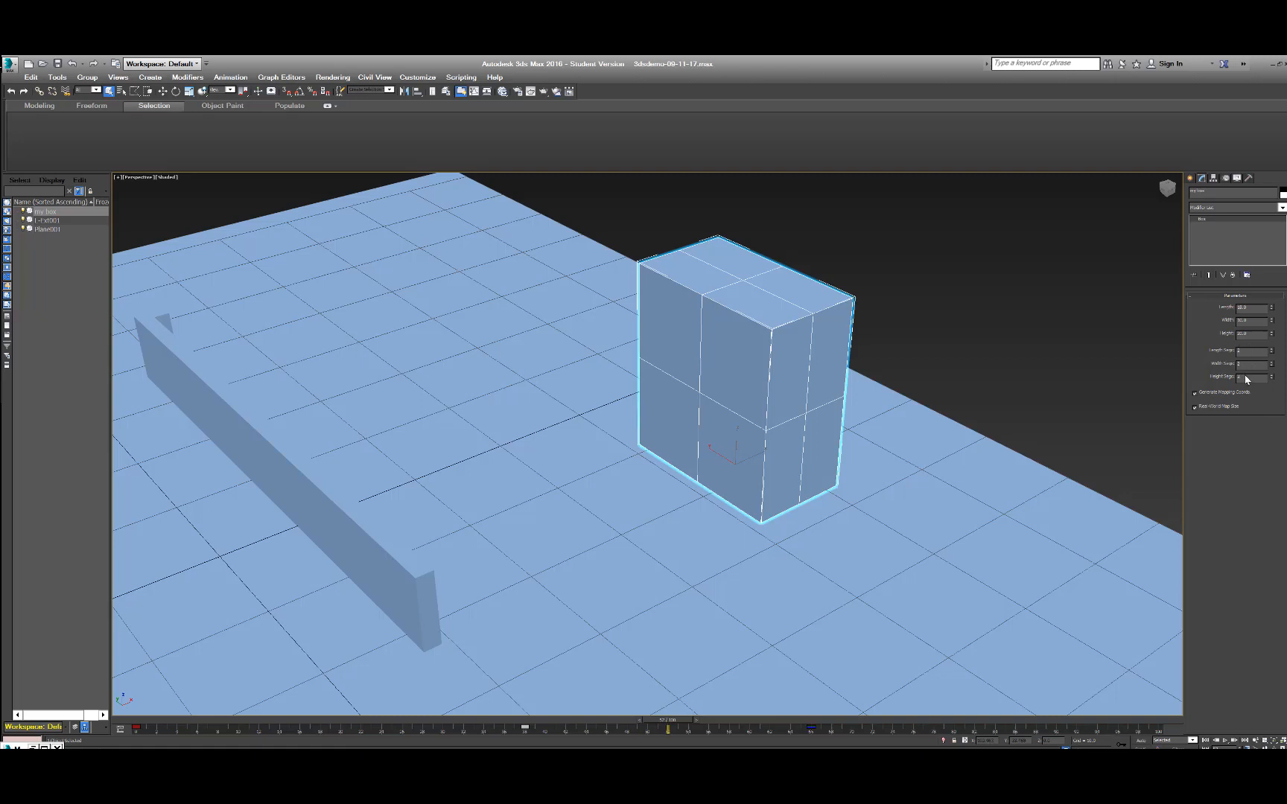
Set the box's height segments to 3 and divide its longer horizontal side into 3 segments.
key("Return")
type("3")
key("Return")
left_click(1271, 366)
type("1")
key("Return")
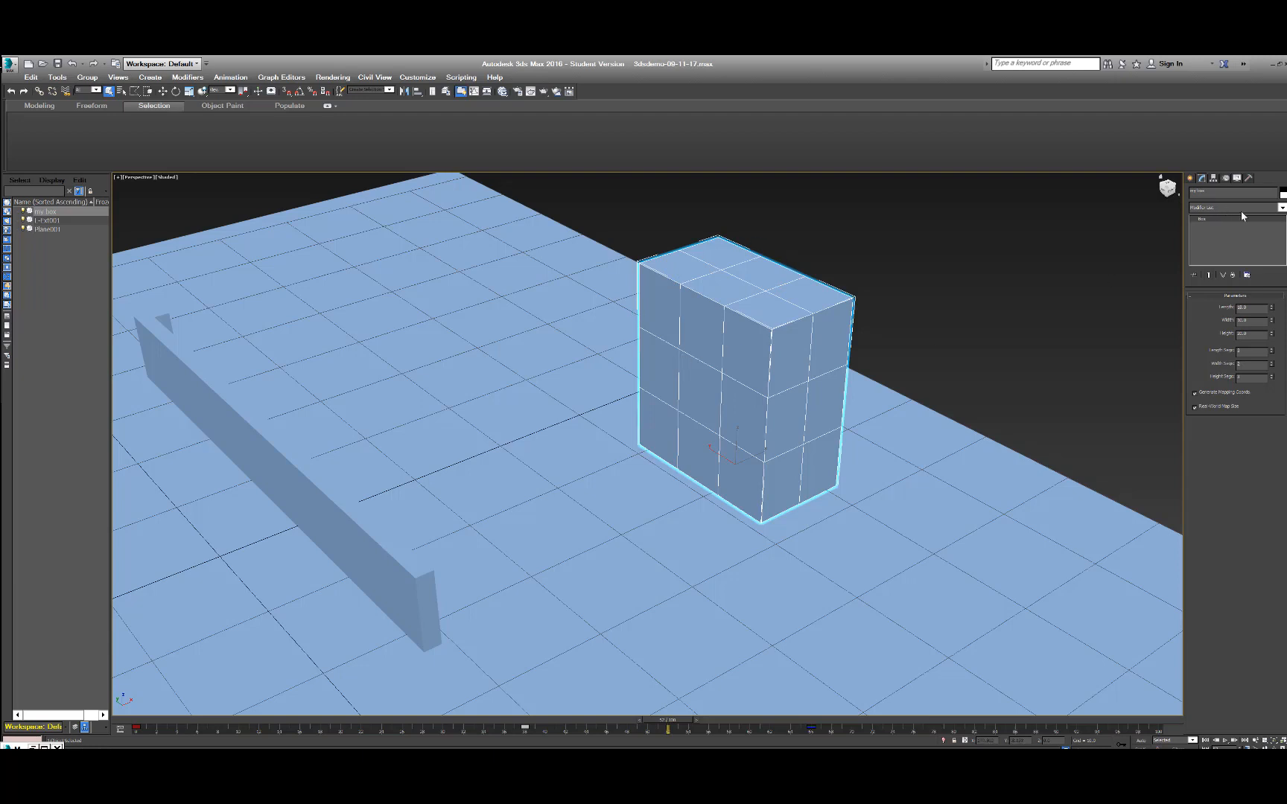
Apply an Edit Poly modifier to the box.
left_click(1281, 208)
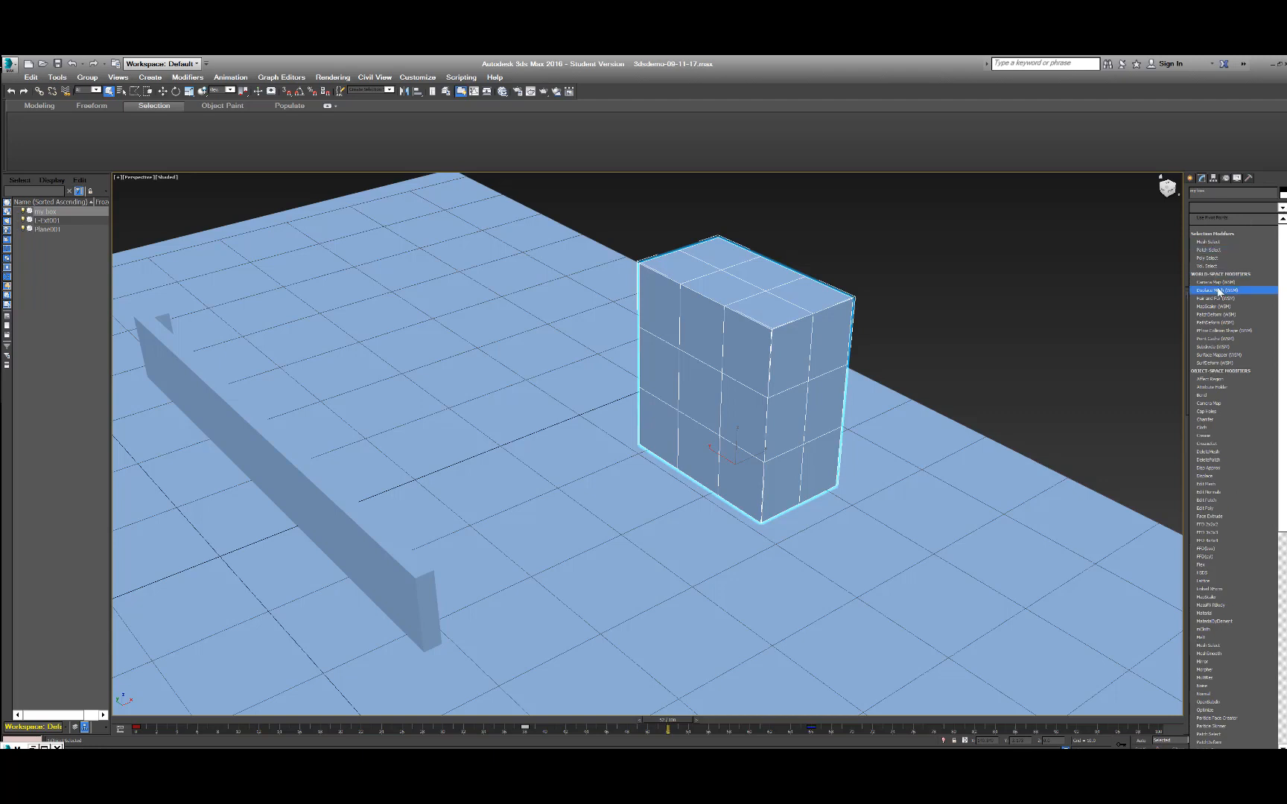
scroll(1219, 338, "down", 1)
scroll(1225, 402, "down", 14)
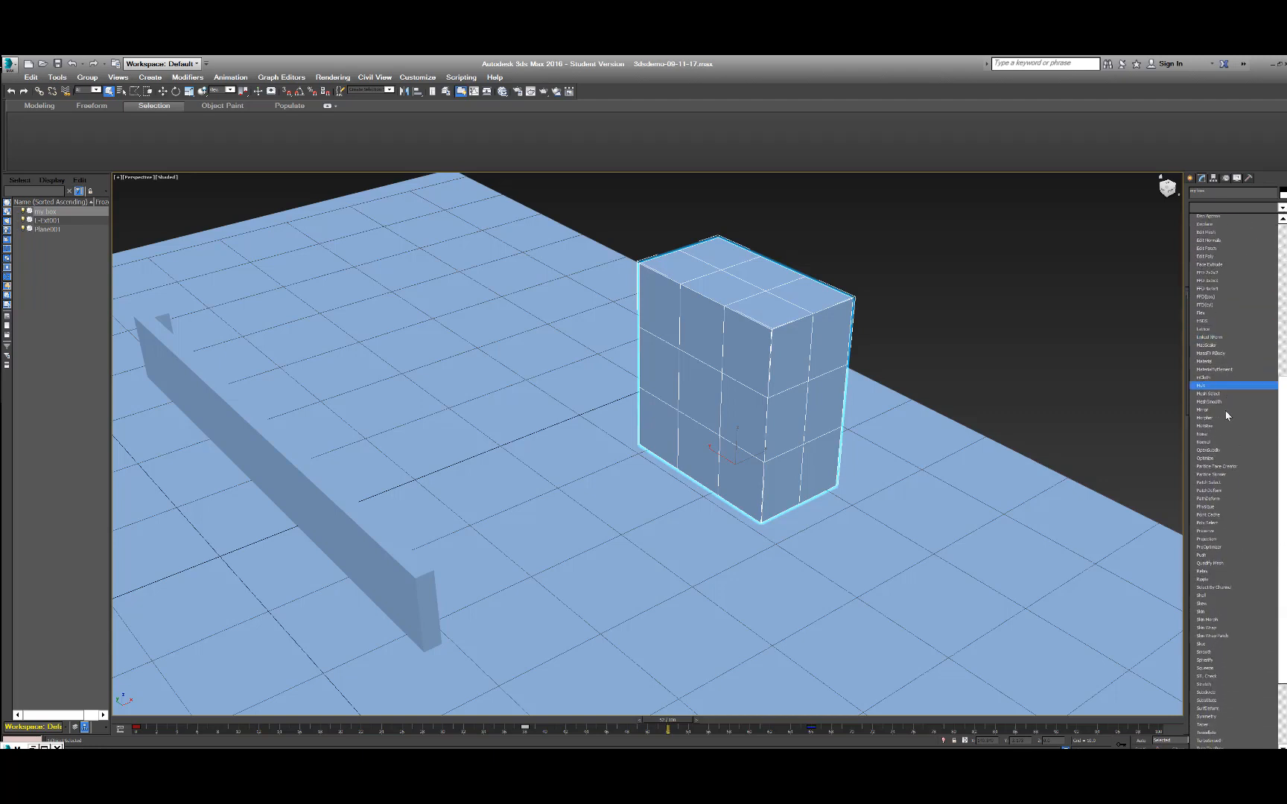
scroll(1199, 394, "up", 15)
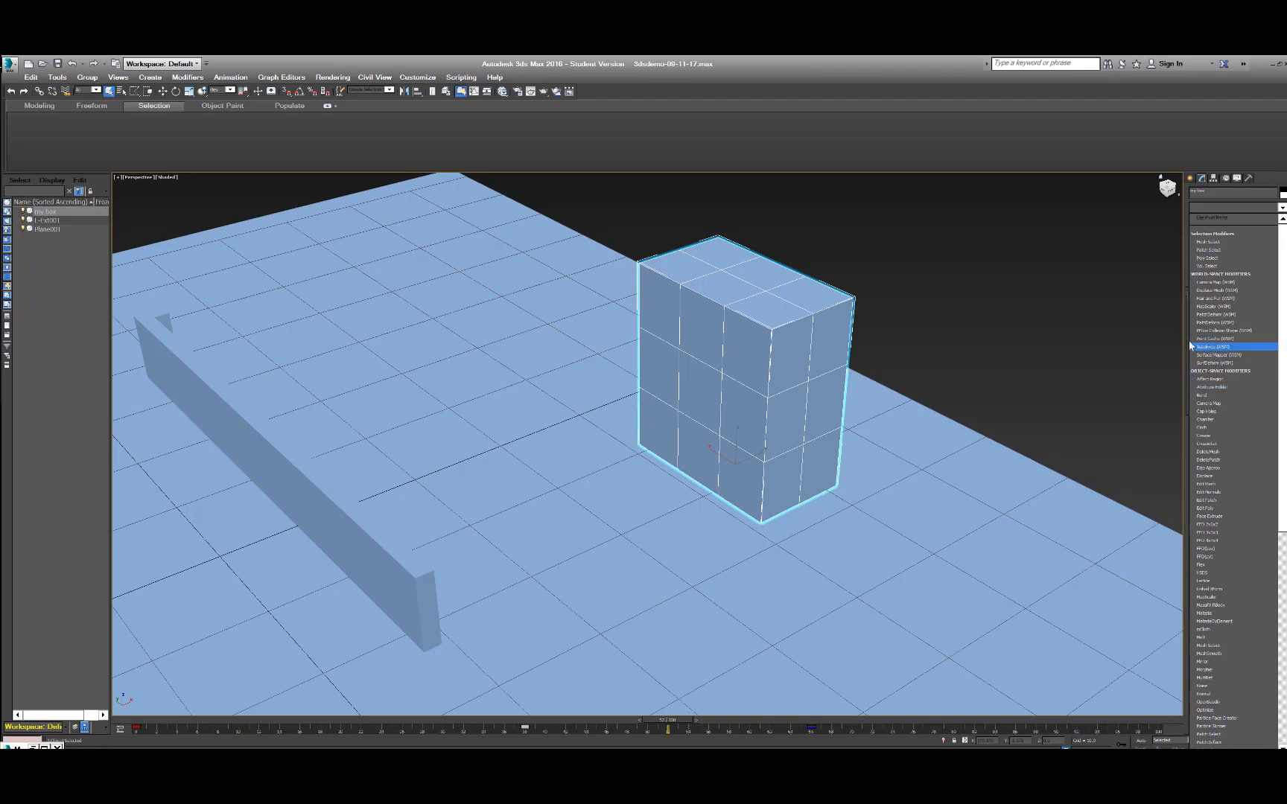
scroll(1198, 283, "down", 1)
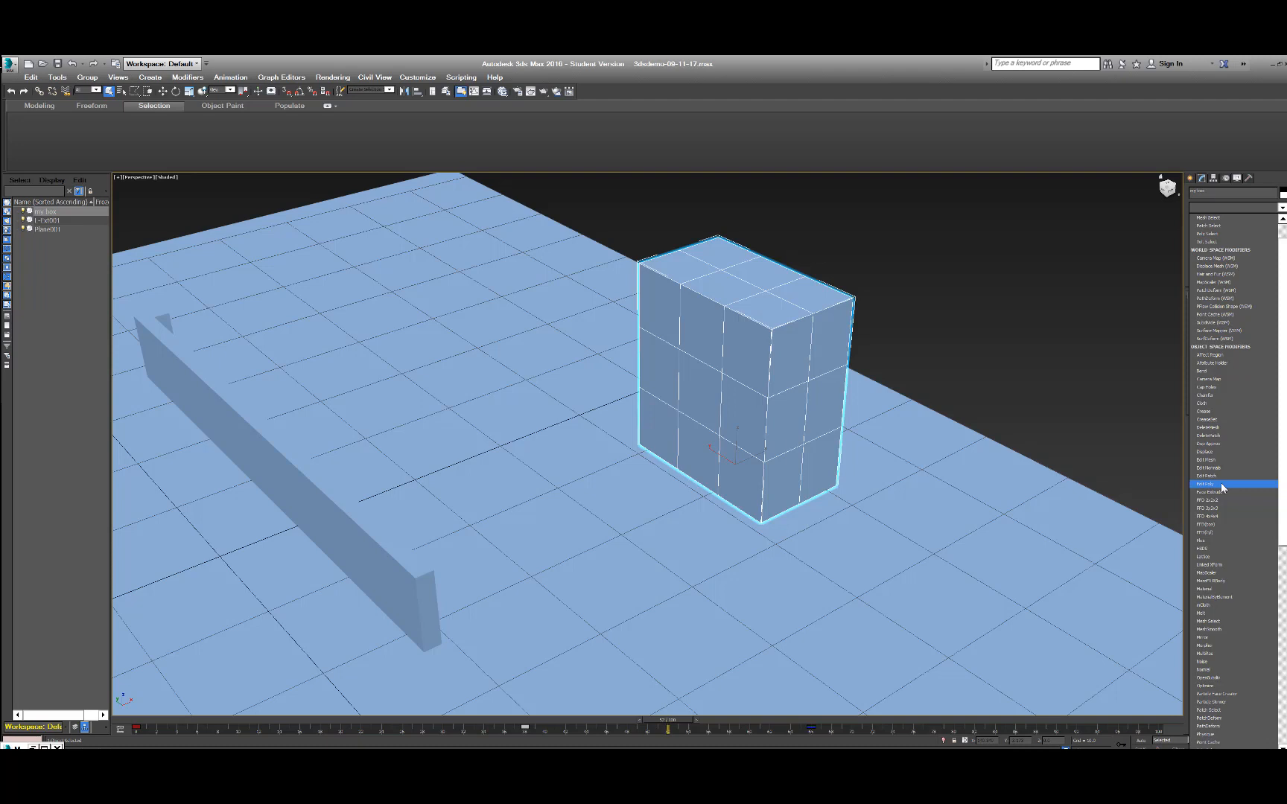
key("e")
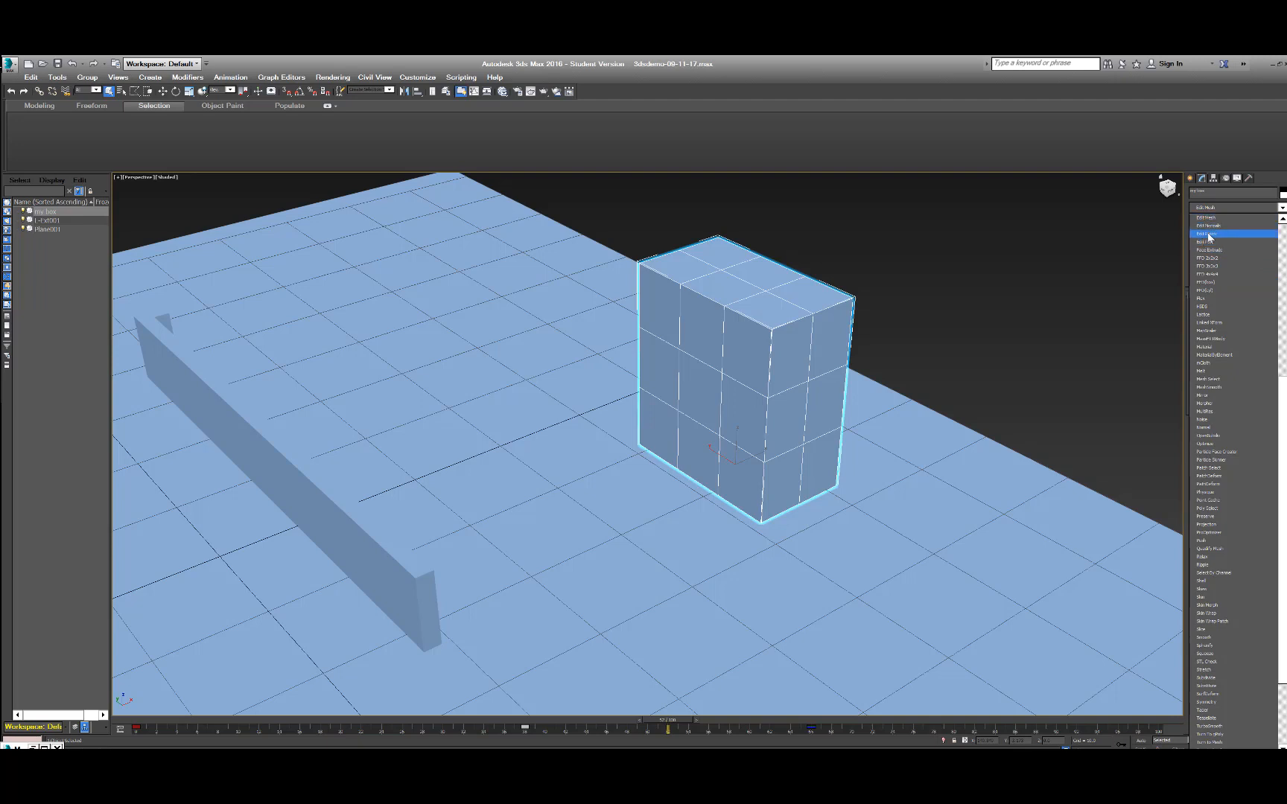
left_click(1206, 242)
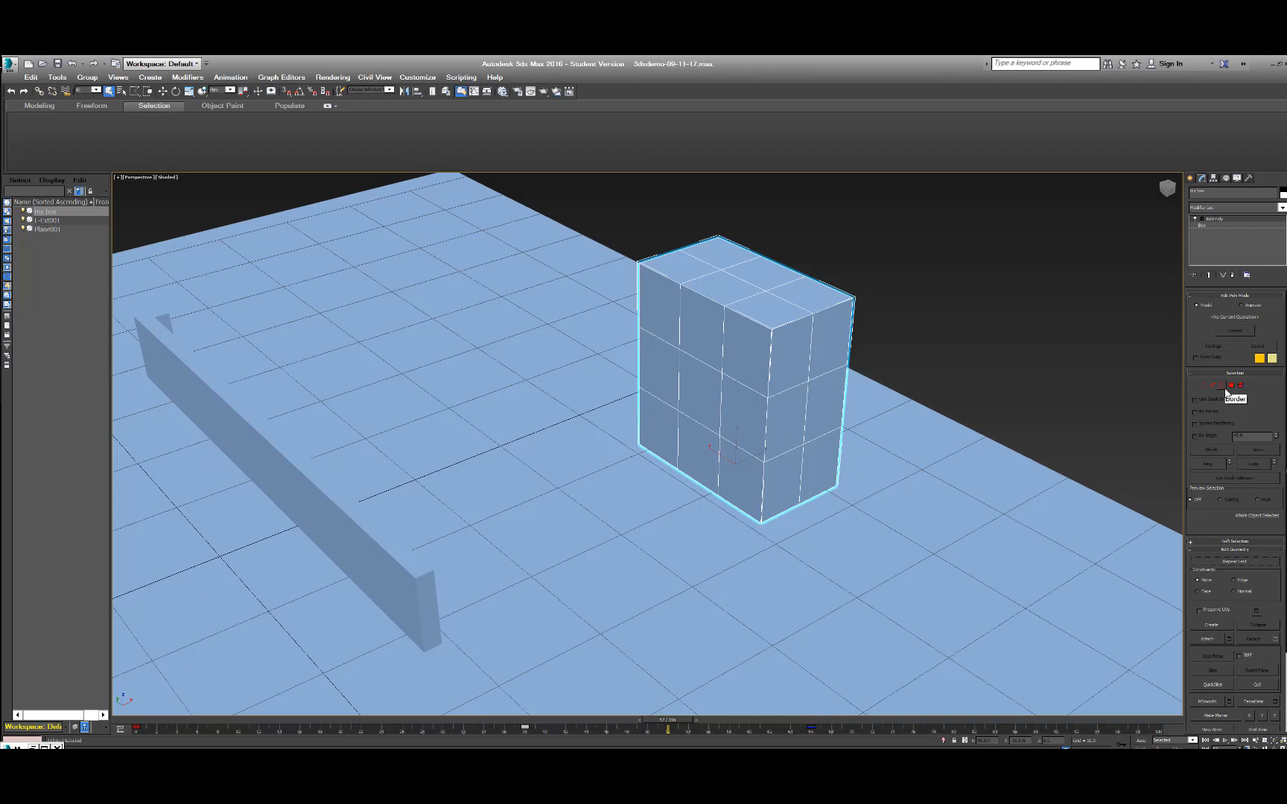
Review the Edit Poly options and compare them with the base Box parameters in the modifier stack.
scroll(1207, 645, "down", 3)
scroll(1210, 603, "up", 3)
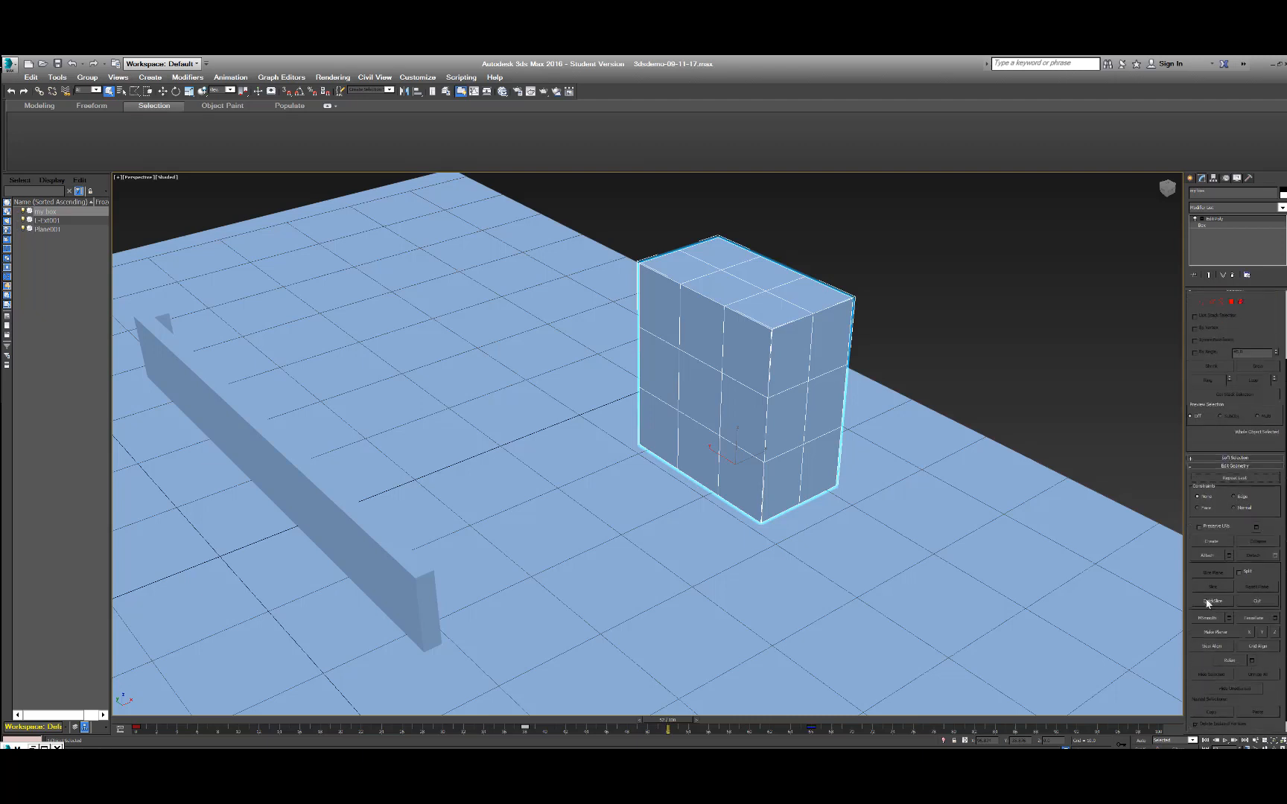
left_click(1201, 224)
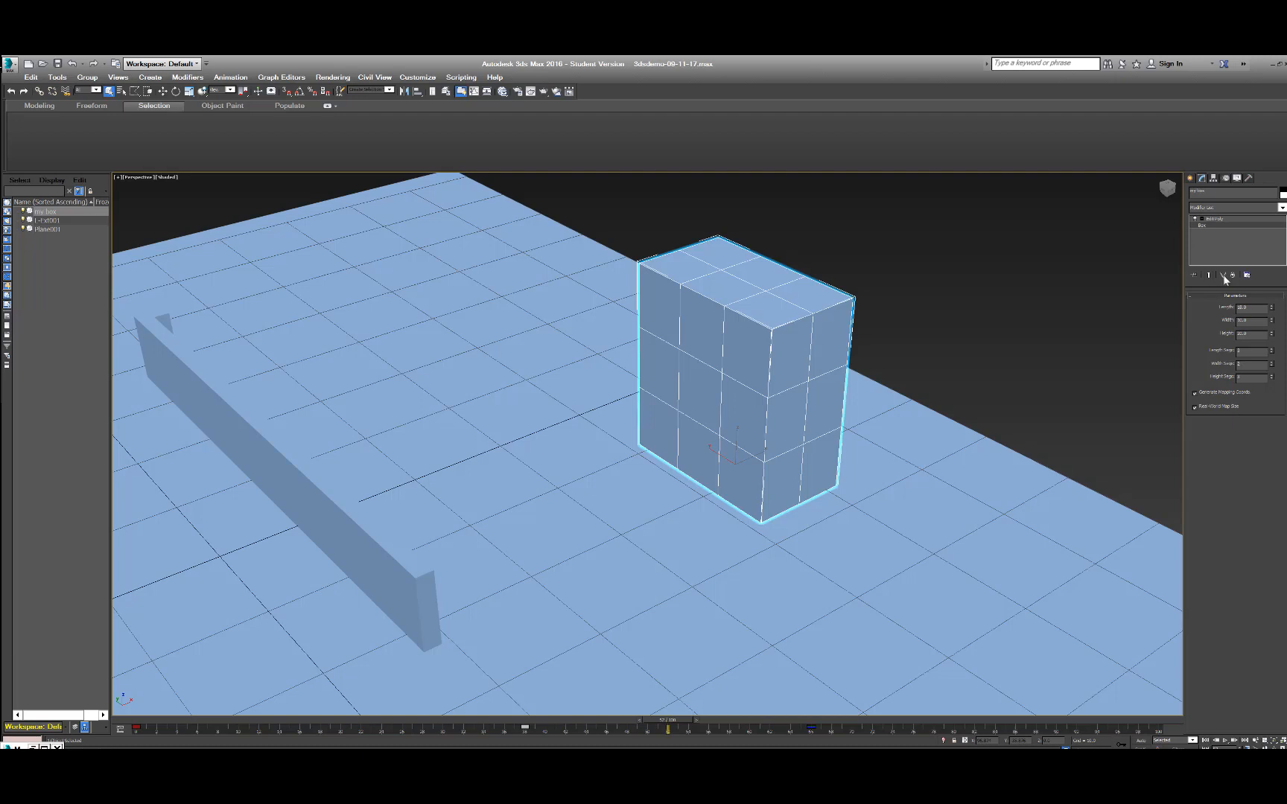
left_click(1219, 220)
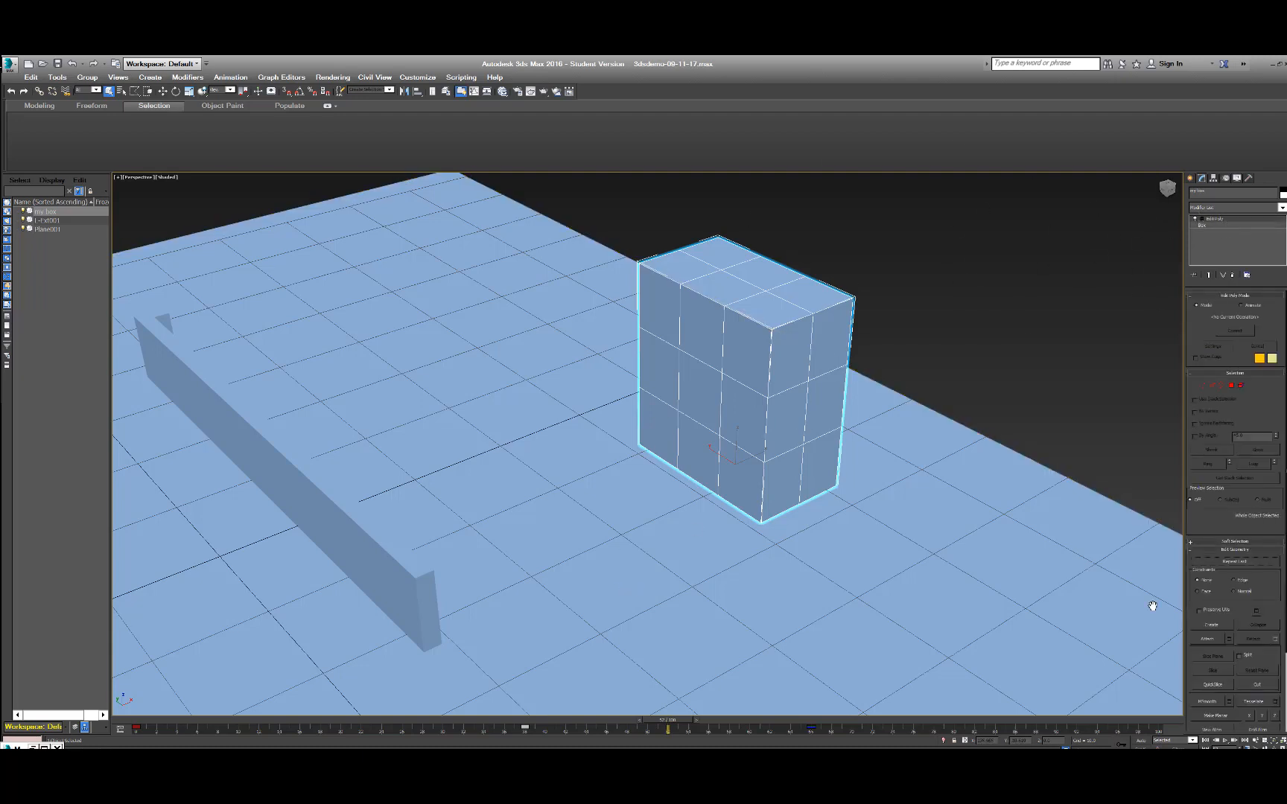
left_click(387, 762)
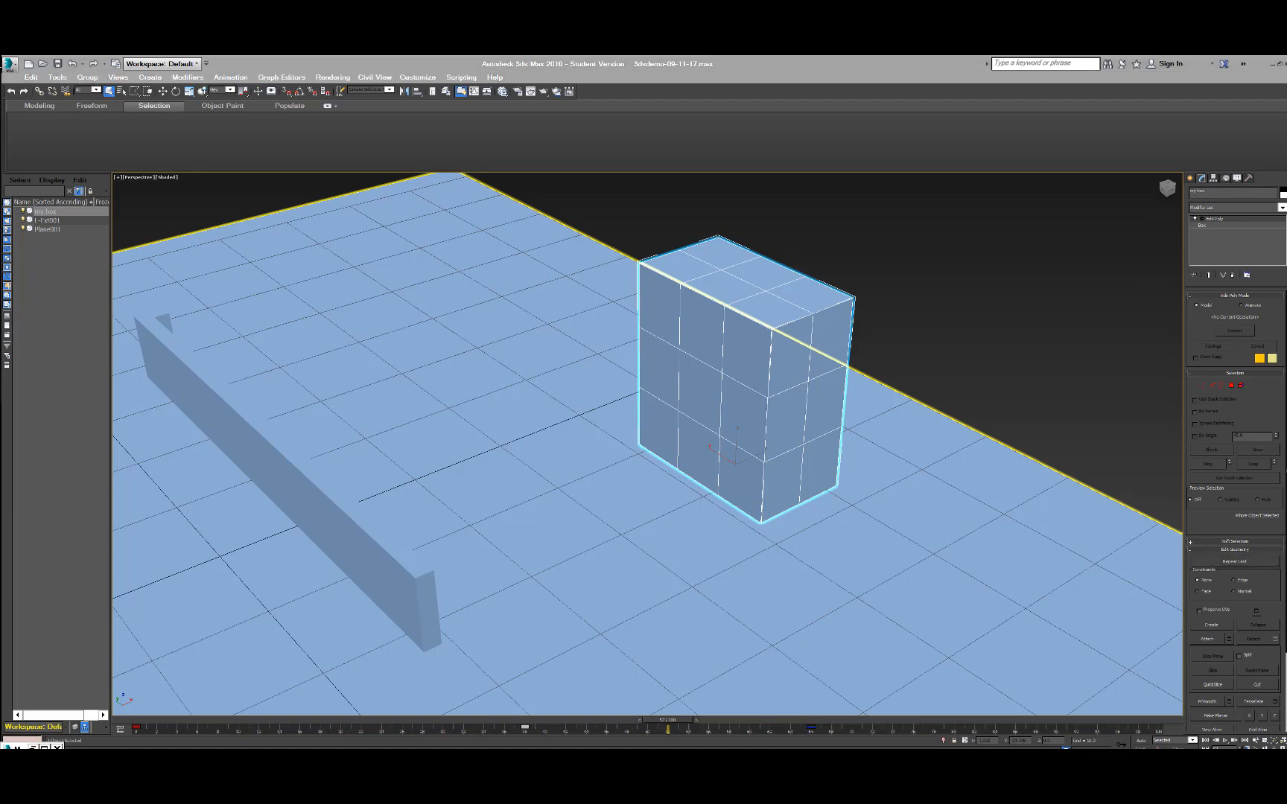
left_click(1249, 728)
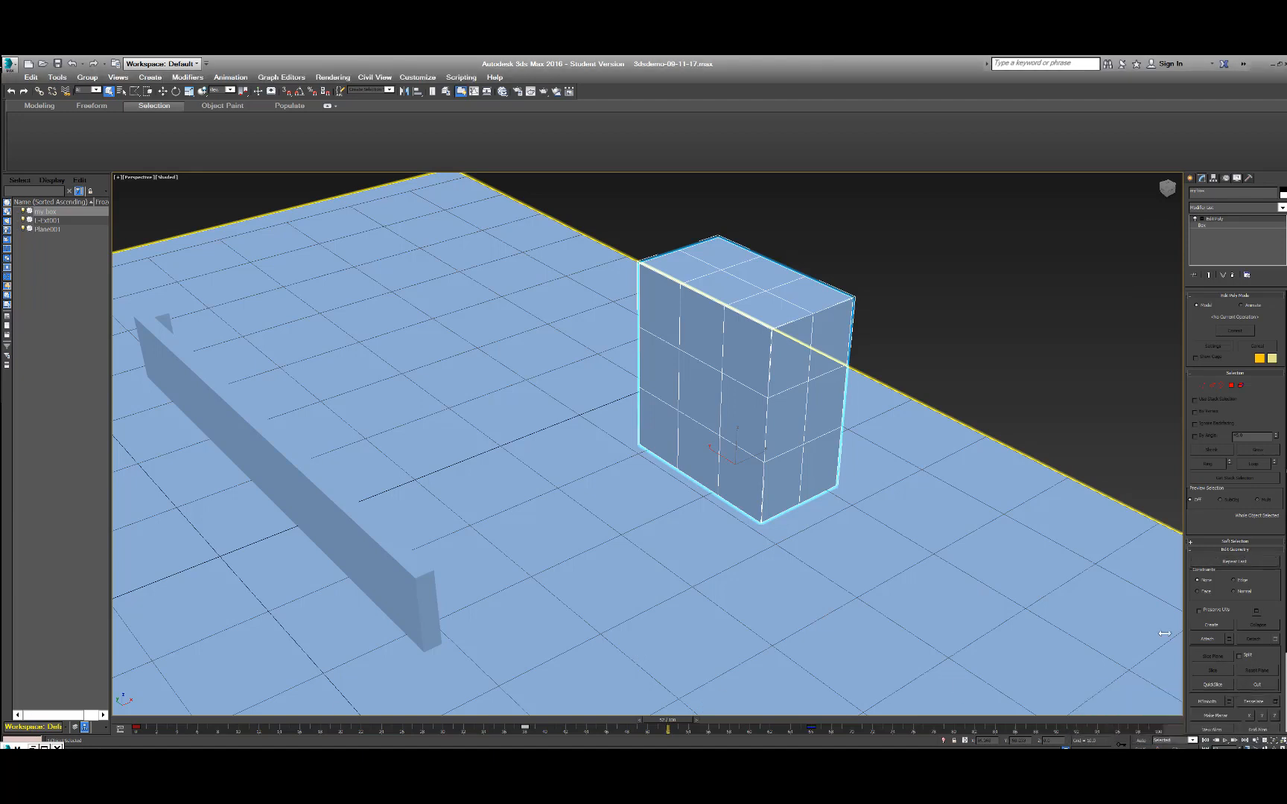
Activate the Vertex sub-object level of the box's Edit Poly modifier.
left_click(1201, 385)
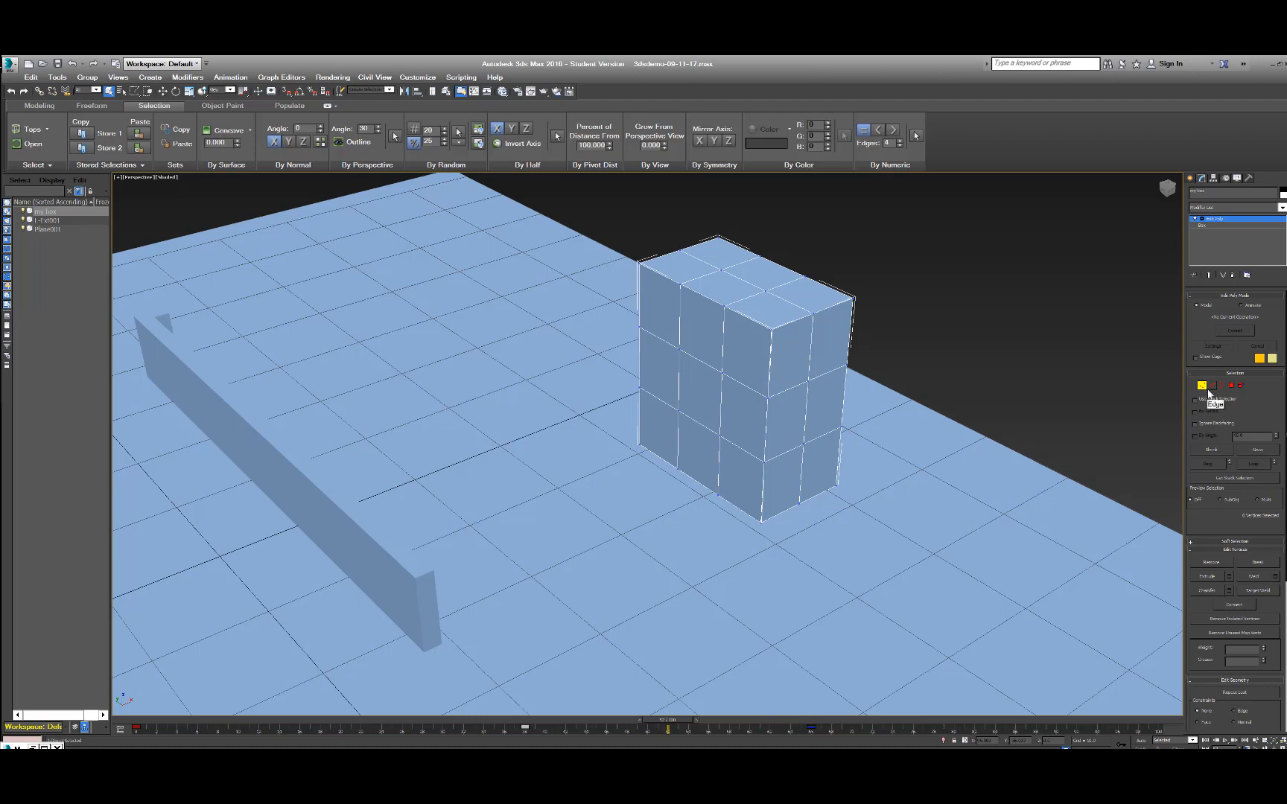
left_click(1208, 391)
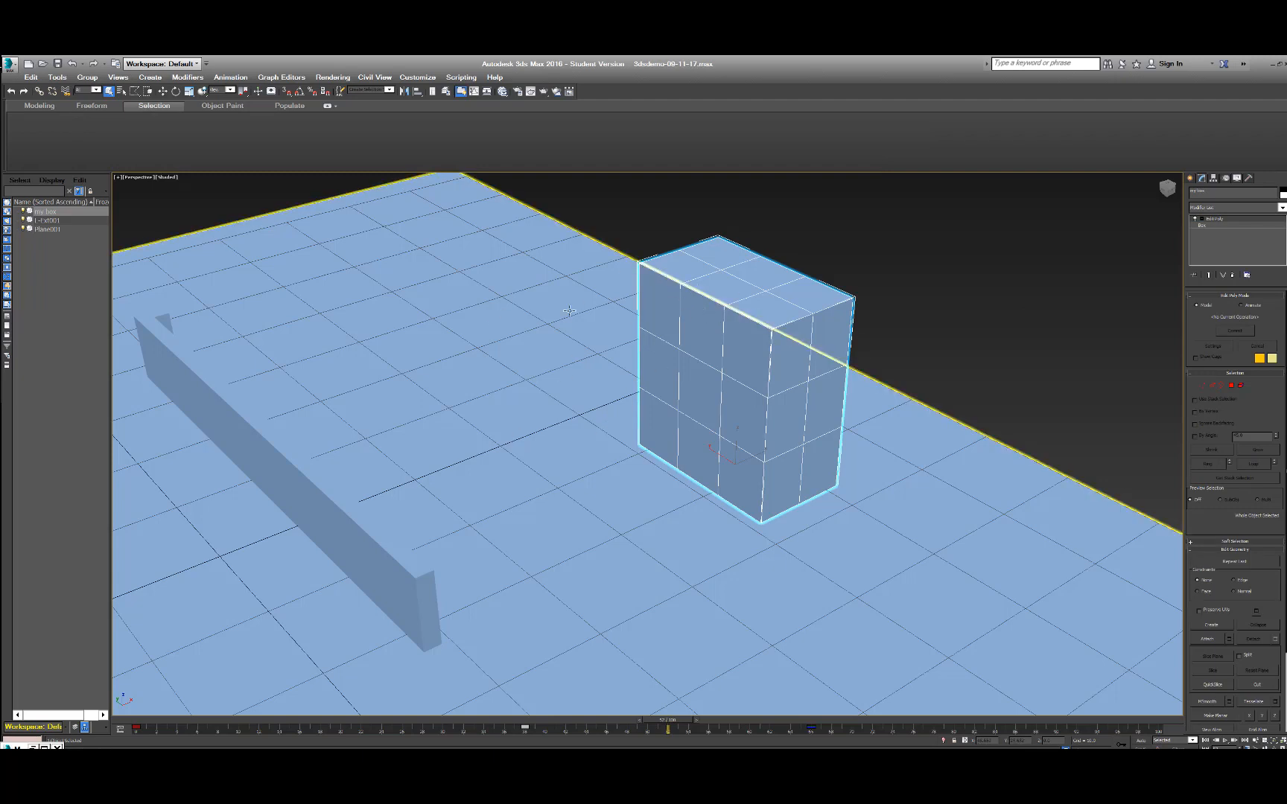
left_click(1202, 387)
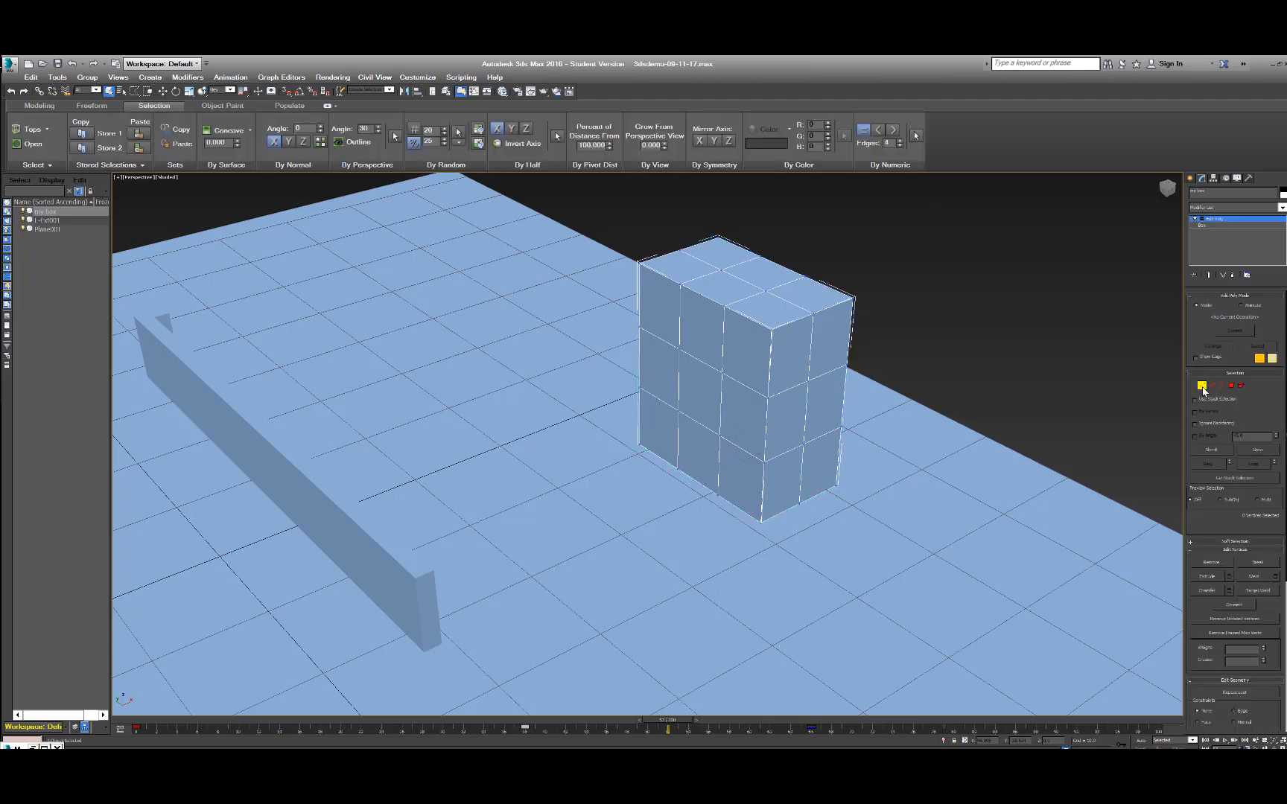
Try moving a single vertex on the box's top front edge outward and undo the move.
left_click(724, 305)
key("w")
left_click_drag(748, 297, 727, 300)
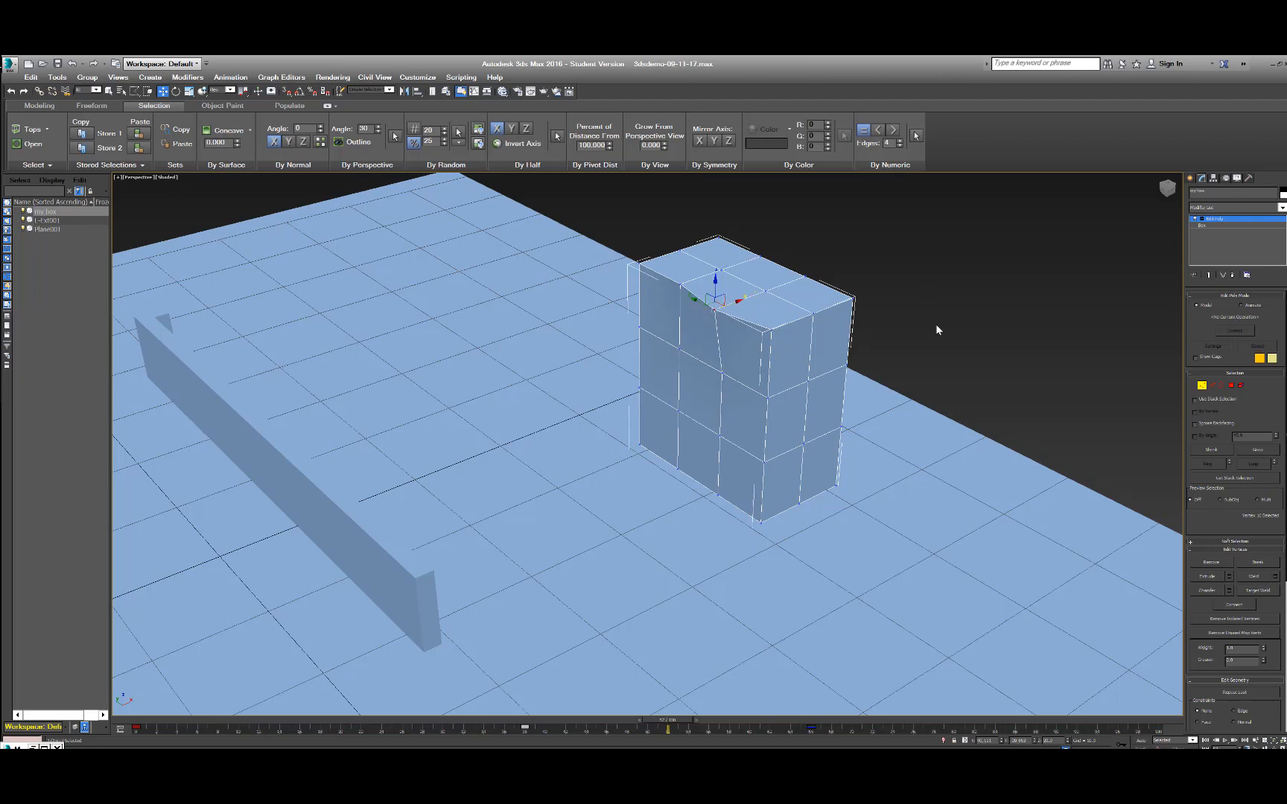
key("ctrl+z")
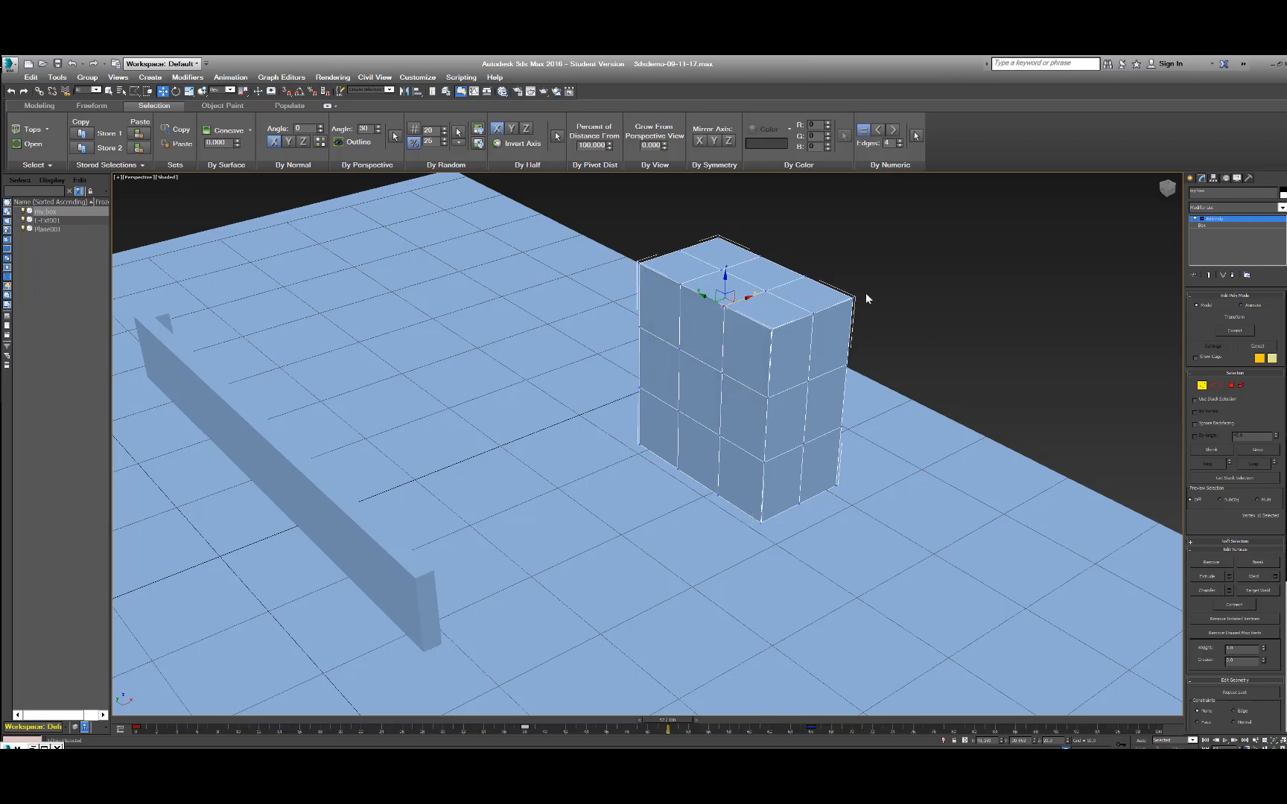
Select the ring of vertices one row below the box's top and scale it inward to form a narrow neck.
middle_click_drag(991, 307, 1045, 325)
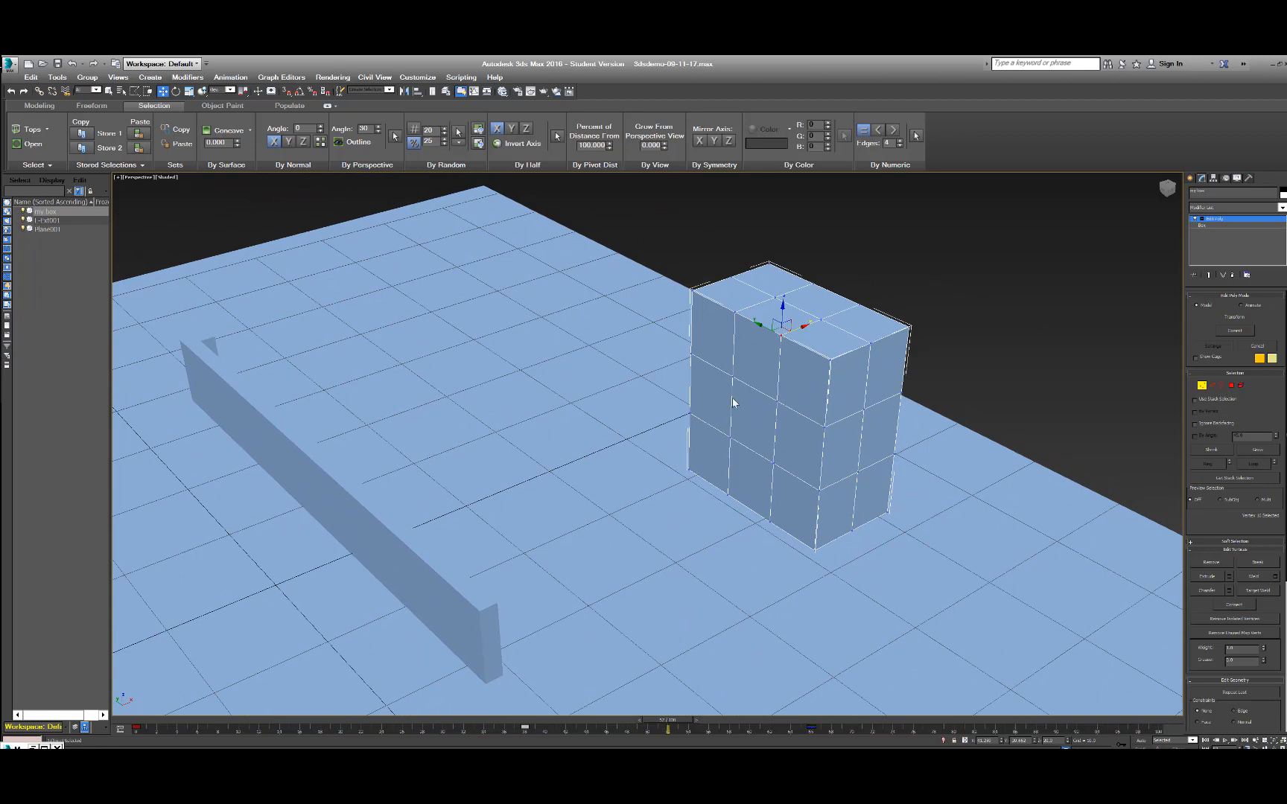
left_click(706, 362)
left_click(691, 353)
left_click(731, 377, "shift")
key("r")
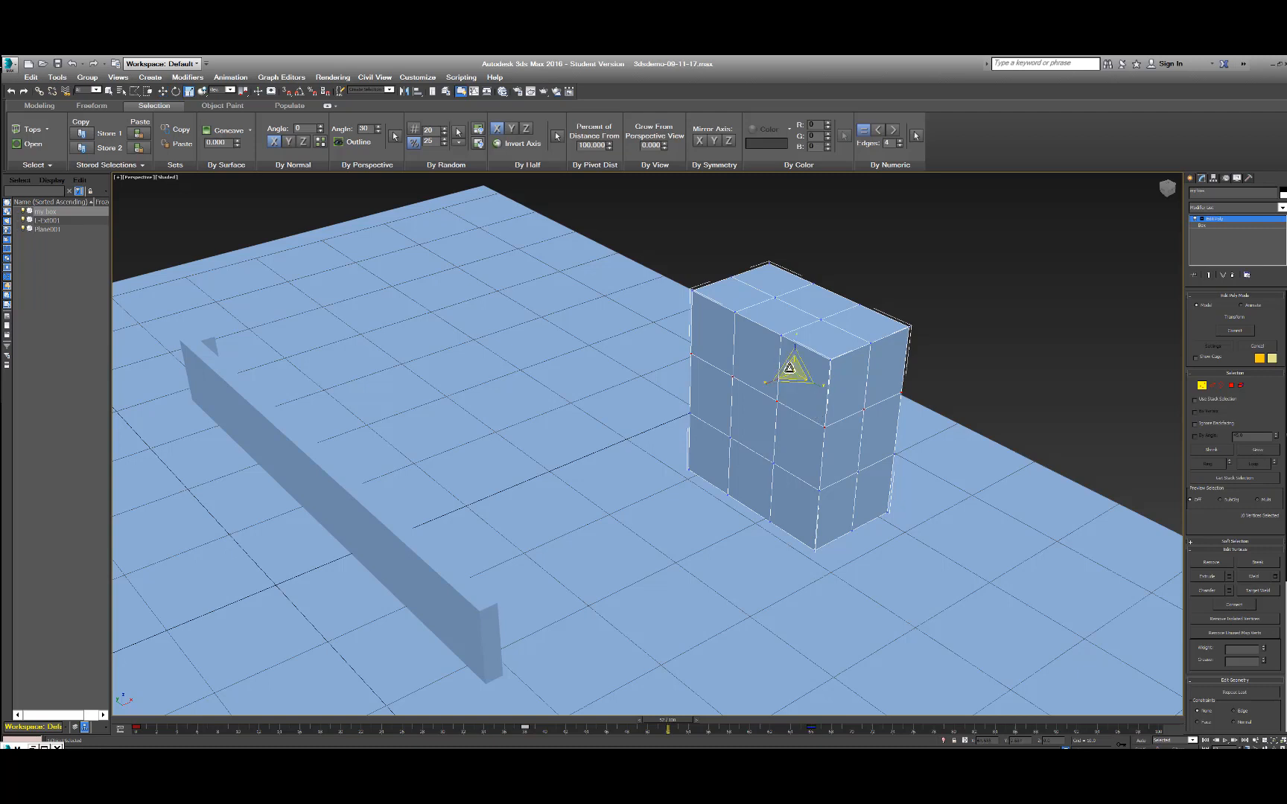
left_click_drag(794, 369, 794, 384)
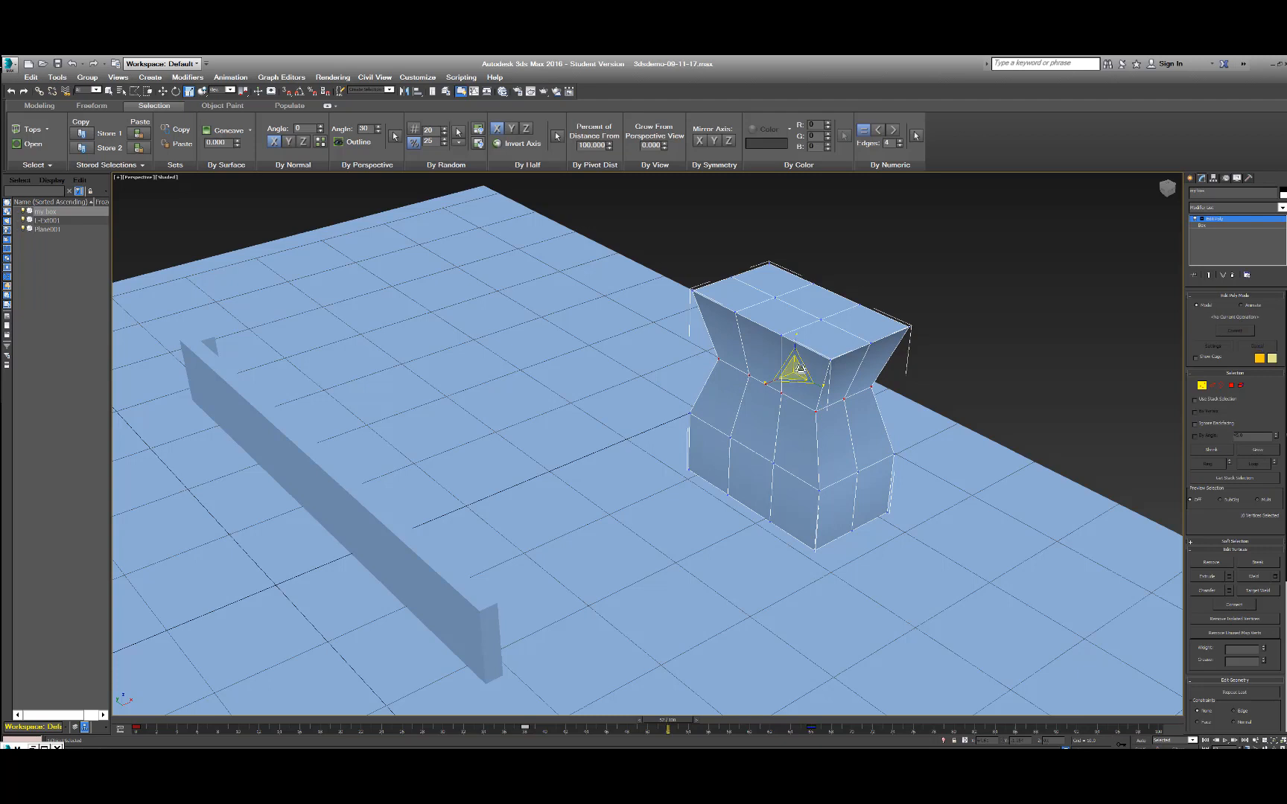
Select the row of vertices along the box's top front edge and move it slightly downward.
key("q")
left_click(693, 291)
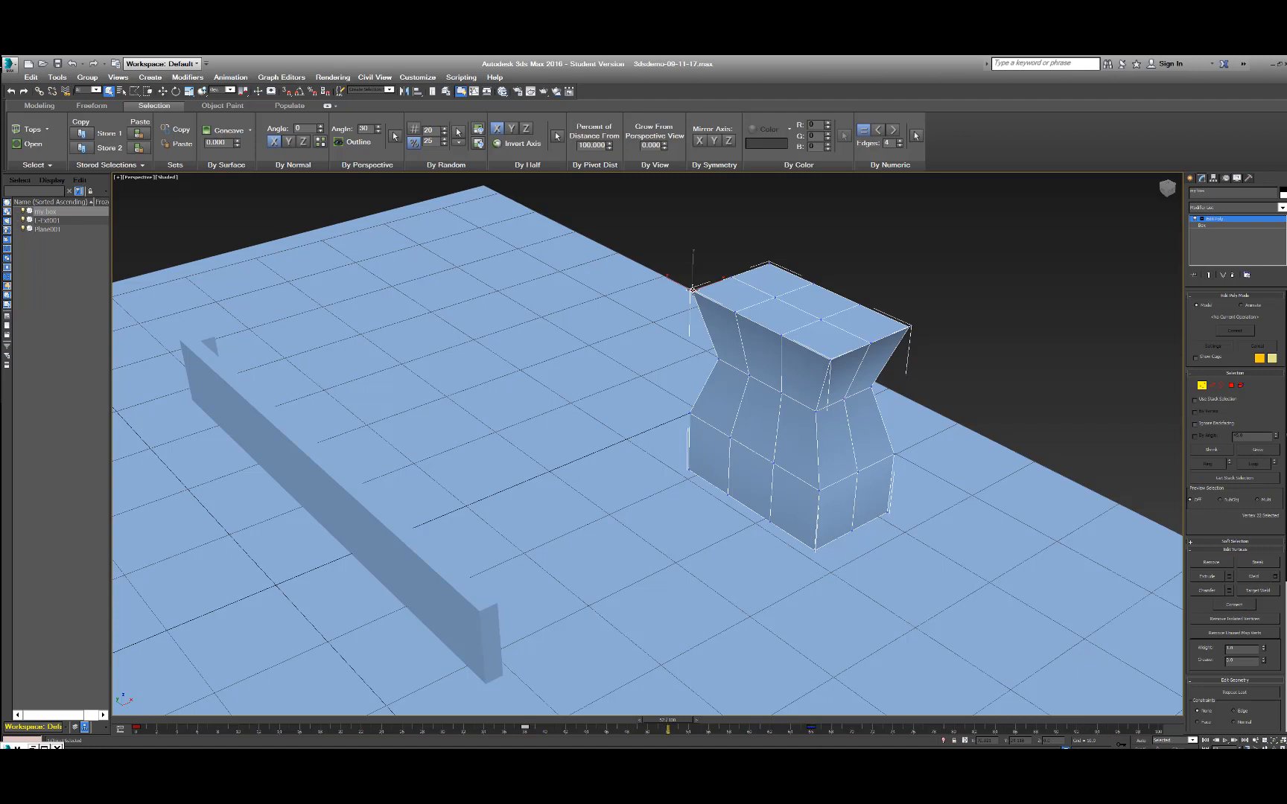
left_click(733, 311, "shift")
key("r")
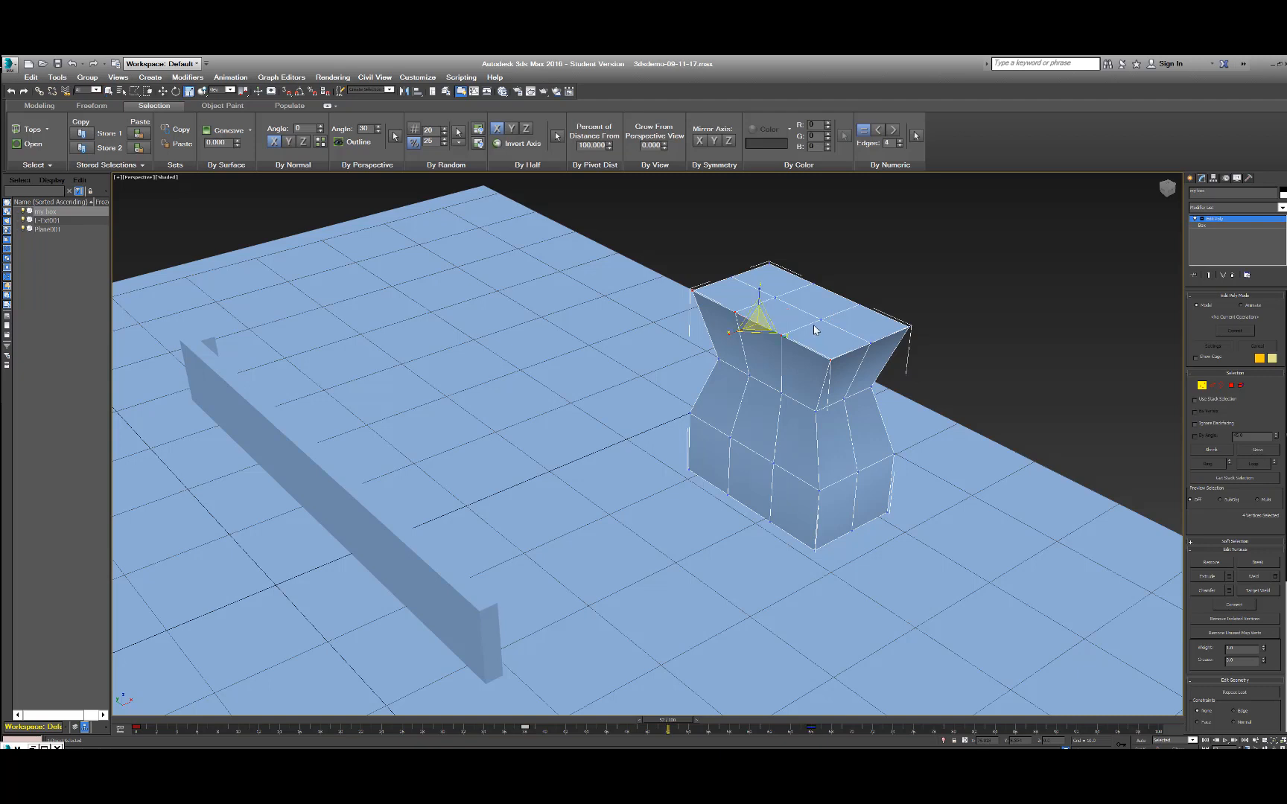
left_click_drag(758, 324, 755, 342)
key("ctrl+z")
key("w")
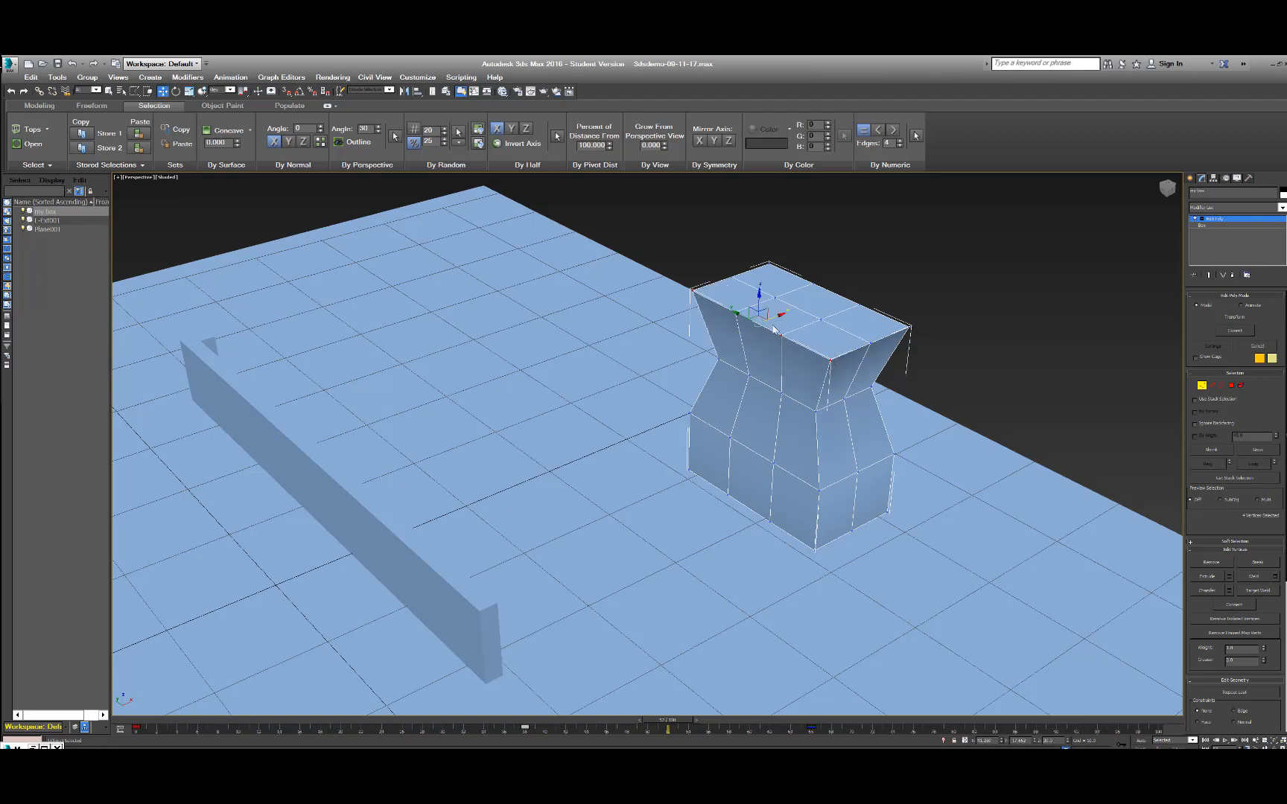
left_click_drag(759, 292, 761, 302)
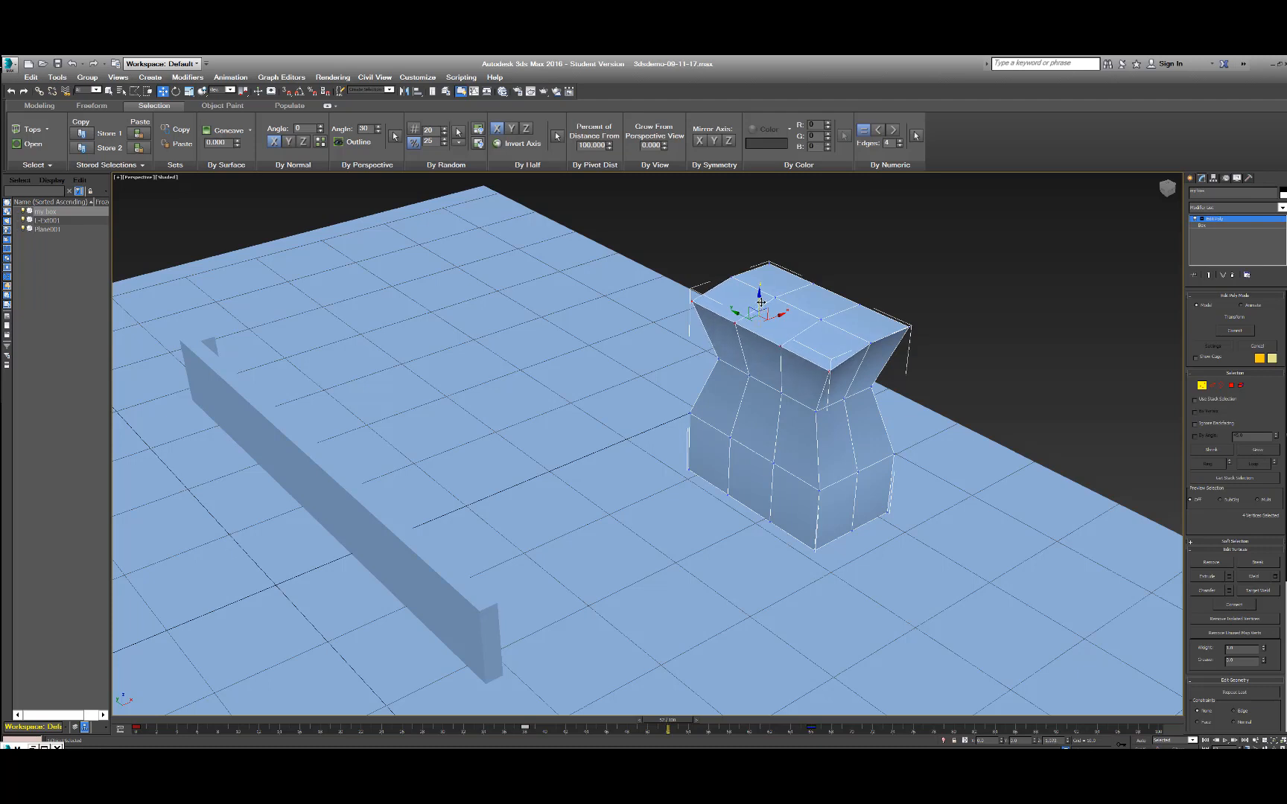
Scale the two end vertices of the top front edge closer together and clear the vertex selection.
left_click(704, 218)
left_click(690, 299)
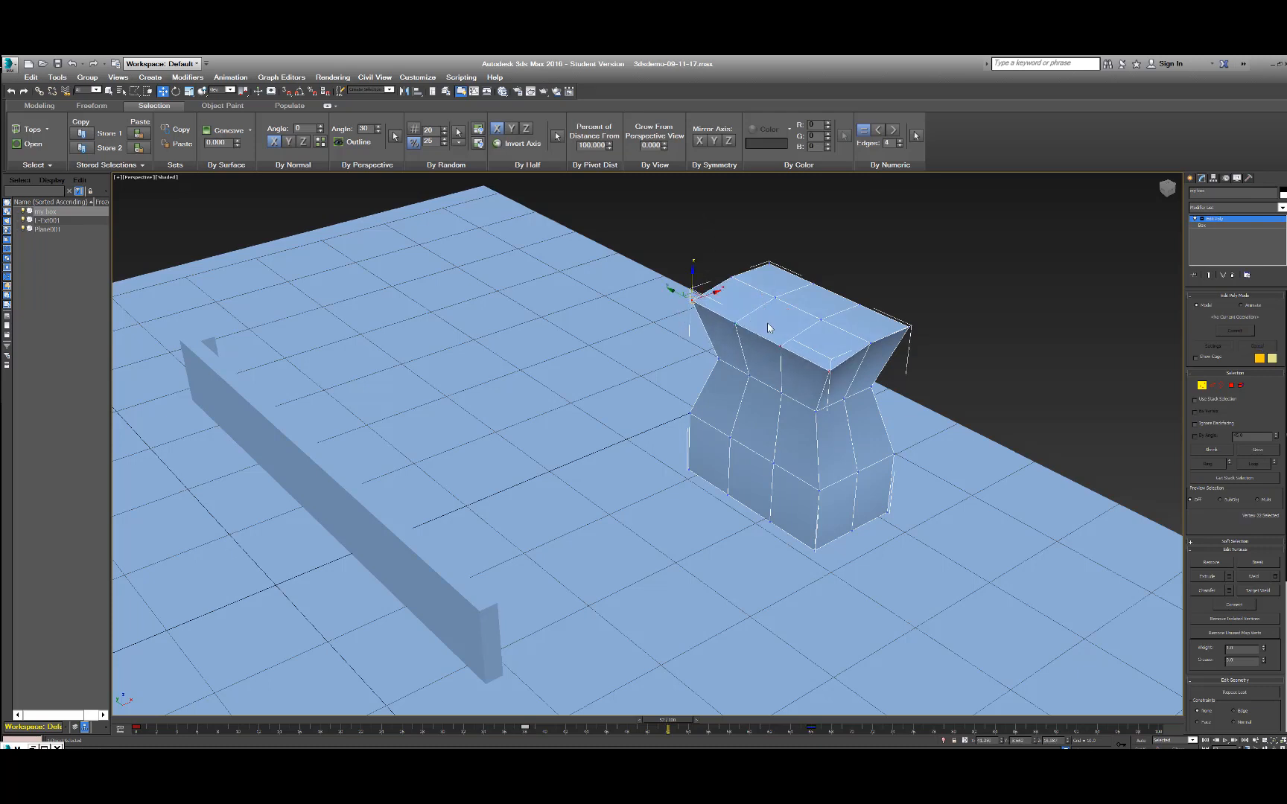
left_click(828, 370, "ctrl")
key("r")
left_click_drag(774, 343, 777, 345)
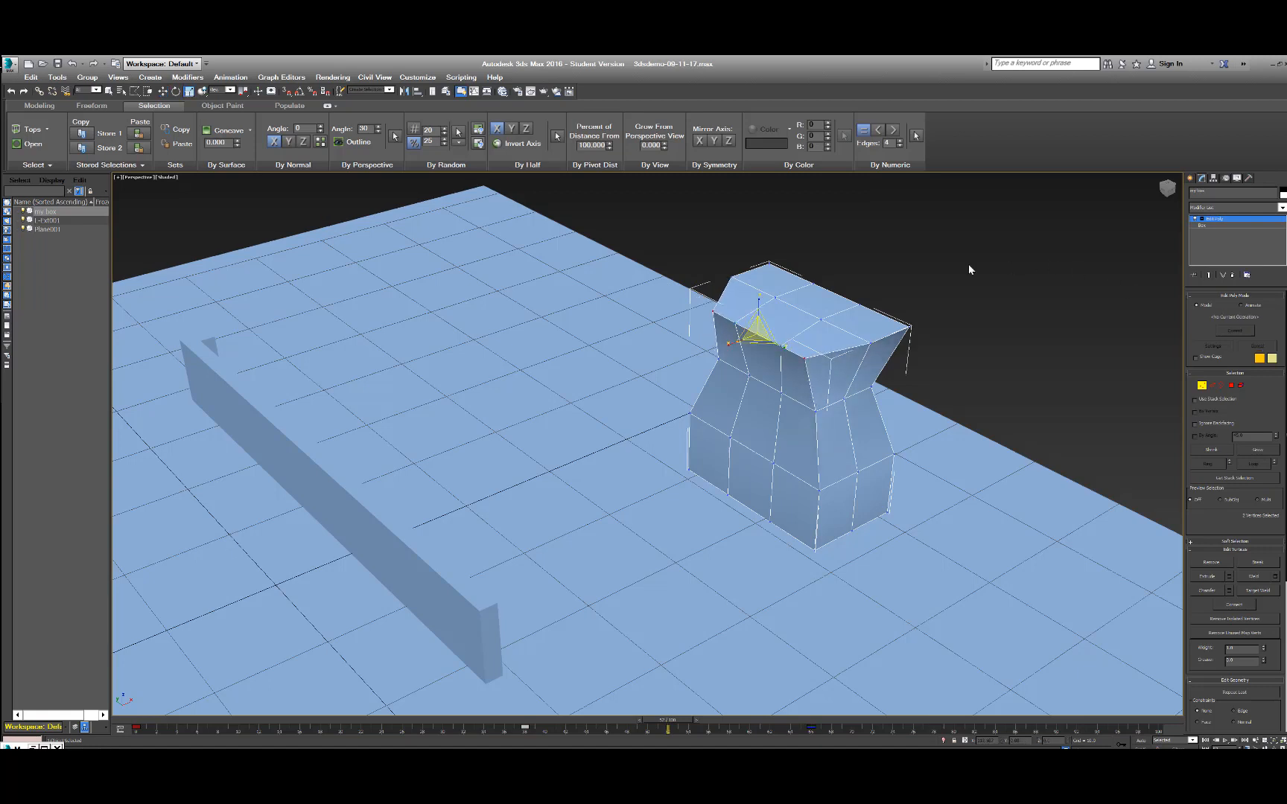
key("q")
left_click(914, 282)
Select one polygon on the box's top face, move it straight up to form a peak, then leave polygon editing and deselect the box.
left_click(1231, 386)
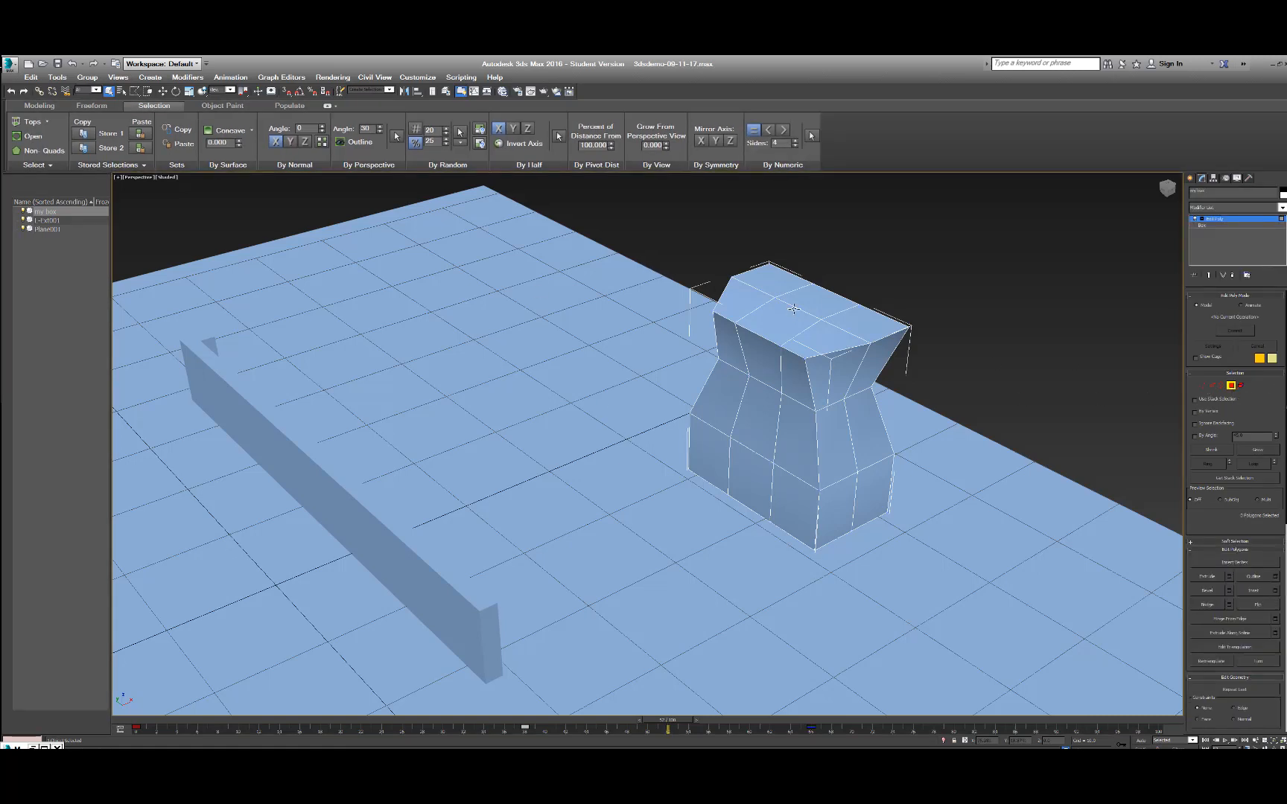
left_click(831, 299)
key("w")
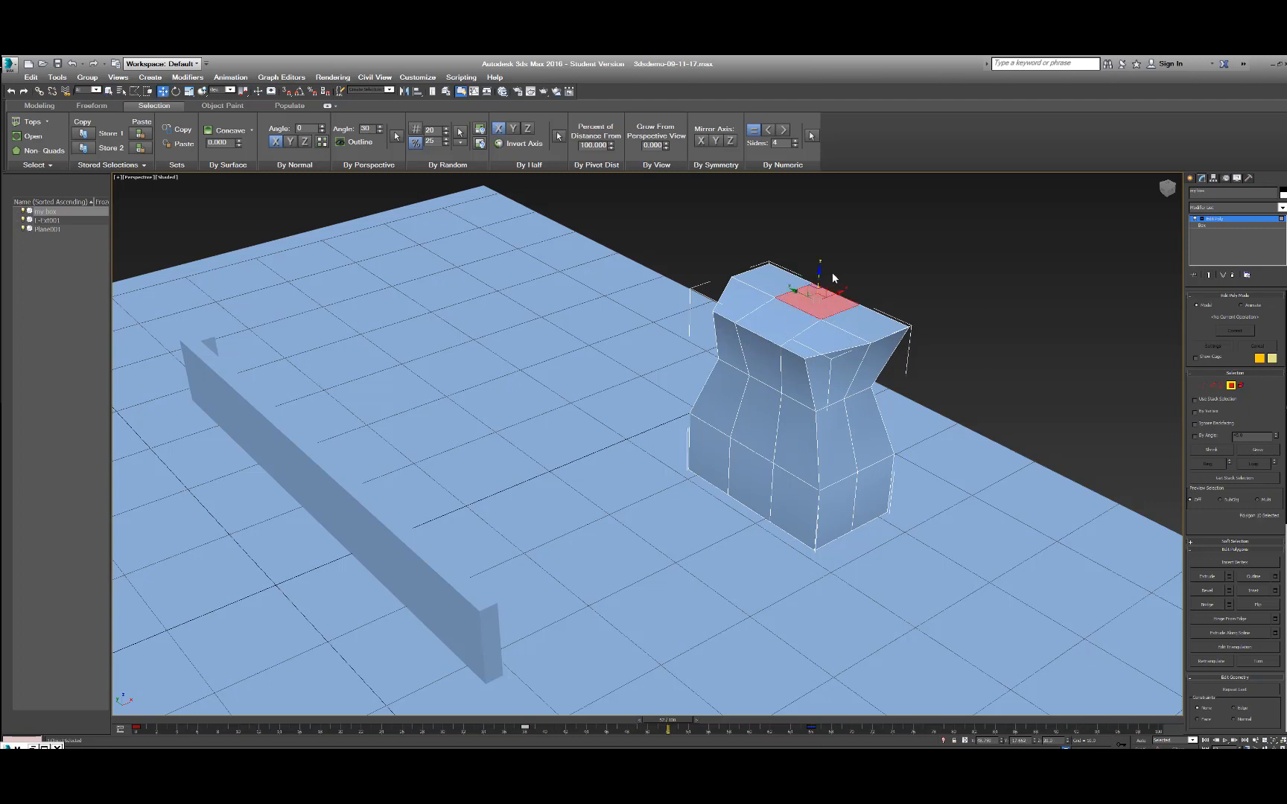
left_click_drag(818, 267, 819, 196)
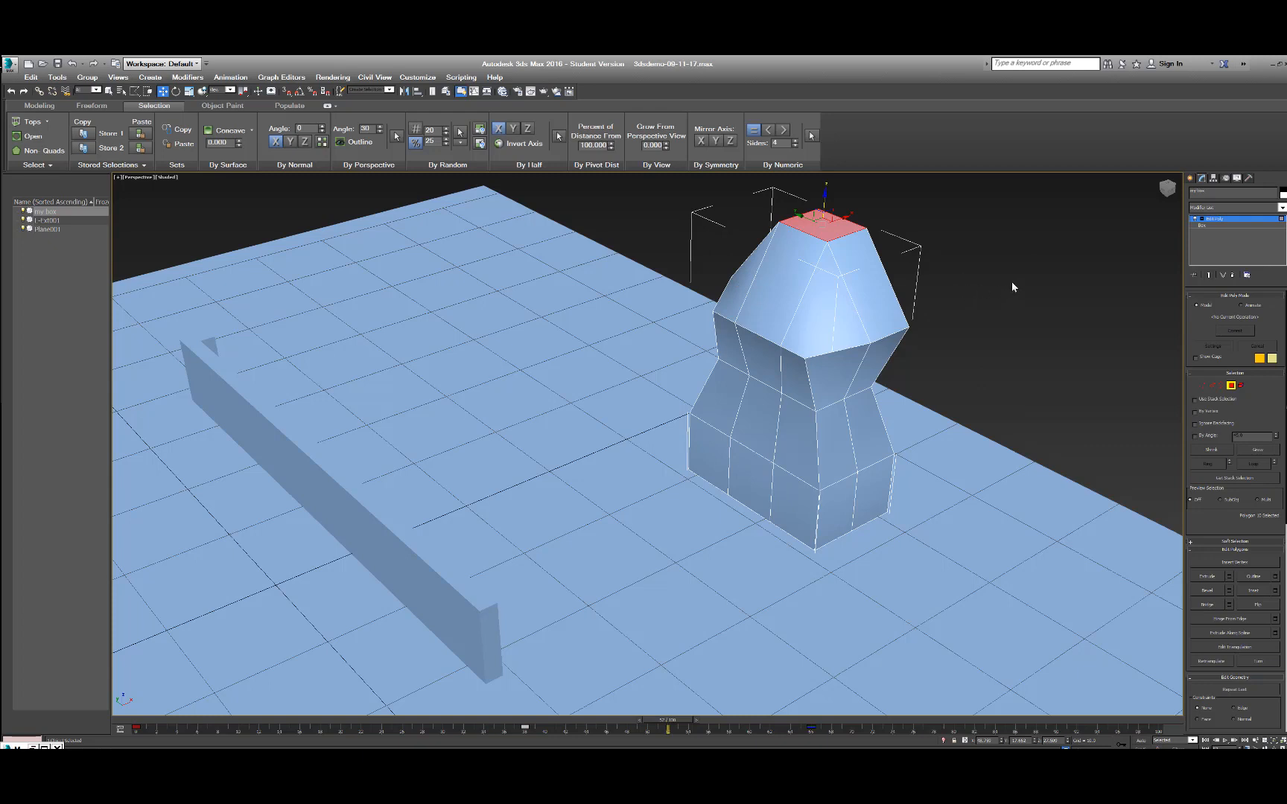
key("q")
left_click(1231, 385)
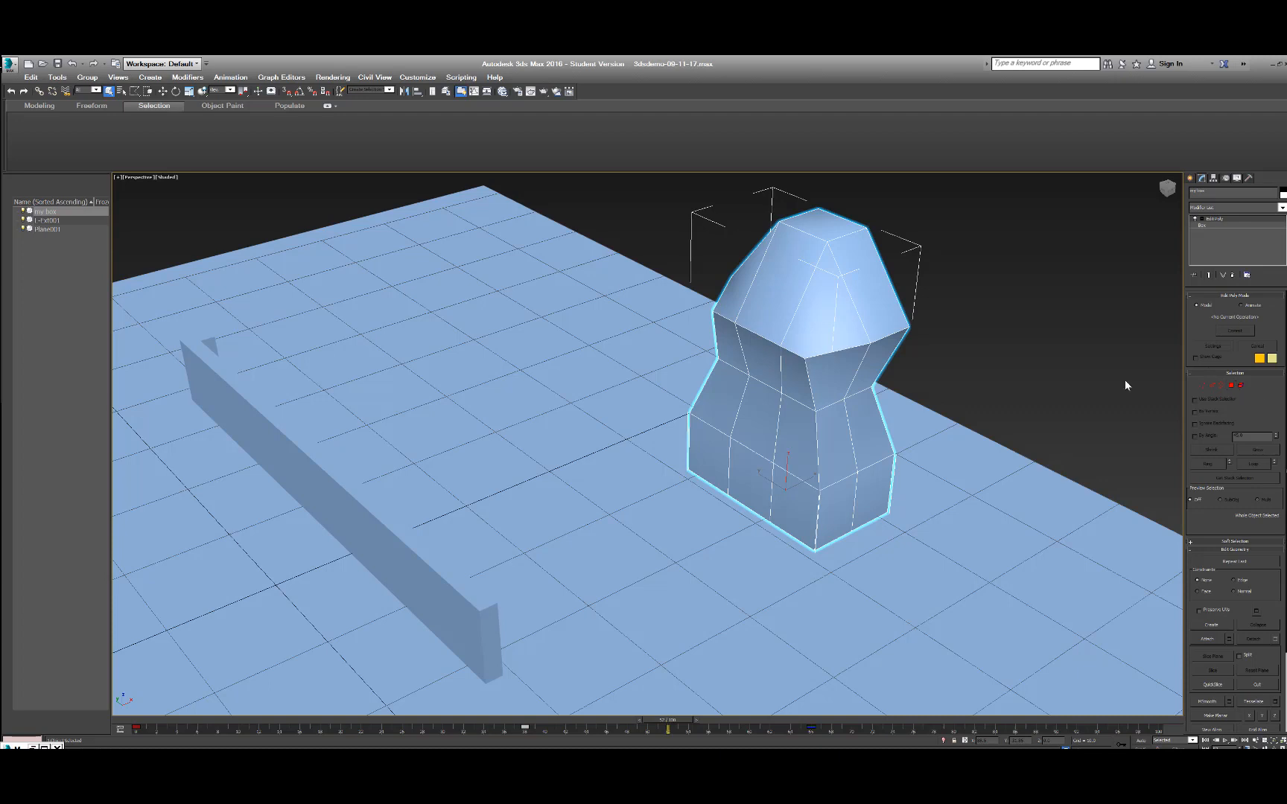
left_click(936, 397)
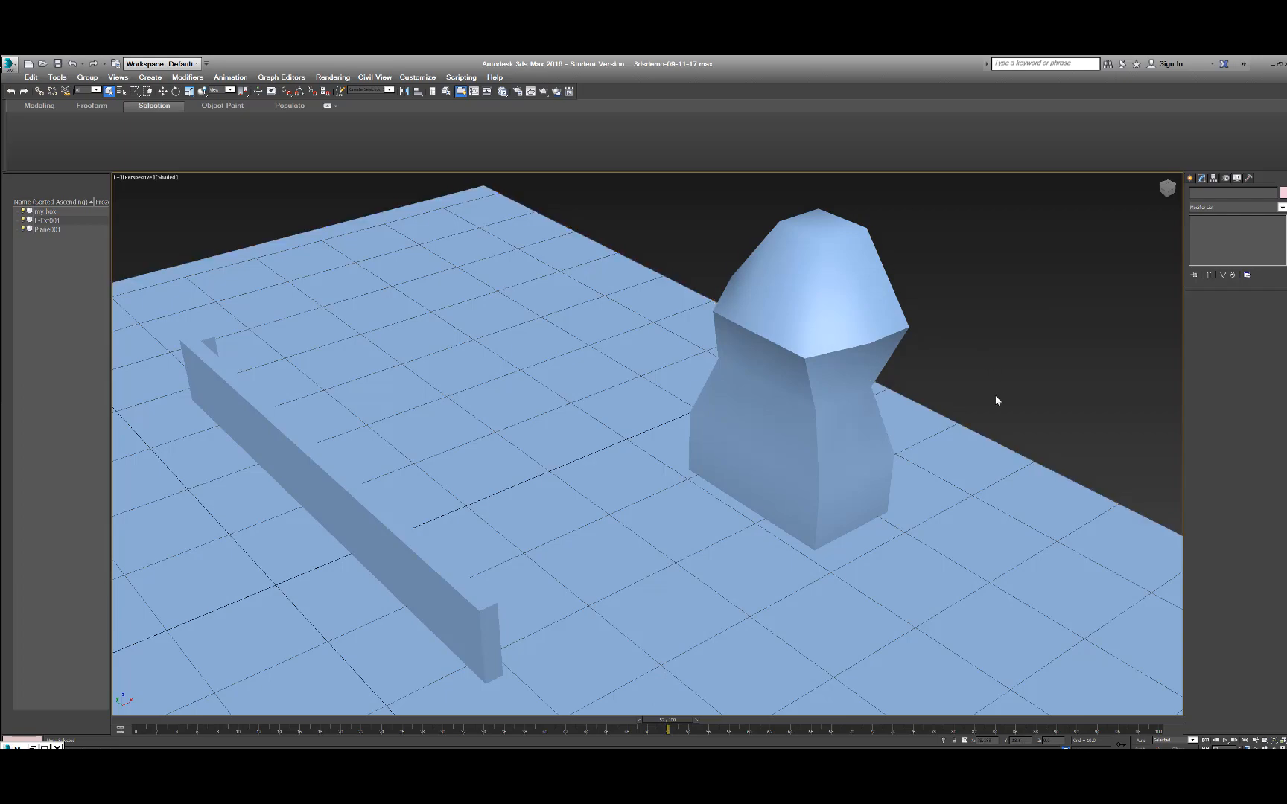
Create a physical camera from a perspective view showing the reshaped box and the long wall.
mouse_move(1005, 382)
middle_mouse_down("alt")
mouse_move(951, 402)
mouse_move(956, 367)
mouse_move(1002, 365)
mouse_move(1022, 348)
mouse_move(1011, 405)
mouse_move(988, 376)
mouse_move(1019, 382)
mouse_move(1028, 352)
mouse_move(1004, 382)
mouse_move(985, 368)
mouse_move(1019, 378)
middle_mouse_up("alt")
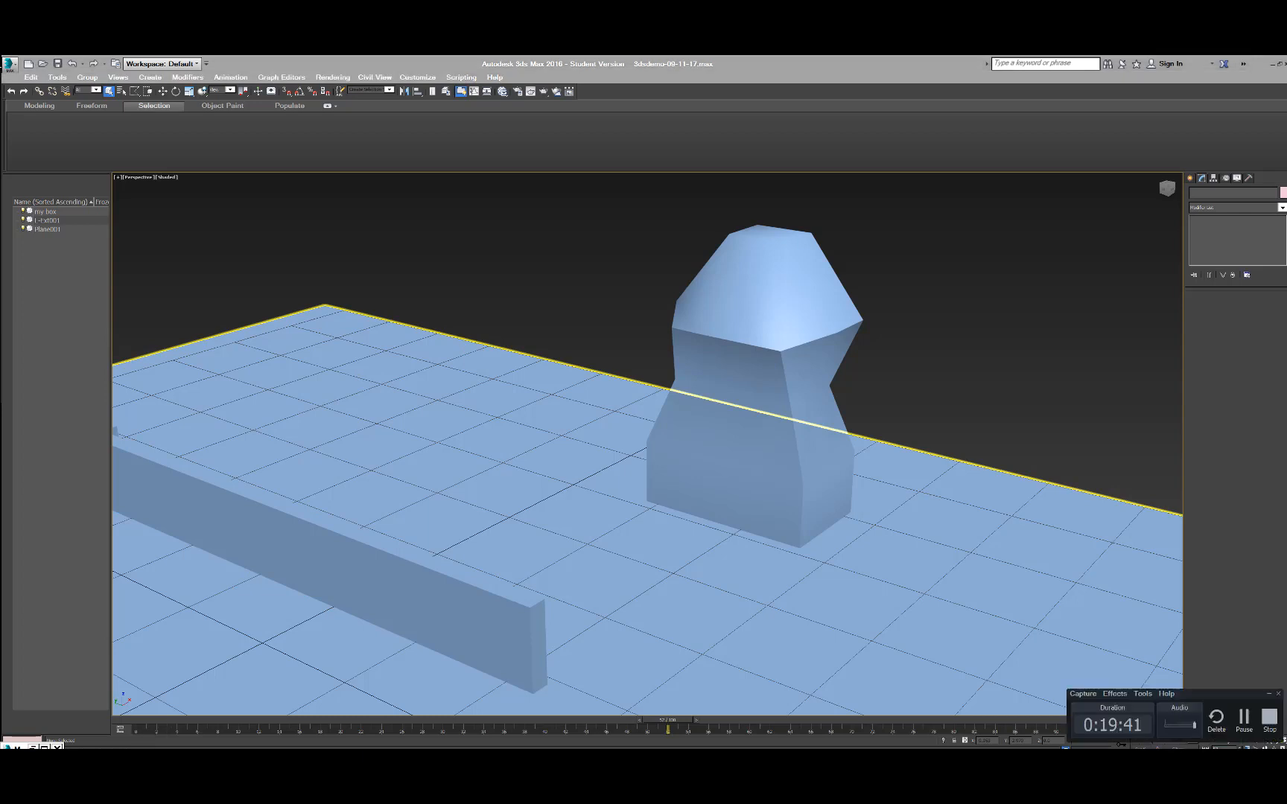
left_click(1239, 717)
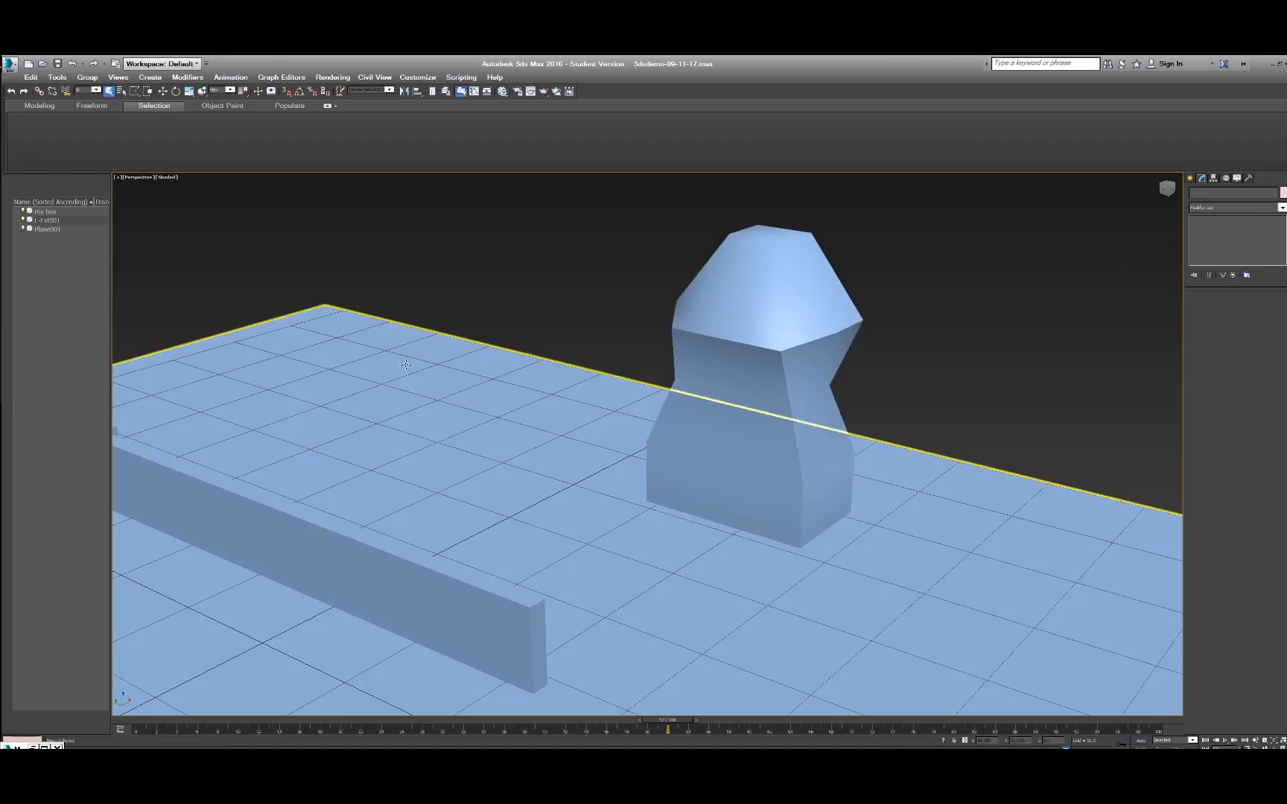
middle_click_drag(587, 443, 643, 448, "alt")
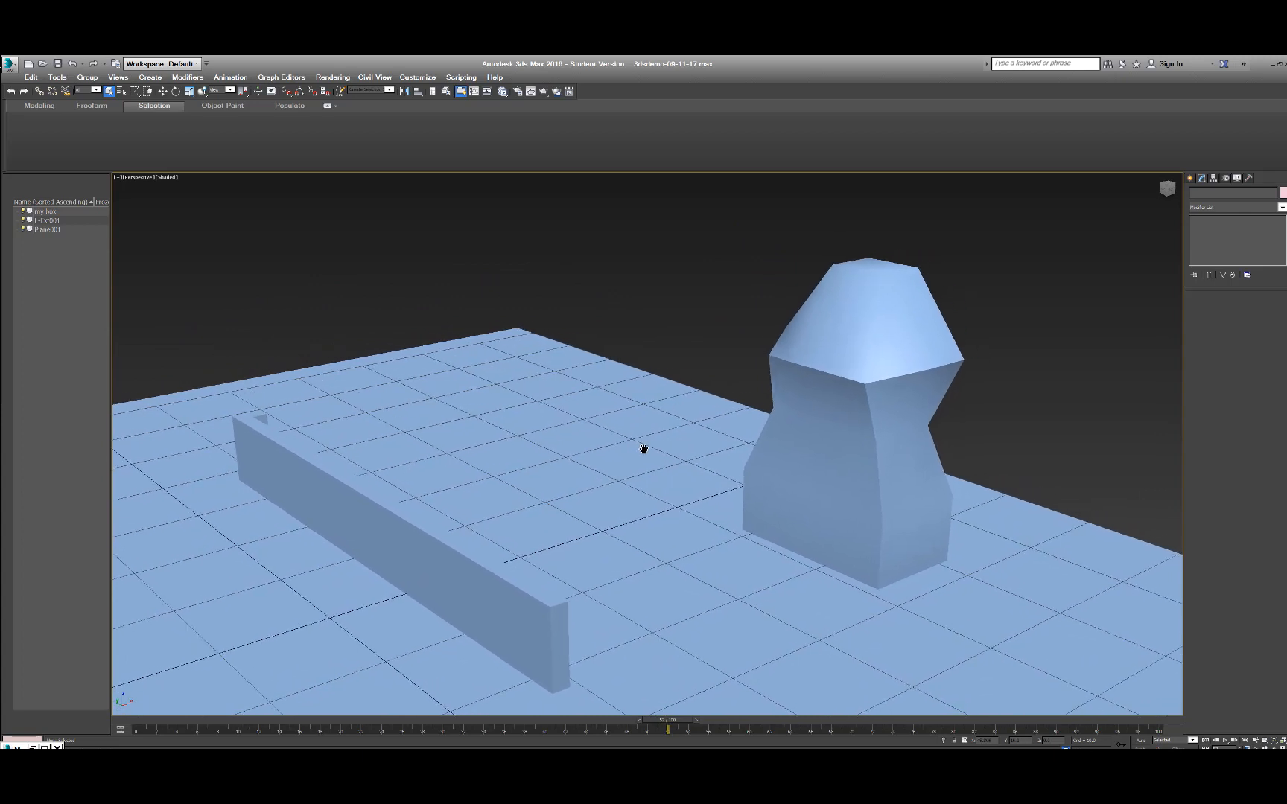
left_click(885, 315)
left_click(970, 235)
left_click(150, 77)
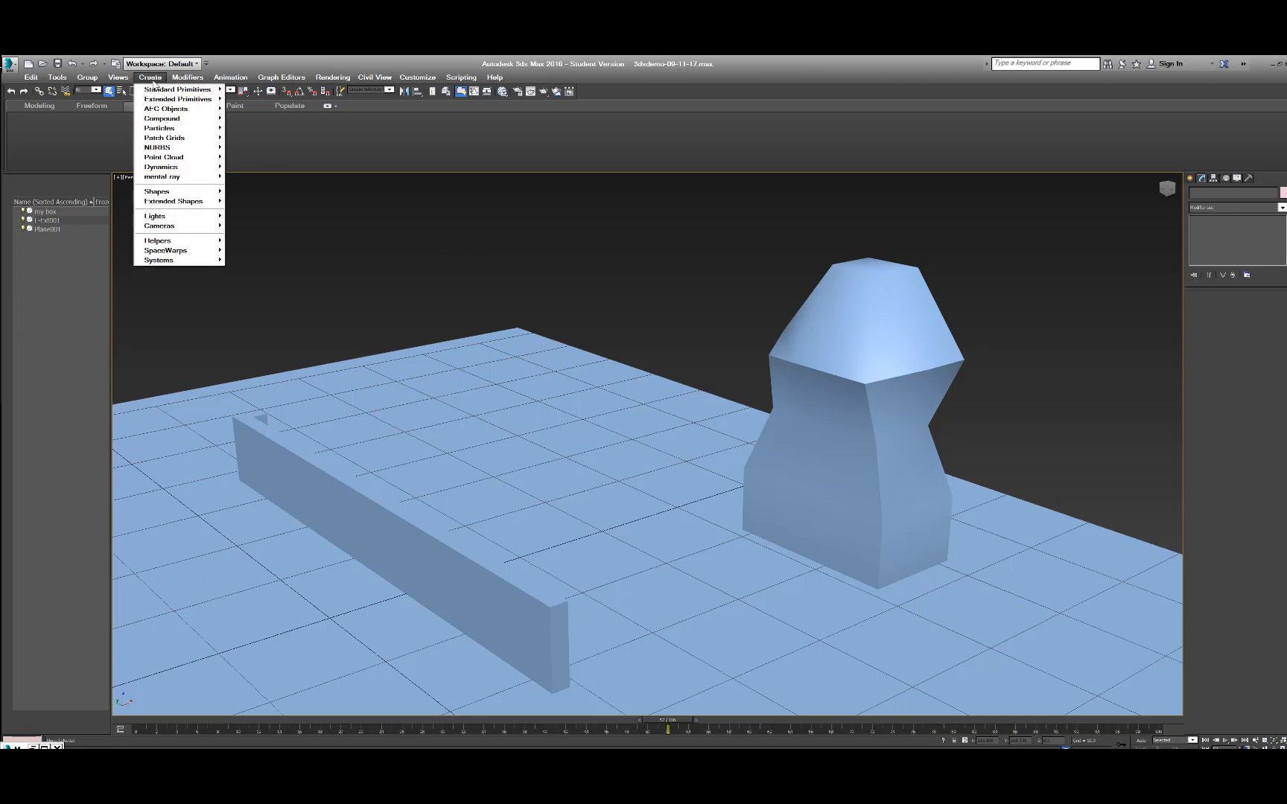
mouse_move(161, 227)
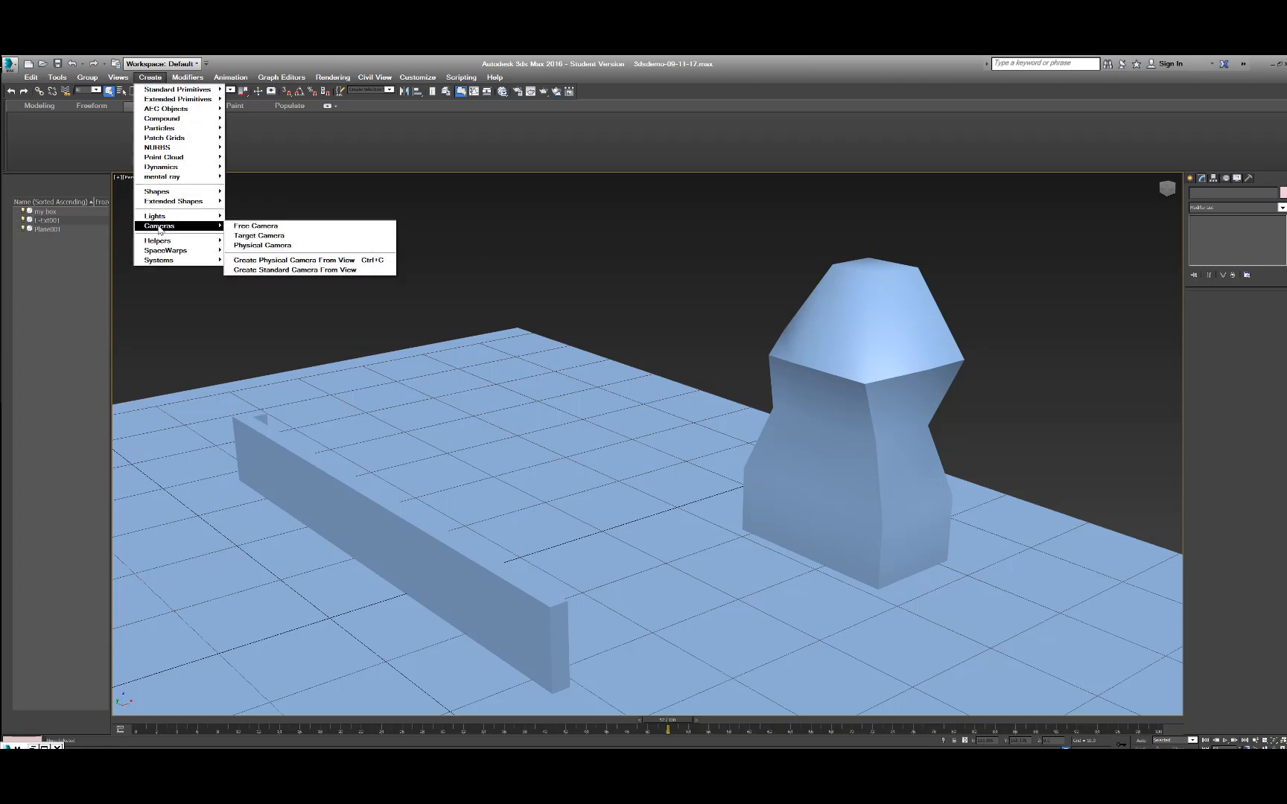
left_click(272, 260)
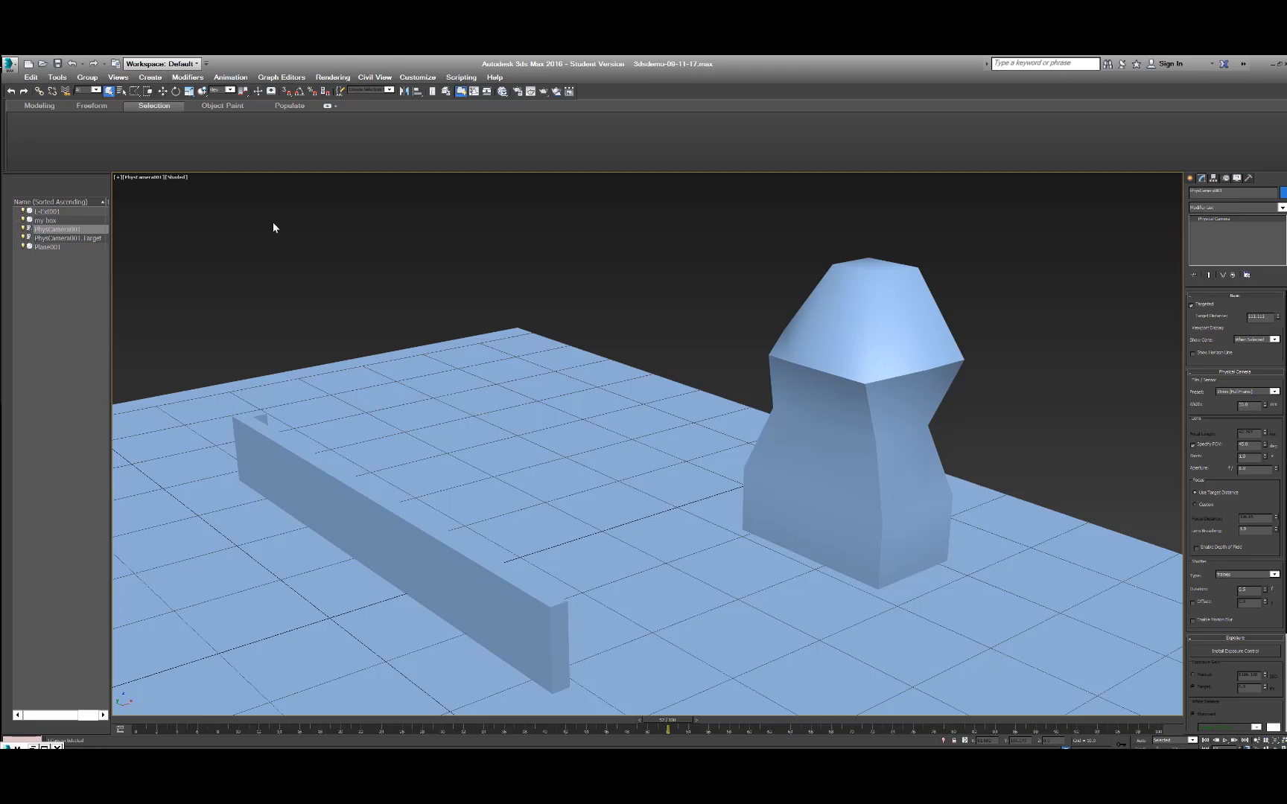
Switch to the perspective view, select the camera's target and move it straight up above the reshaped box.
key("p")
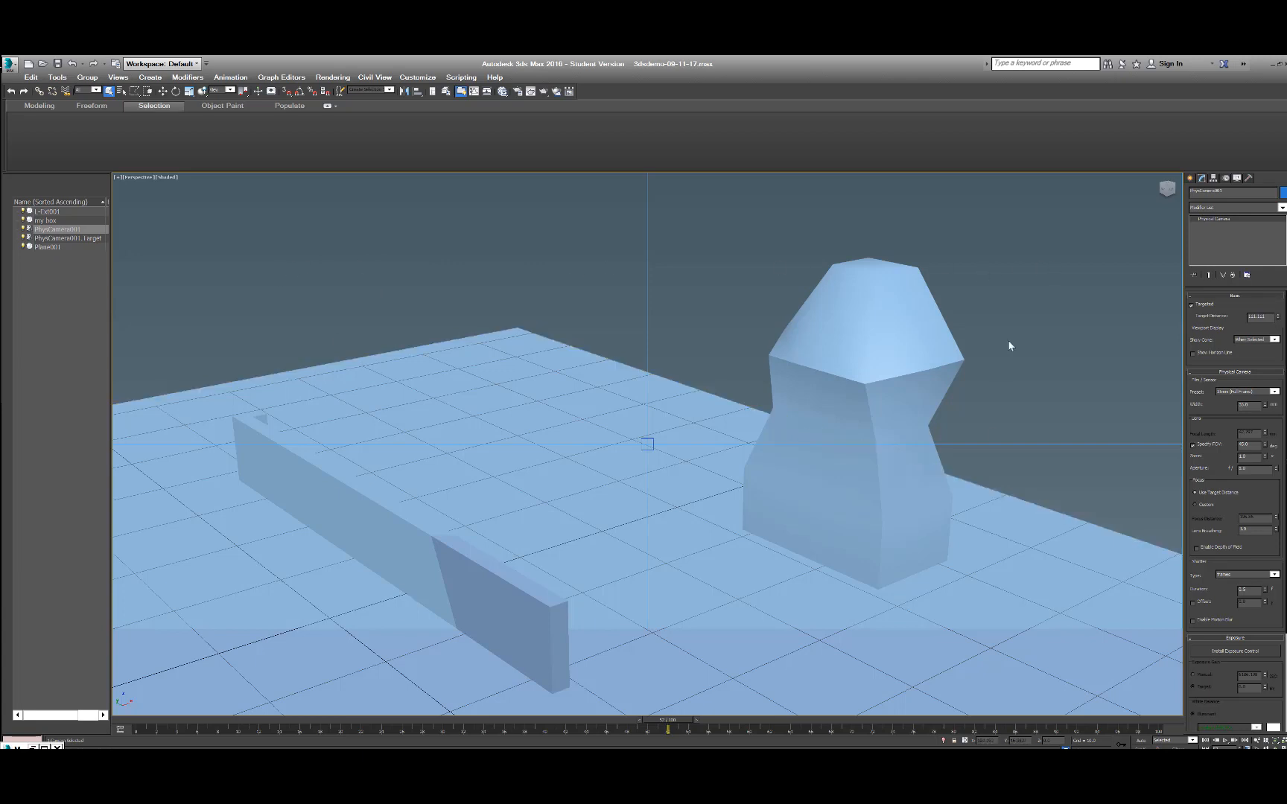
left_click(473, 238)
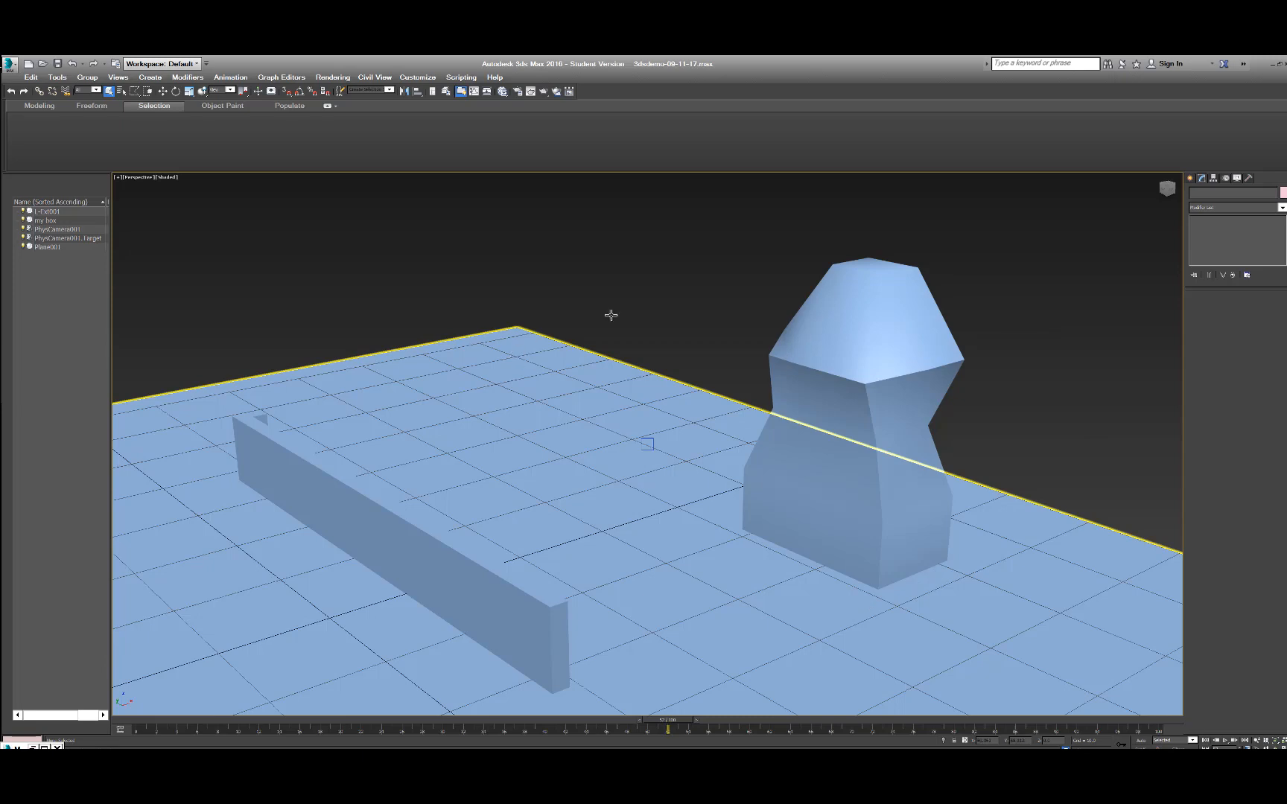
scroll(523, 302, "down", 10)
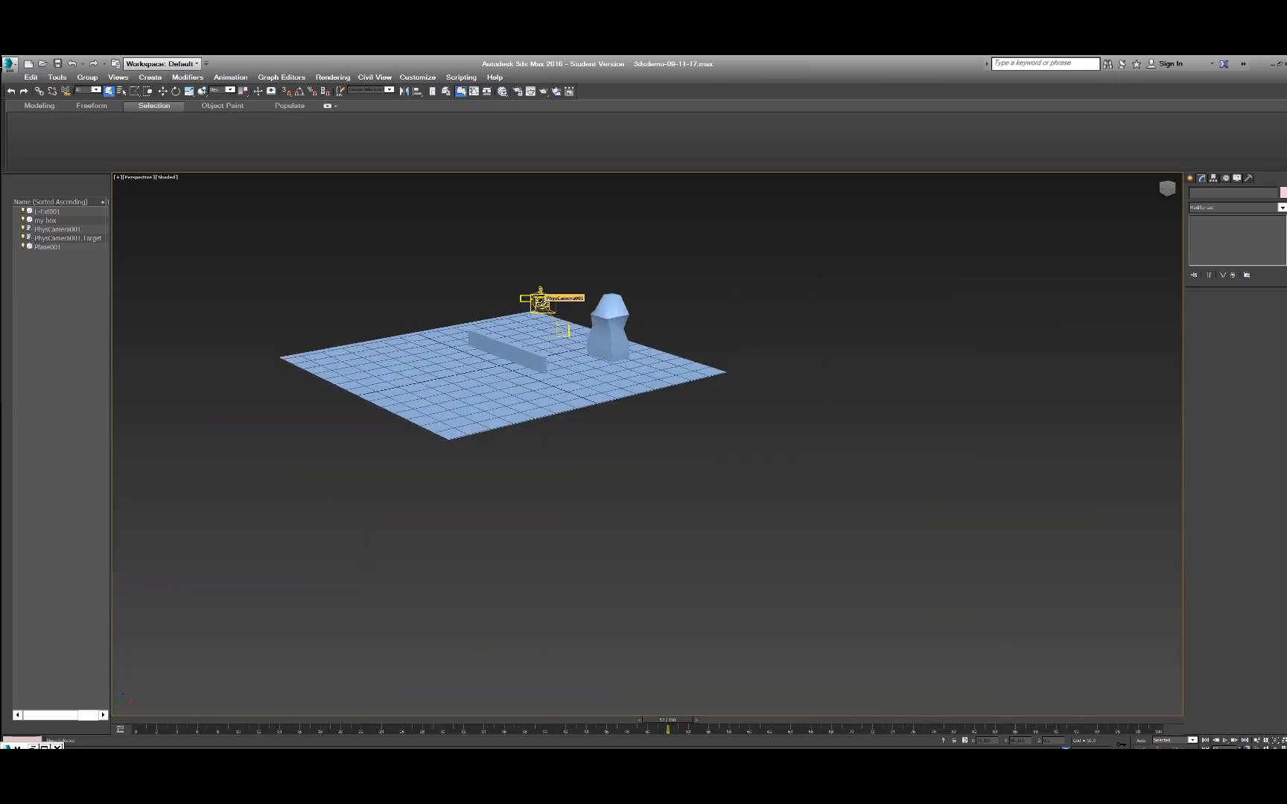
middle_click_drag(457, 415, 621, 379, "alt")
scroll(654, 351, "up", 5)
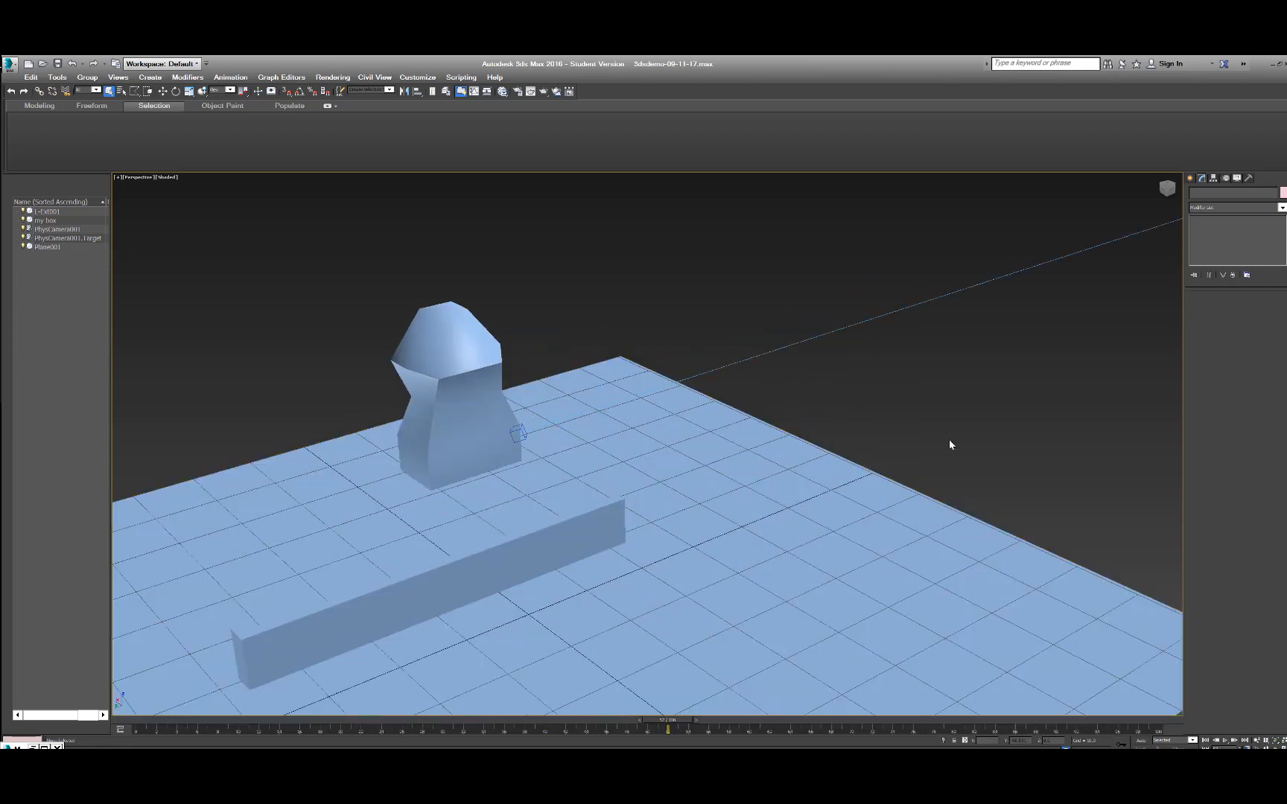
middle_click_drag(950, 445, 698, 540)
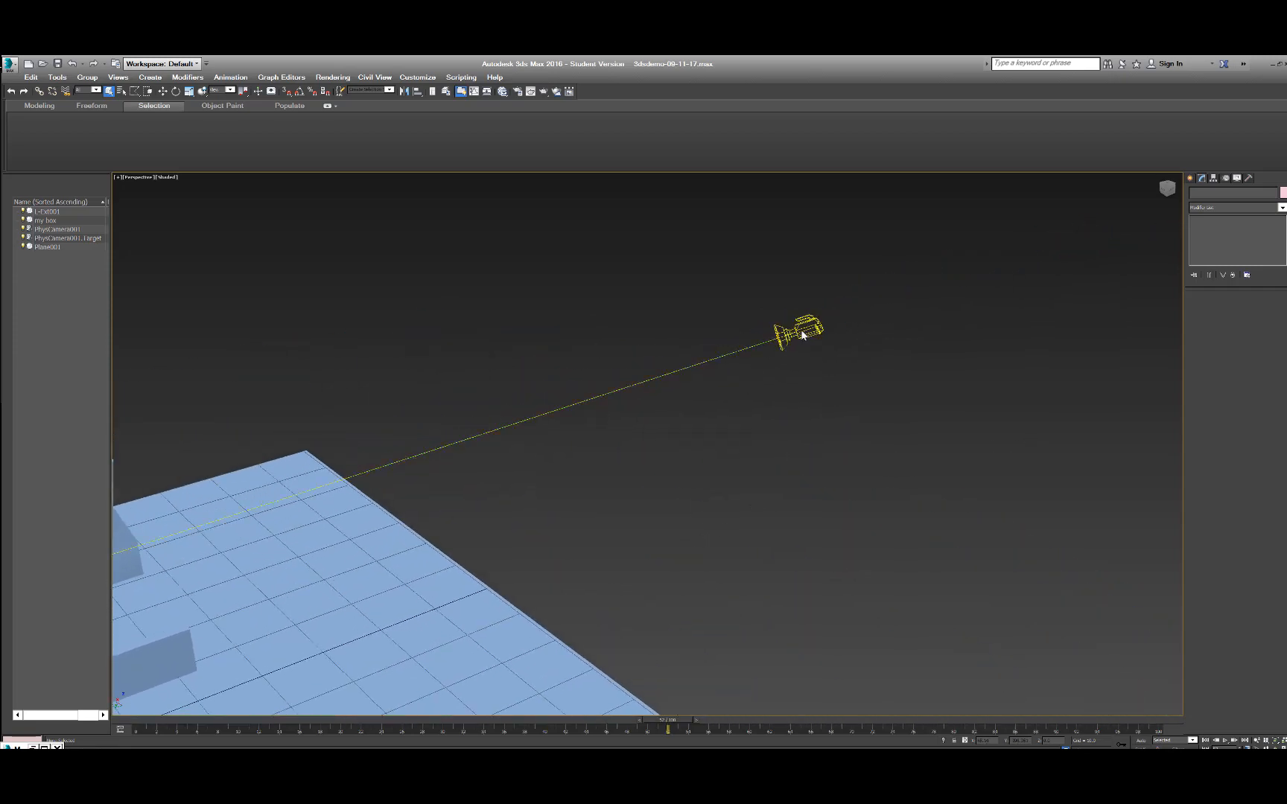
middle_click_drag(677, 463, 852, 387)
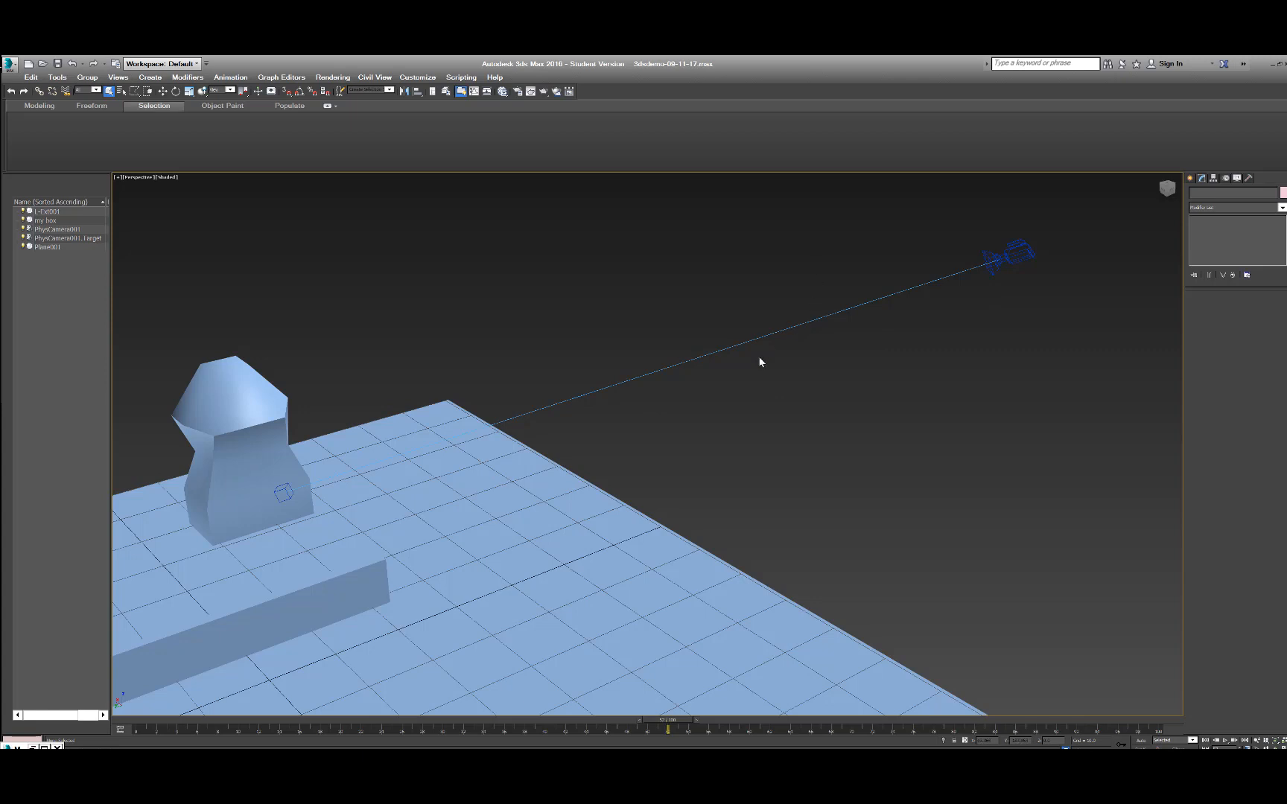
left_click(283, 492)
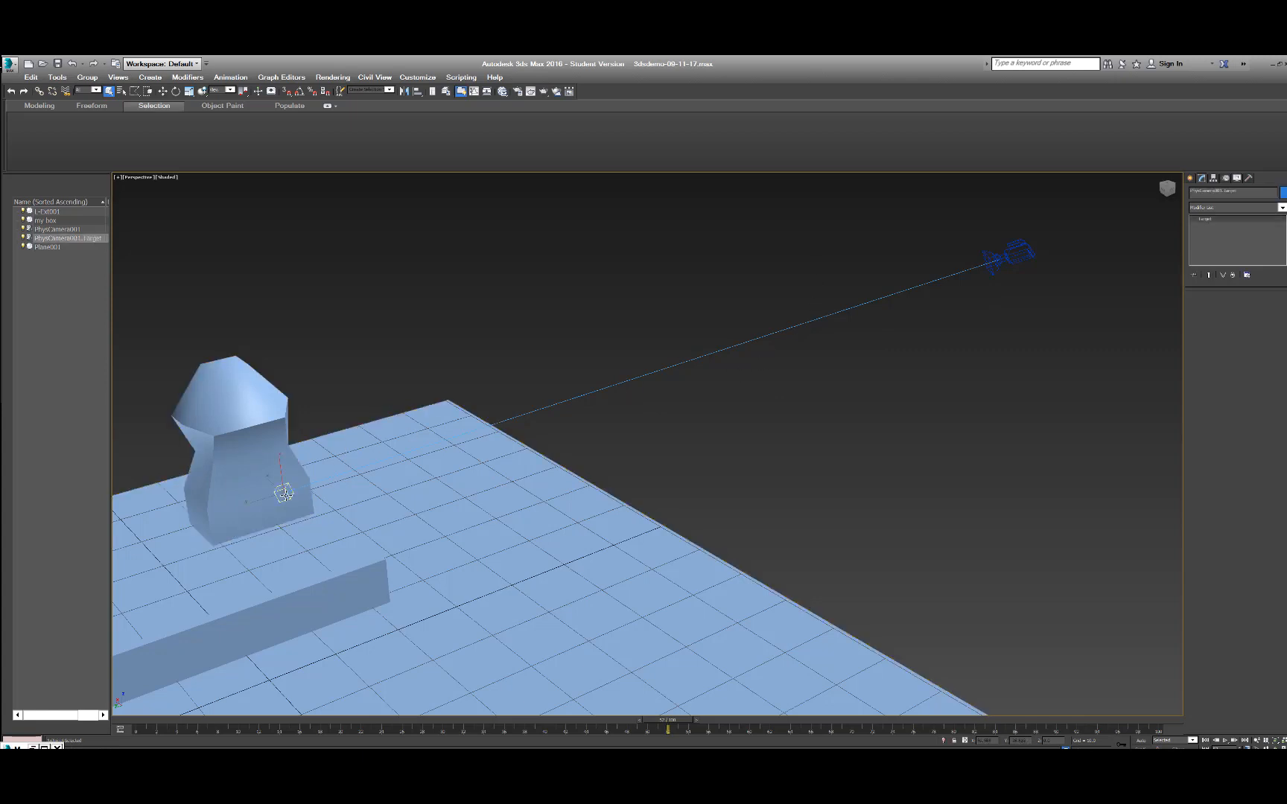
key("w")
left_click_drag(284, 497, 250, 258)
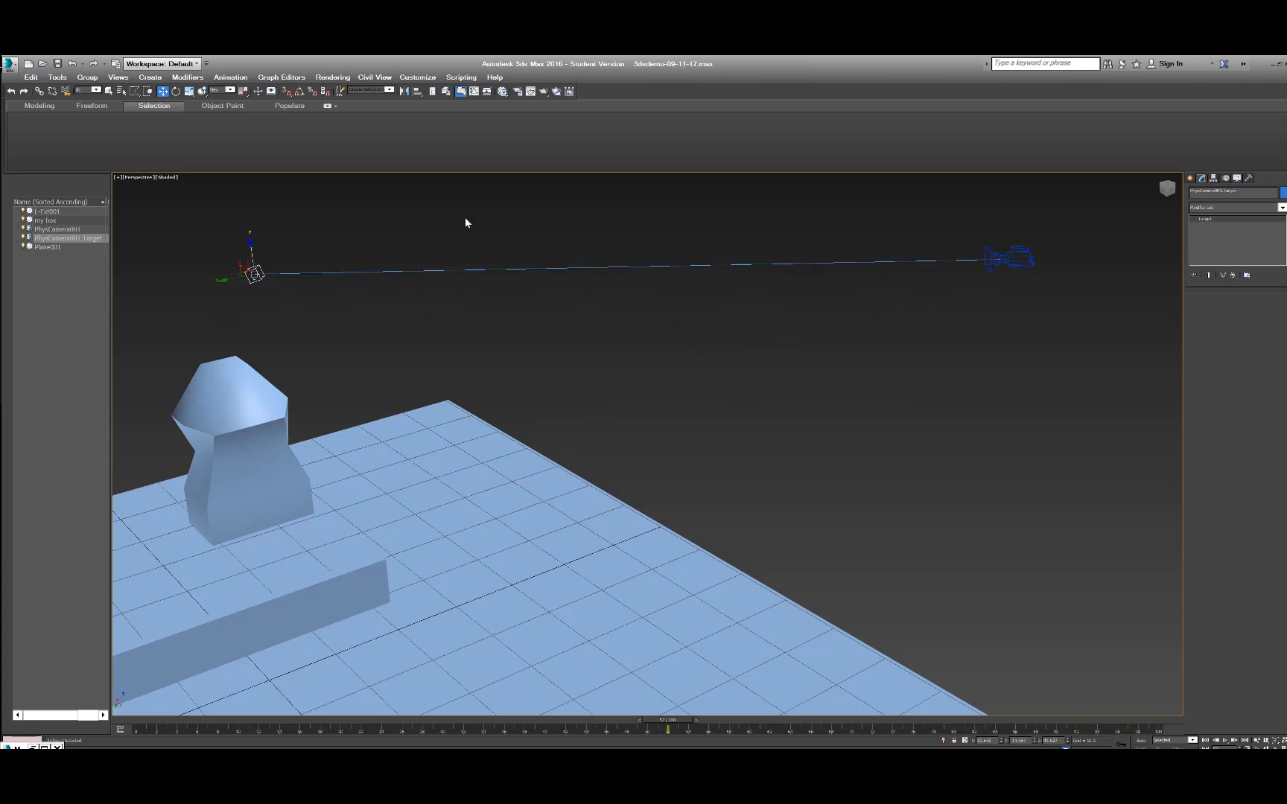
Look through the camera and lower its target until the reshaped box and the long wall are back in frame.
key("c")
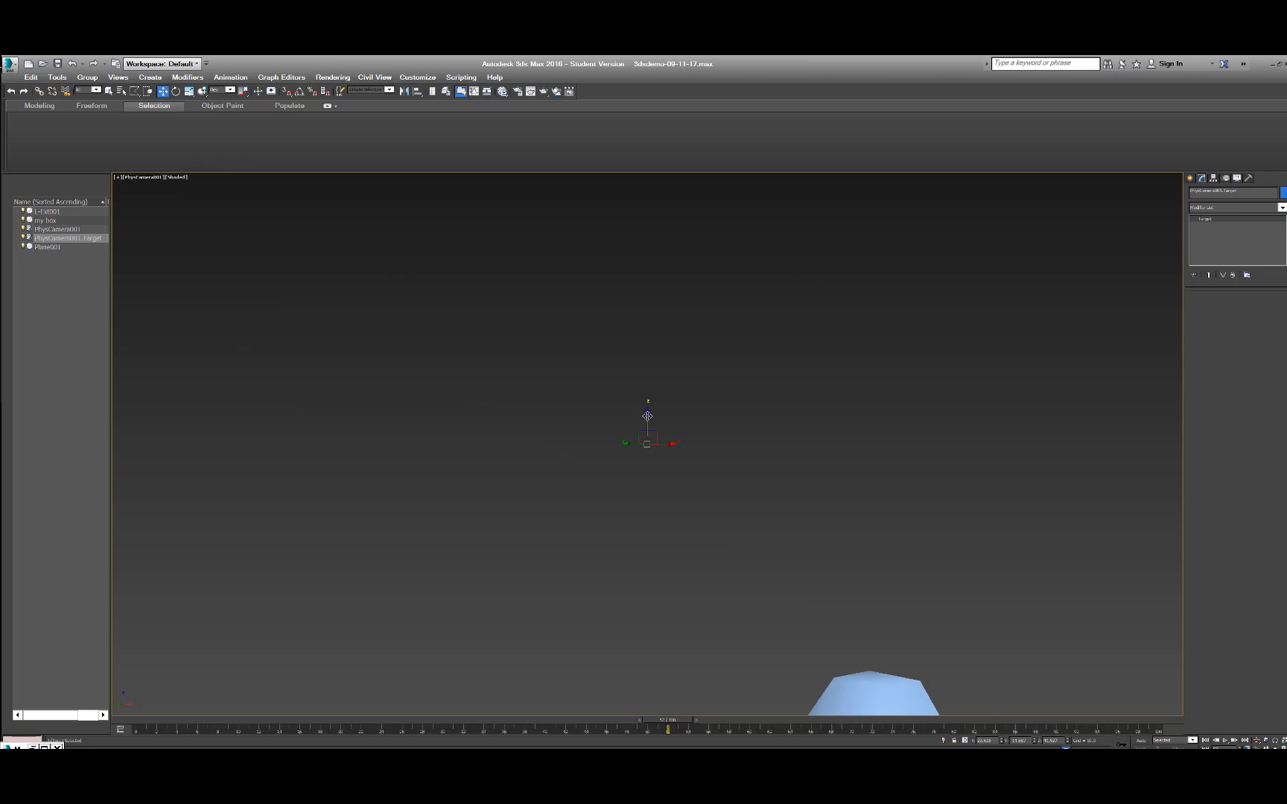
left_click_drag(646, 412, 652, 704)
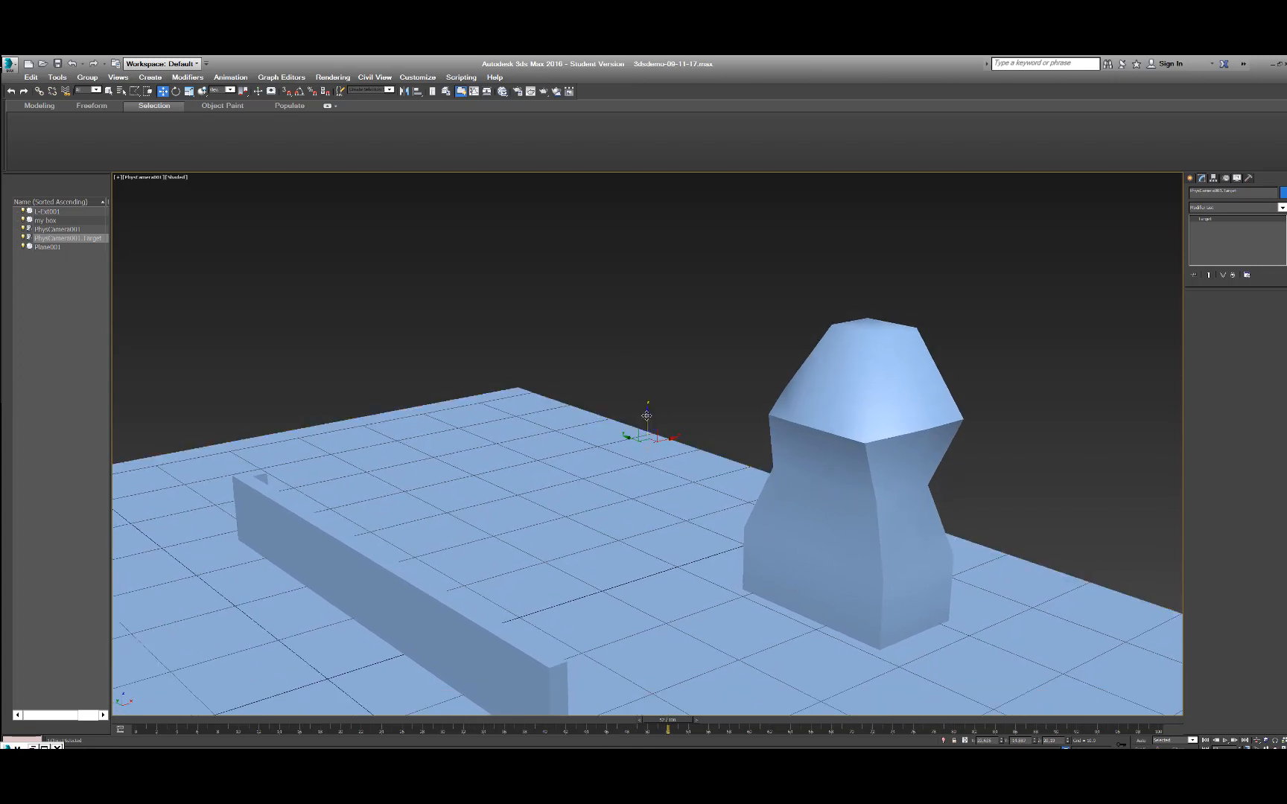
left_click_drag(646, 416, 649, 523)
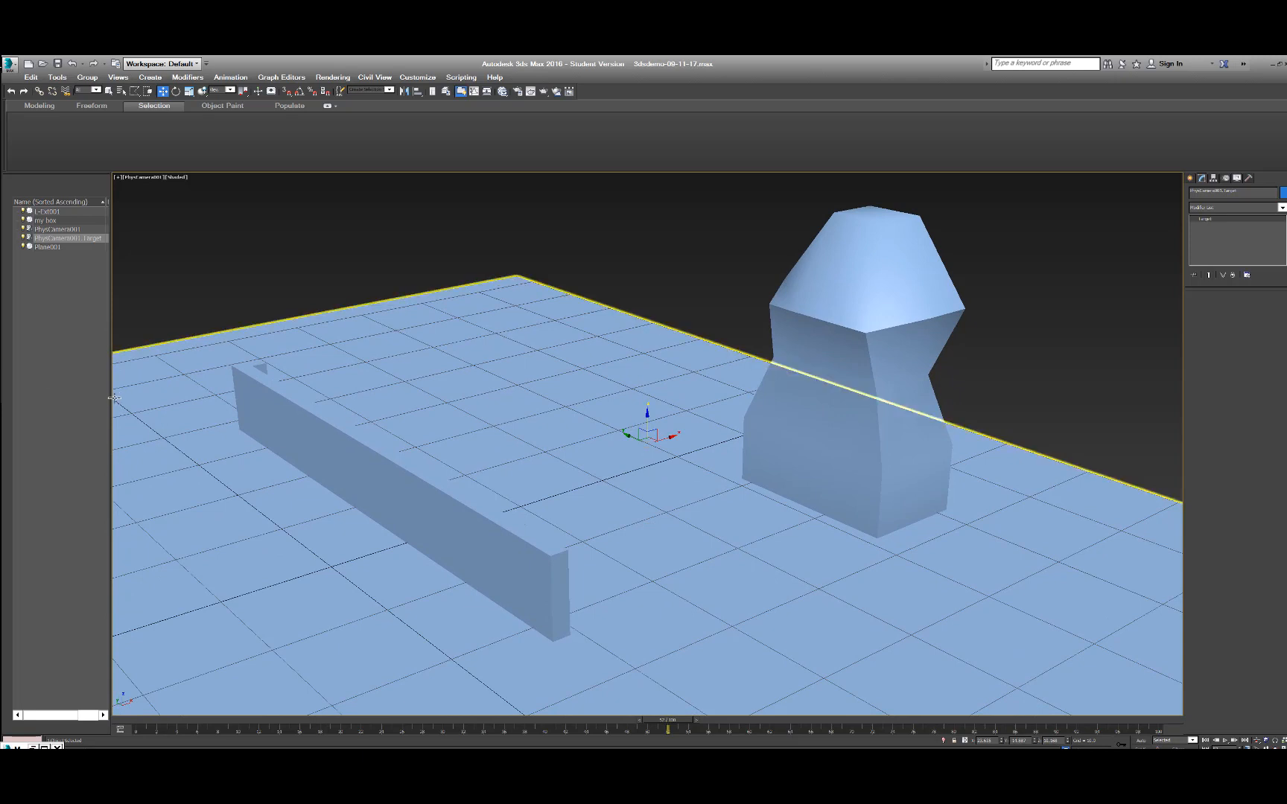
Turn on Auto Key and set the timeline to frame 0 with the camera's target ready for moving.
left_click_drag(108, 403, 42, 407)
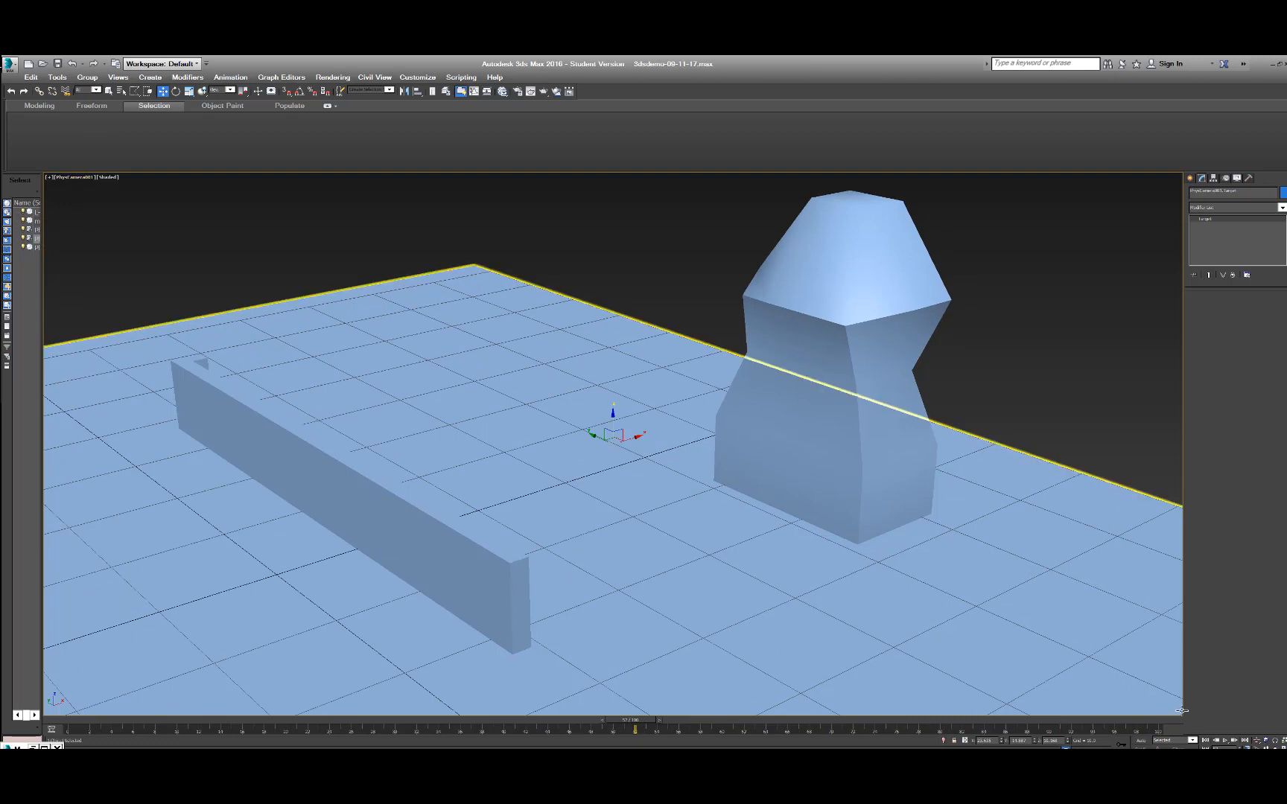
left_click(1140, 741)
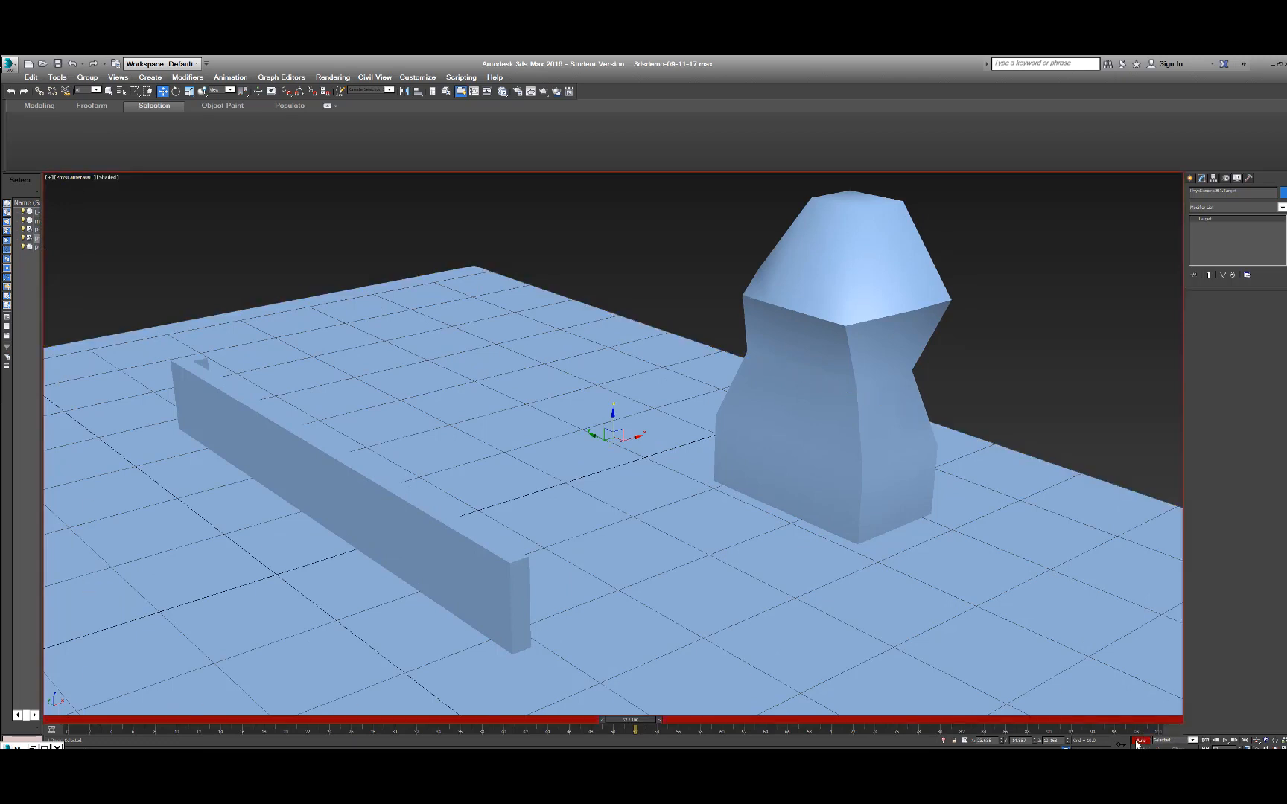
left_click_drag(631, 720, 43, 720)
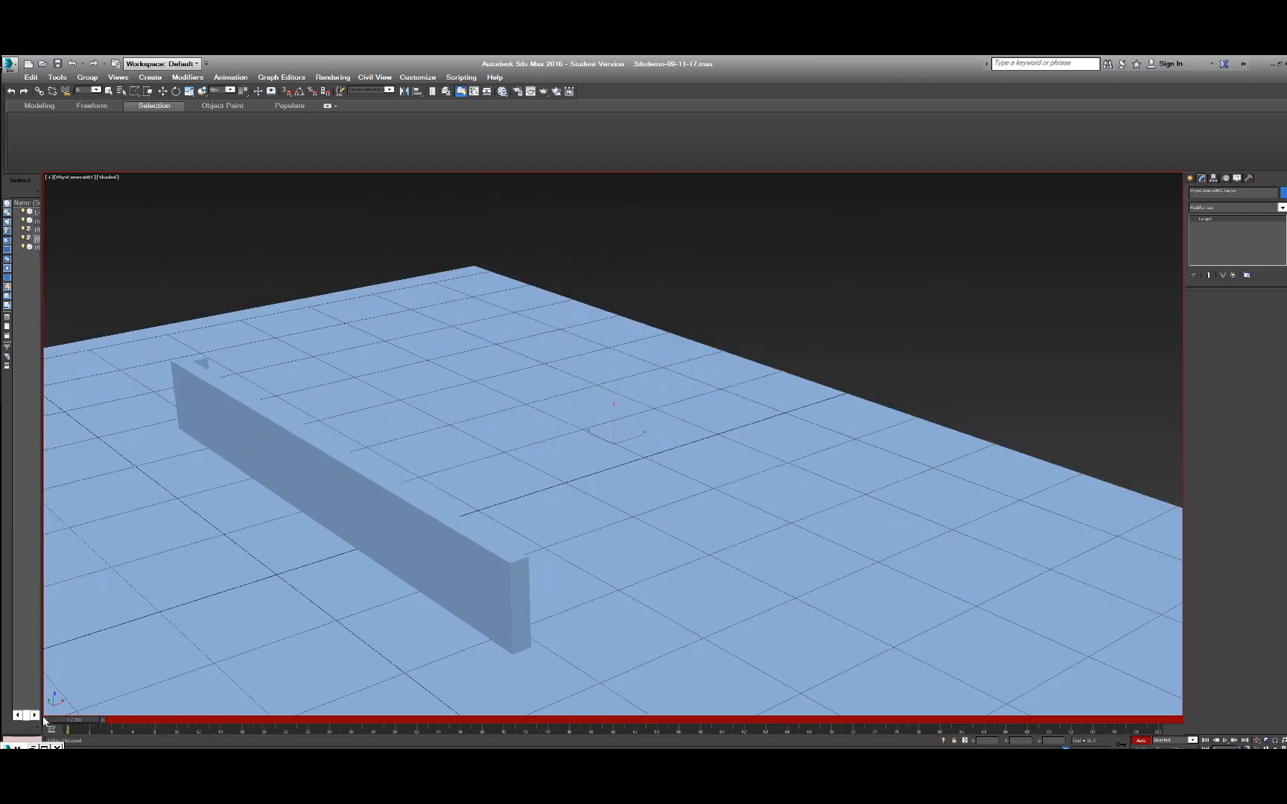
key("w")
left_click_drag(39, 255, 108, 251)
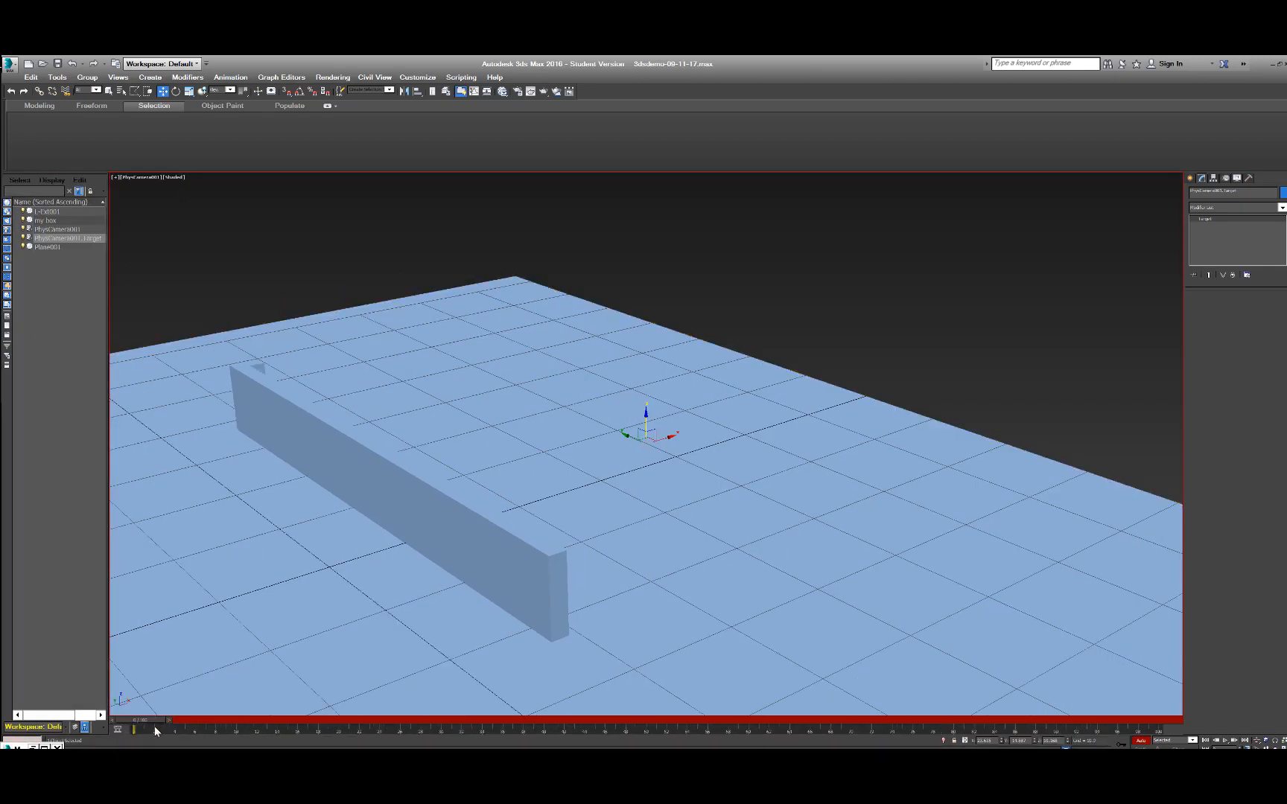
mouse_move(152, 718)
left_mouse_down()
mouse_move(425, 717)
mouse_move(131, 721)
left_mouse_up()
key("w")
Go to frame 100 on the timeline, switch from the camera view to the perspective view and clear the selection.
left_click_drag(140, 721, 1134, 699)
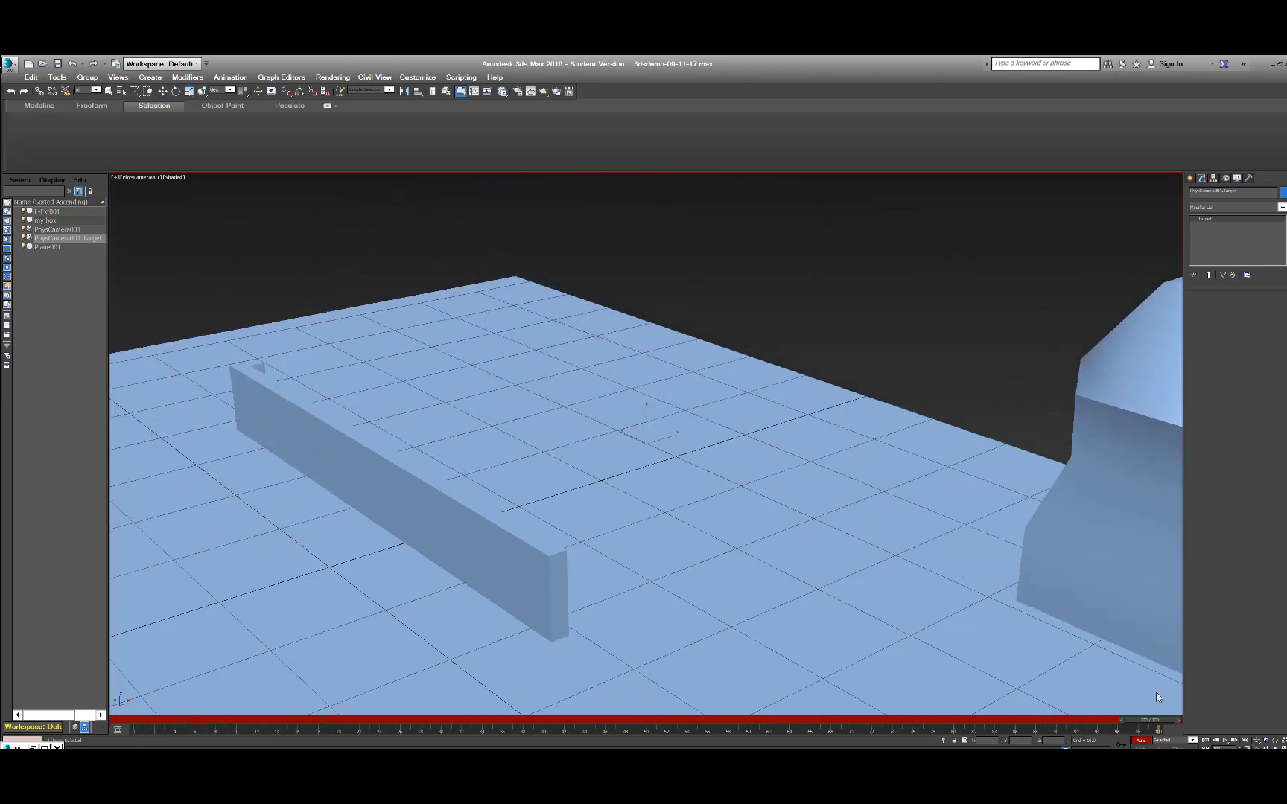
key("w")
key("p")
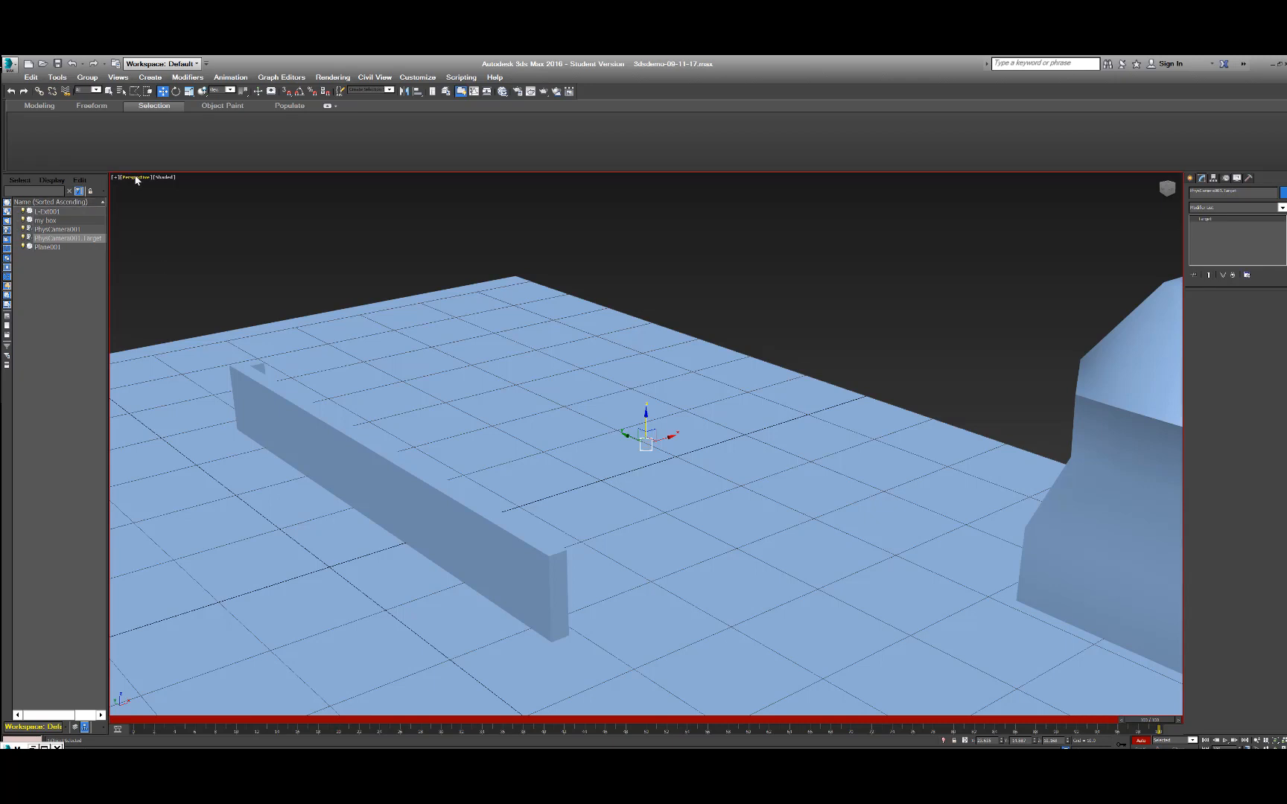
key("c")
key("p")
left_click(244, 228)
Select the camera's target, move it straight up to keyframe it at frame 100, and return to the camera view.
scroll(245, 227, "down", 10)
scroll(245, 231, "up", 2)
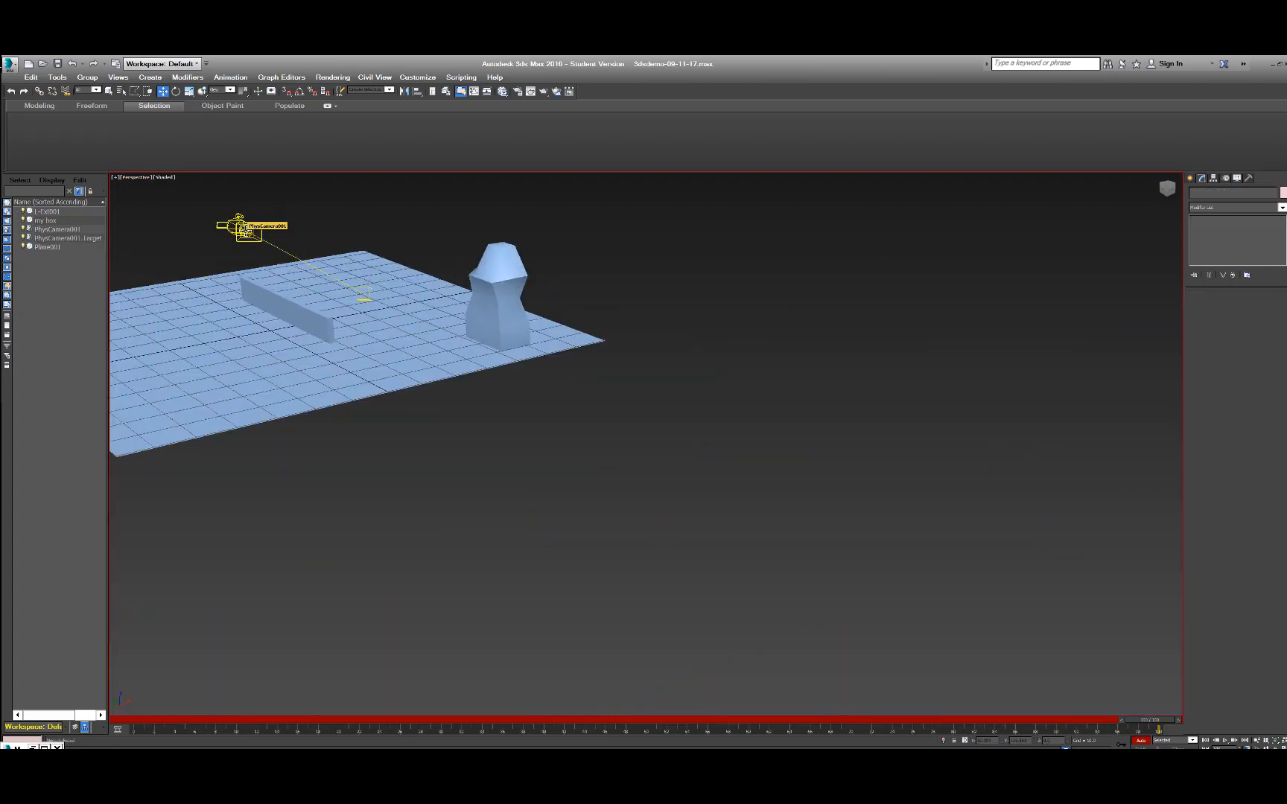
scroll(264, 248, "down", 2)
middle_click_drag(264, 247, 356, 420)
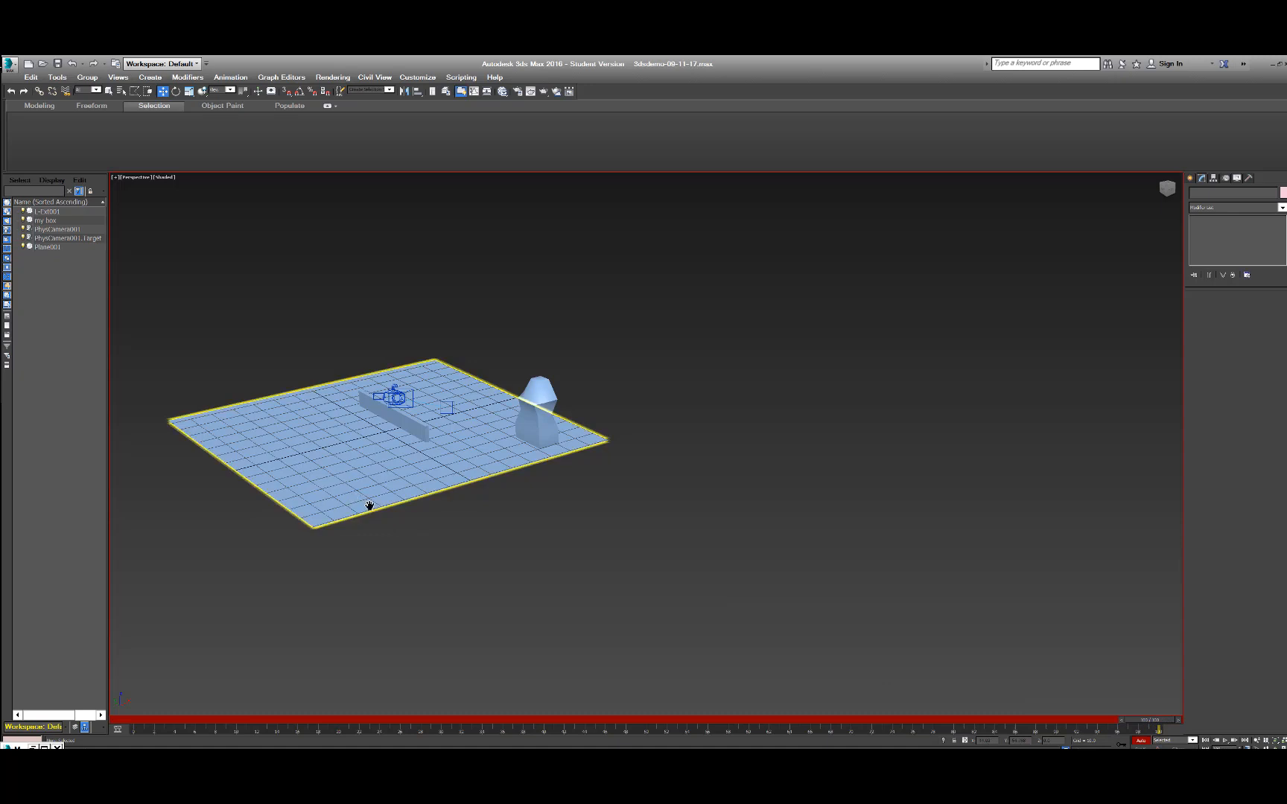
middle_click_drag(507, 424, 586, 451)
scroll(586, 451, "up", 4)
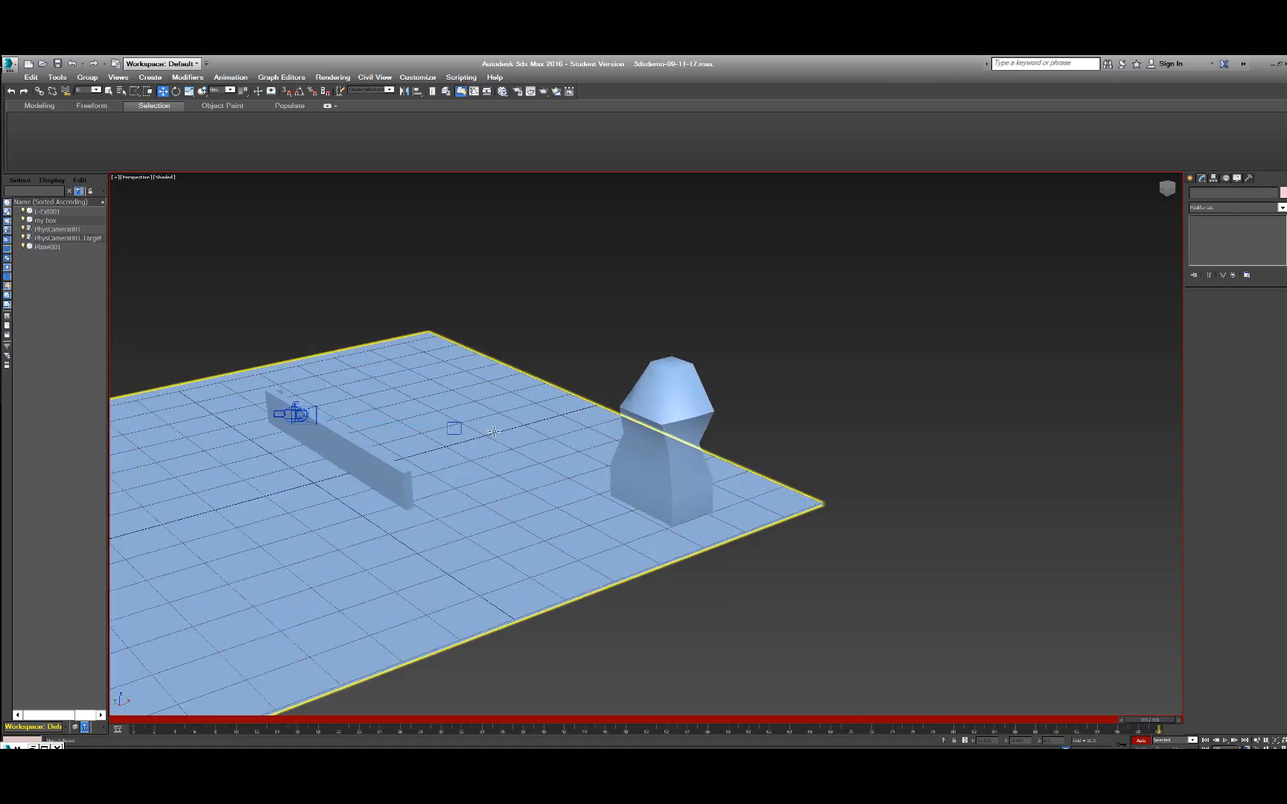
left_click(68, 238)
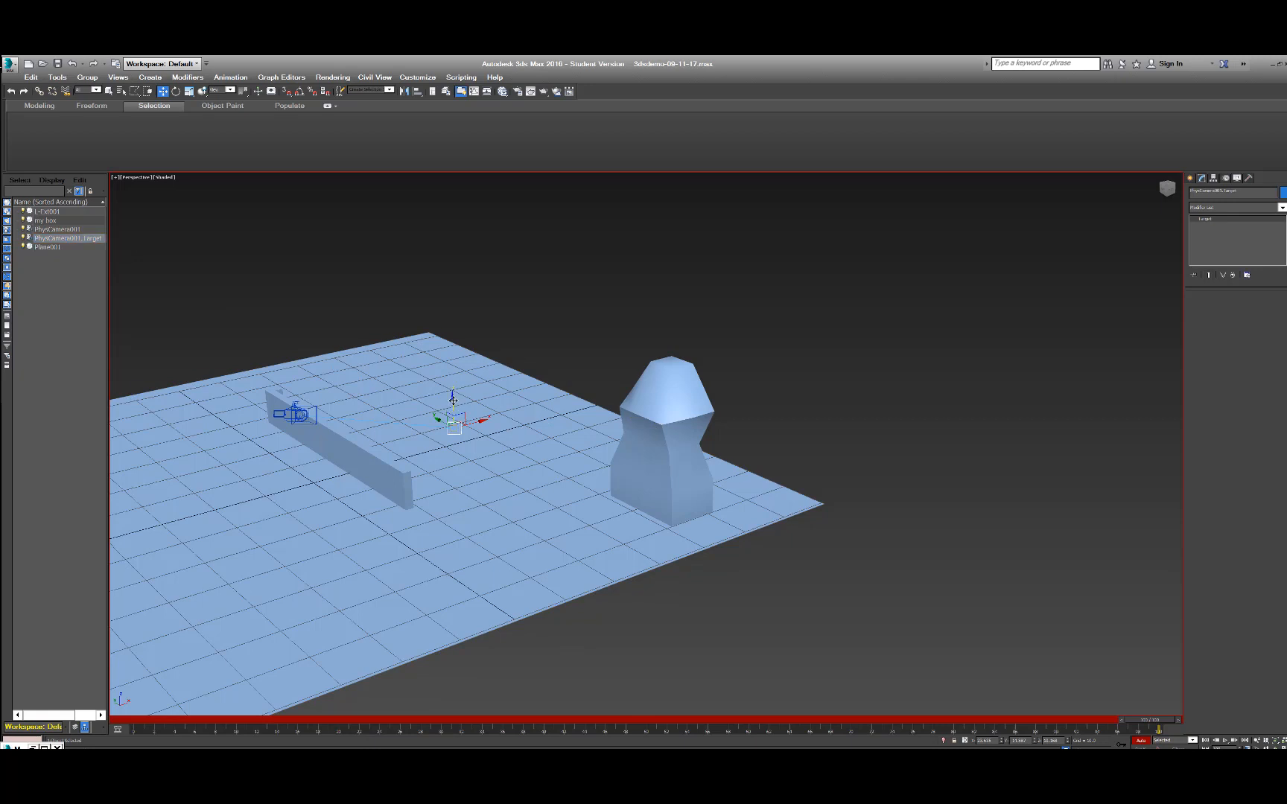
left_click_drag(452, 401, 449, 306)
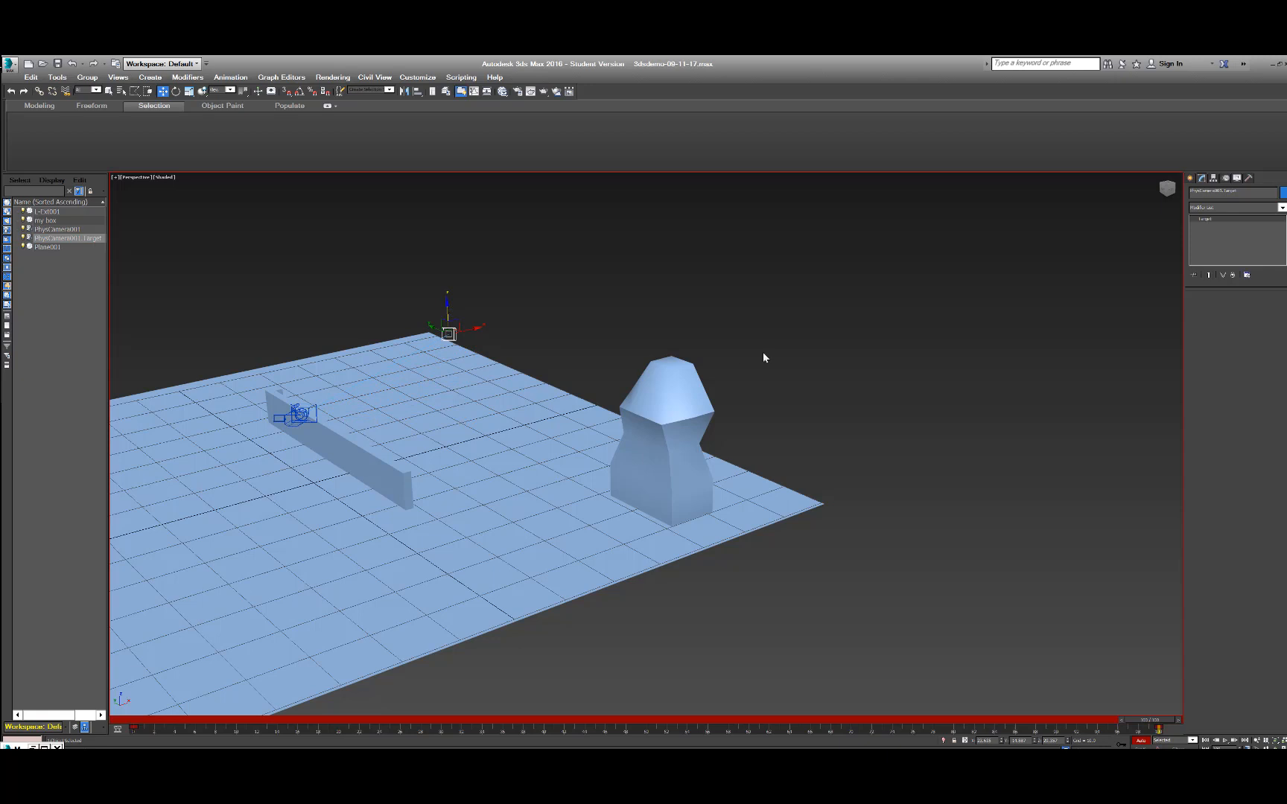
key("c")
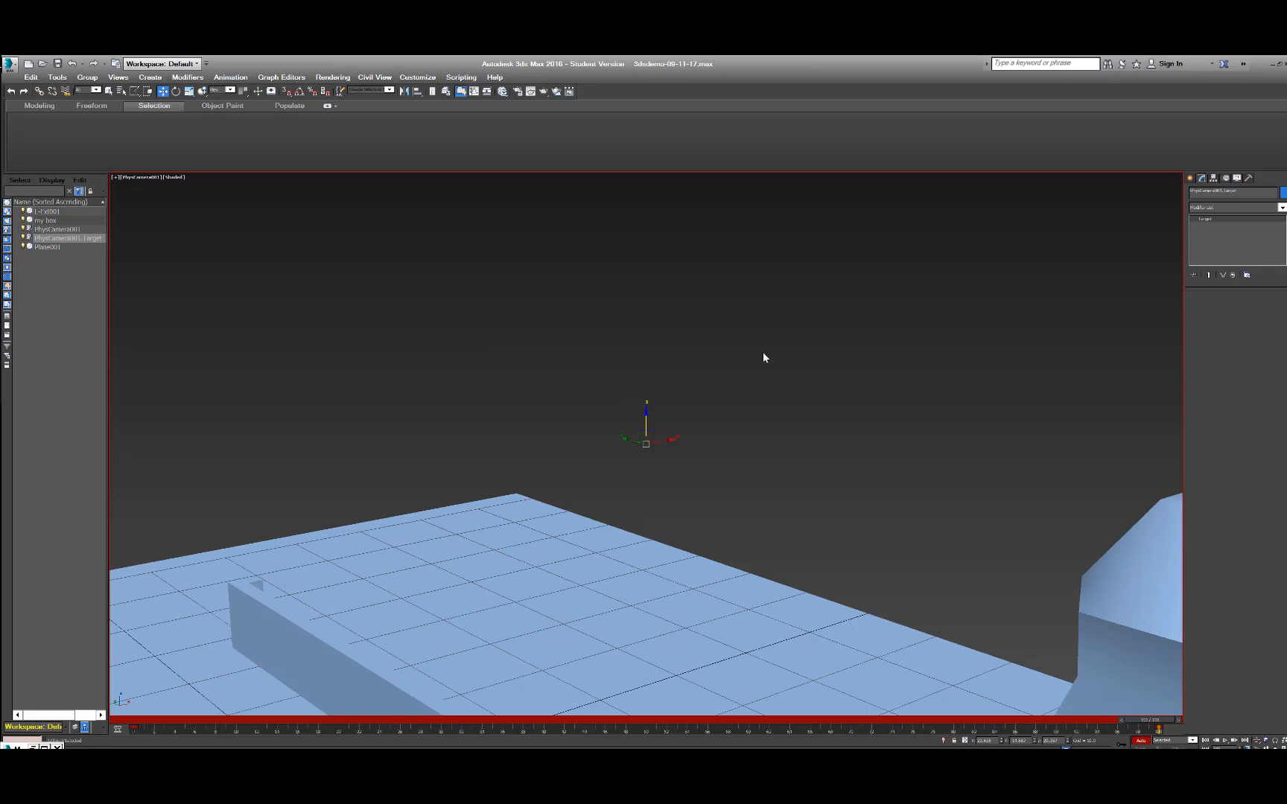
Raise the camera's target further along its vertical axis at frame 100 while looking through the camera.
left_click_drag(647, 419, 648, 253)
left_click_drag(654, 173, 657, 315)
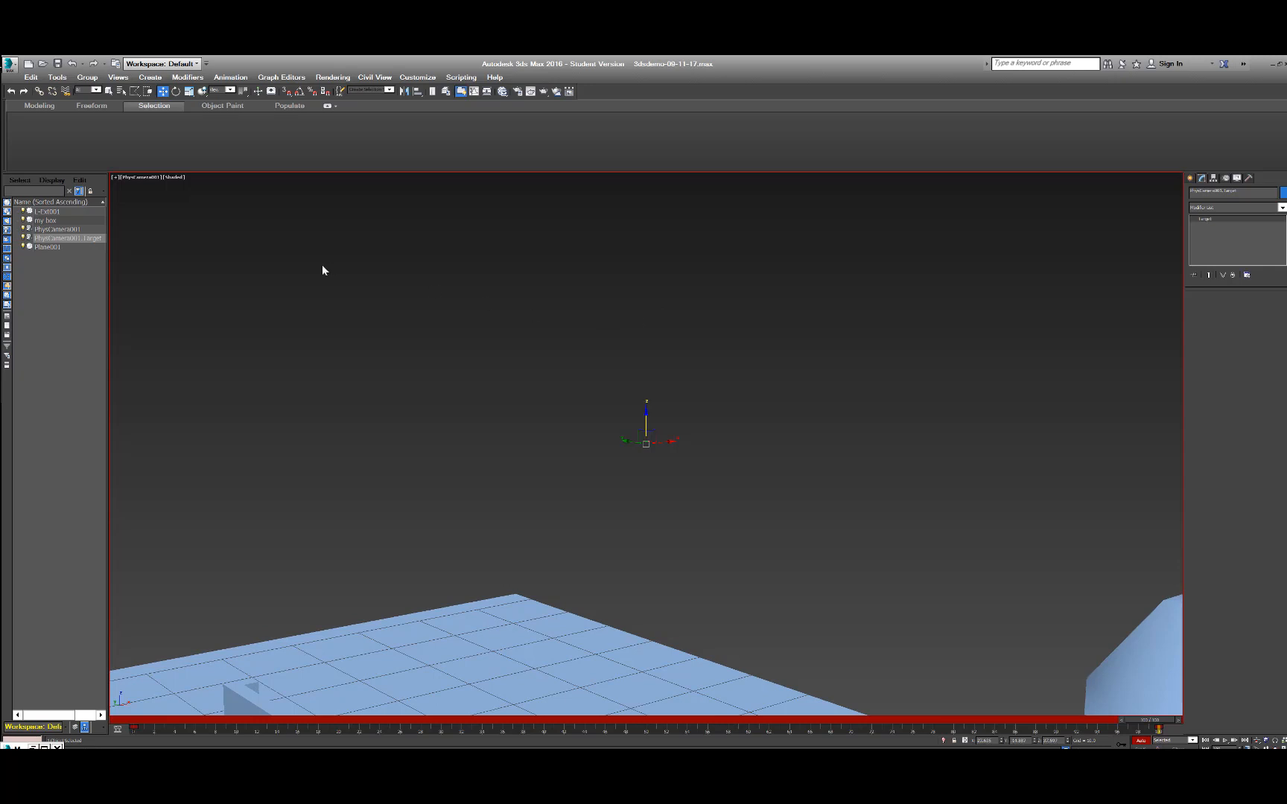
key("q")
Turn off Auto Key, play the animation through the camera view and stop the playback.
left_click(1142, 741)
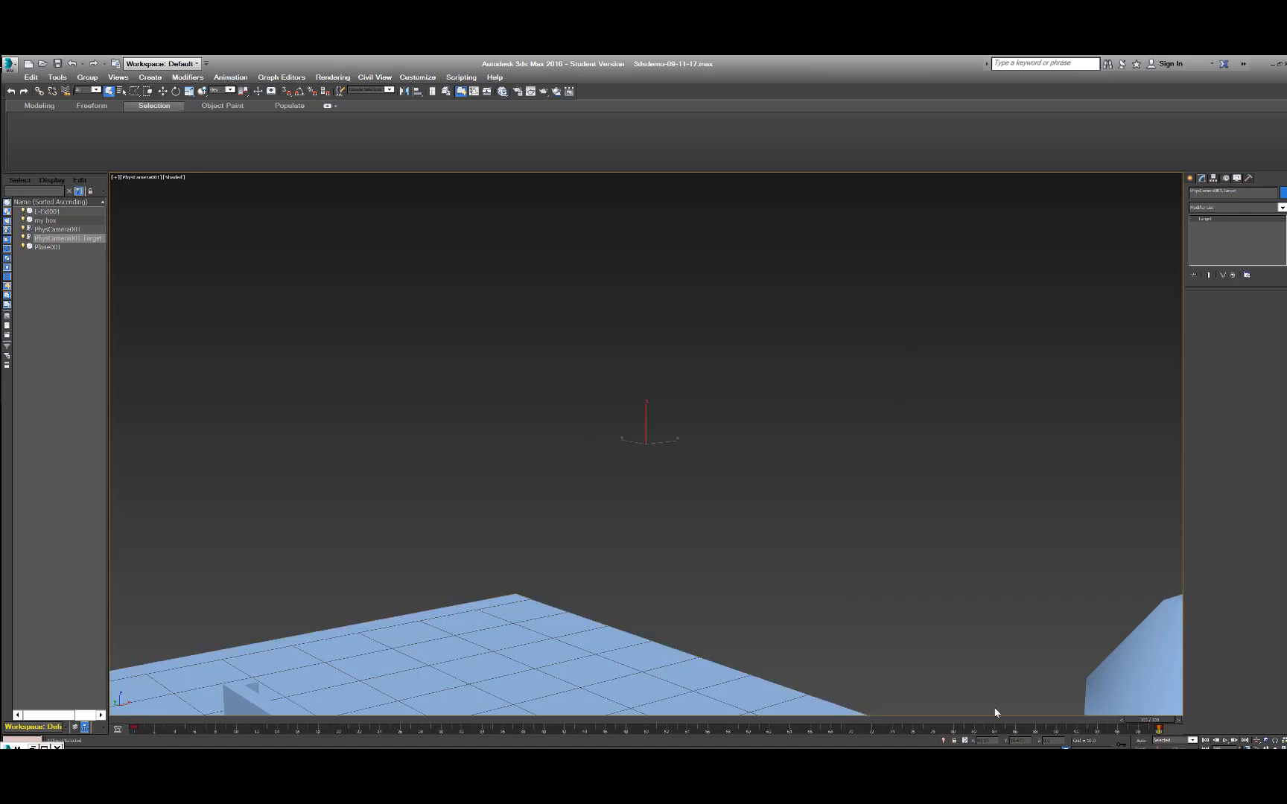
left_click(1225, 741)
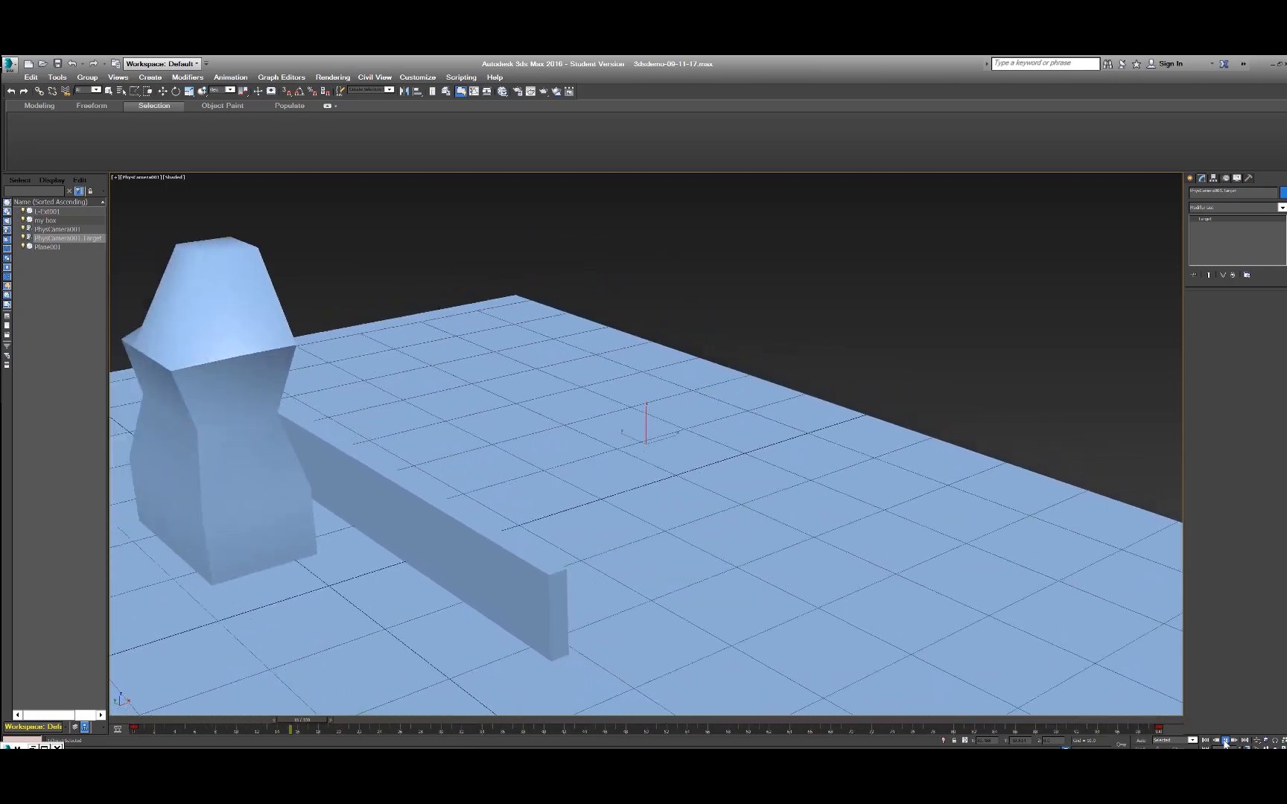
left_click(1224, 743)
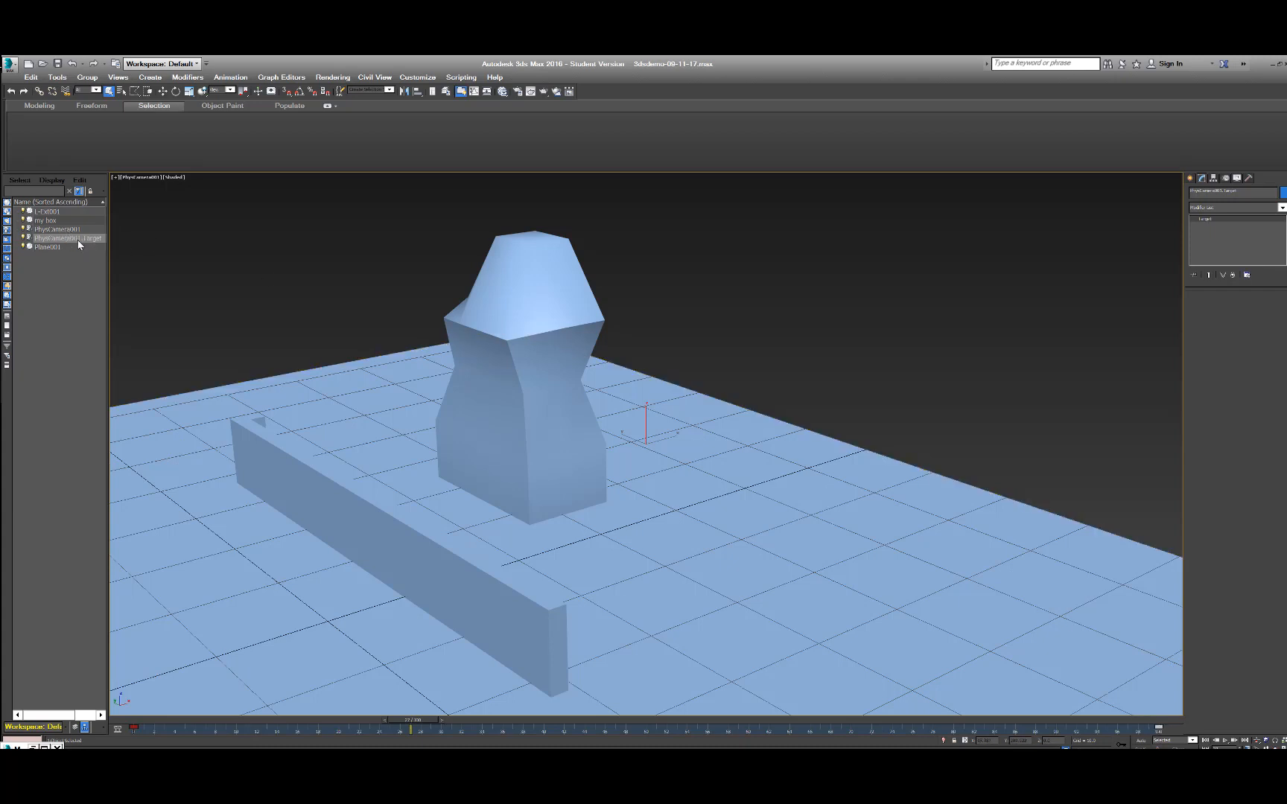
Delete the physical camera and its target, and play back the box's remaining animation in the perspective view.
left_click(495, 420)
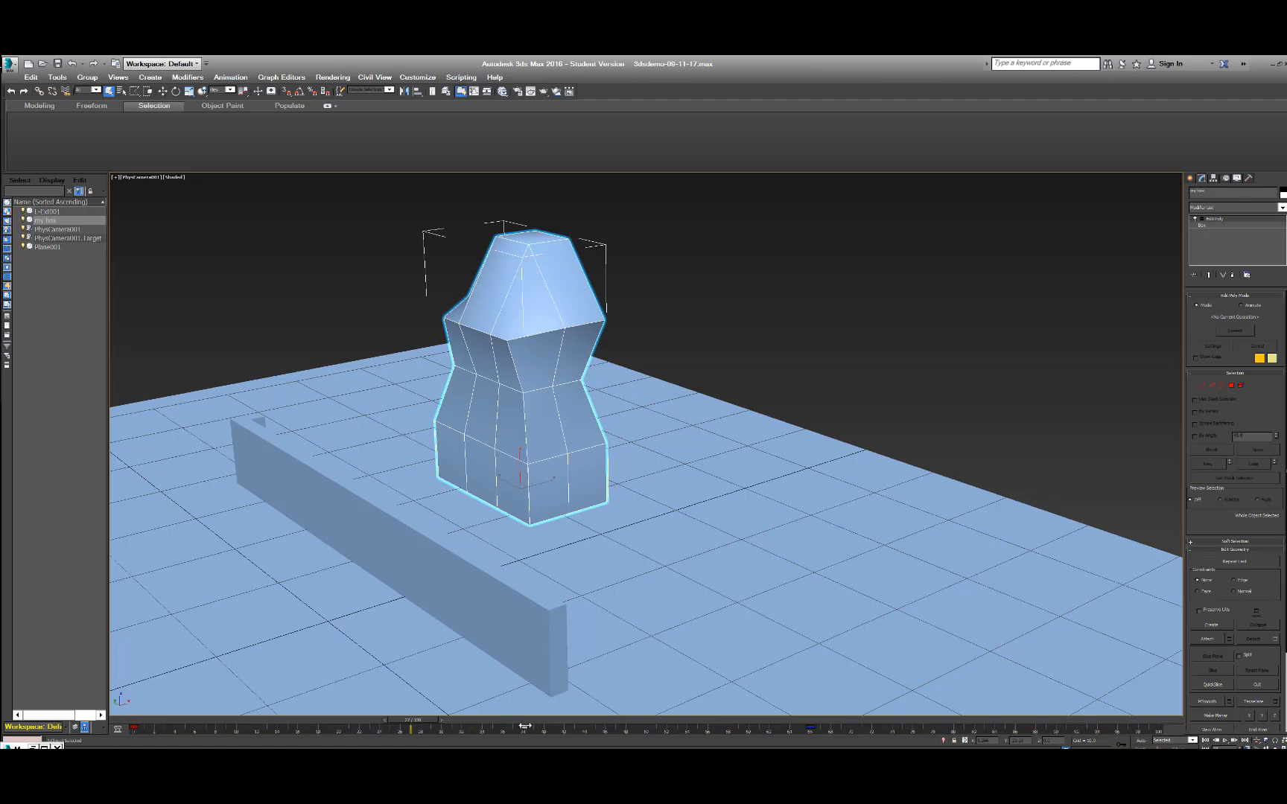
left_click(66, 239)
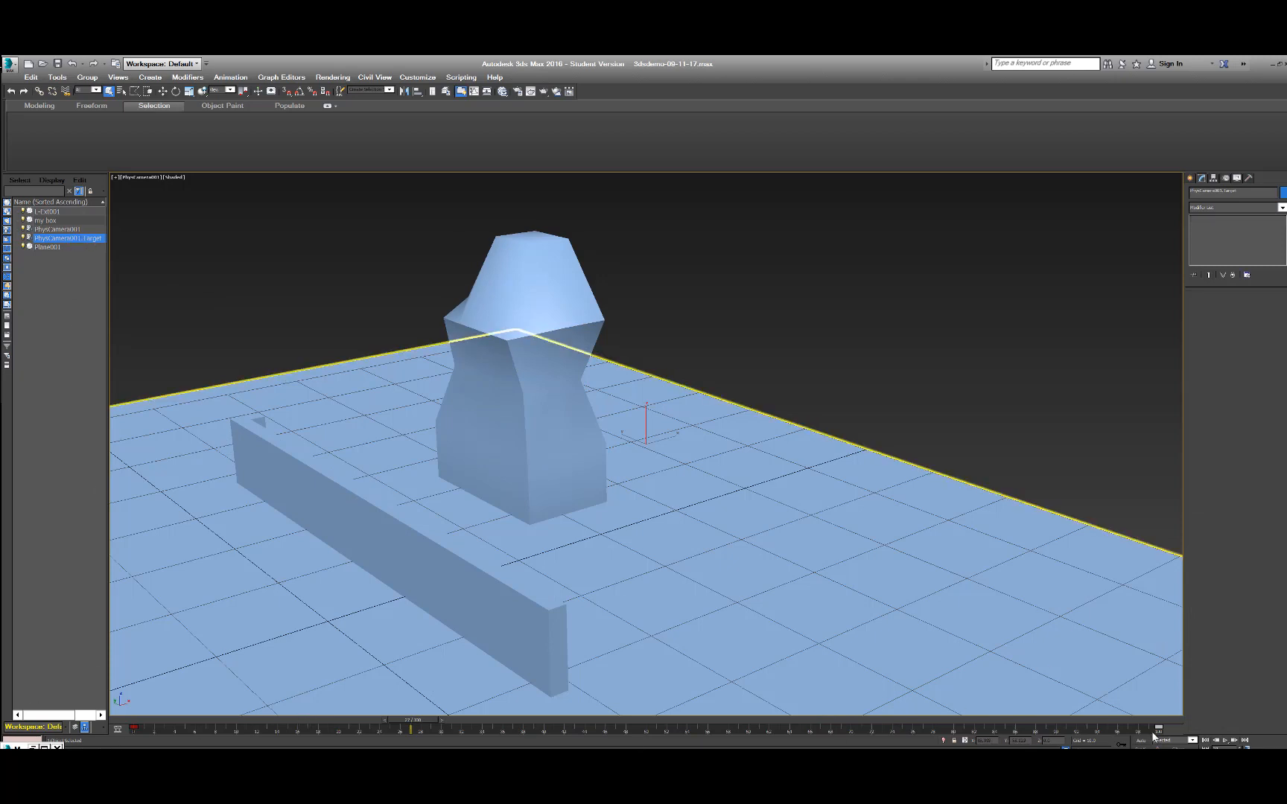
key("Delete")
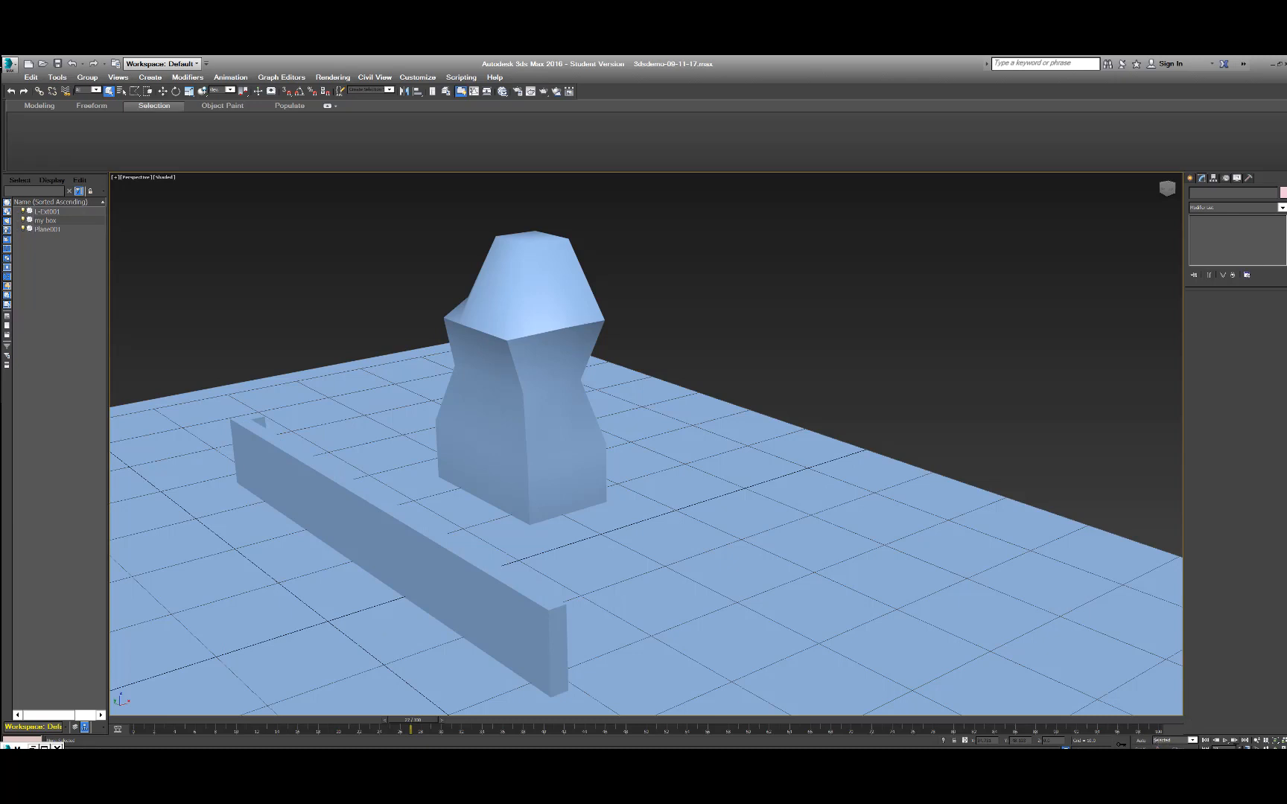
left_click(1225, 742)
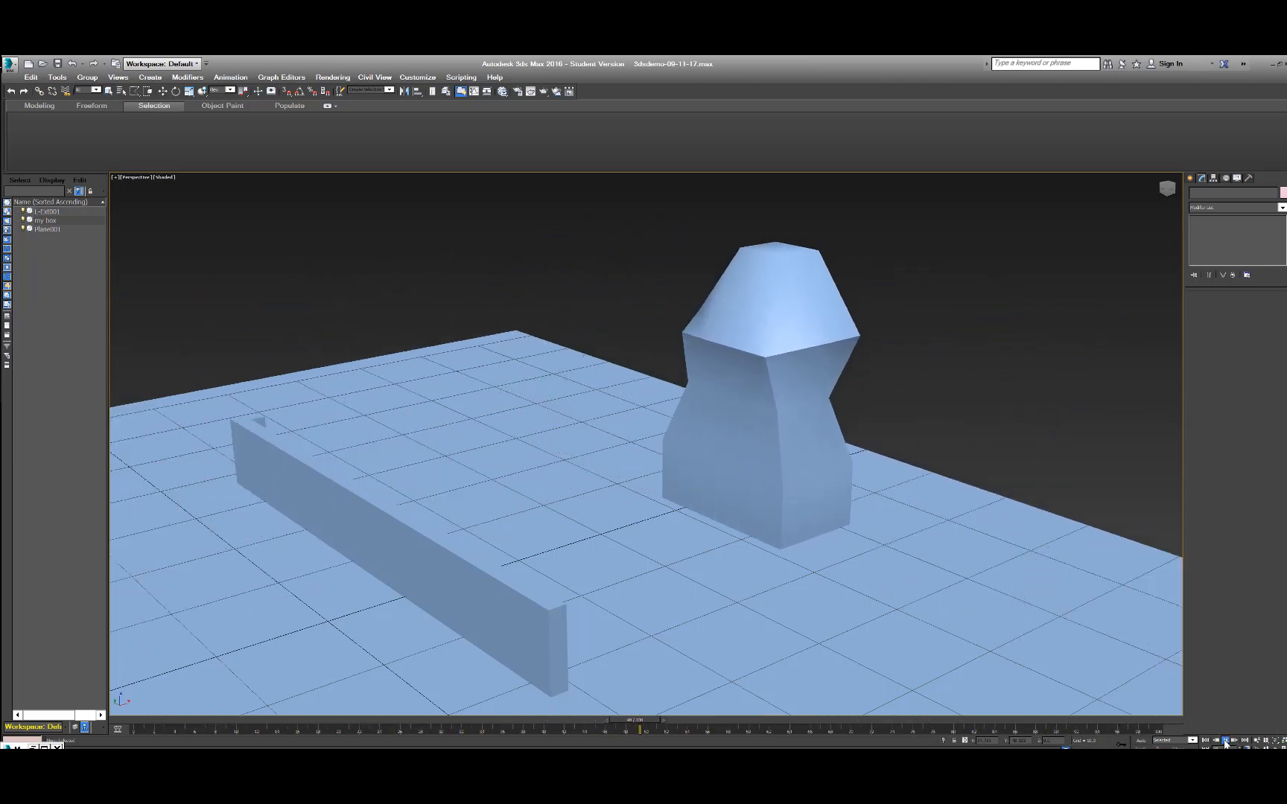
left_click(1225, 742)
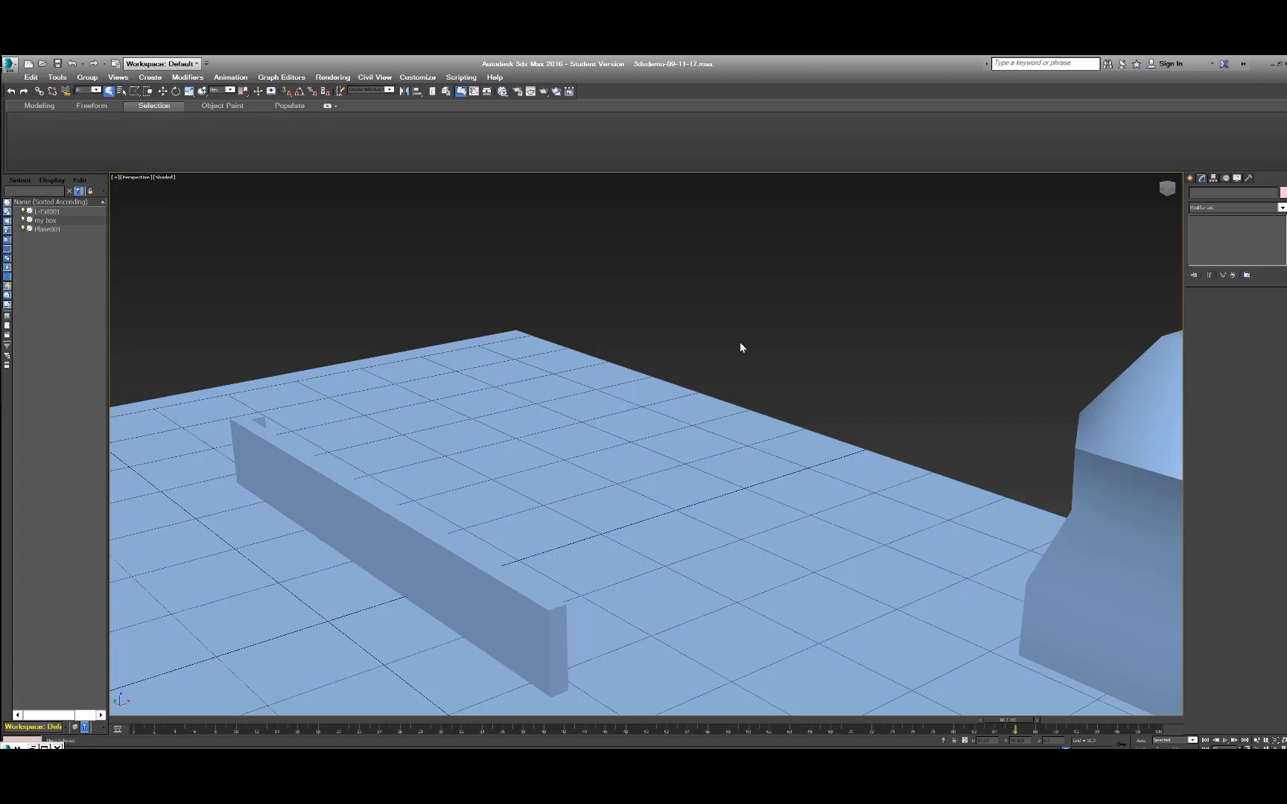
Select the L-shaped wall and move it along the X axis away from the reshaped box, toward the plane's opposite edge.
scroll(785, 406, "down", 5)
scroll(785, 405, "up", 2)
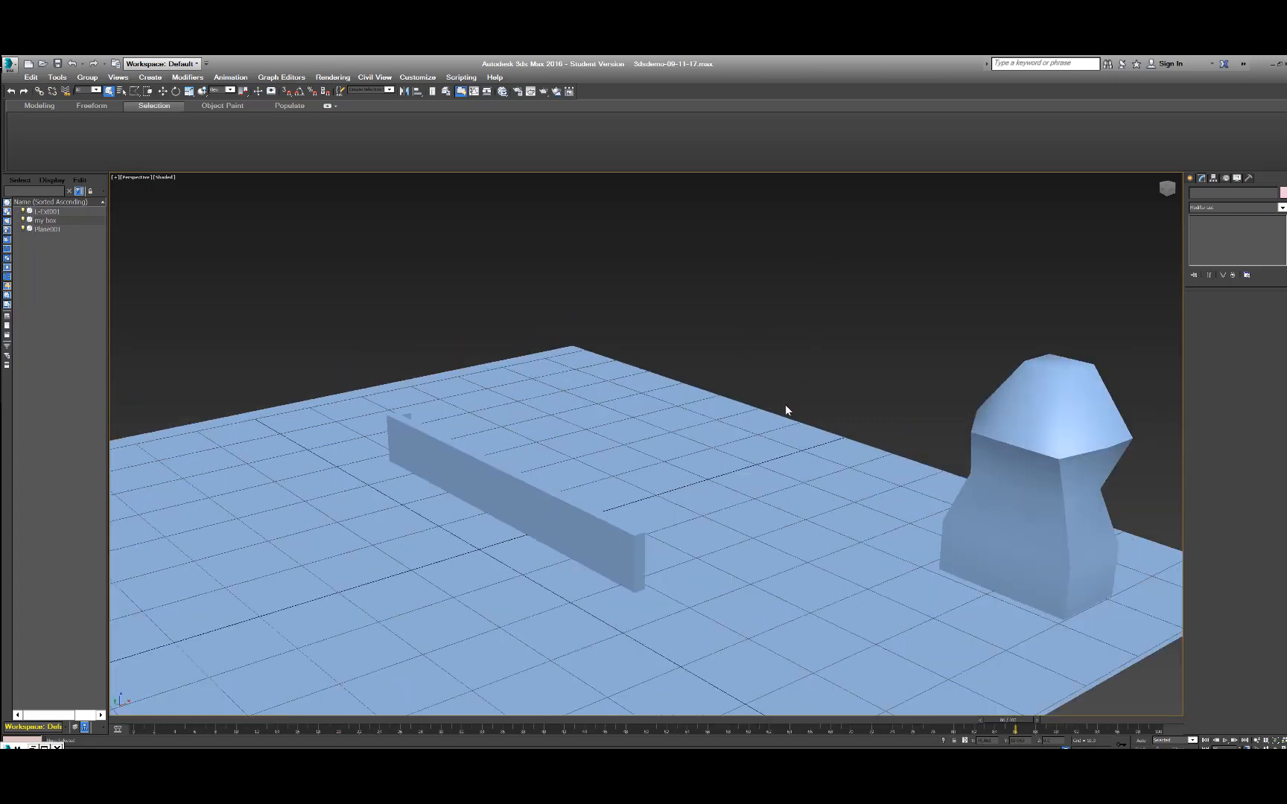
scroll(786, 405, "down", 2)
middle_click_drag(786, 501, 655, 497, "alt")
left_click(629, 493)
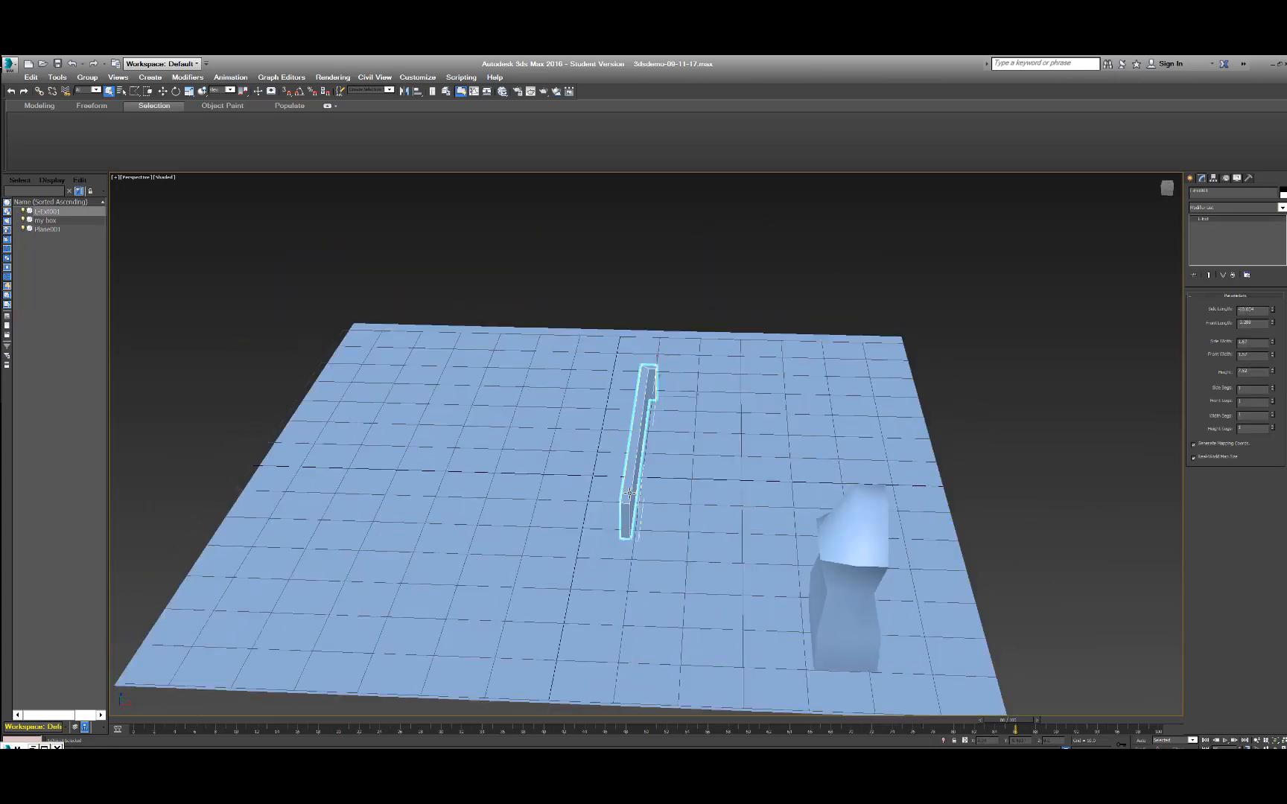
key("w")
left_click_drag(687, 395, 470, 388)
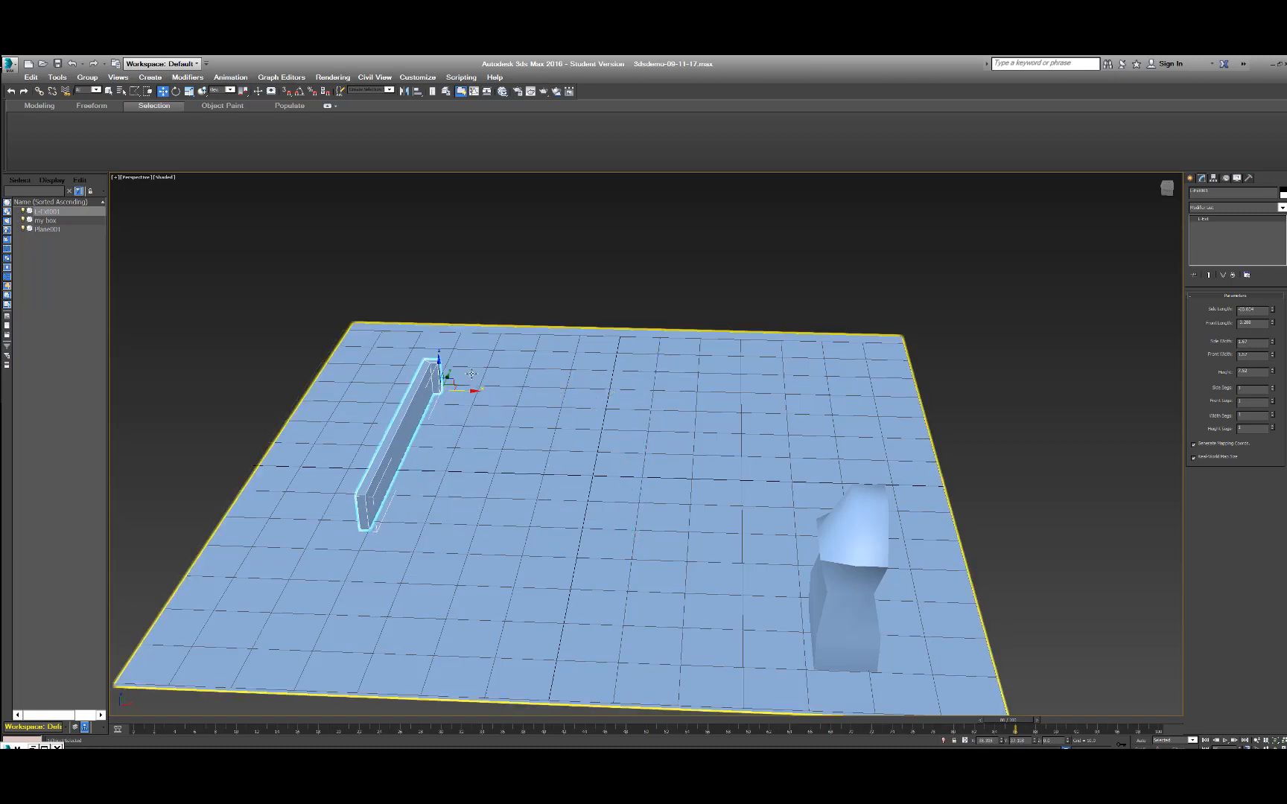
Rotate the wall about its X axis until it stands upright, and raise it so most of it rises above the plane.
key("e")
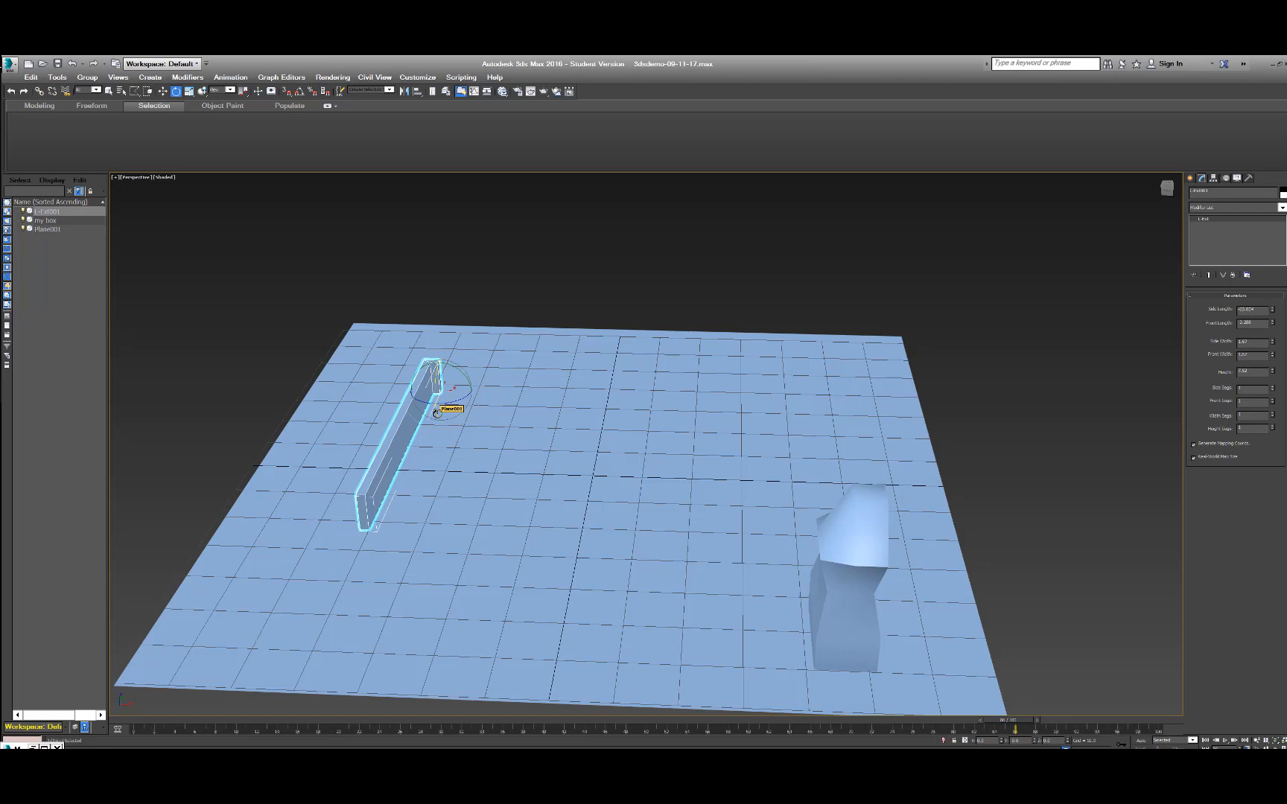
left_click_drag(445, 408, 472, 481)
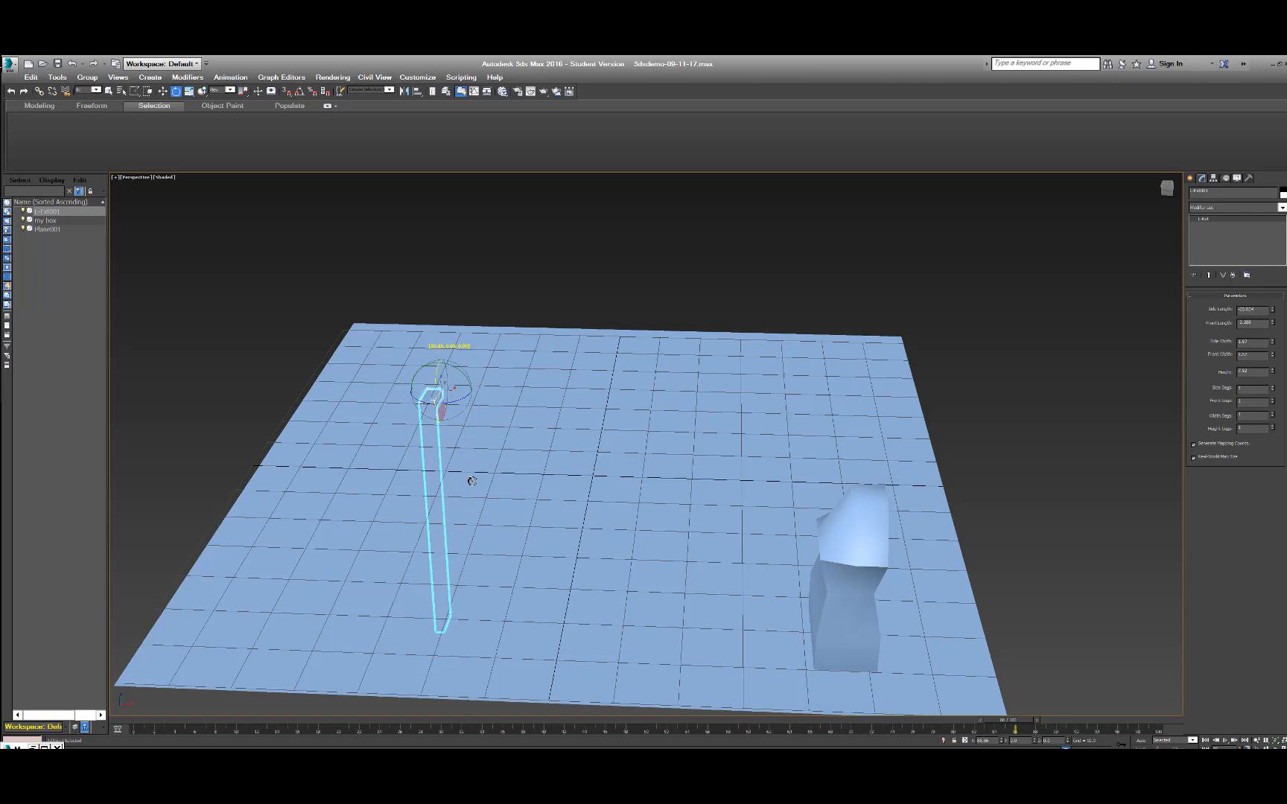
left_click_drag(471, 480, 469, 477)
key("w")
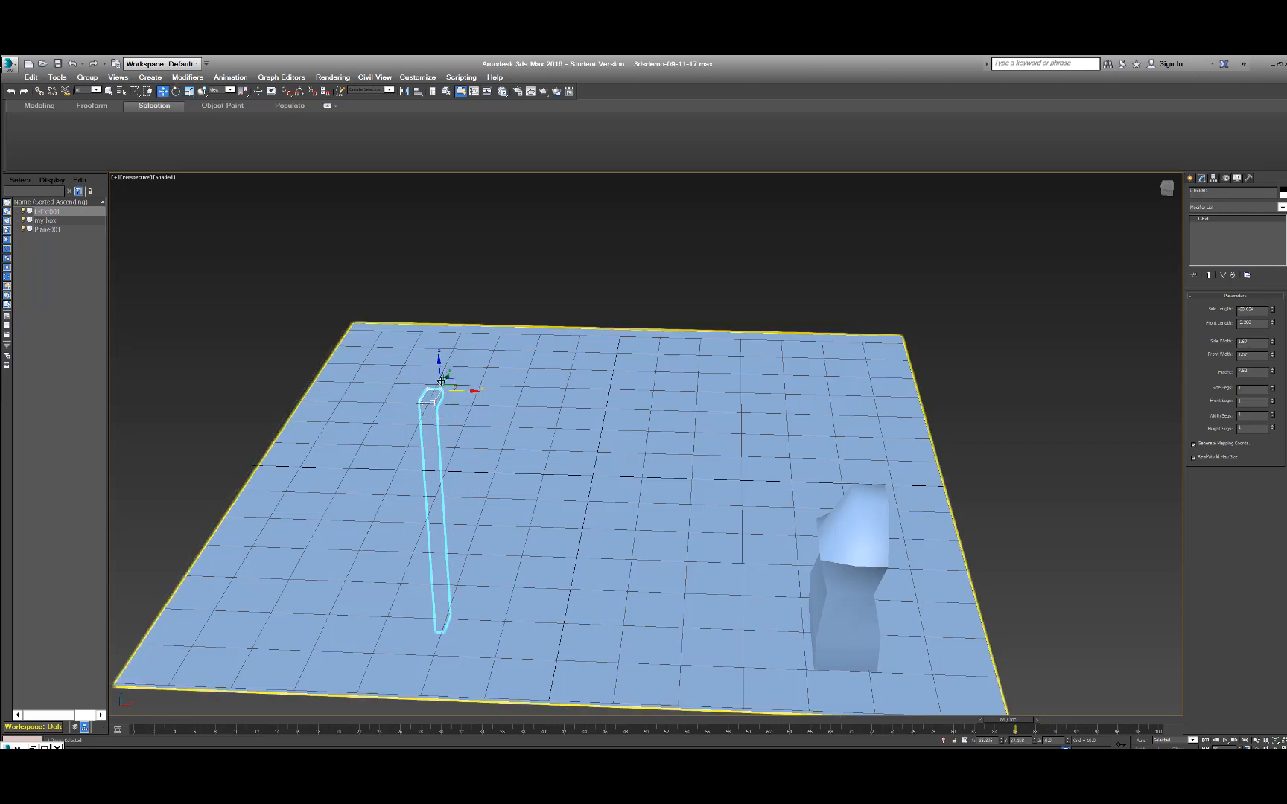
left_click_drag(441, 374, 424, 178)
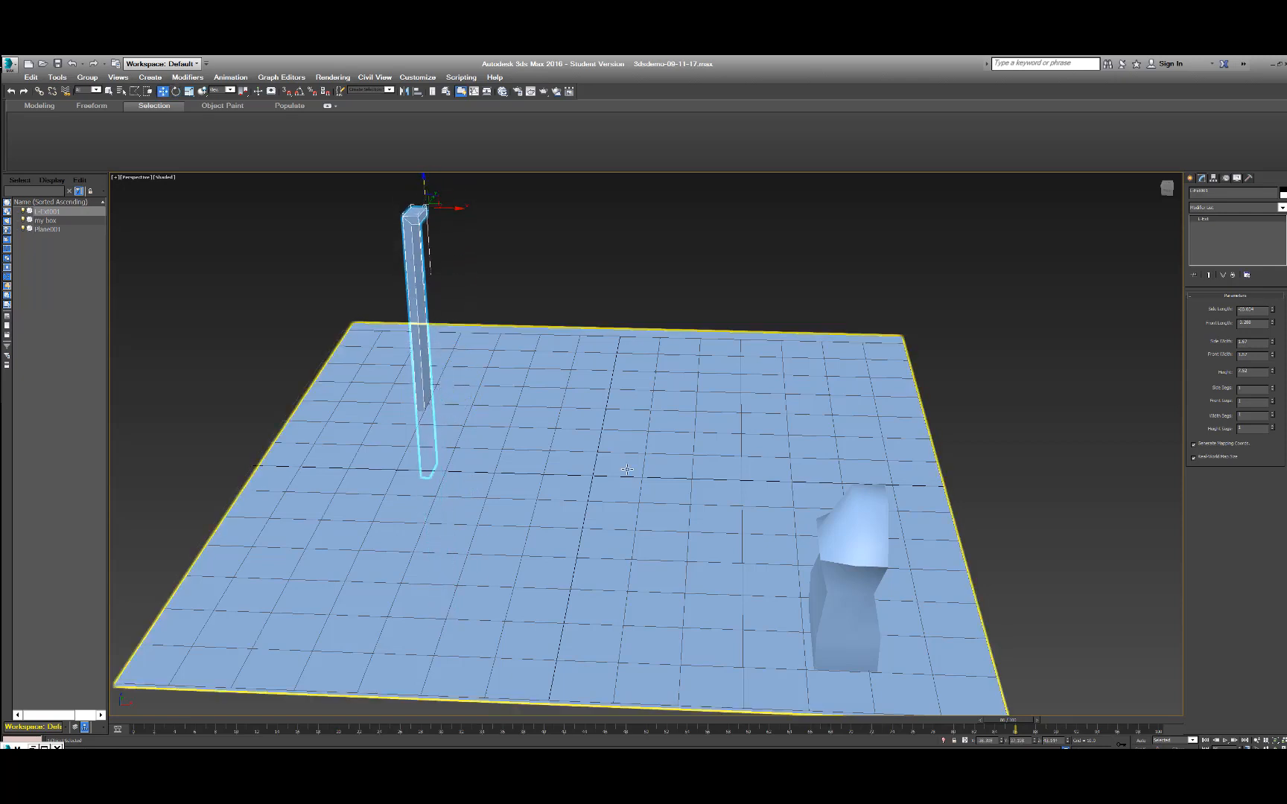
key("q")
left_click(582, 196)
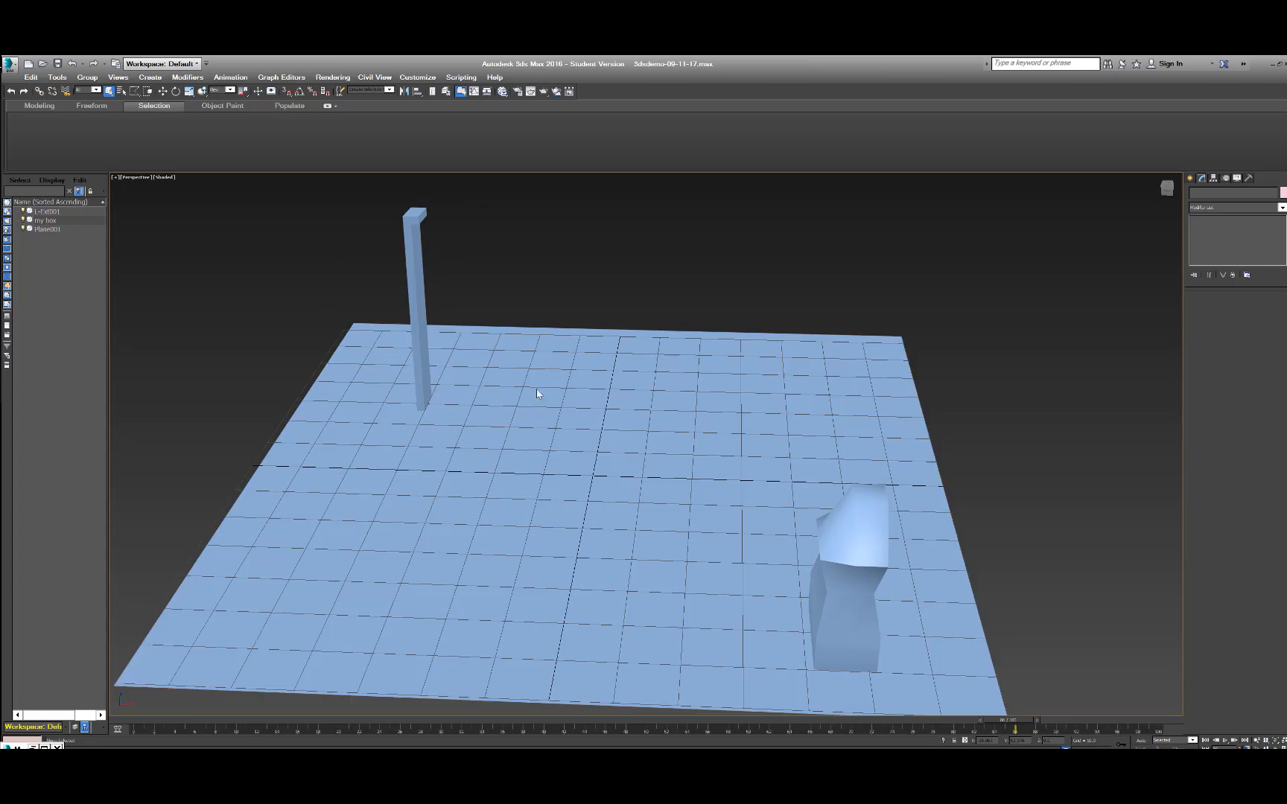
Select the upright wall again and activate the Move tool.
middle_click_drag(528, 445, 523, 431)
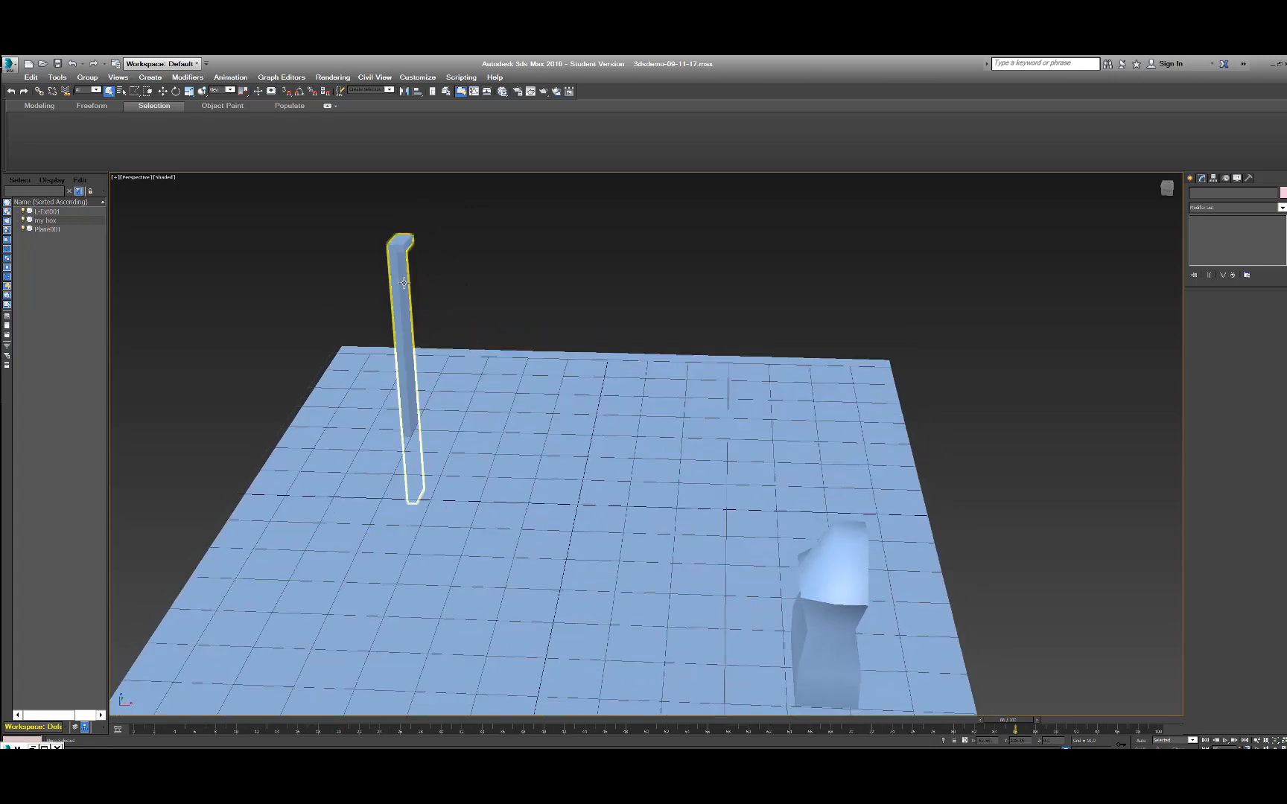
left_click(403, 283)
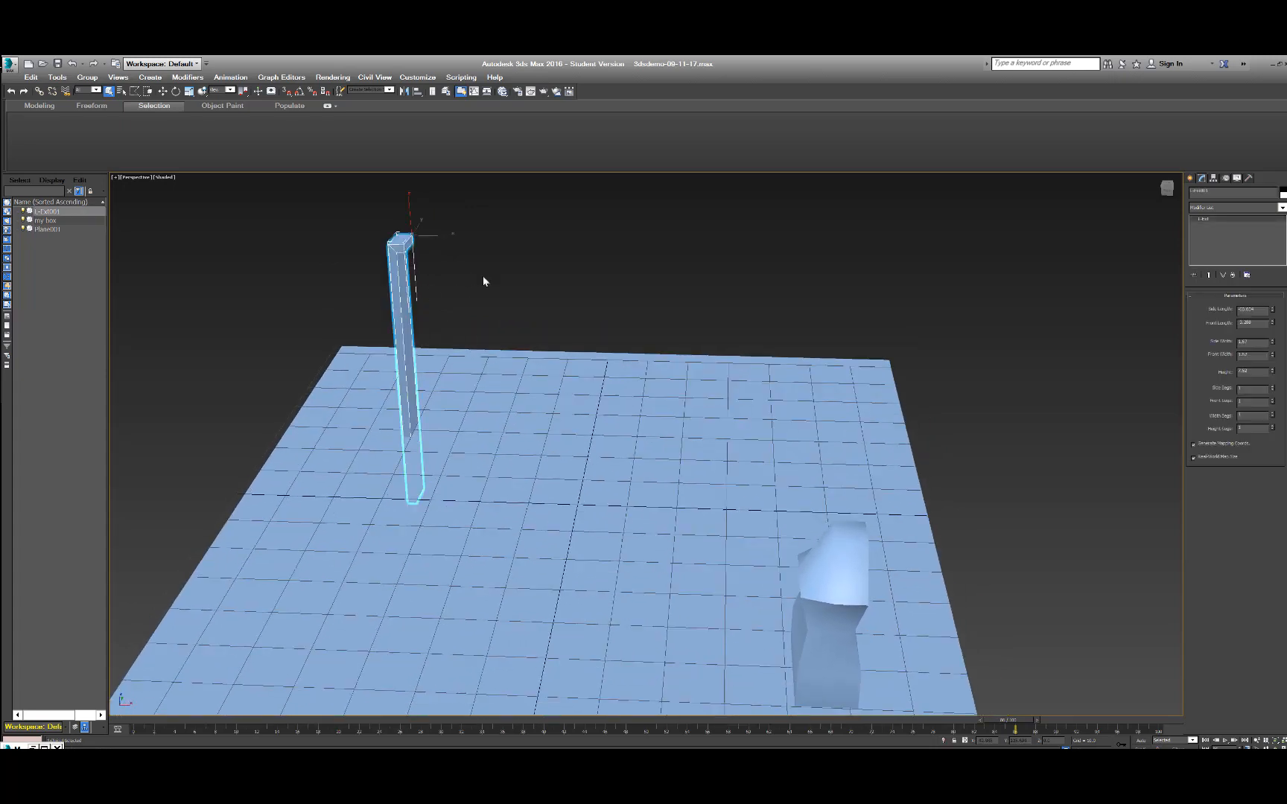
key("w")
middle_click_drag(557, 276, 546, 298)
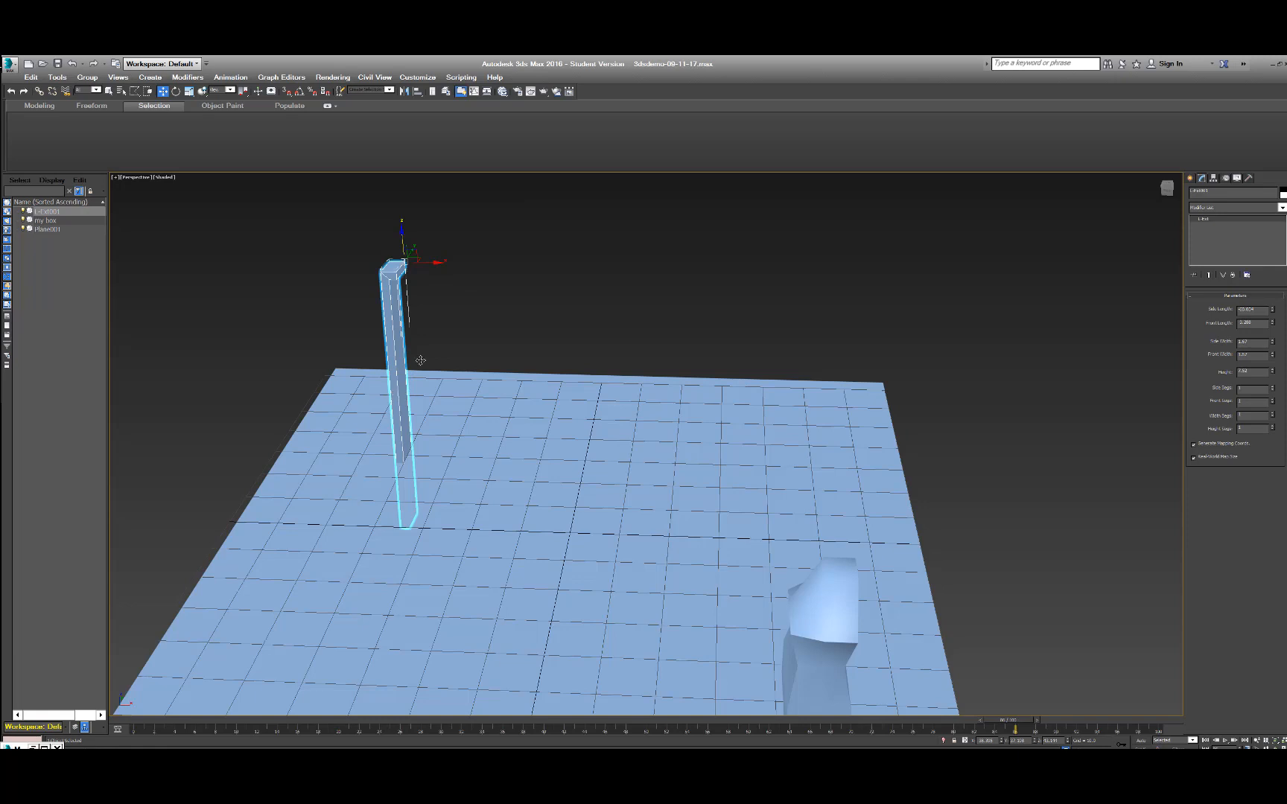
Try rotating the upright wall around the pivot at its upper end, and undo the rotation.
key("e")
mouse_move(432, 258)
left_mouse_down()
mouse_move(434, 290)
mouse_move(439, 255)
left_mouse_up()
key("ctrl+z")
key("w")
key("q")
Show the hierarchy pivot settings for the upright wall and turn on Affect Pivot Only.
left_click(1190, 179)
left_click(1202, 180)
left_click(1213, 178)
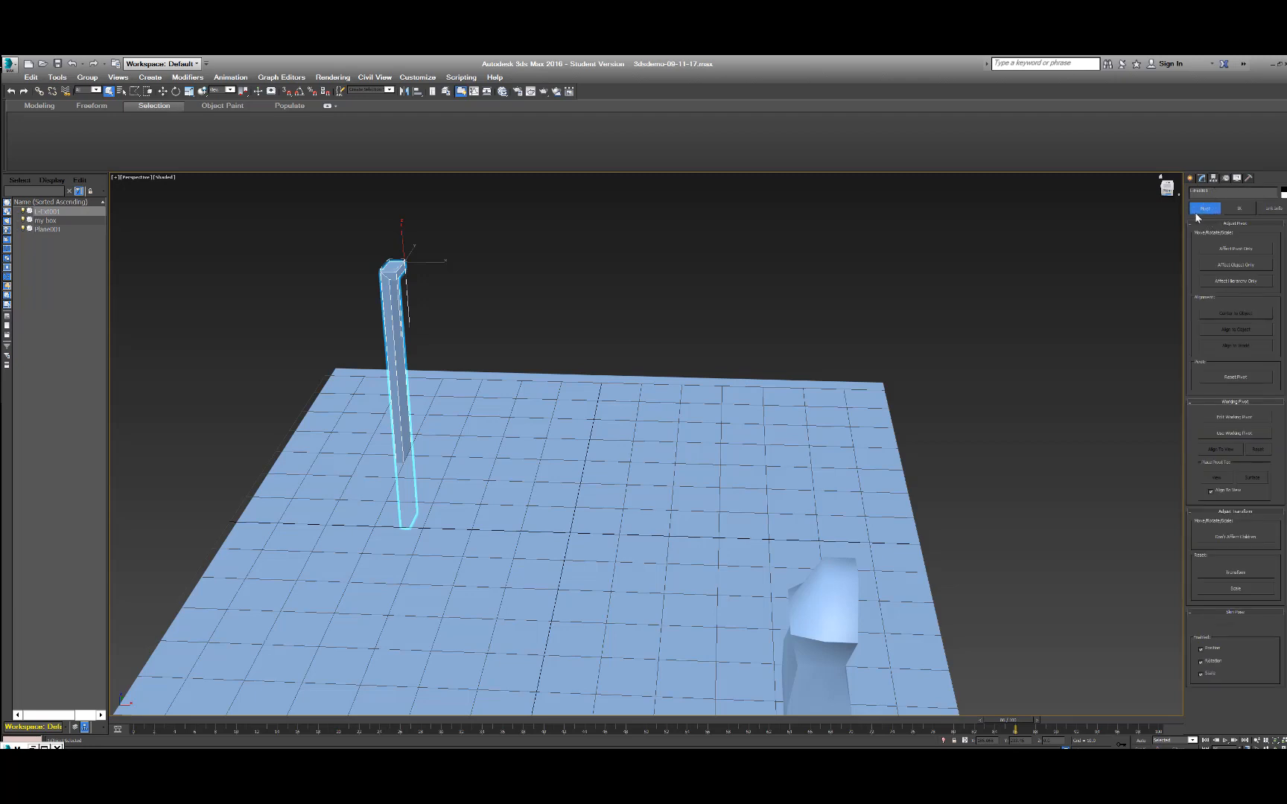
left_click(1235, 251)
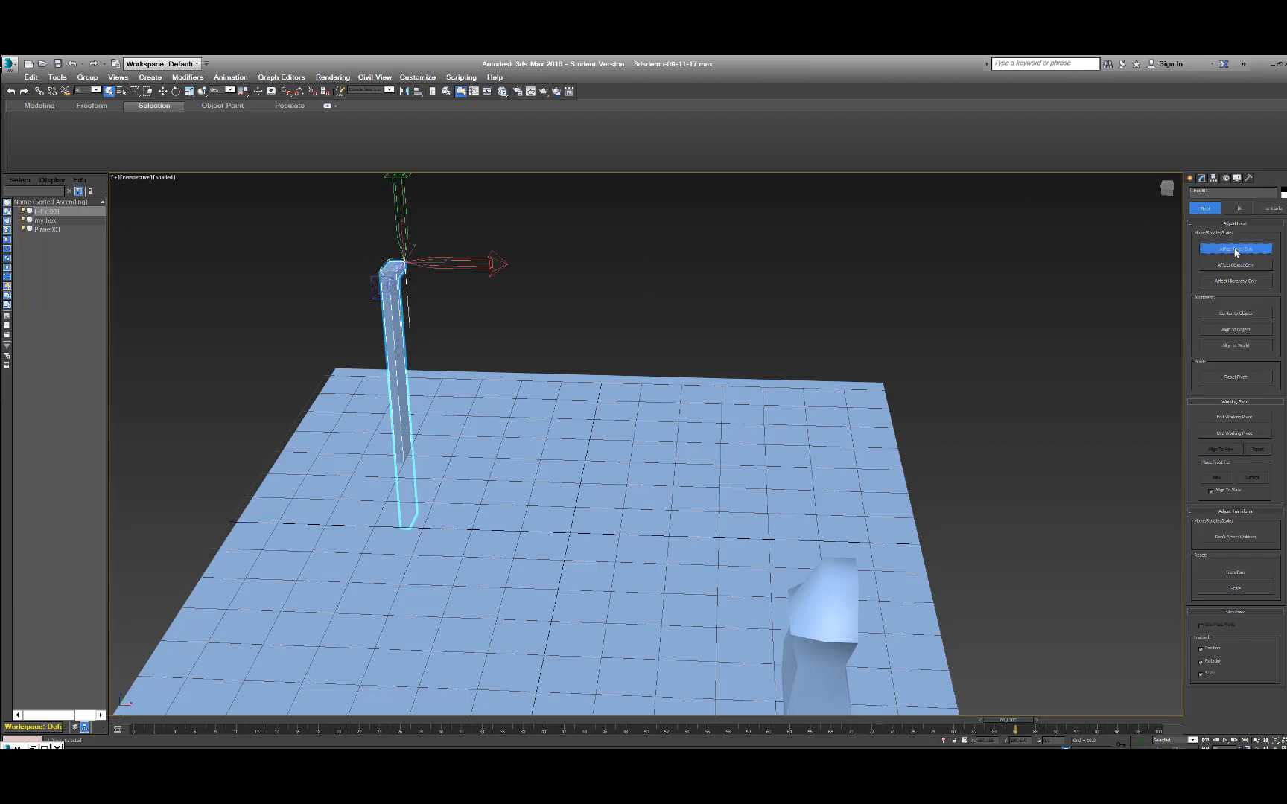
Try the pivot commands on the upright wall: Center to Object, Reset Pivot, Align to Object and Align to World.
left_click(1246, 313)
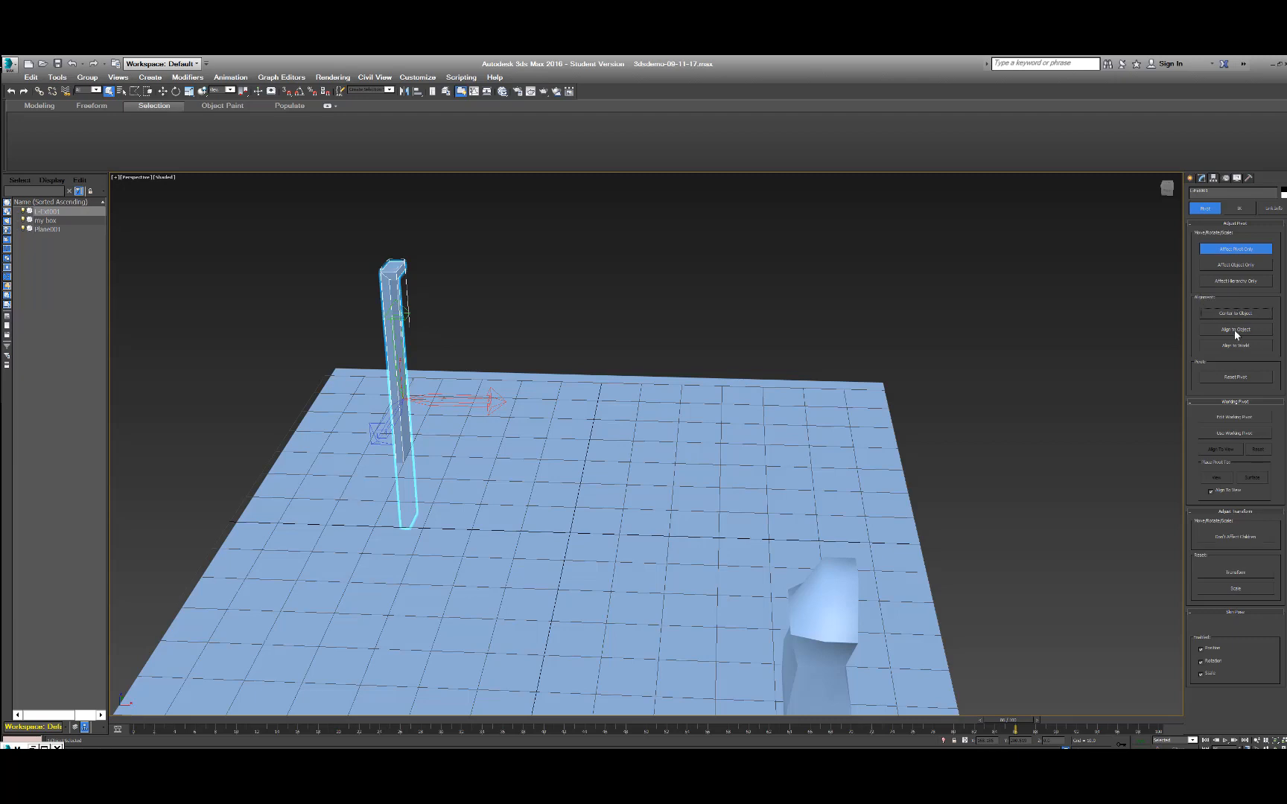
left_click(1224, 378)
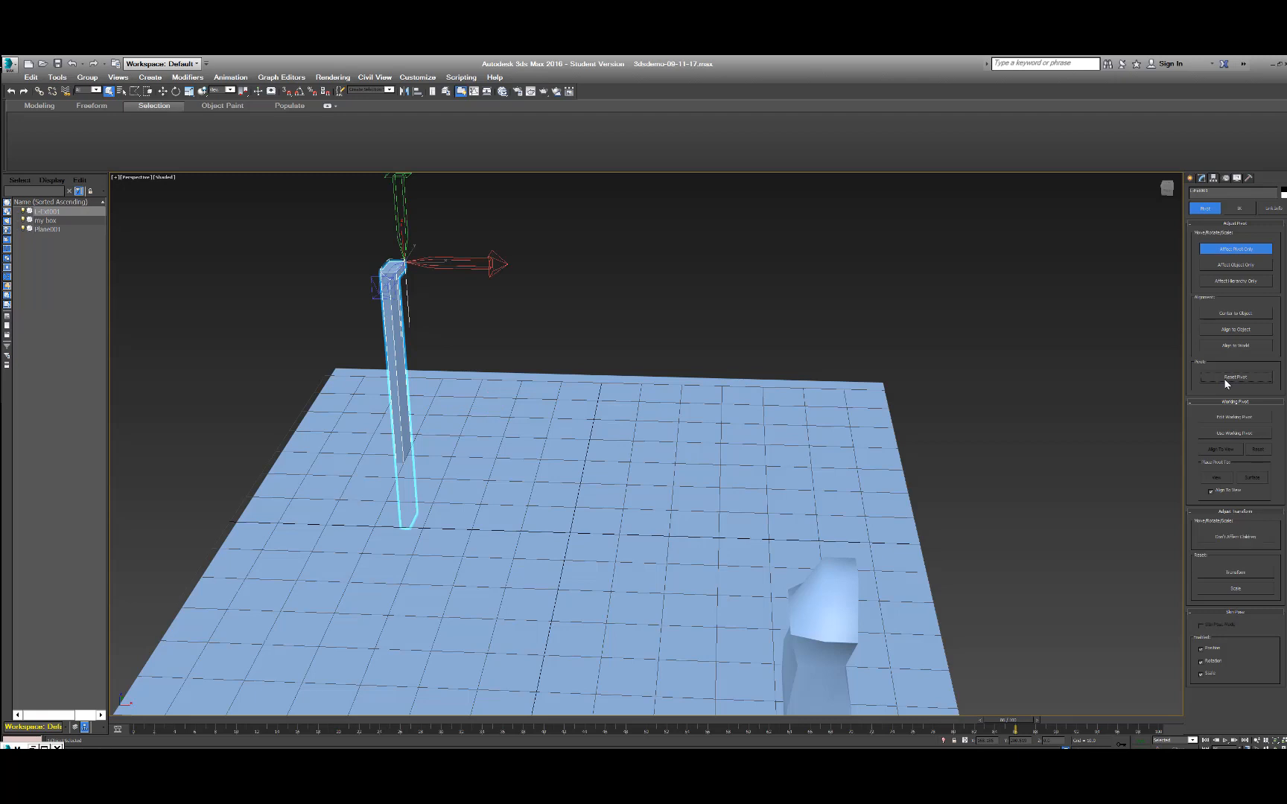
left_click(1228, 332)
left_click(1229, 345)
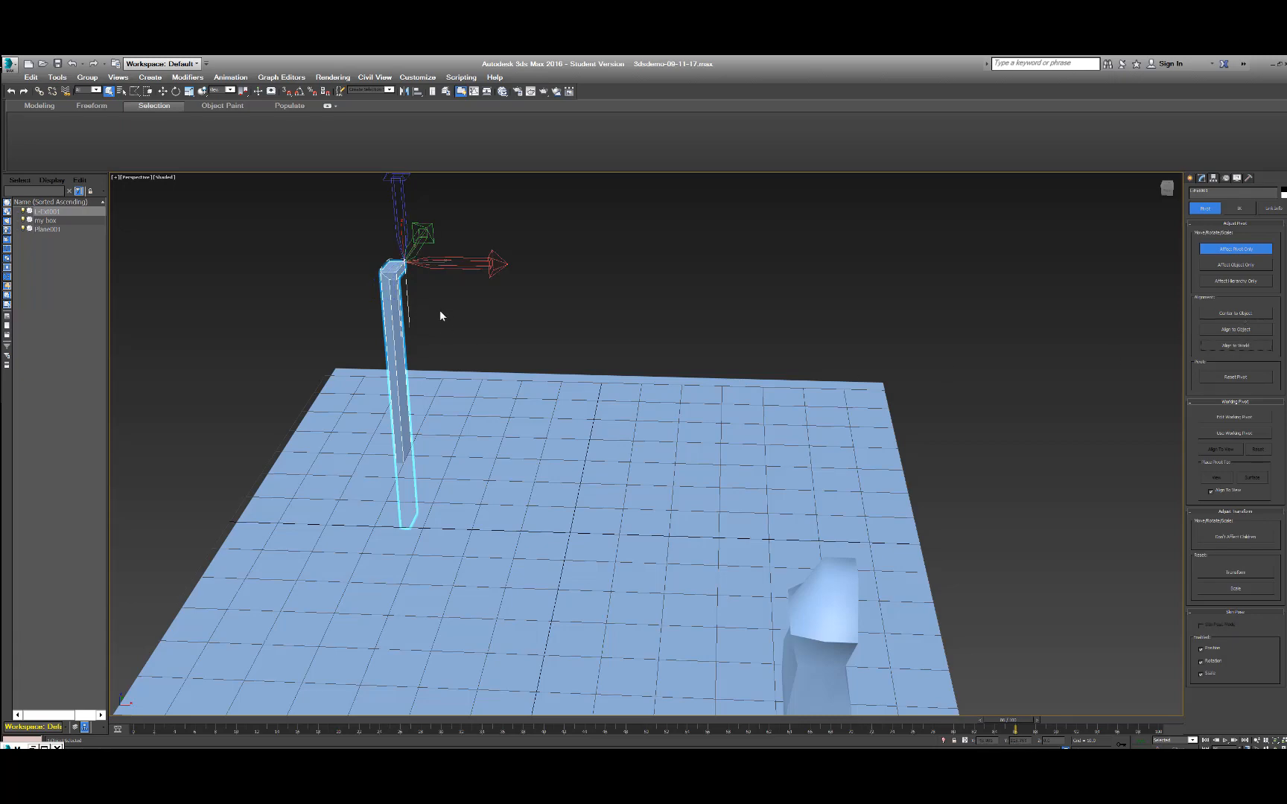
Align the upright wall's pivot to the object and center the pivot on it.
middle_click_drag(442, 310, 444, 411)
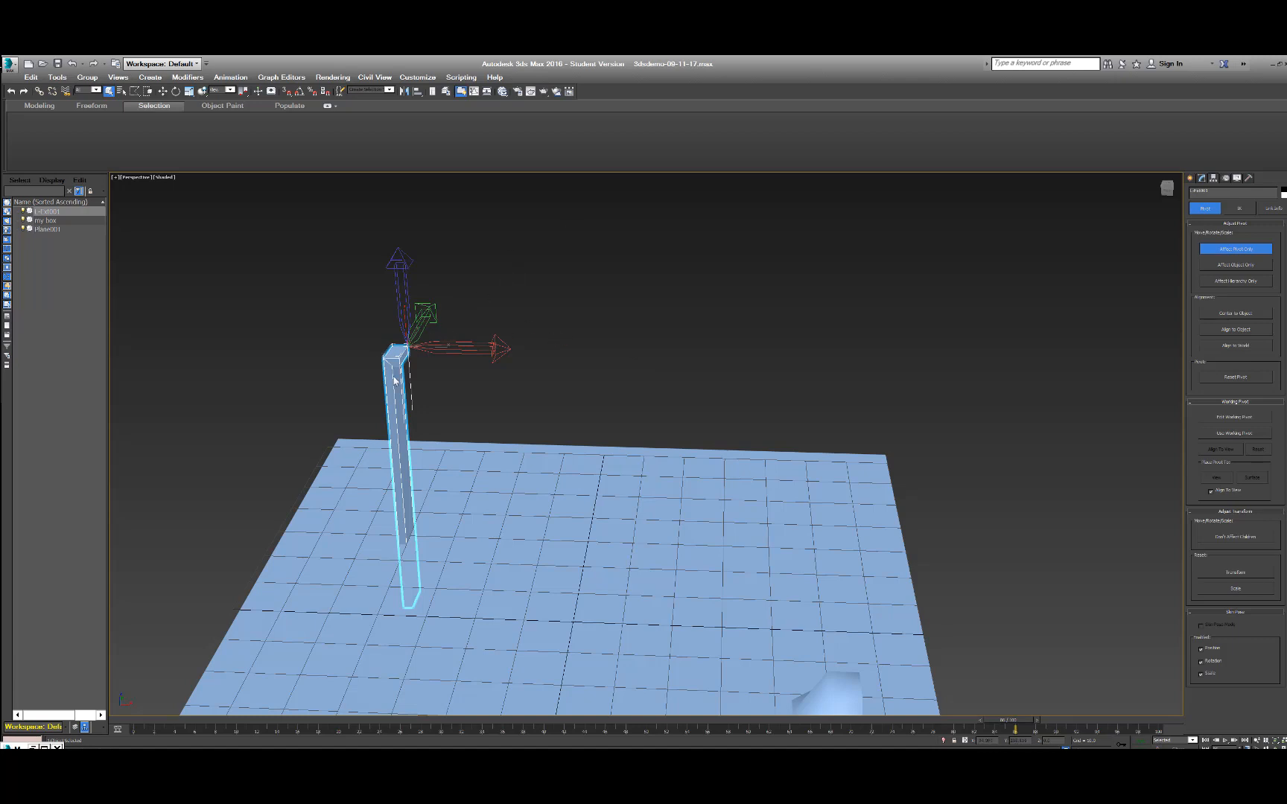
left_click(1242, 331)
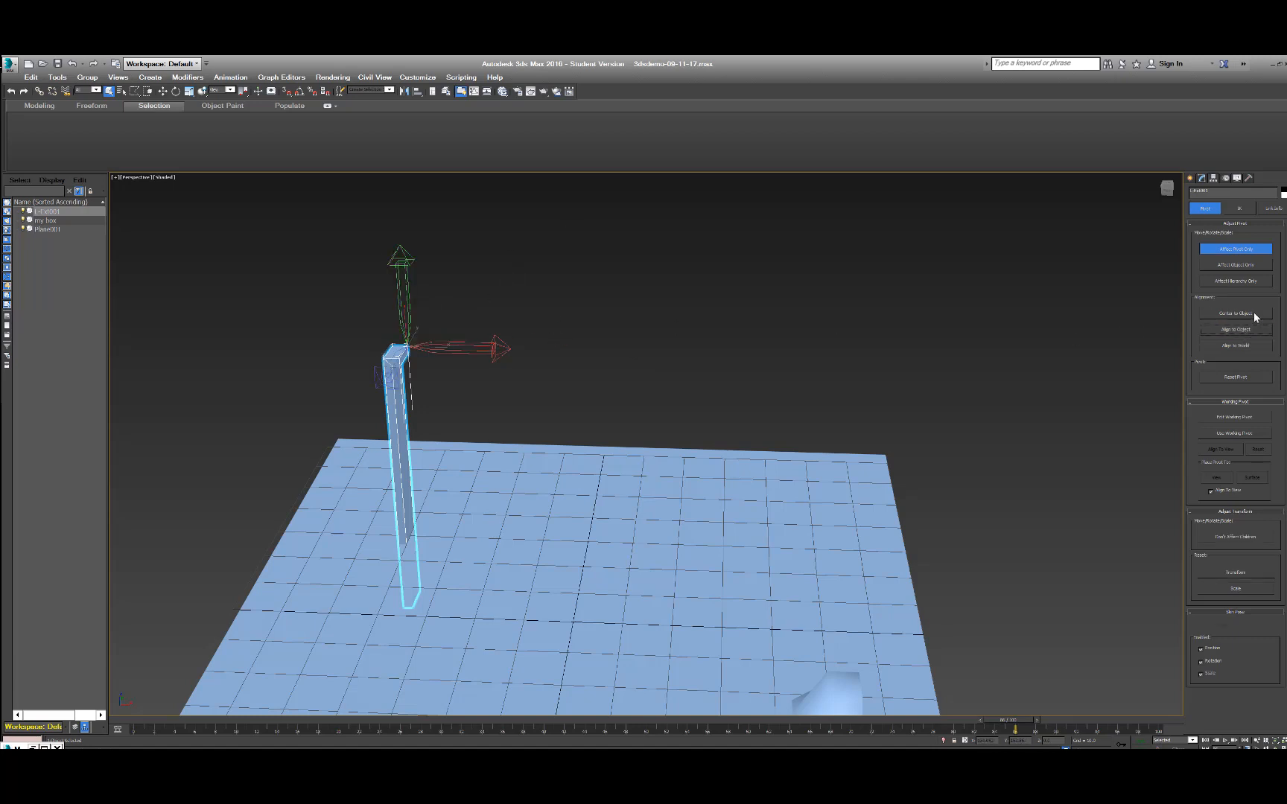
left_click(1255, 316)
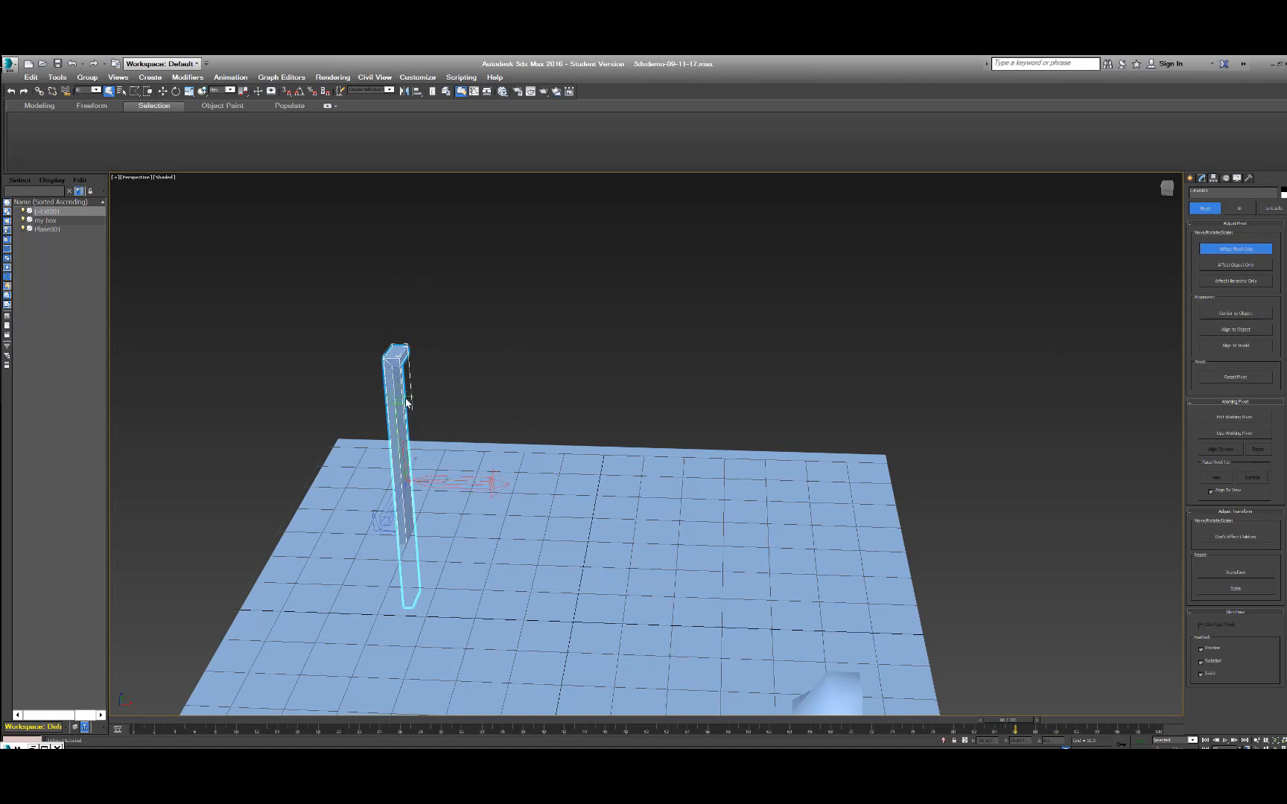
Move the wall's pivot straight up along the Z axis, to a point between its center and its upper end.
key("w")
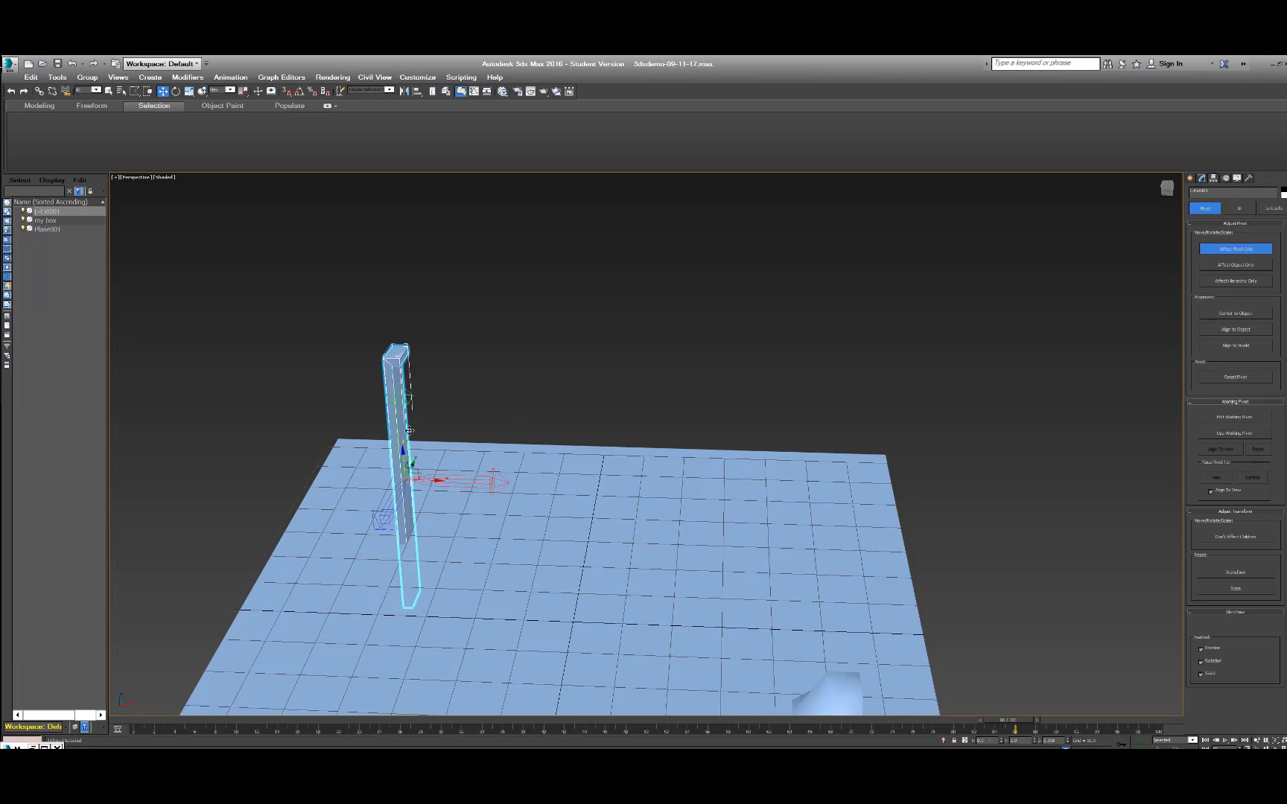
left_click_drag(410, 431, 389, 380)
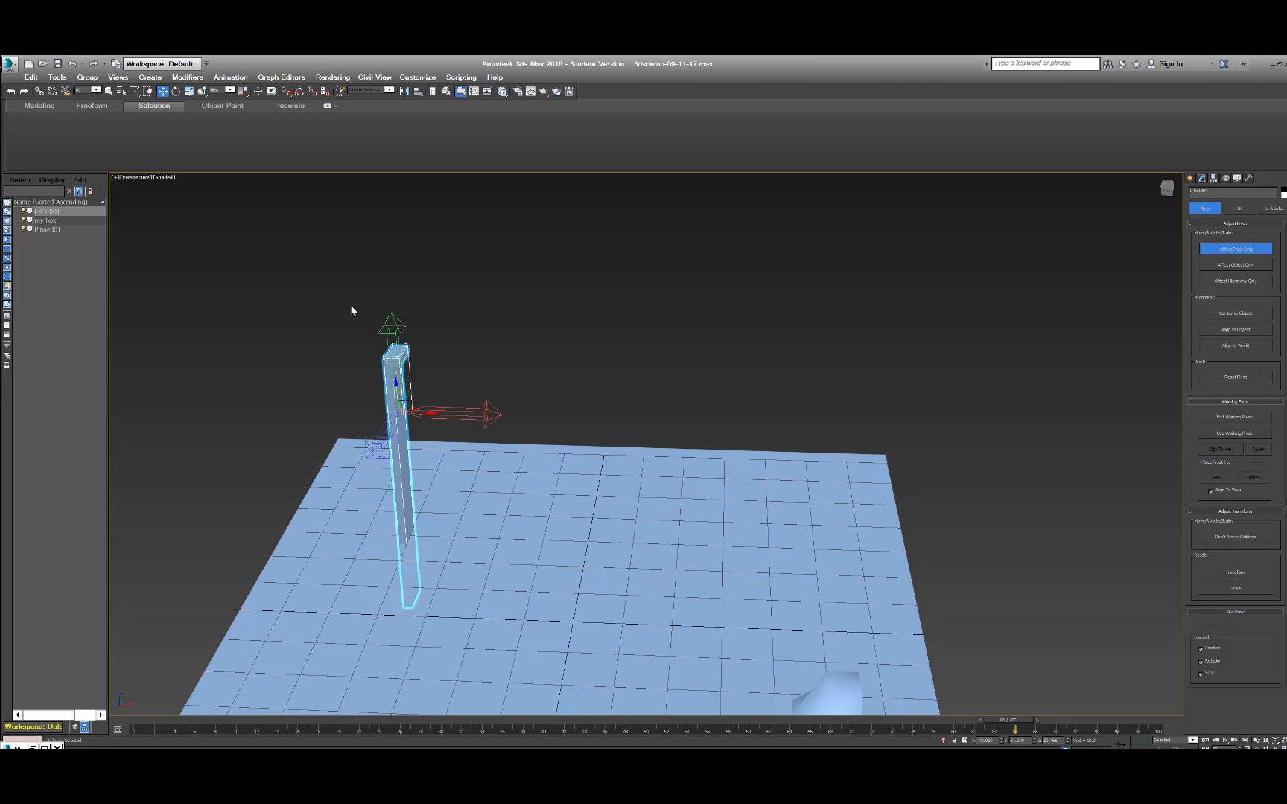
Reset the upright wall's pivot, turn off Affect Pivot Only, and move the wall slightly along the X axis.
left_click(1239, 377)
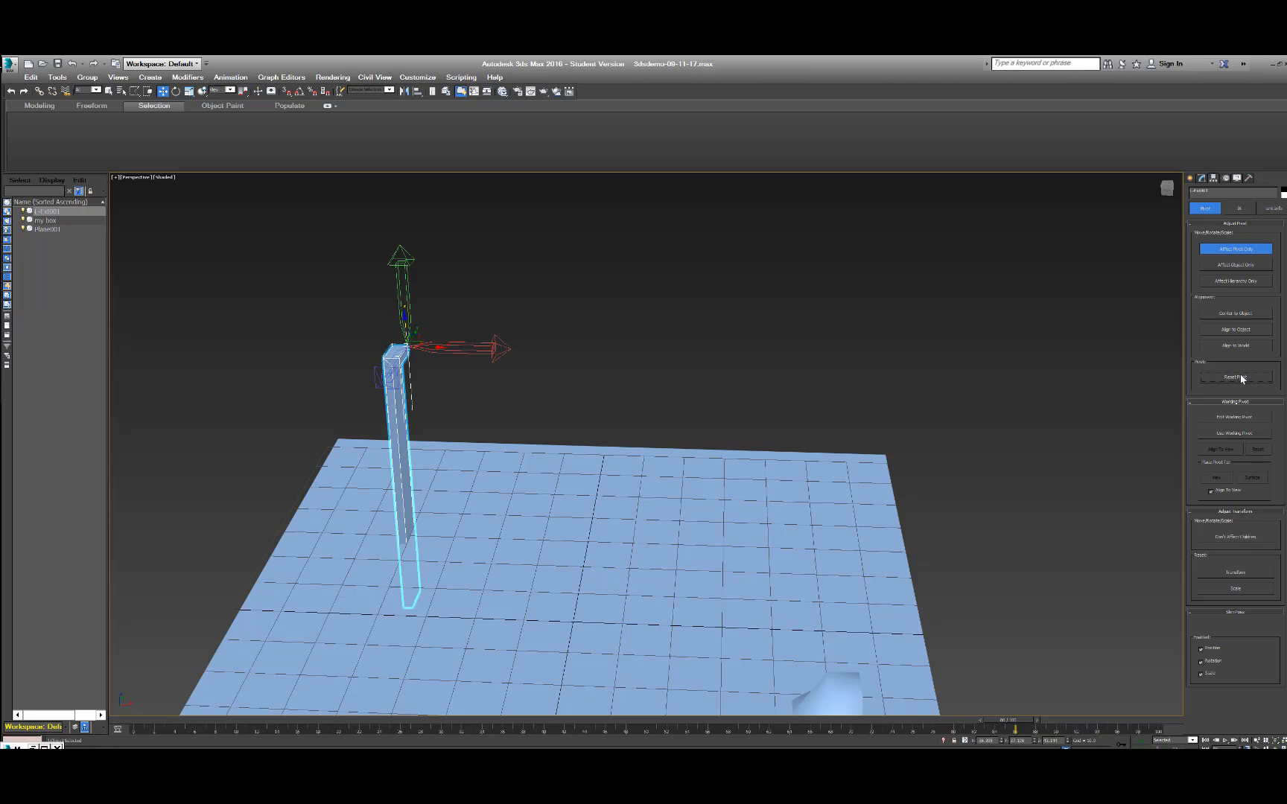
left_click(1234, 250)
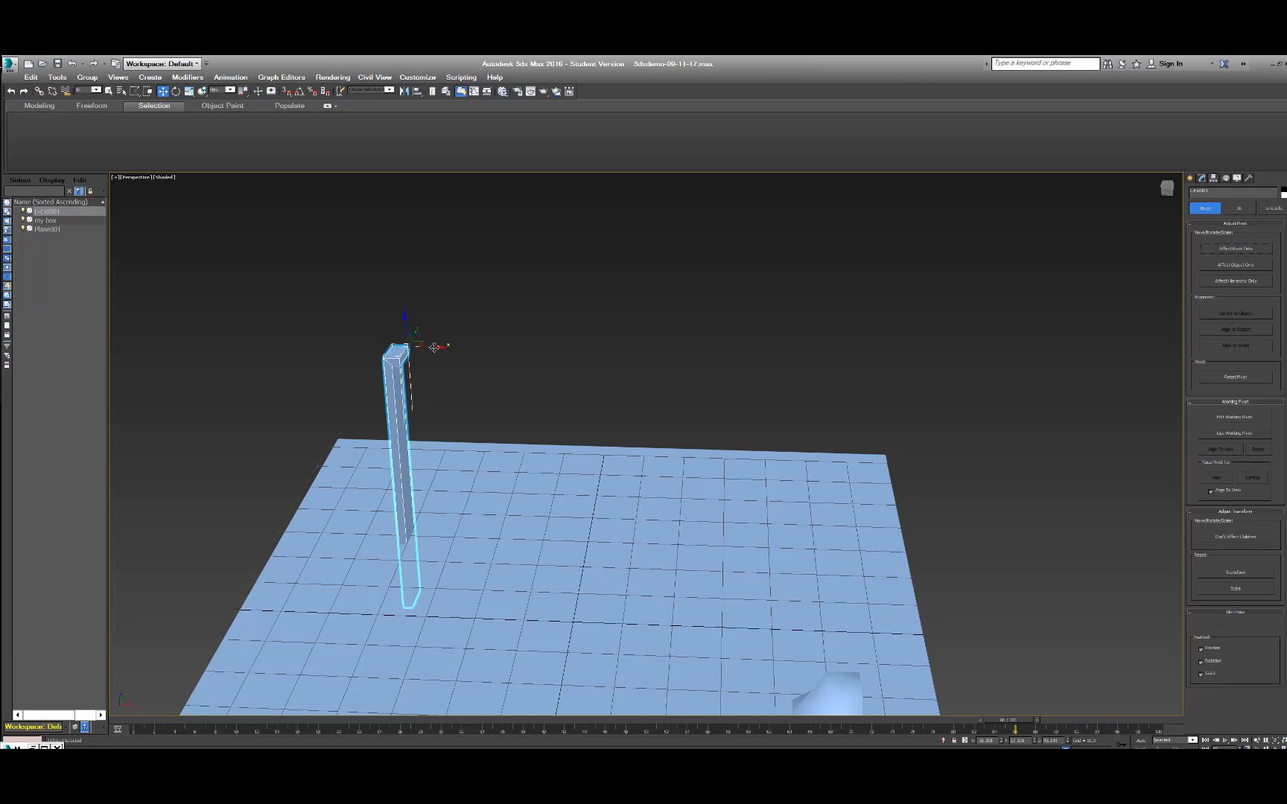
mouse_move(451, 348)
left_mouse_down()
mouse_move(661, 352)
mouse_move(413, 361)
mouse_move(596, 361)
mouse_move(442, 362)
left_mouse_up()
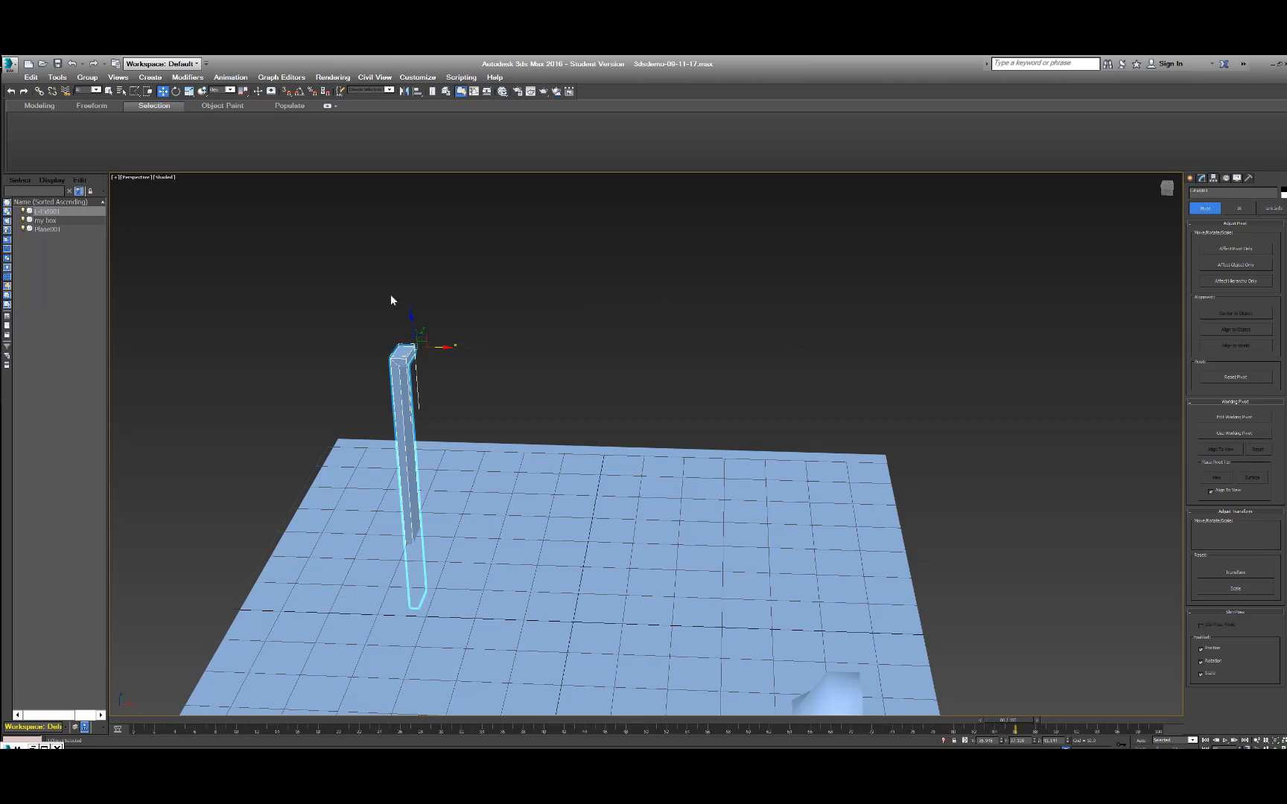
Center the wall's pivot on the object, leave Affect Pivot Only, and shift the wall back slightly along the X axis.
left_click(1245, 251)
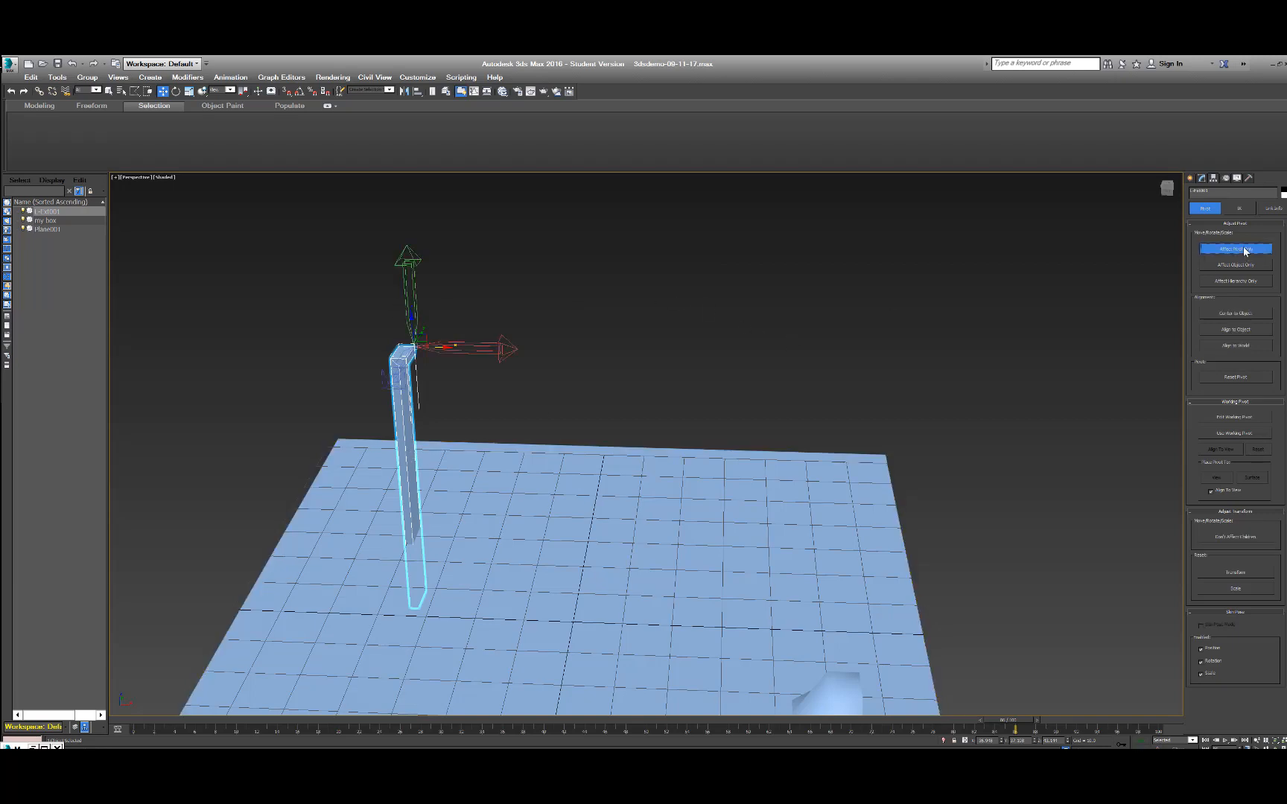
left_click(1249, 317)
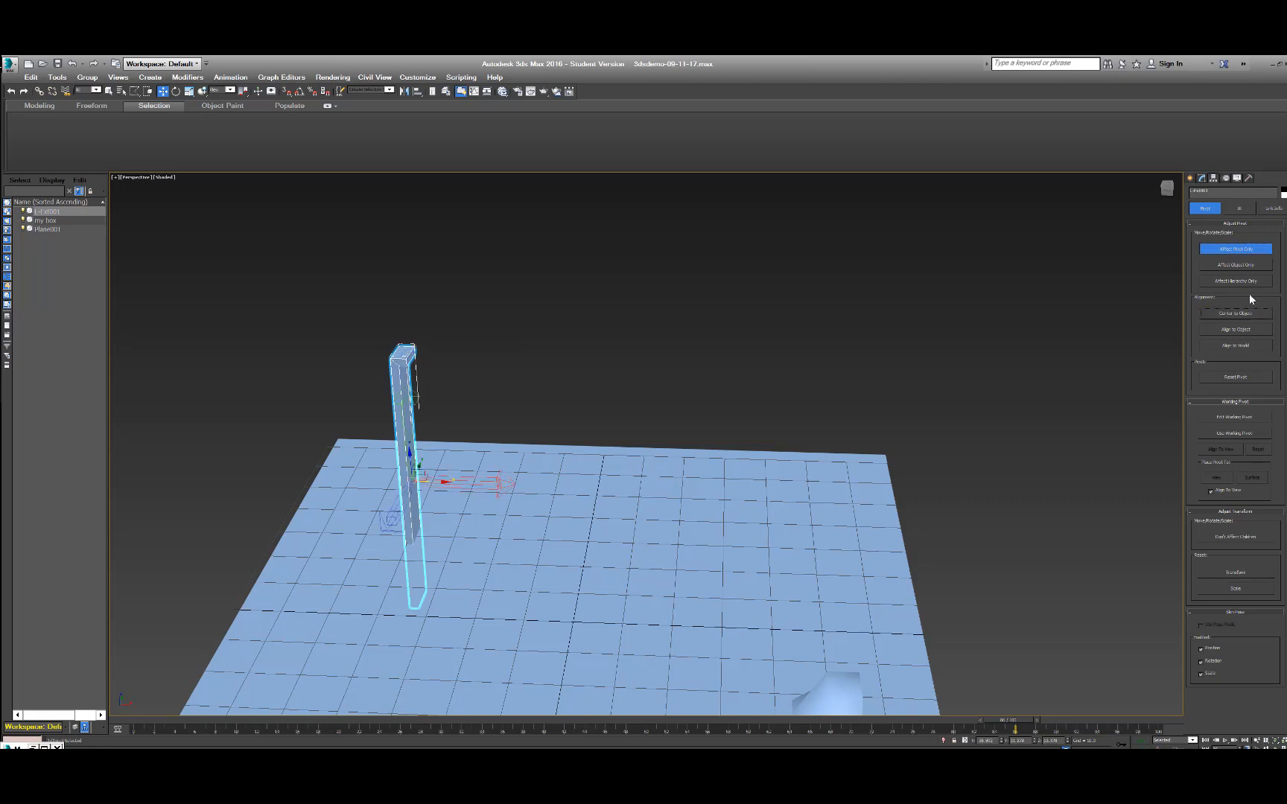
left_click(1239, 248)
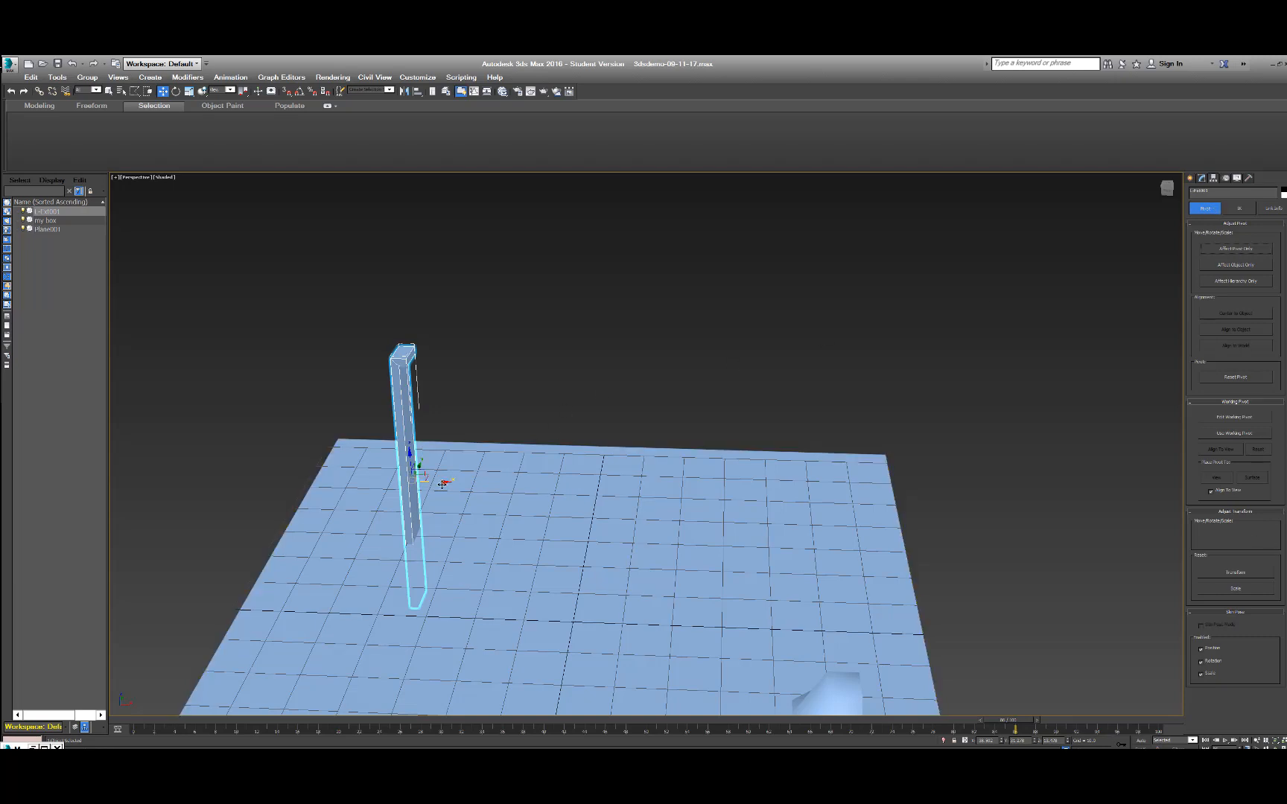
mouse_move(442, 484)
left_mouse_down()
mouse_move(574, 482)
mouse_move(402, 478)
mouse_move(603, 480)
mouse_move(428, 480)
left_mouse_up()
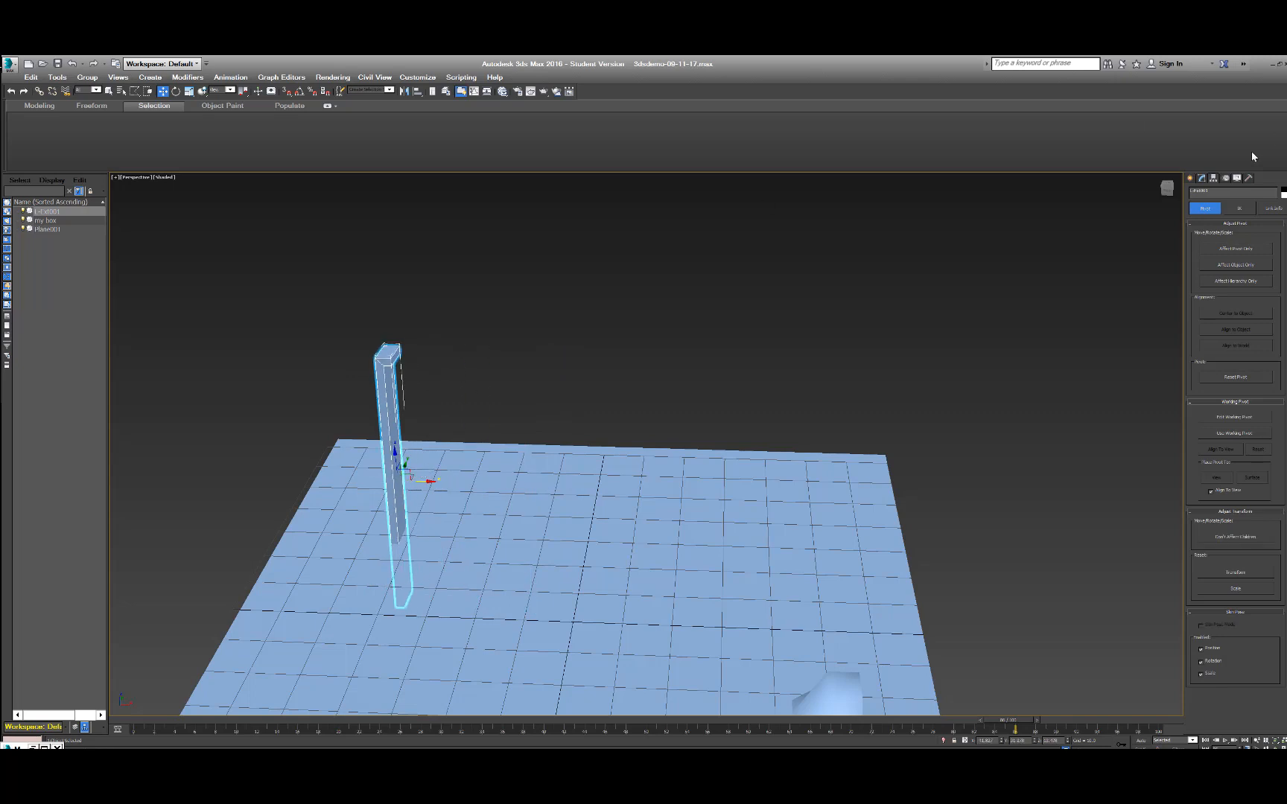
Show the wall's modifier parameters and rename the wall "l master" in the scene list.
left_click(1201, 180)
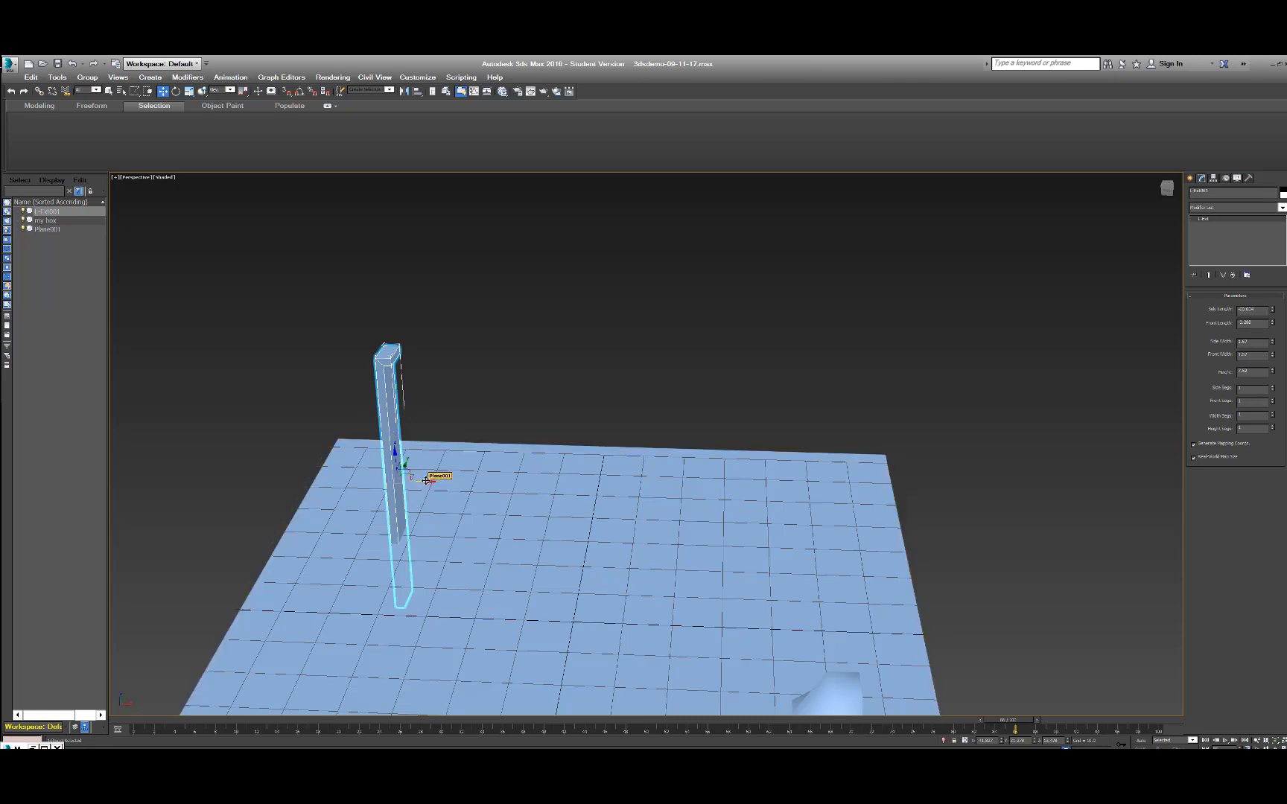
right_click(44, 215)
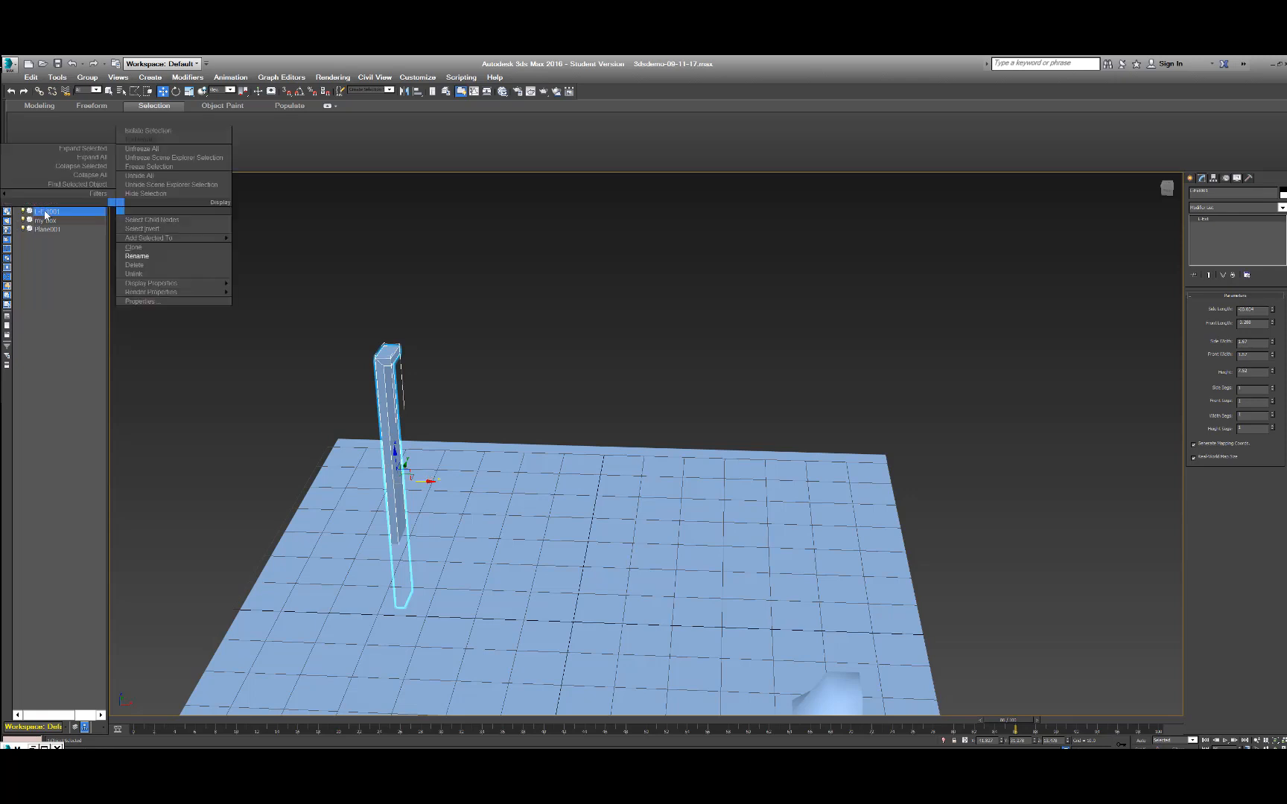
left_click(133, 253)
key("BackSpace")
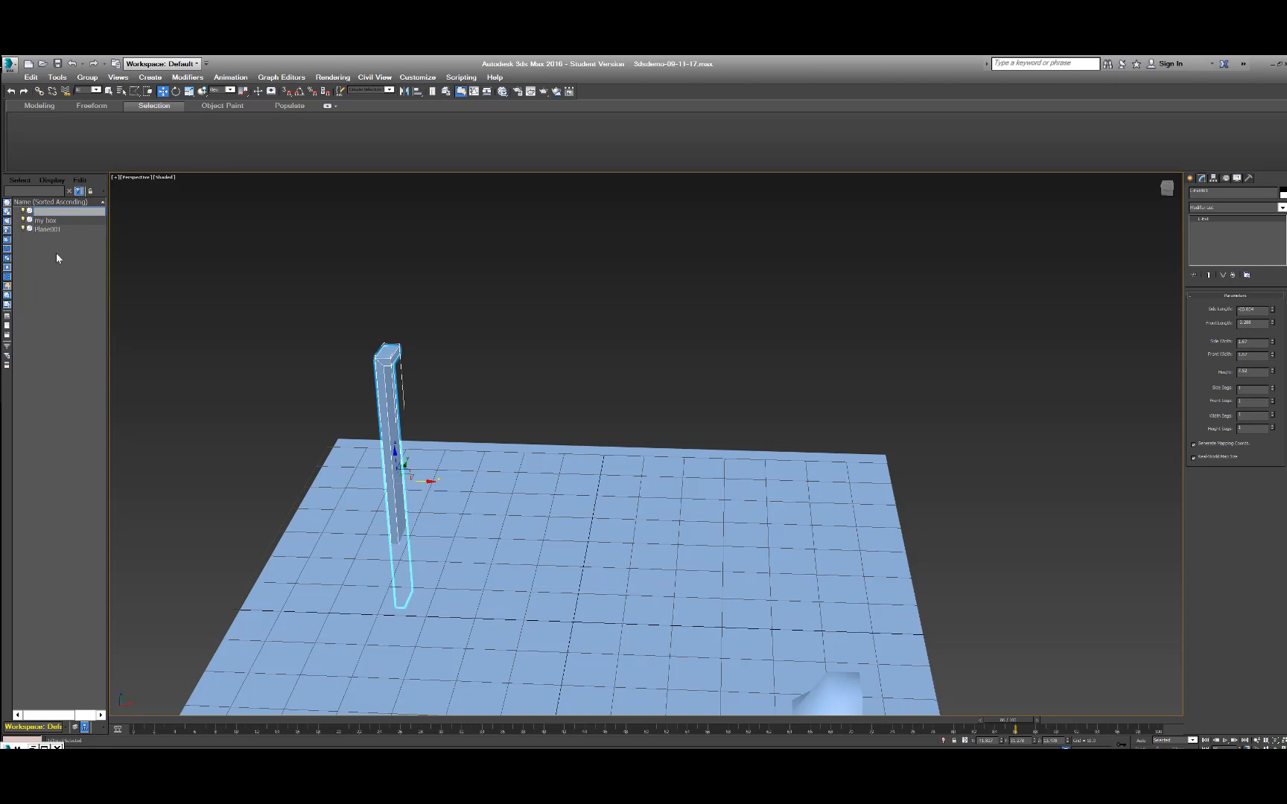
type("l master")
key("Return")
Clone the "l master" wall beside the original along the X axis as one independent Copy.
left_click_drag(428, 480, 513, 482, "shift")
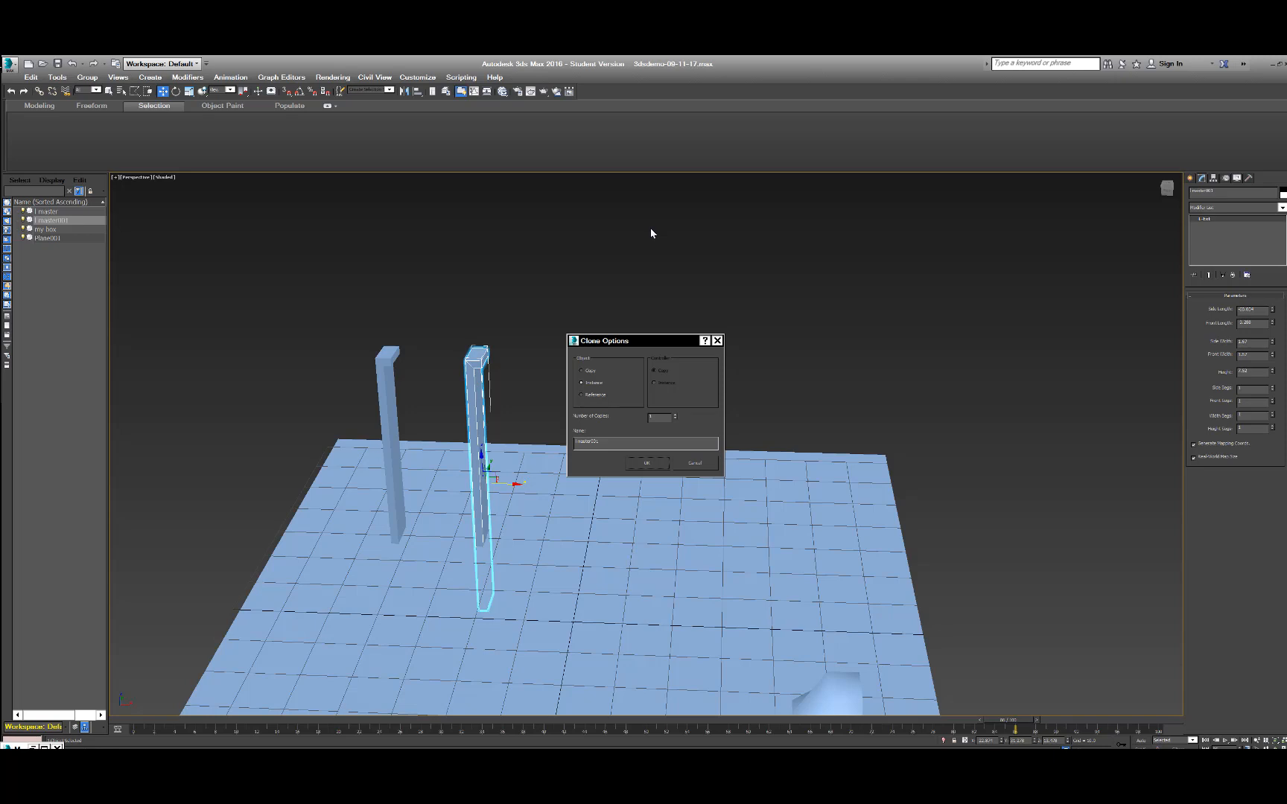
mouse_move(609, 340)
left_mouse_down()
mouse_move(612, 271)
mouse_move(595, 252)
left_mouse_up()
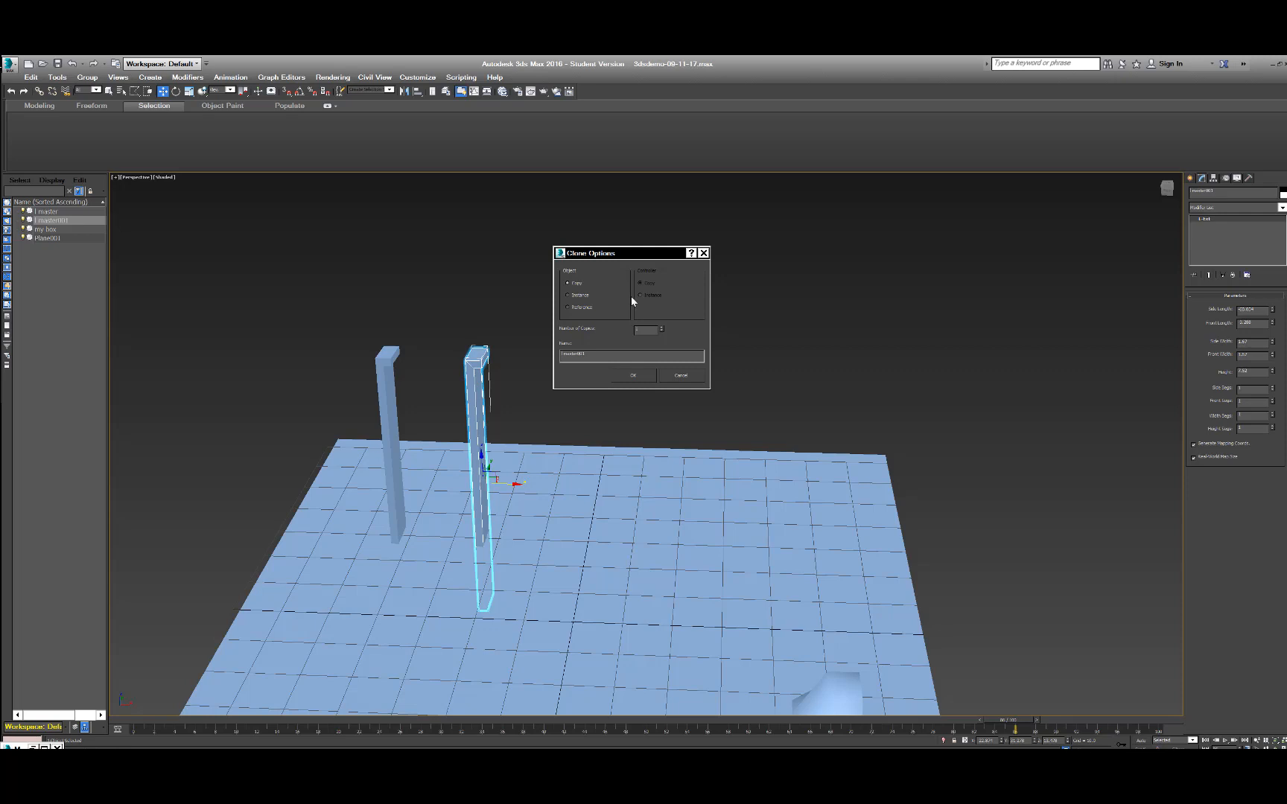
left_click(632, 374)
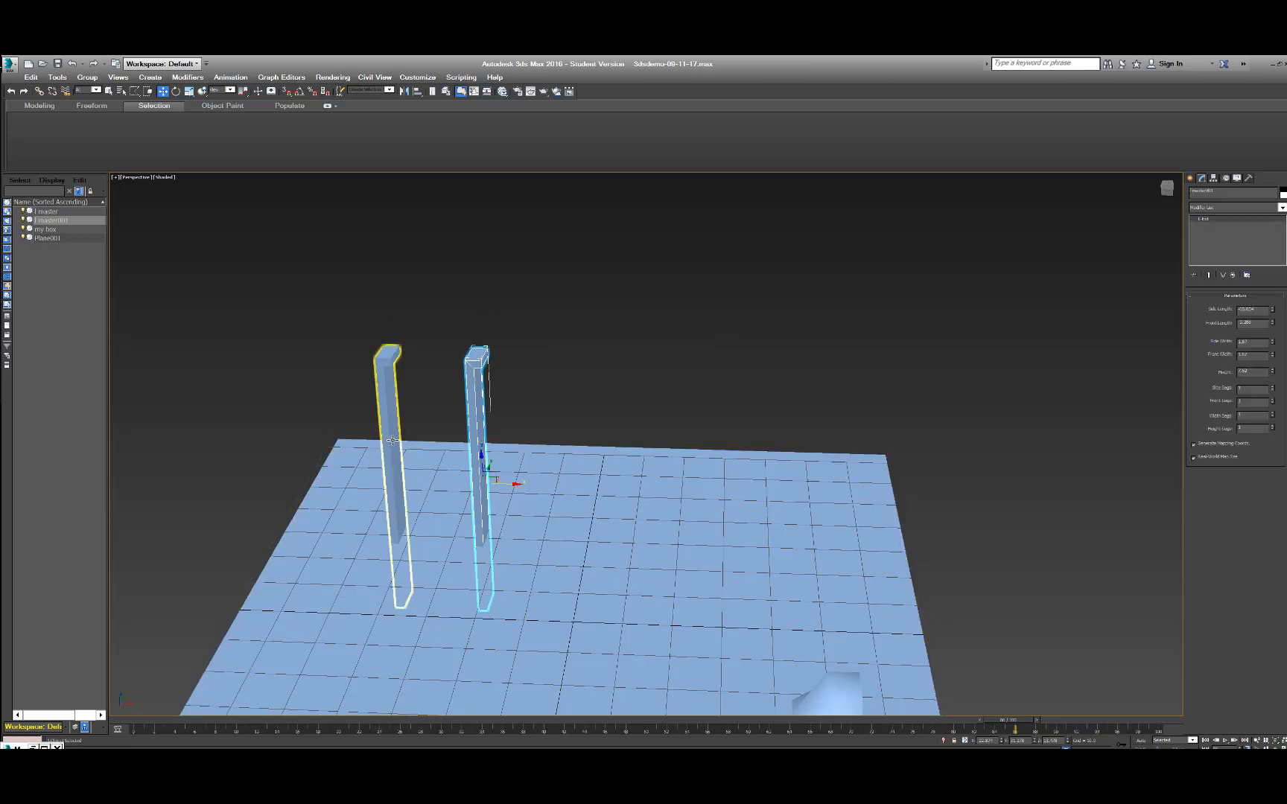
Add an Edit Poly modifier to the copied wall.
left_click(1203, 207)
key("e")
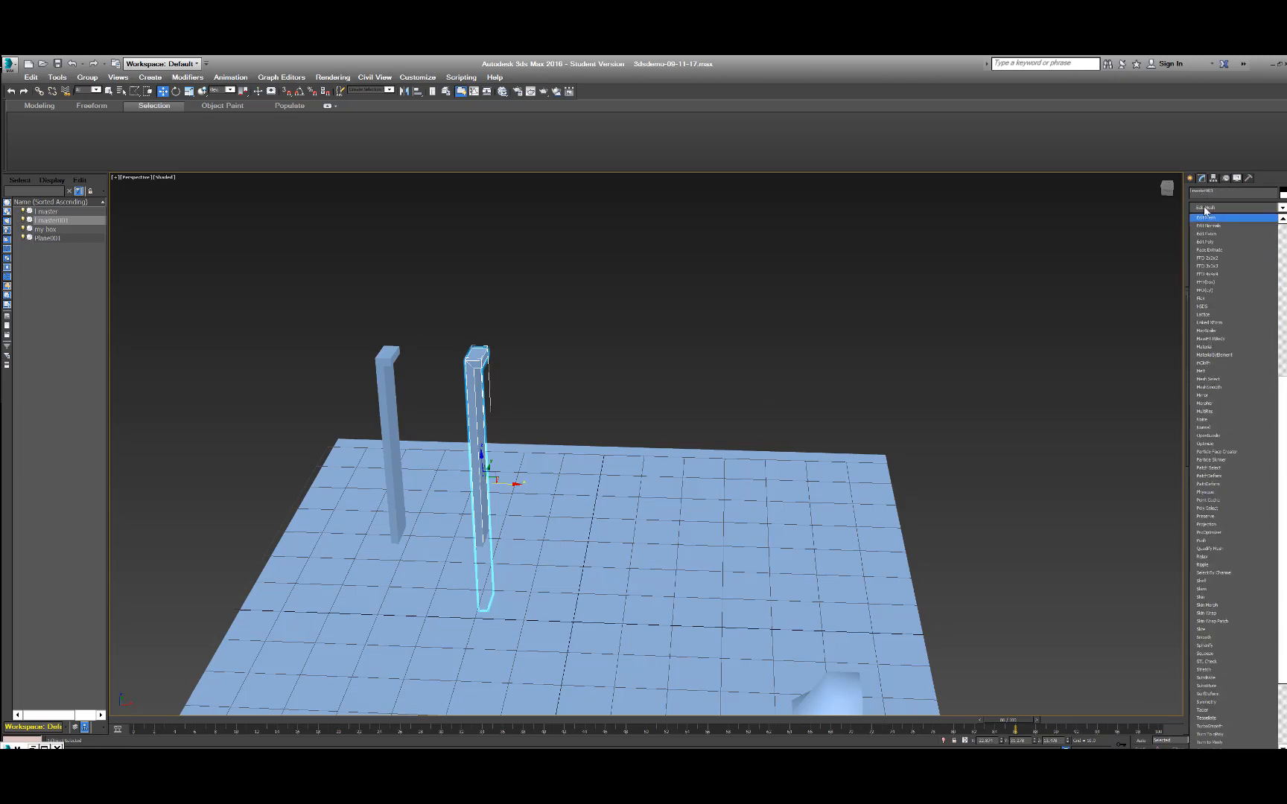
key("e")
key("e")
key("e")
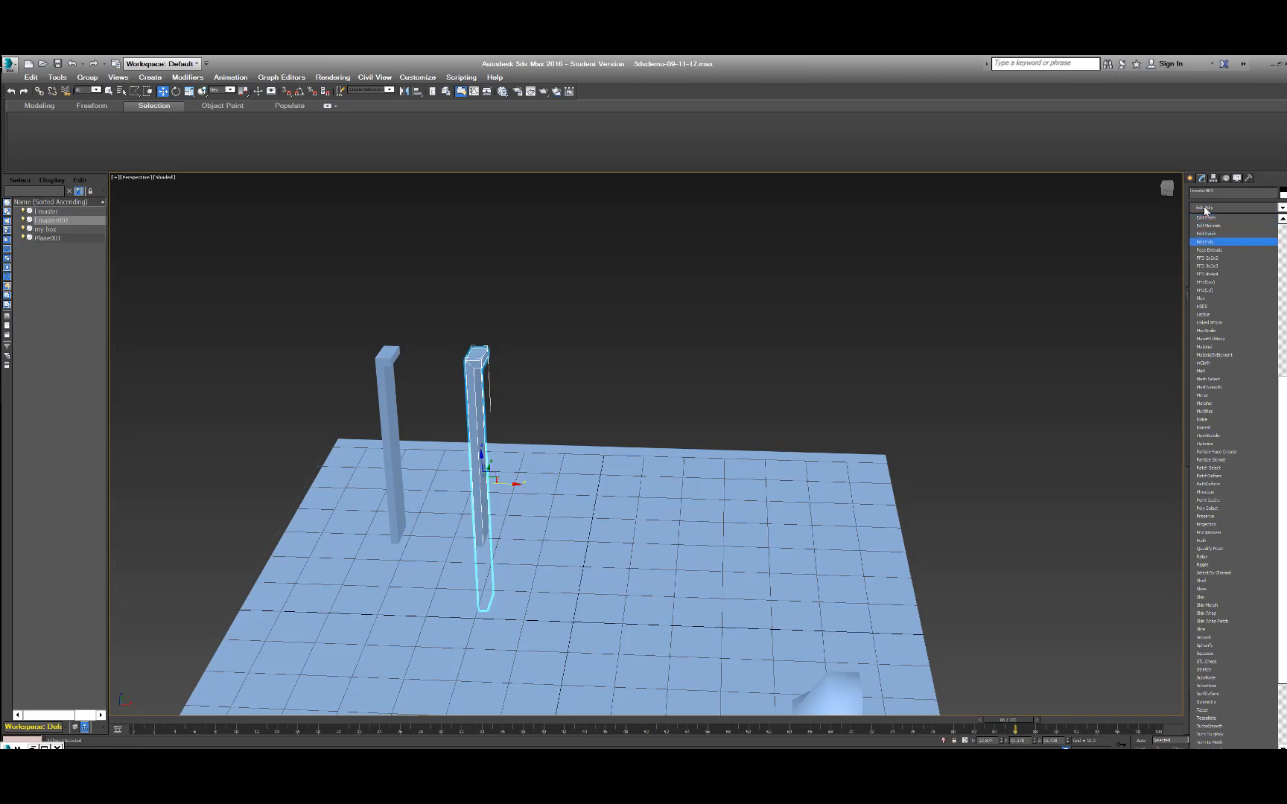
key("Return")
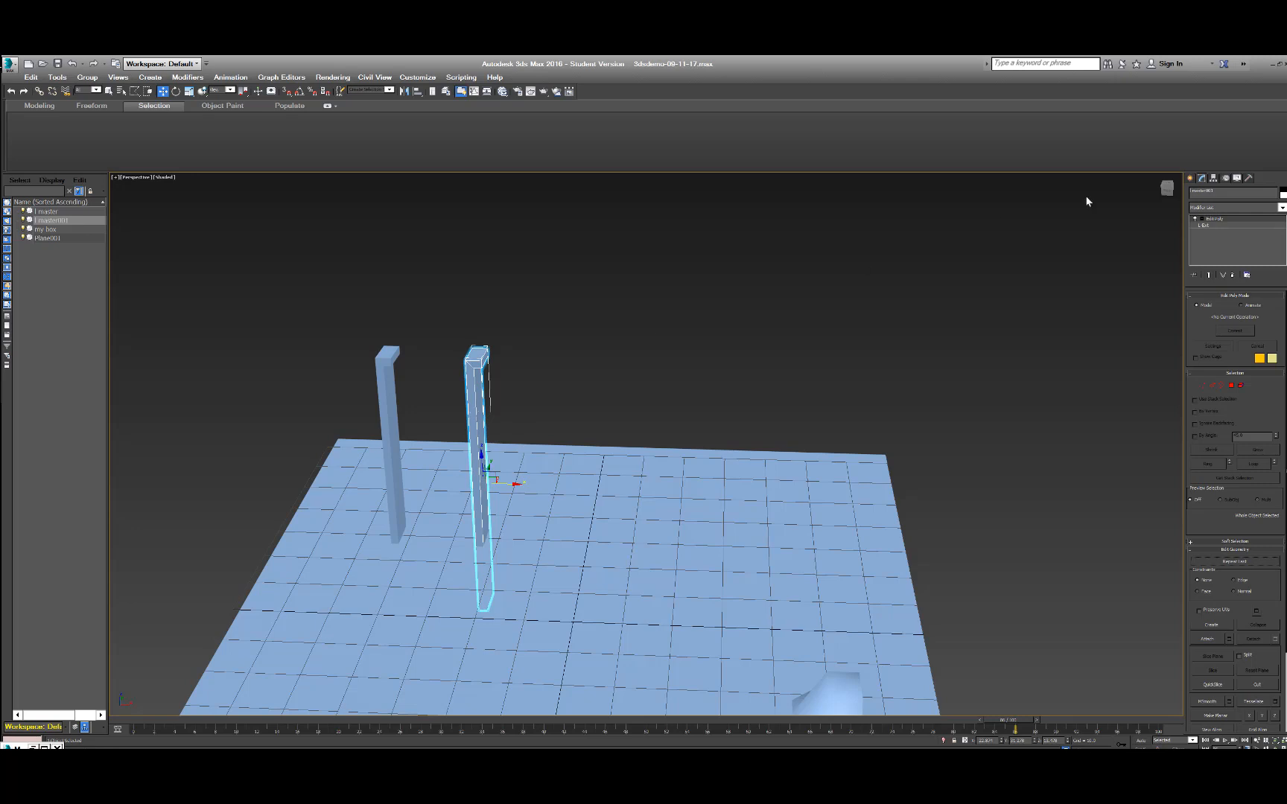
Try 10 width segments in the copied wall's L-Ext base parameters and check the resulting mesh up close.
left_click(1207, 225)
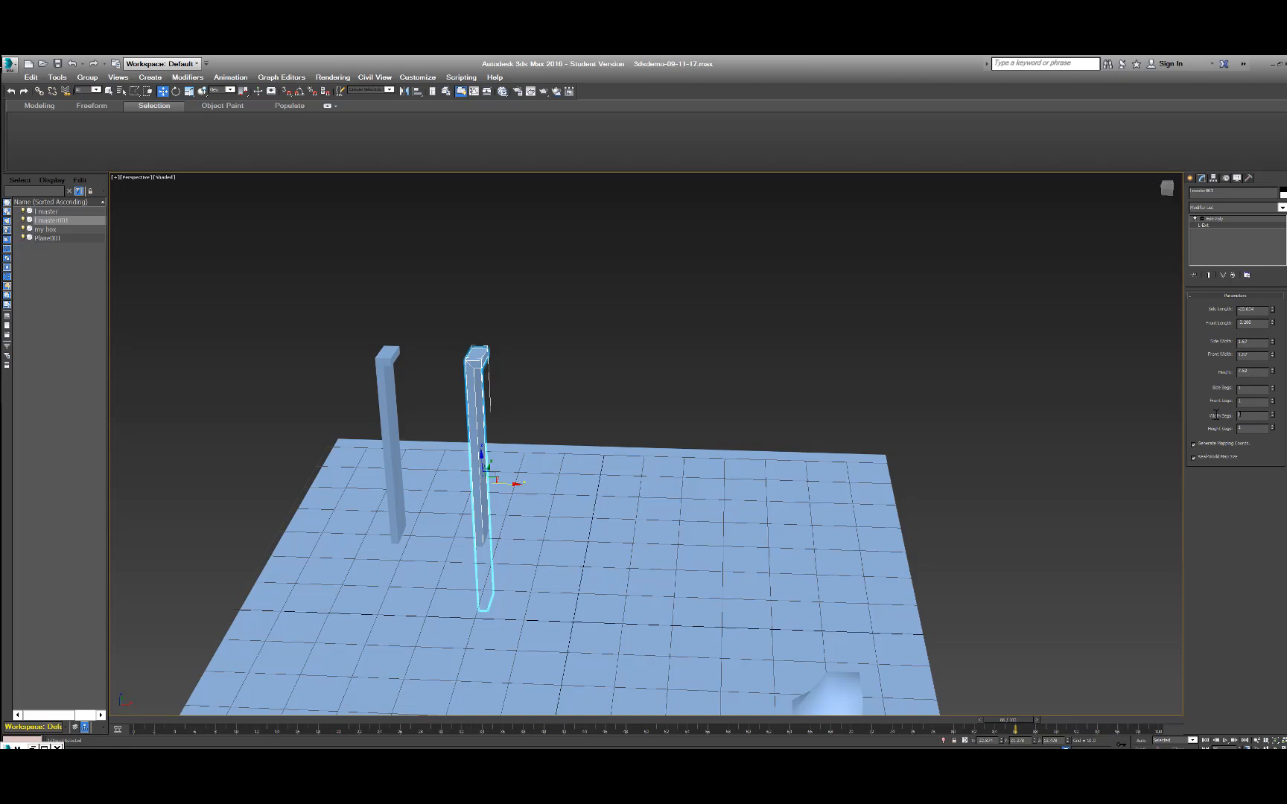
type("10")
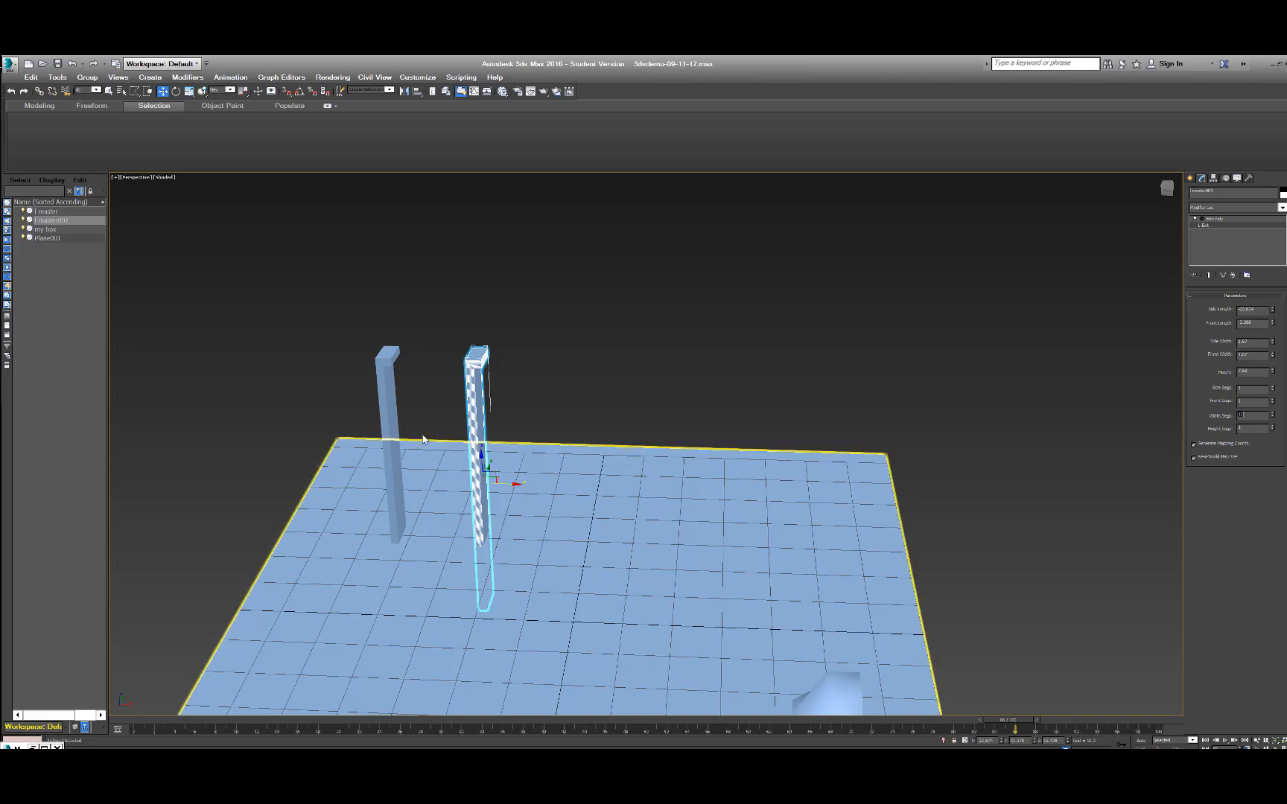
left_click(491, 409)
scroll(492, 408, "up", 3)
scroll(492, 414, "up", 3)
left_click(435, 411)
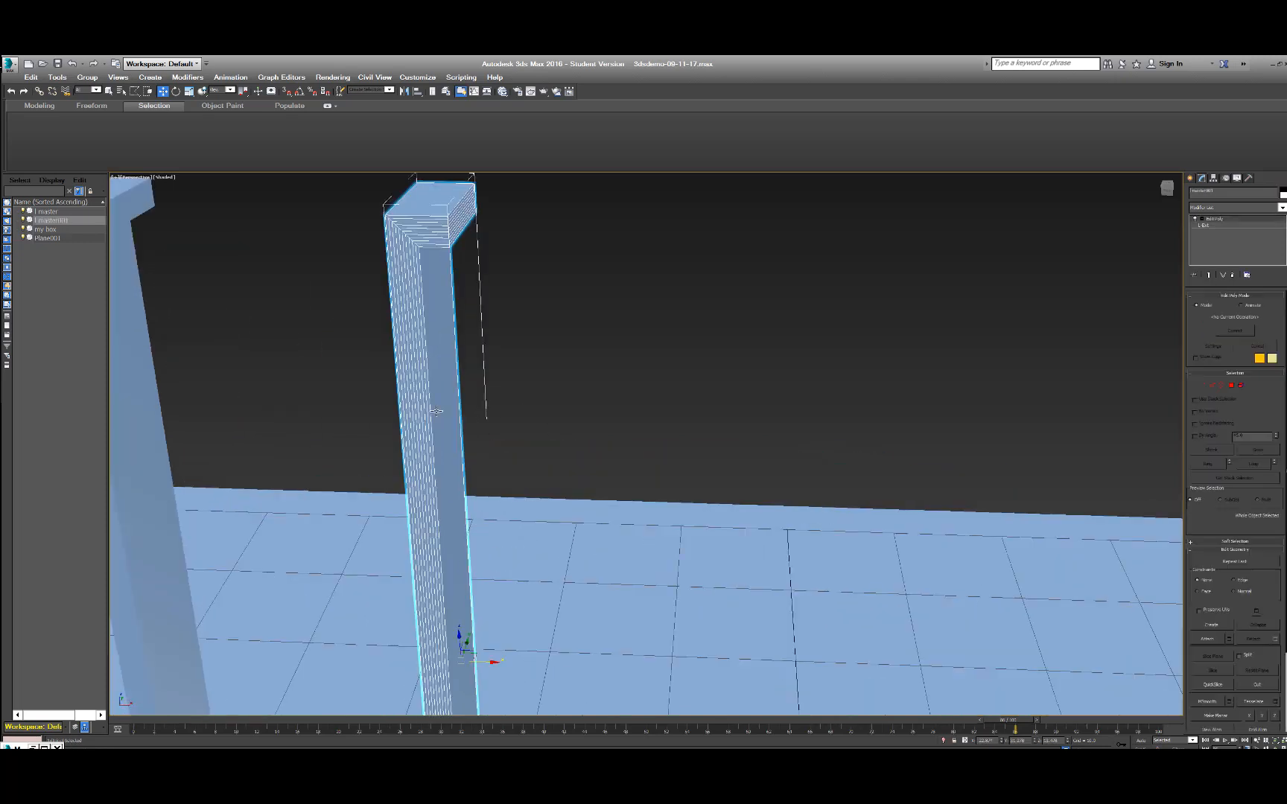
Restore the copied wall's single width segment, set its side segments to 10, and return to the Edit Poly level.
left_click(1210, 224)
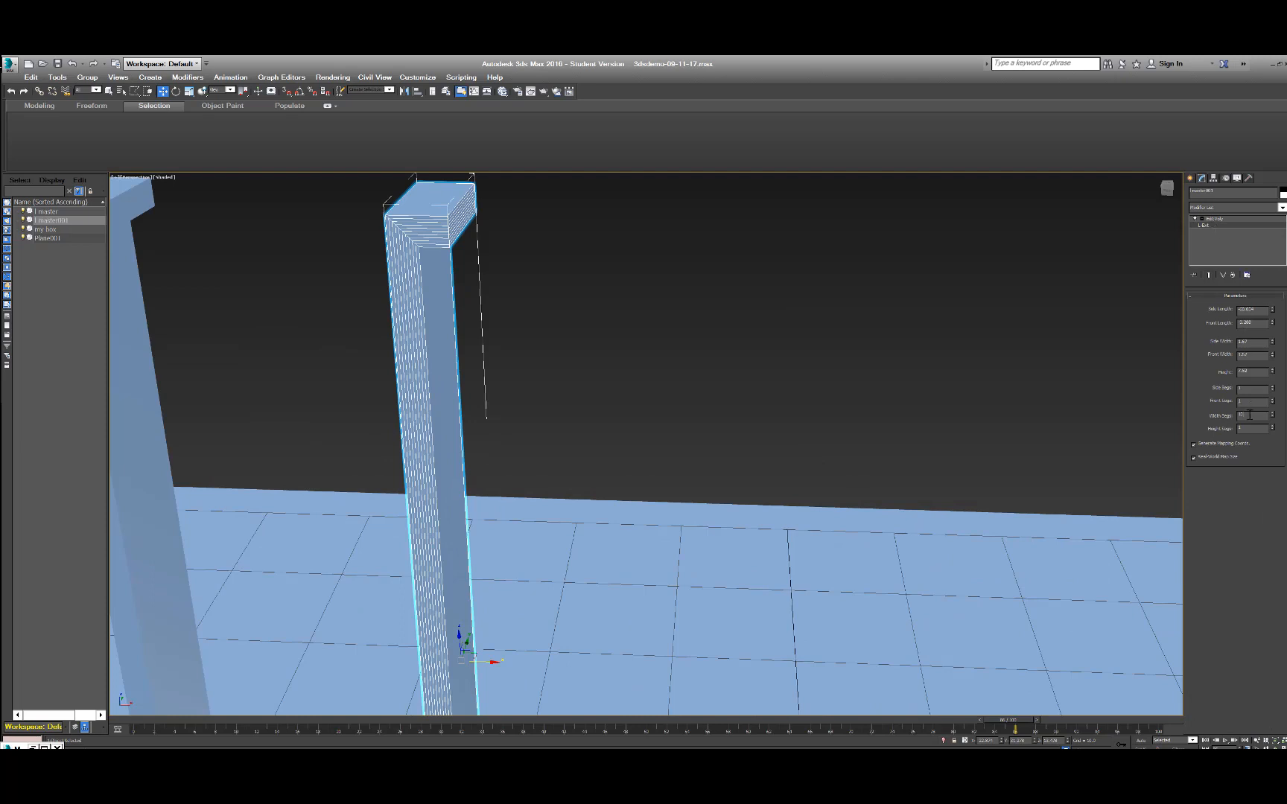
key("Return")
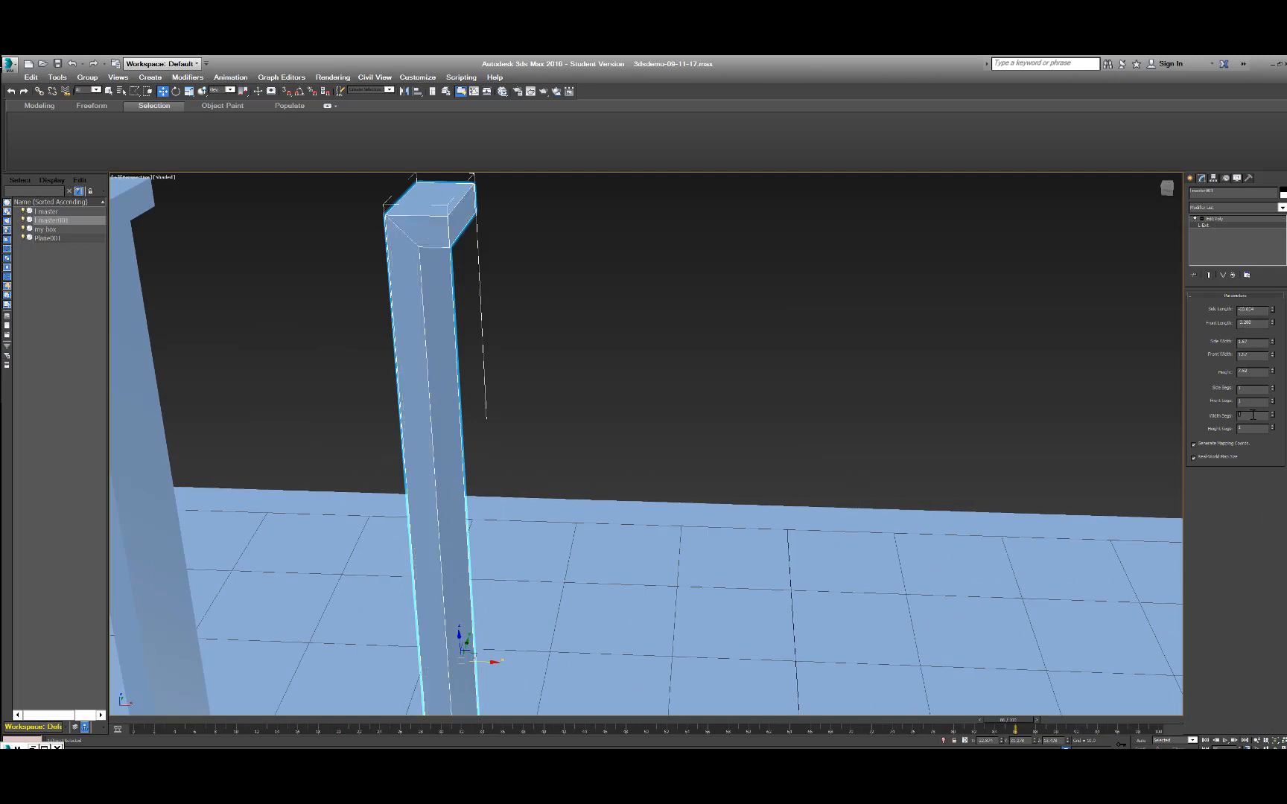
key("Return")
key("Return")
key("Return")
left_click(1254, 393)
type("0")
key("Return")
left_click(1221, 219)
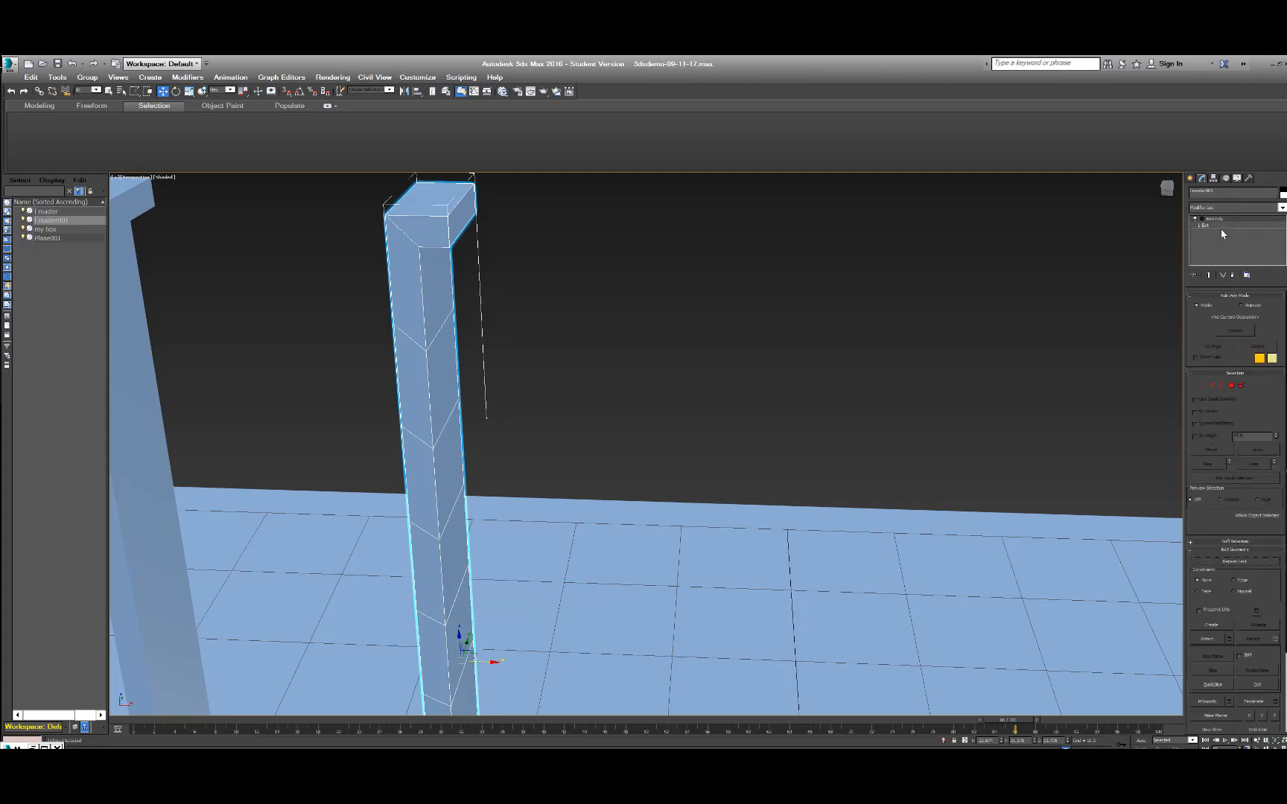
Enter Polygon sub-object mode on the copied wall and select the lengthwise loop of polygons running around it.
left_click(1202, 388)
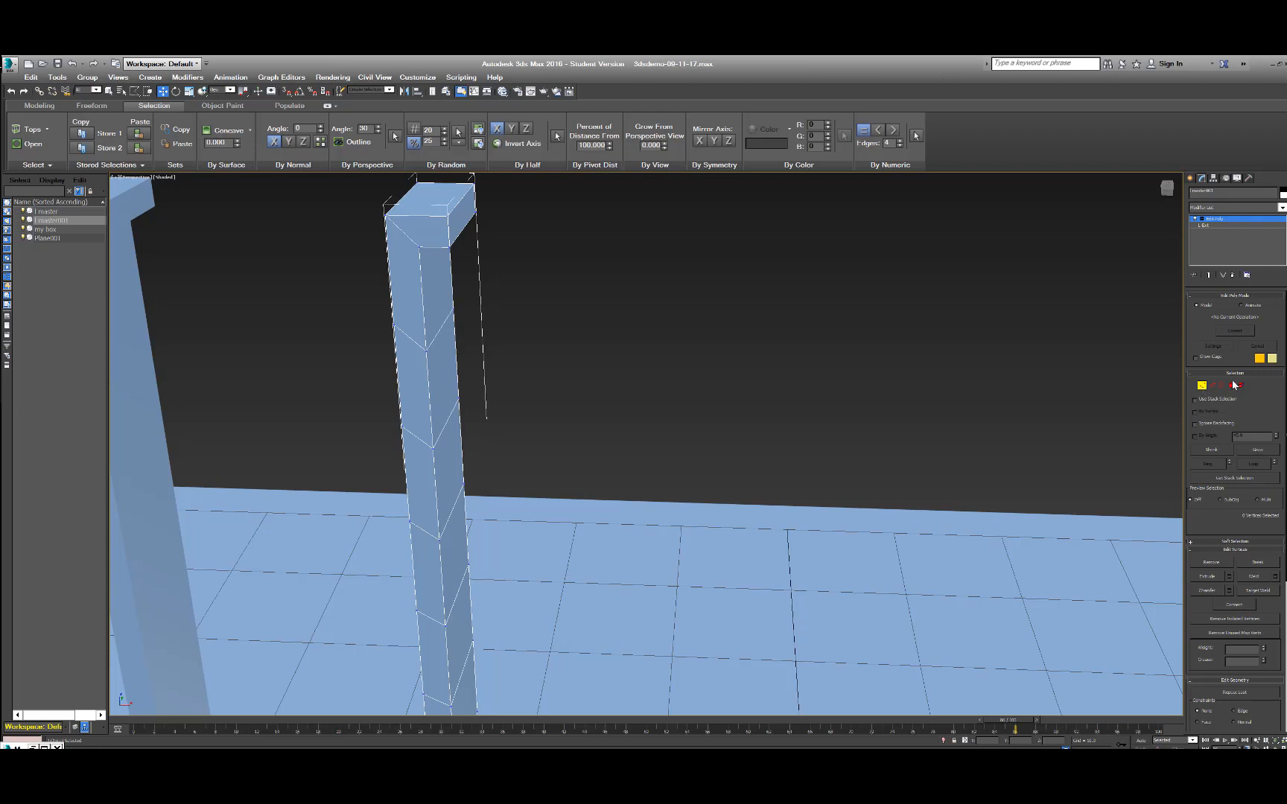
left_click(1230, 386)
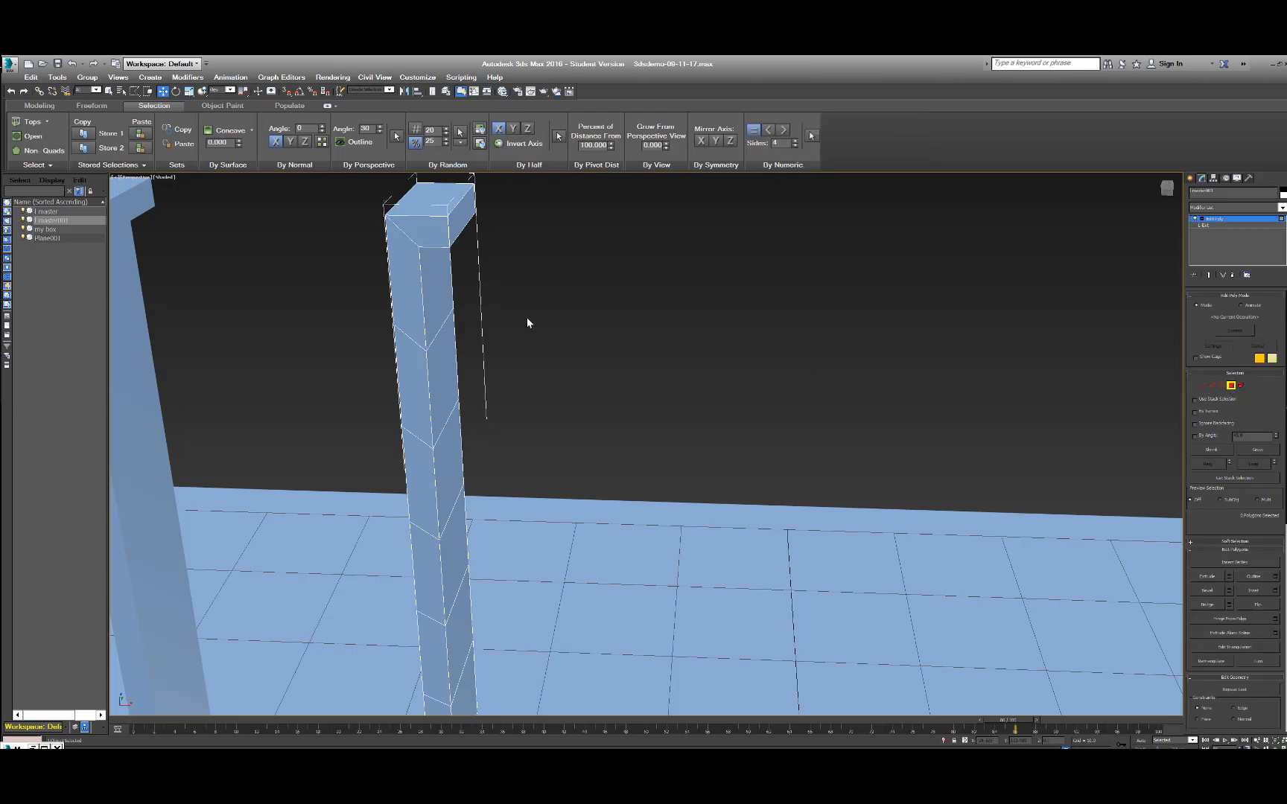
left_click(440, 292)
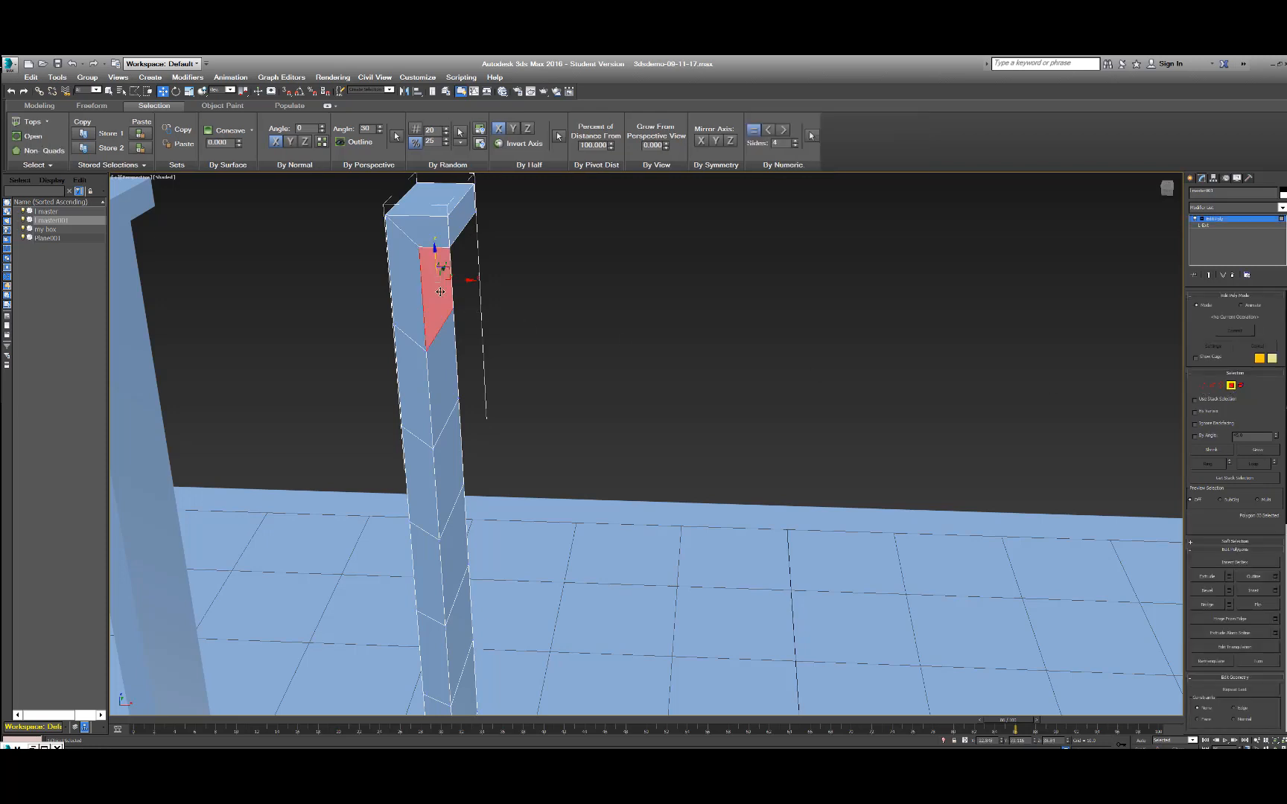
left_click(443, 382, "shift")
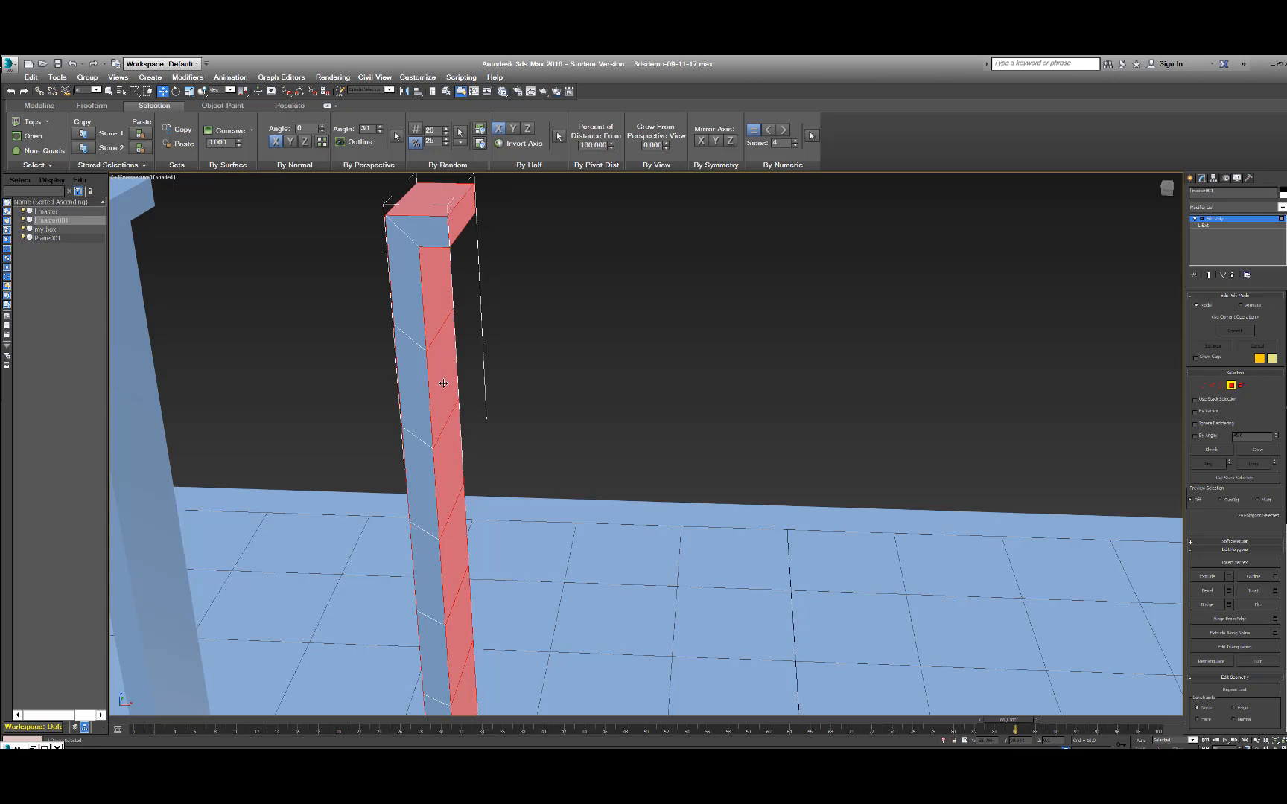
scroll(443, 383, "down", 5)
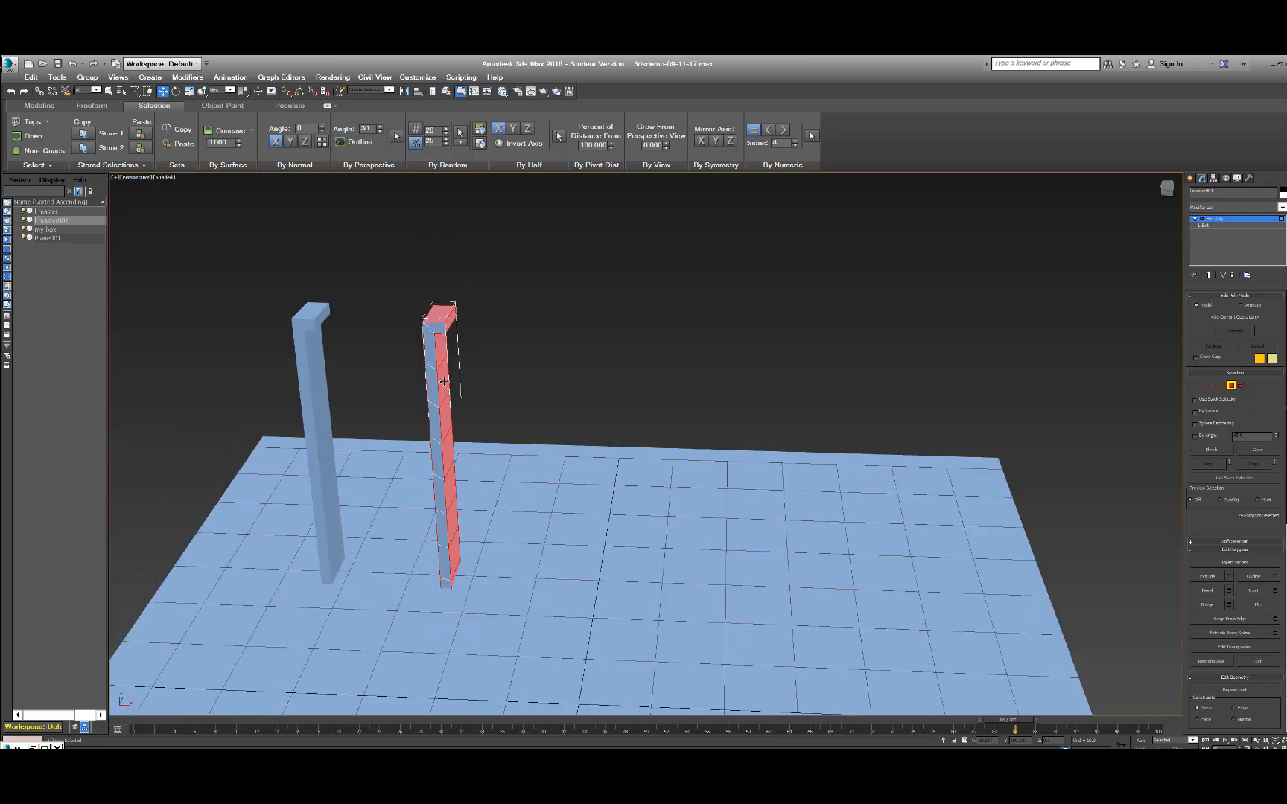
Try scaling up the selected polygon loop, undo the scaling, and clear the polygon selection.
key("r")
left_click_drag(449, 488, 484, 470)
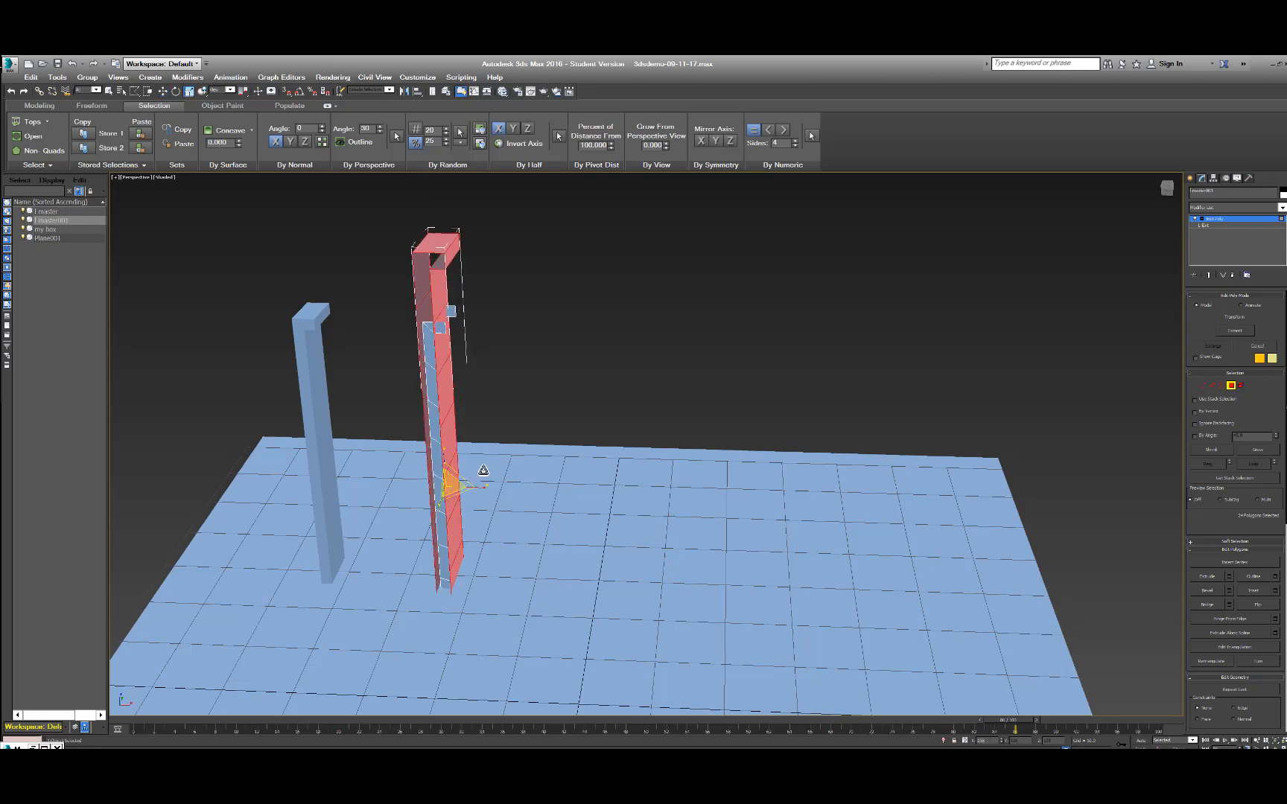
key("ctrl+z")
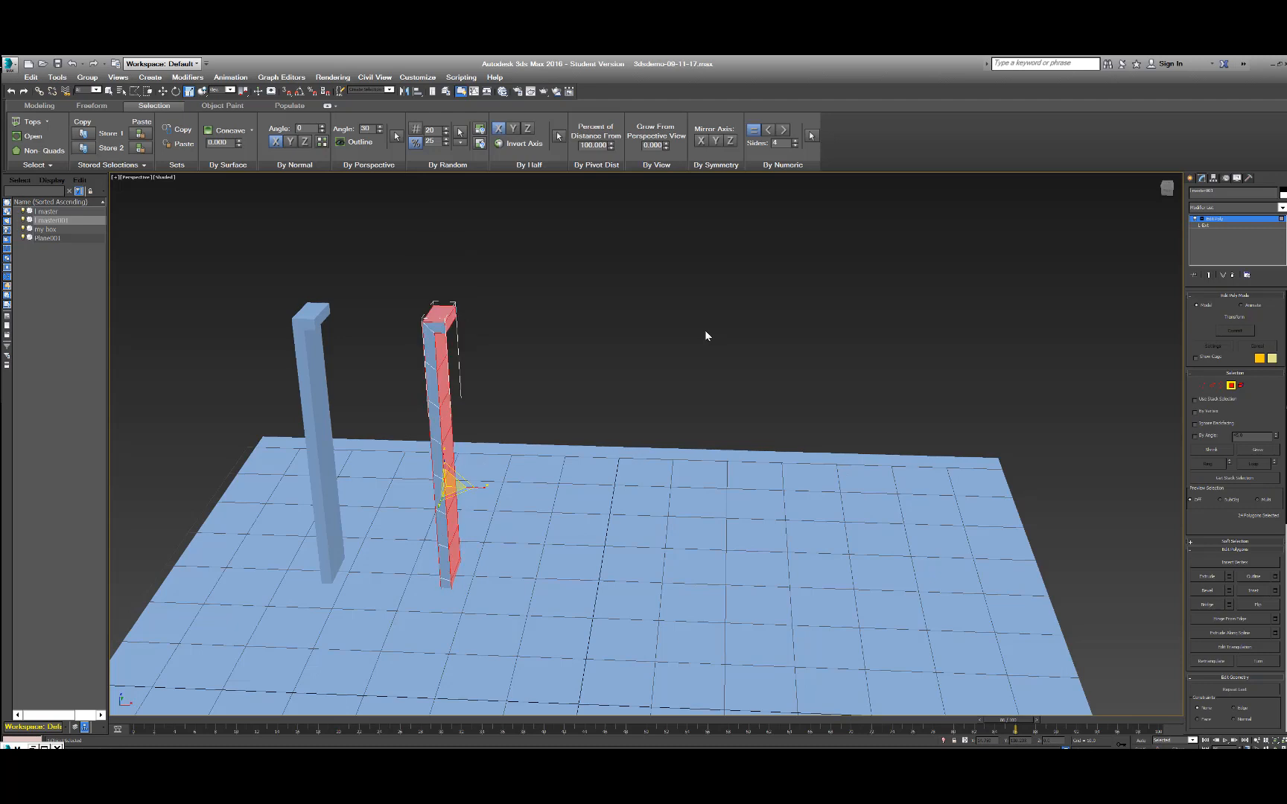
key("q")
left_click(482, 356)
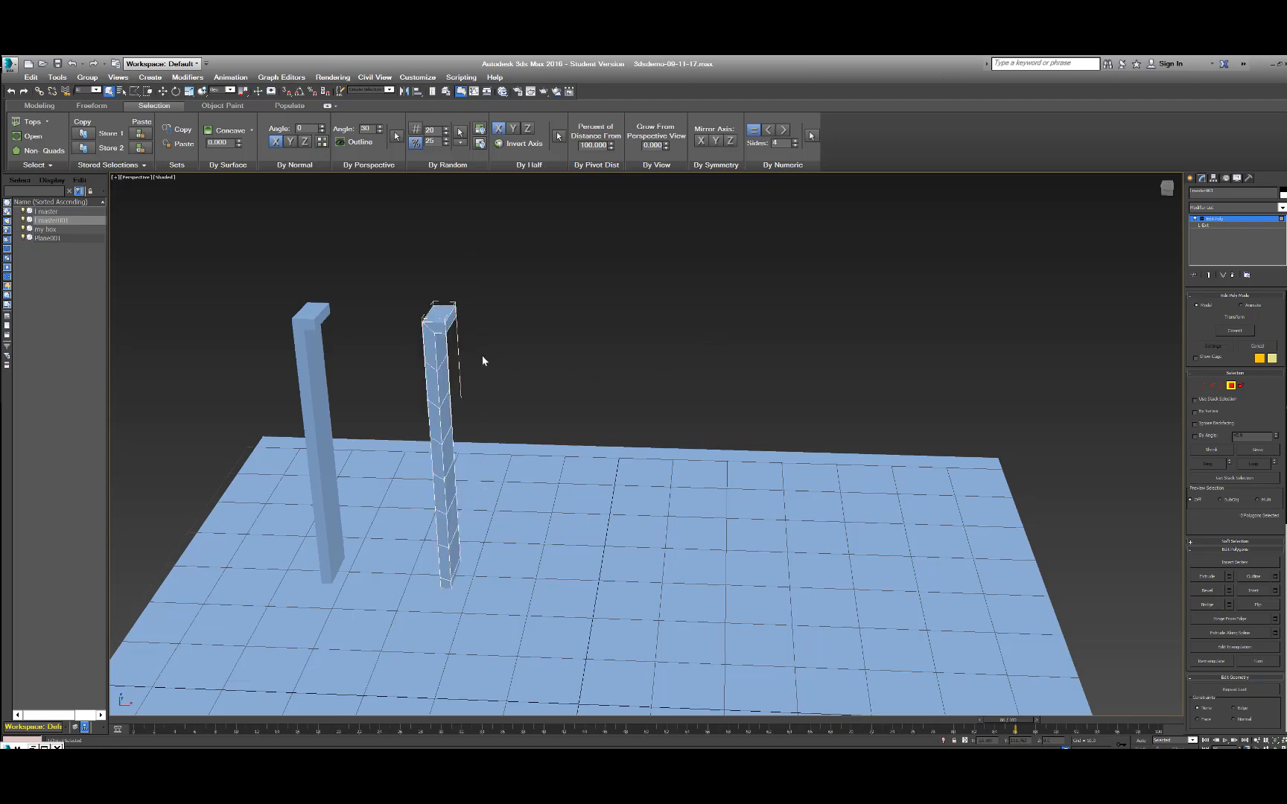
Pull a single polygon near the upper end of the copied wall's side outward along the X axis.
left_click(442, 379)
key("w")
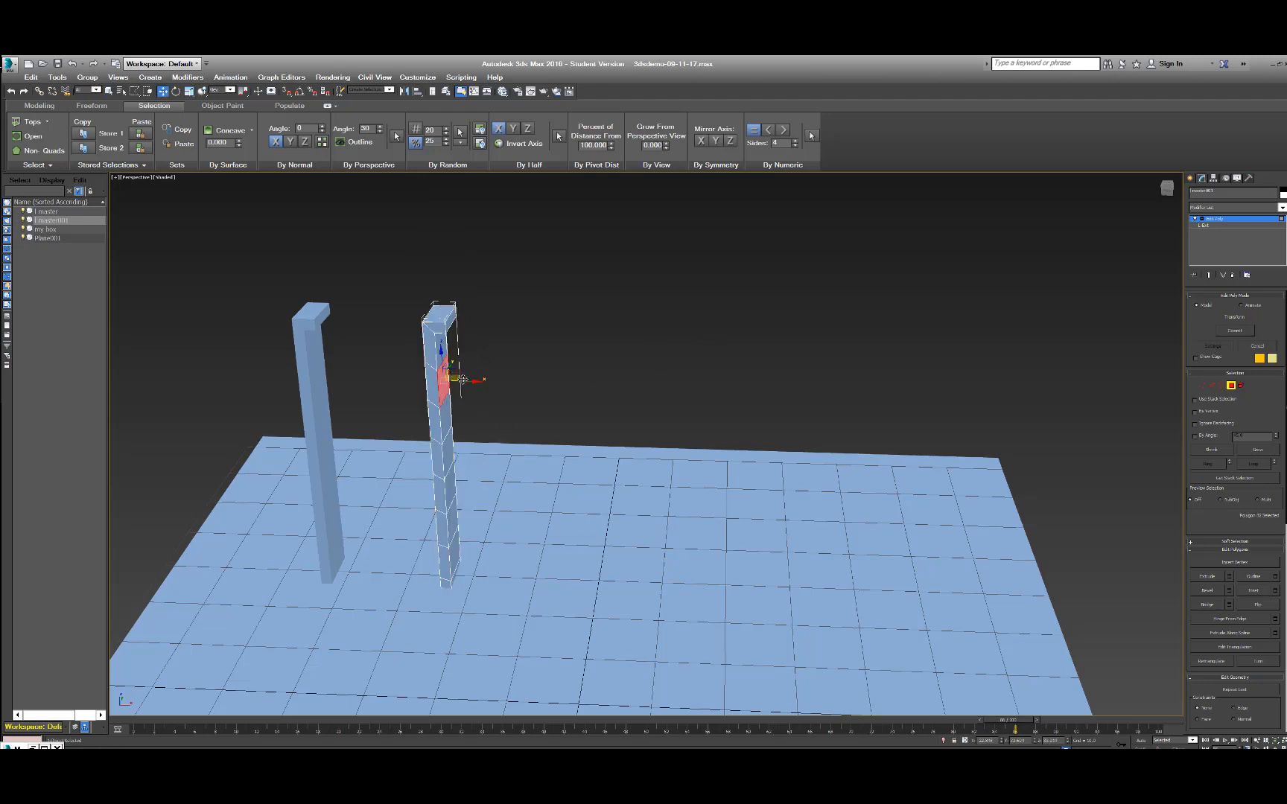
left_click_drag(479, 380, 551, 382)
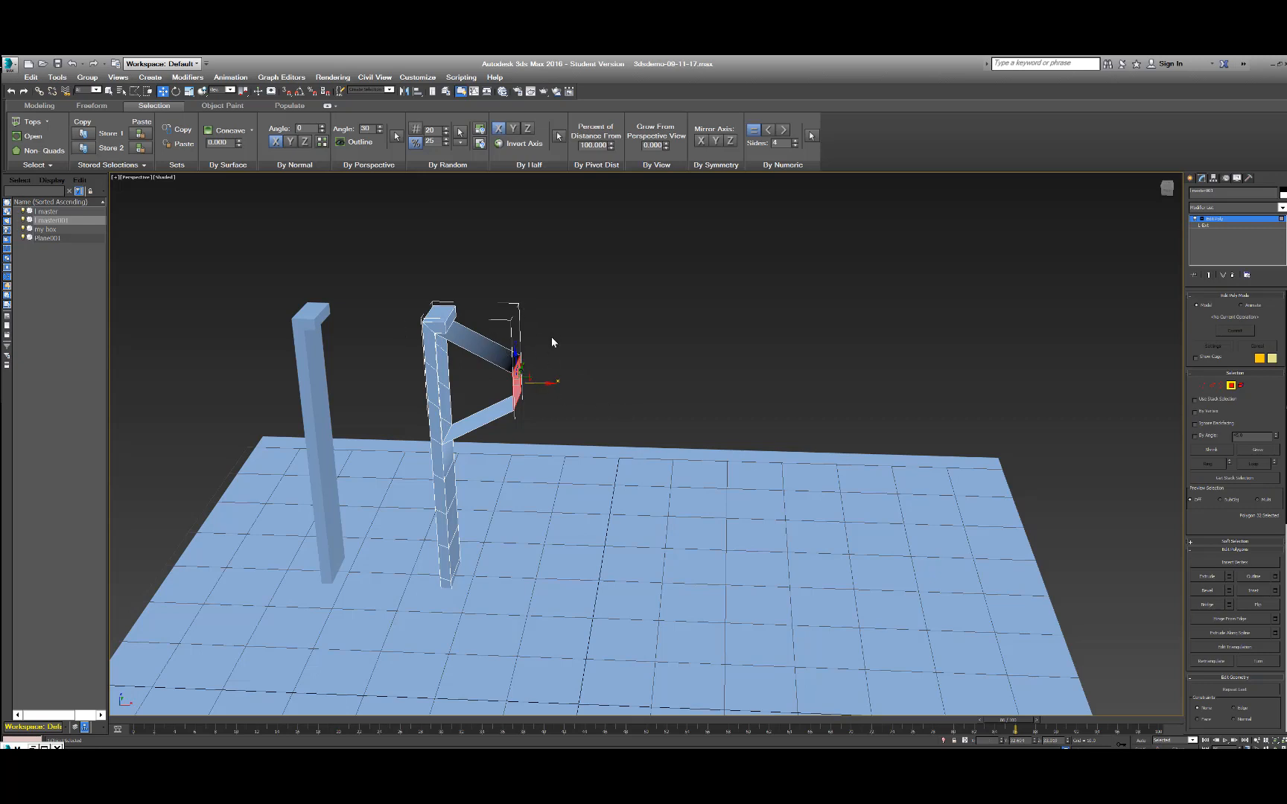
Check the pulled-out shape, exit Polygon sub-object mode, and deselect the copied wall.
key("q")
mouse_move(646, 436)
middle_mouse_down("alt")
mouse_move(580, 432)
mouse_move(516, 403)
mouse_move(489, 445)
mouse_move(652, 426)
mouse_move(597, 425)
mouse_move(609, 442)
mouse_move(689, 428)
mouse_move(617, 439)
mouse_move(645, 406)
mouse_move(641, 437)
middle_mouse_up("alt")
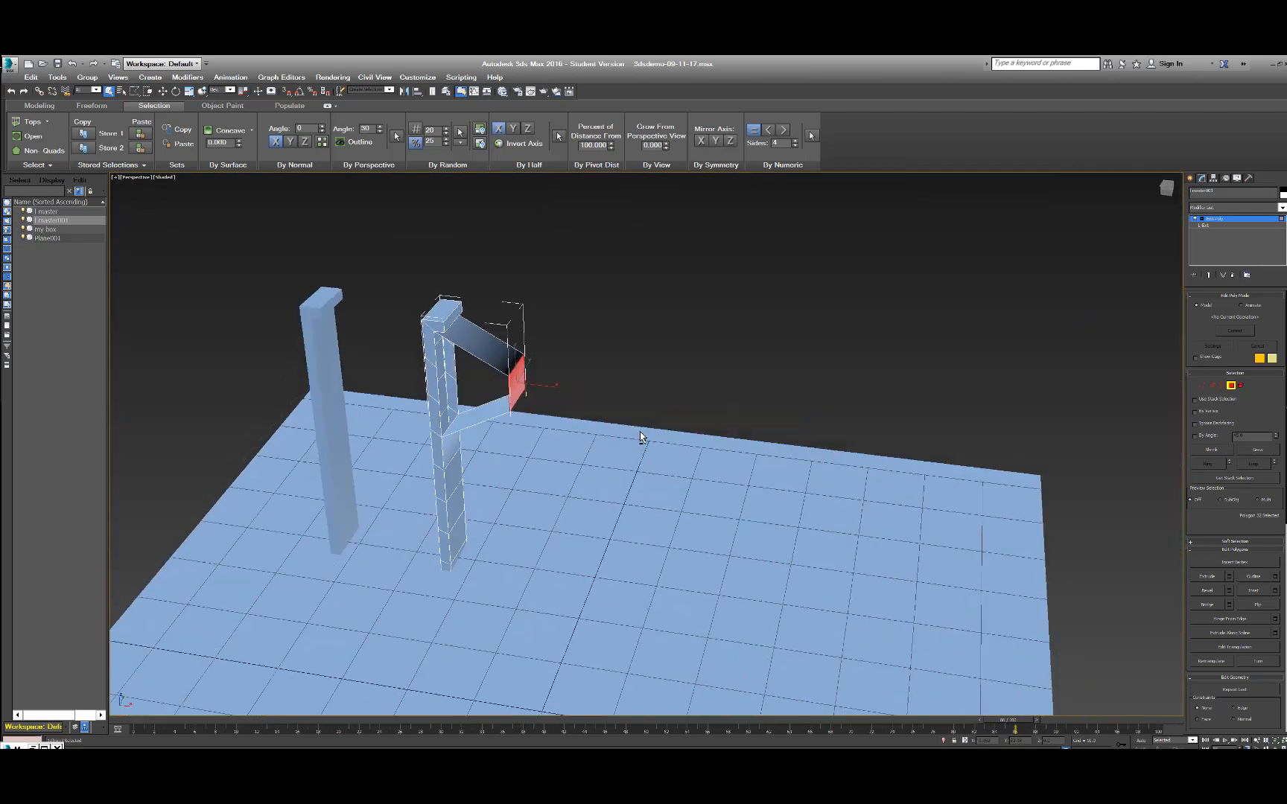
left_click(634, 325)
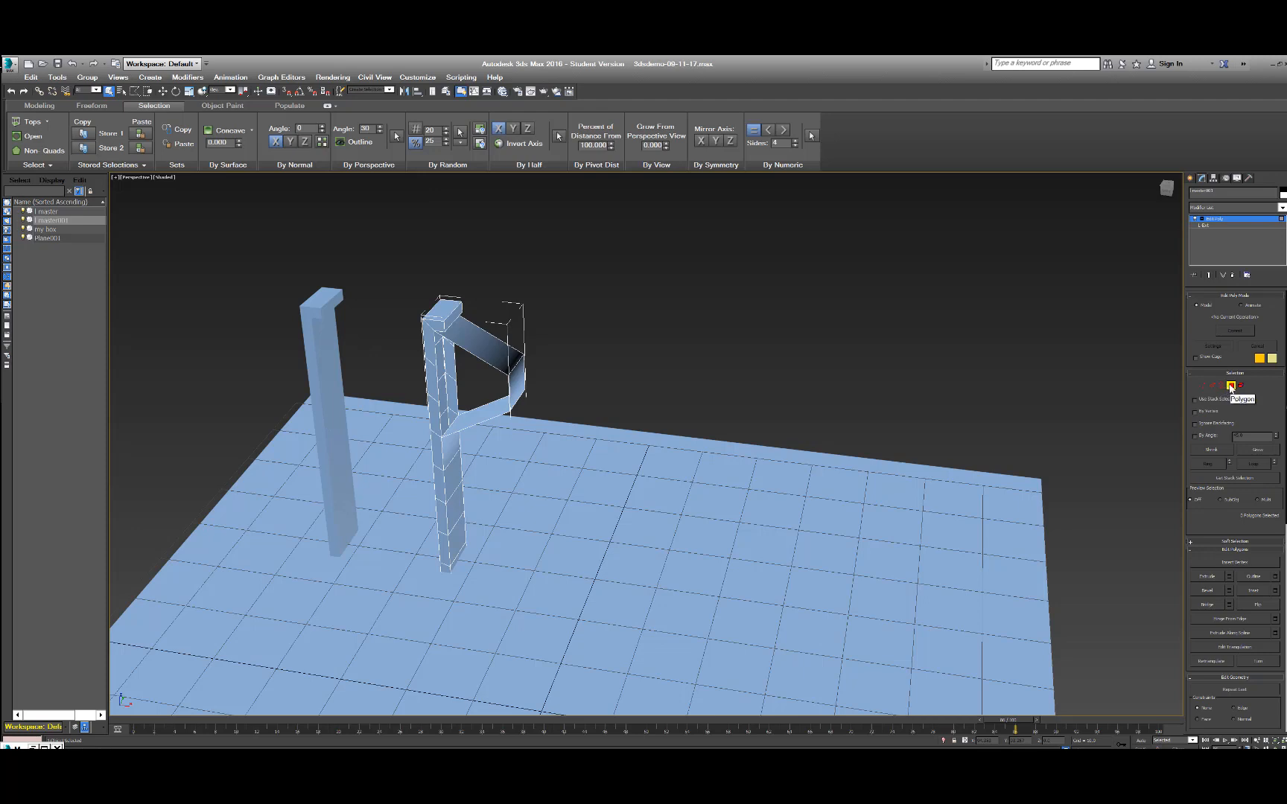
left_click(1231, 386)
left_click(594, 320)
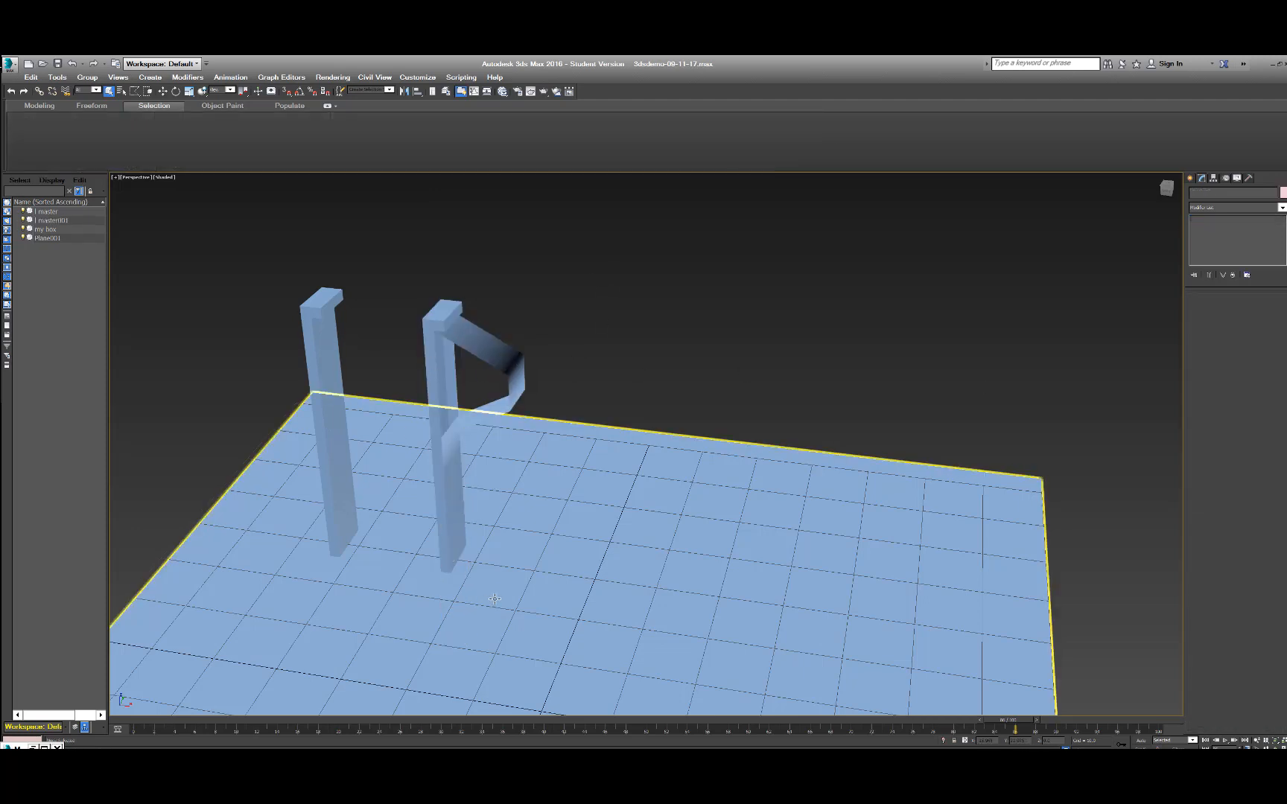
Try cloning the original L-shaped wall along the X axis as four widely spaced instances, and inspect the resulting row.
middle_click_drag(505, 589, 447, 514, "alt")
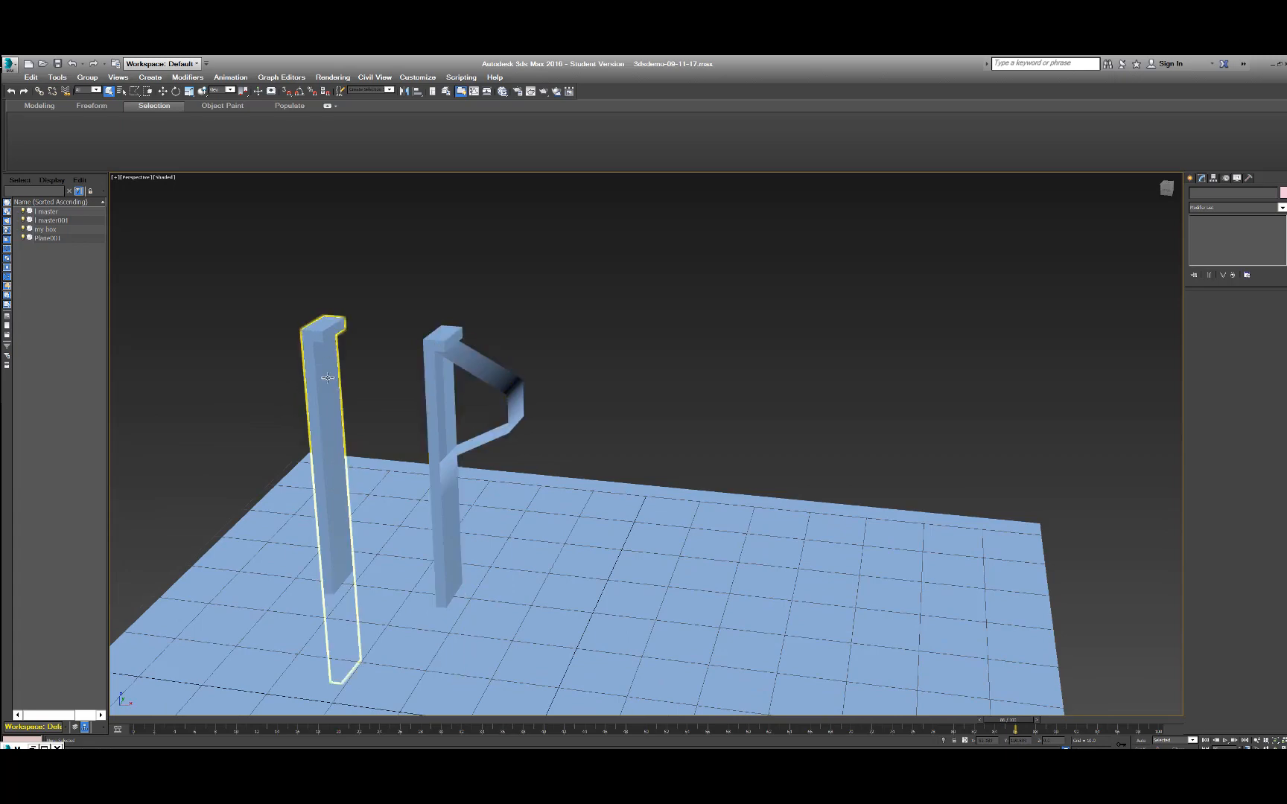
middle_click_drag(350, 454, 506, 395)
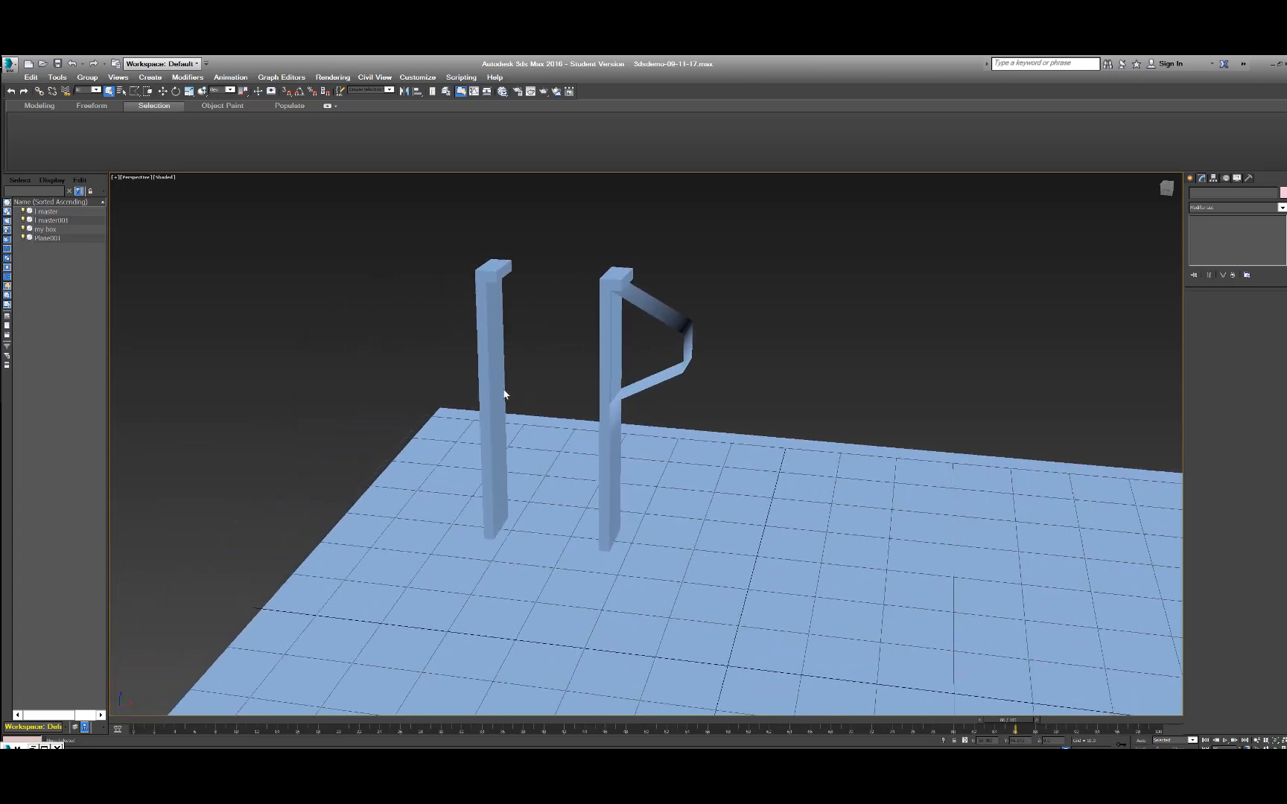
left_click(493, 374)
key("w")
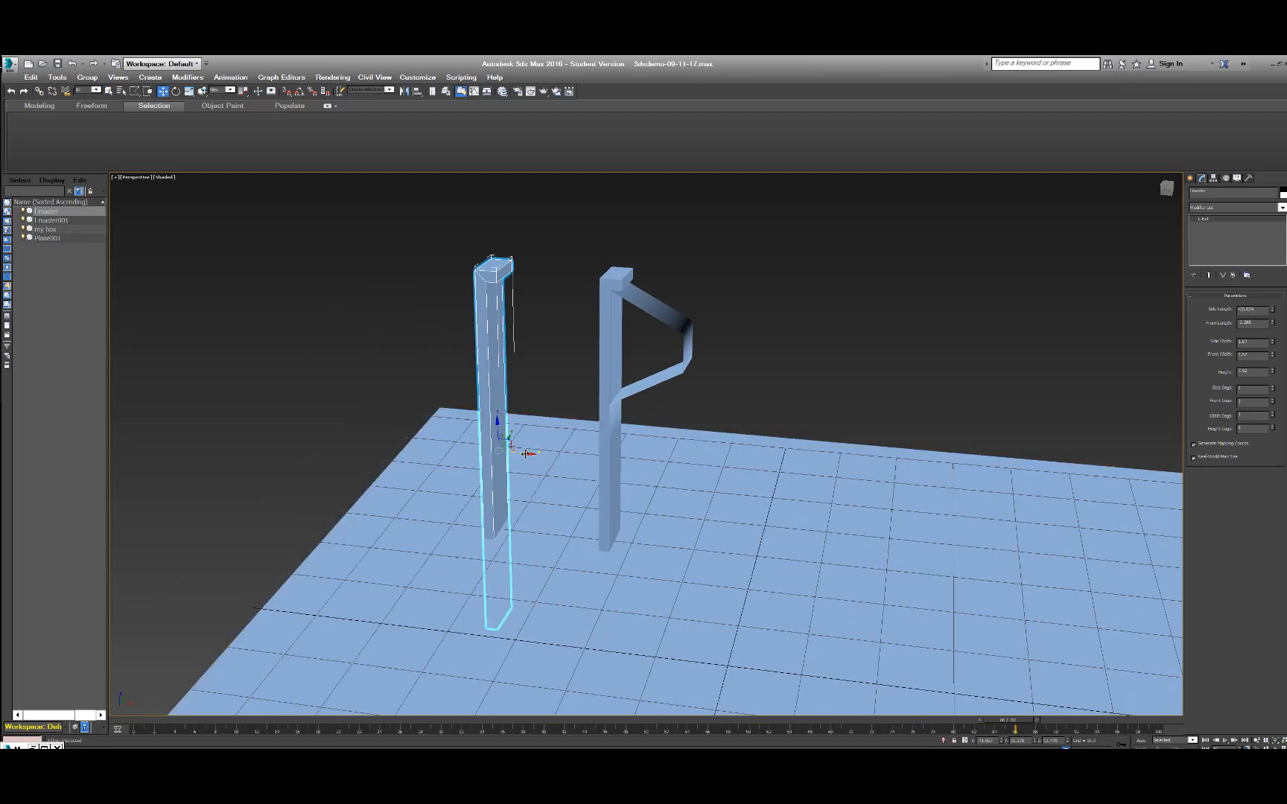
left_click_drag(525, 452, 817, 479, "shift")
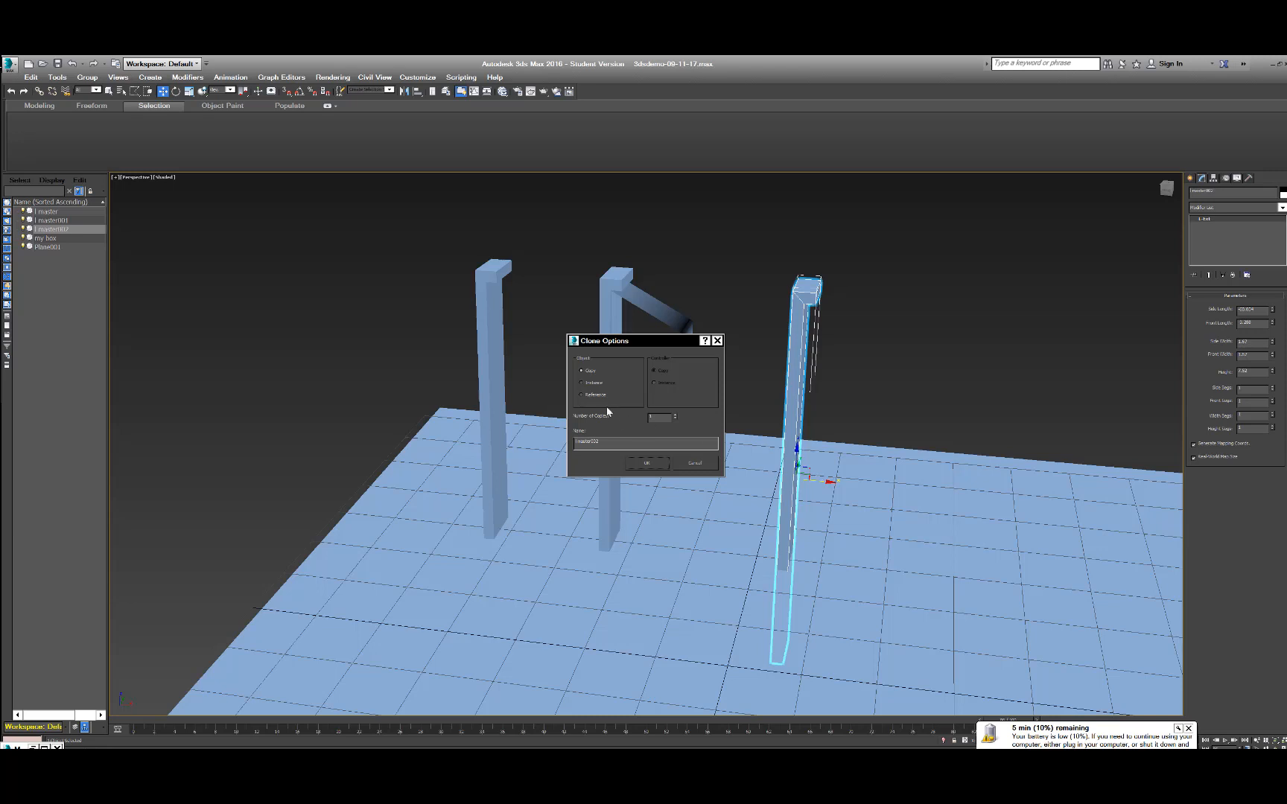
left_click(582, 382)
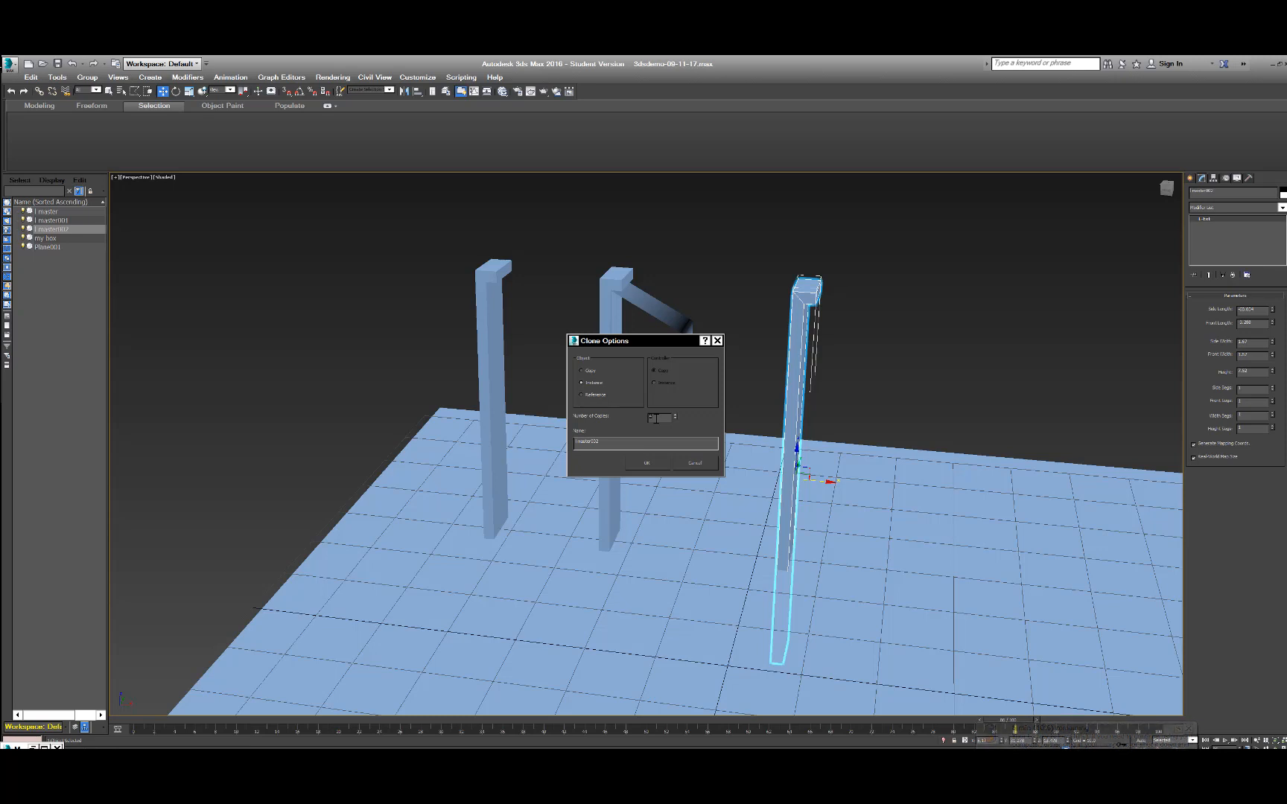
type("4")
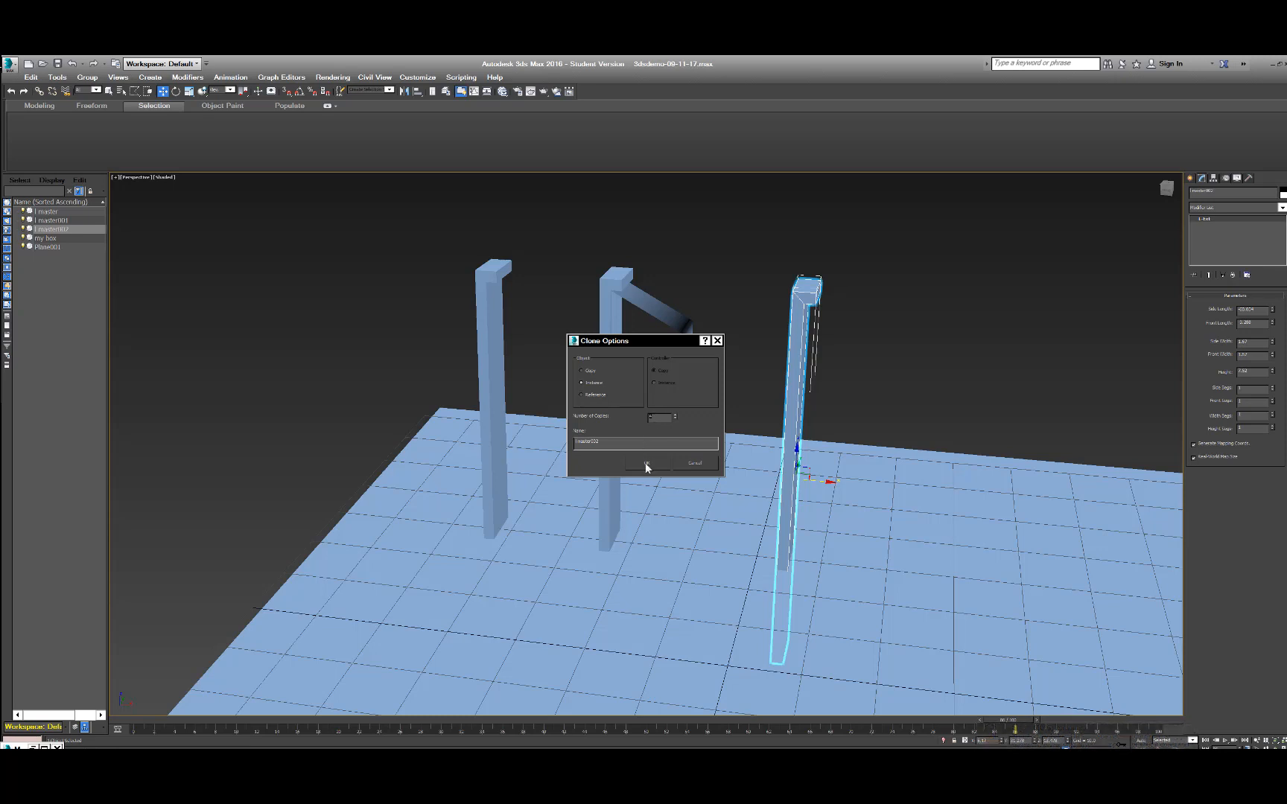
left_click(646, 465)
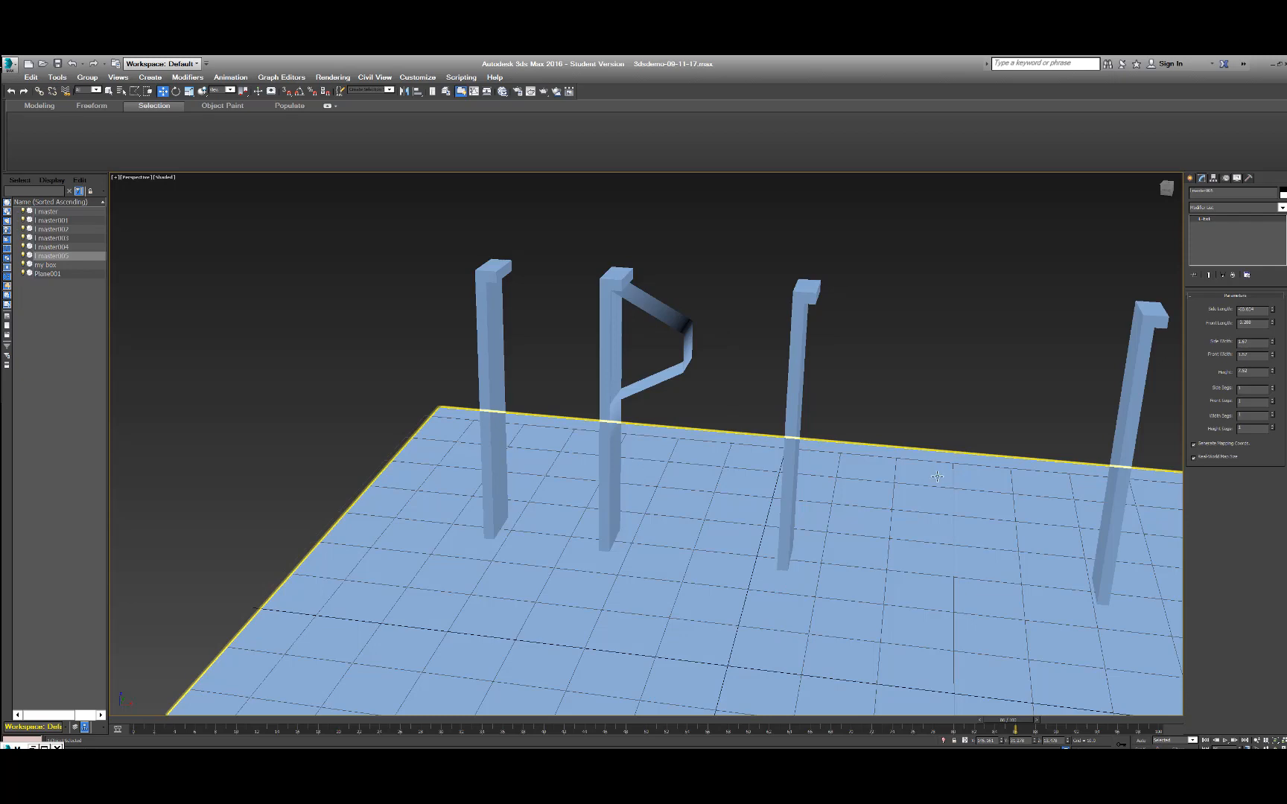
left_click(921, 428)
scroll(924, 410, "down", 10)
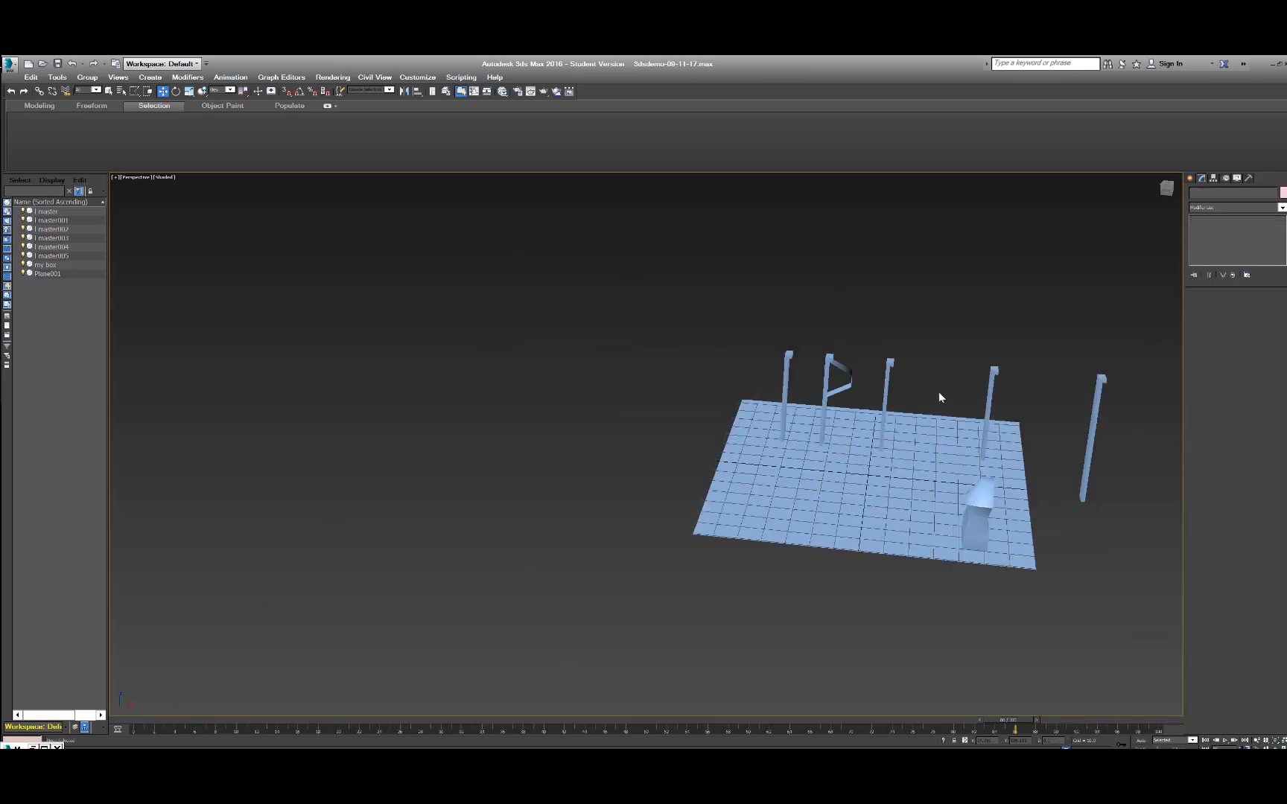
middle_click_drag(1099, 391, 715, 368)
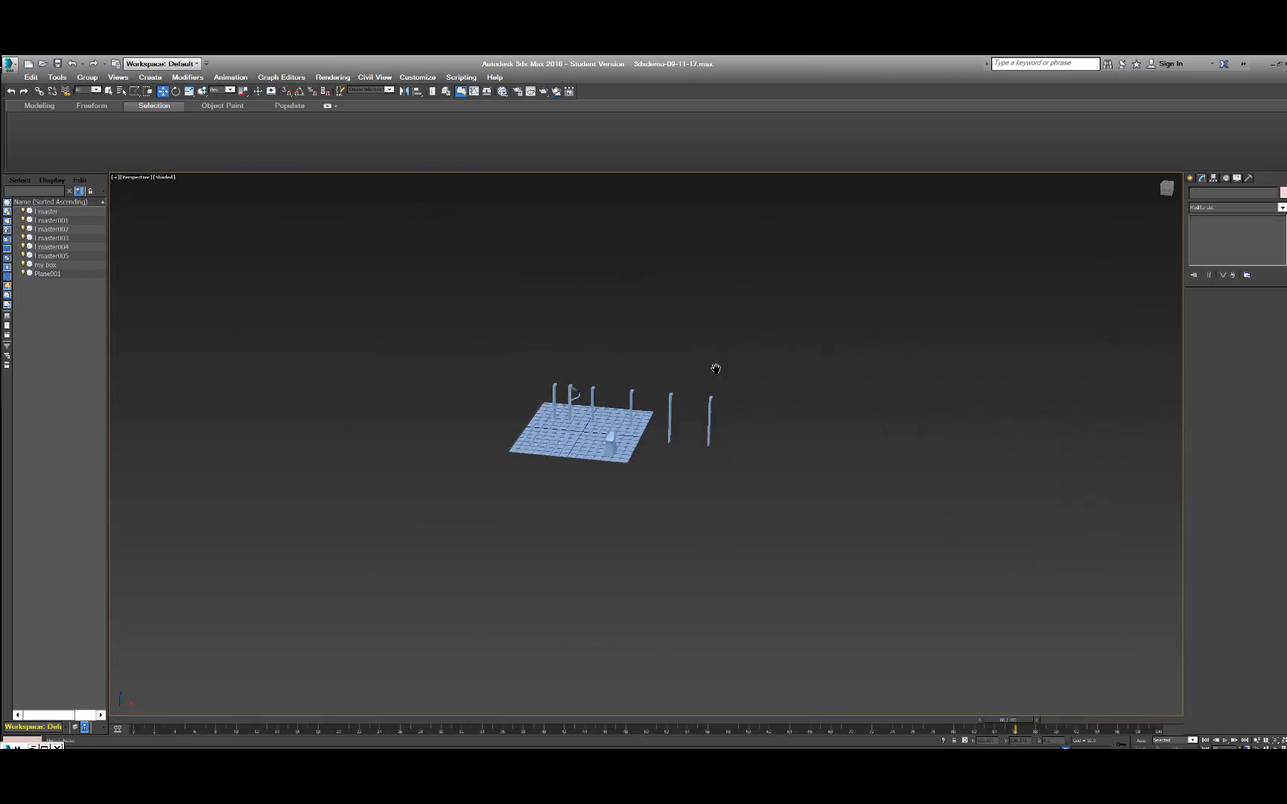
scroll(715, 368, "up", 5)
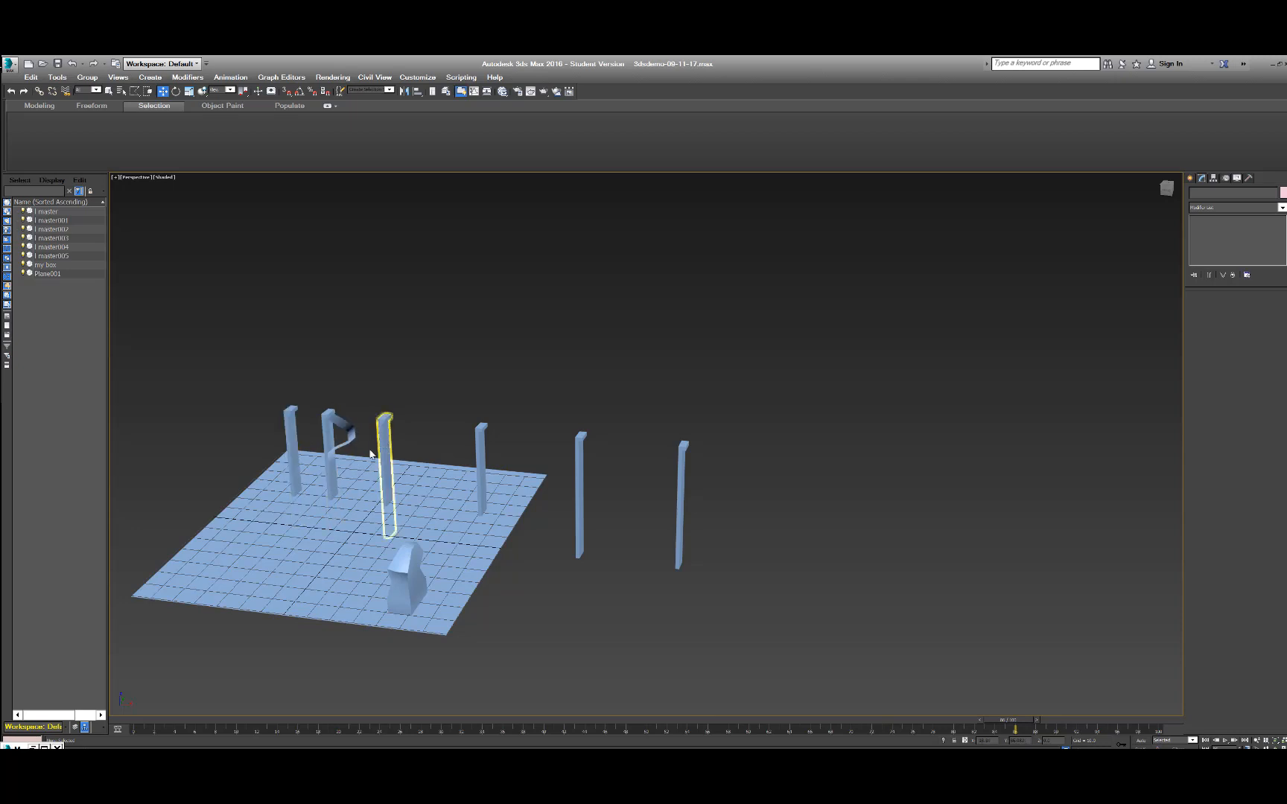
scroll(387, 431, "up", 3)
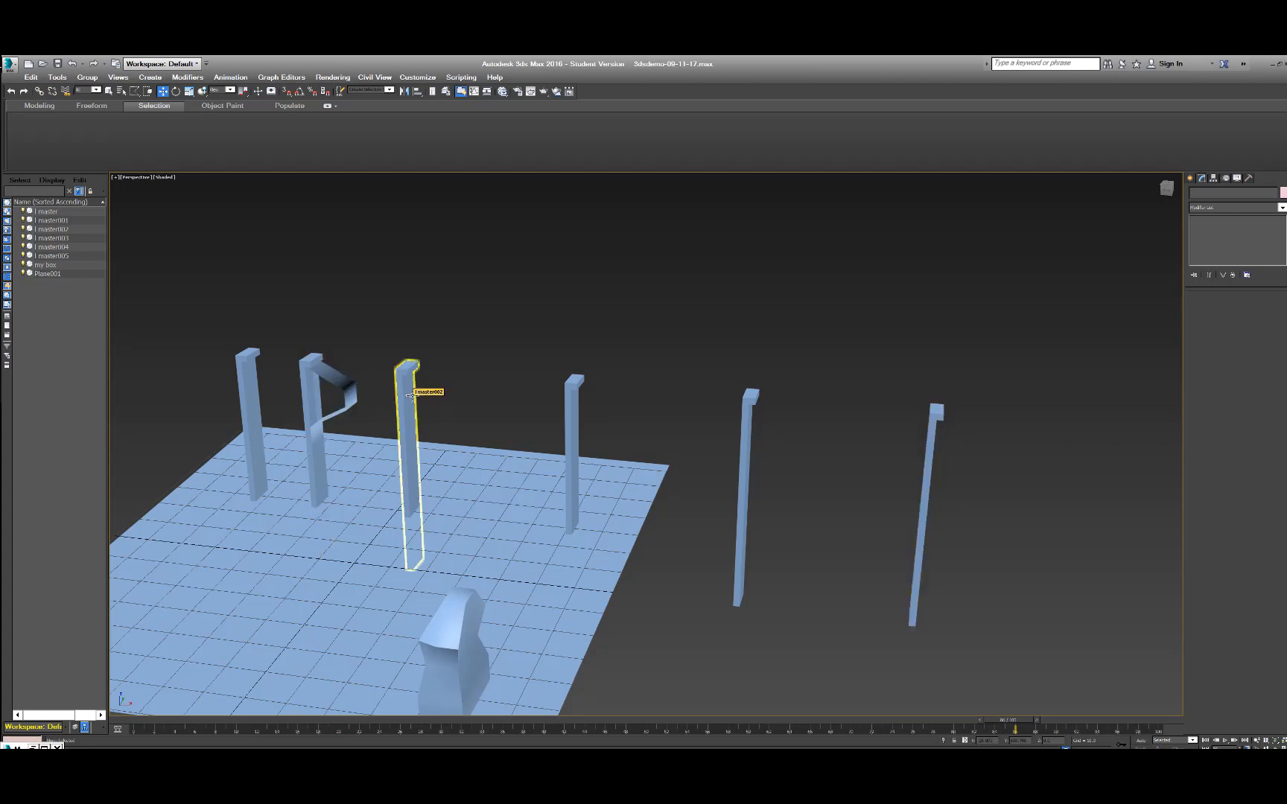
Undo the widely spaced clones and clone the original wall along the X axis as four closely spaced instances.
key("ctrl+z")
key("ctrl+z")
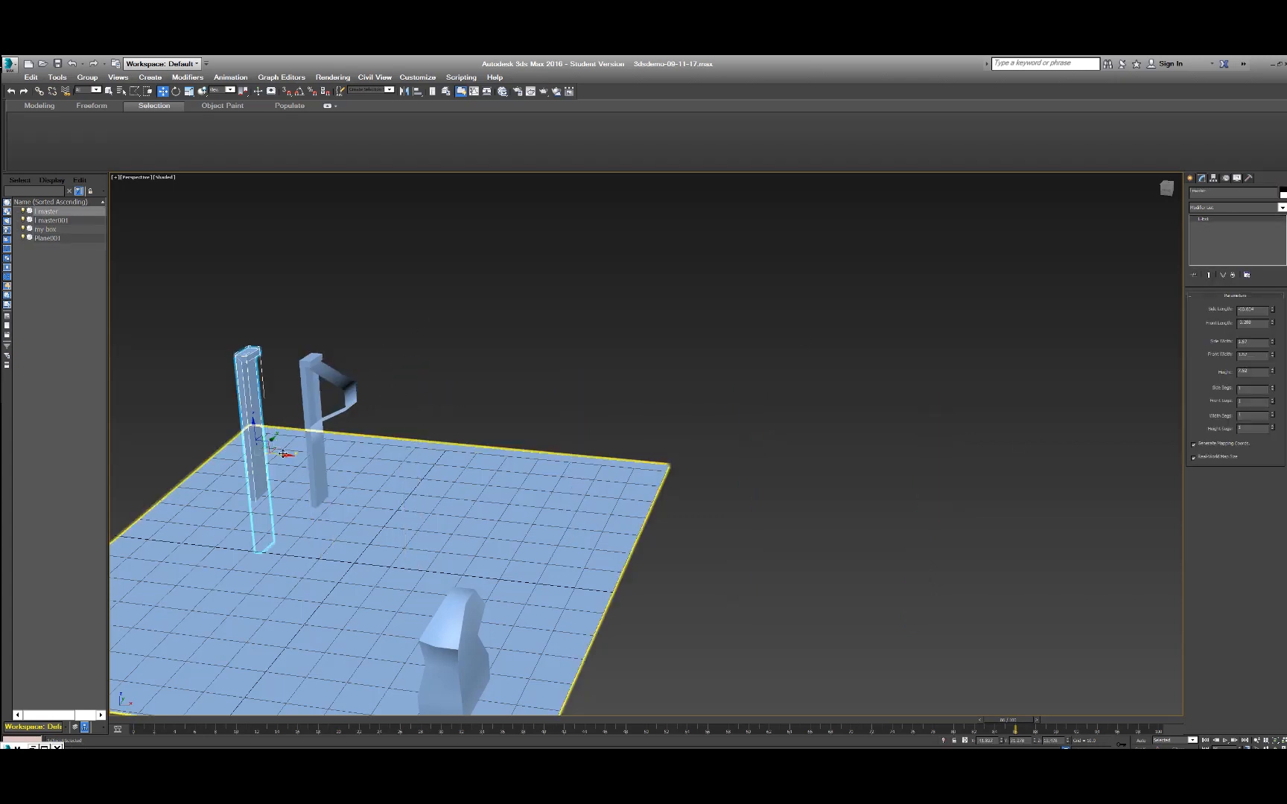
left_click_drag(290, 453, 312, 458, "shift")
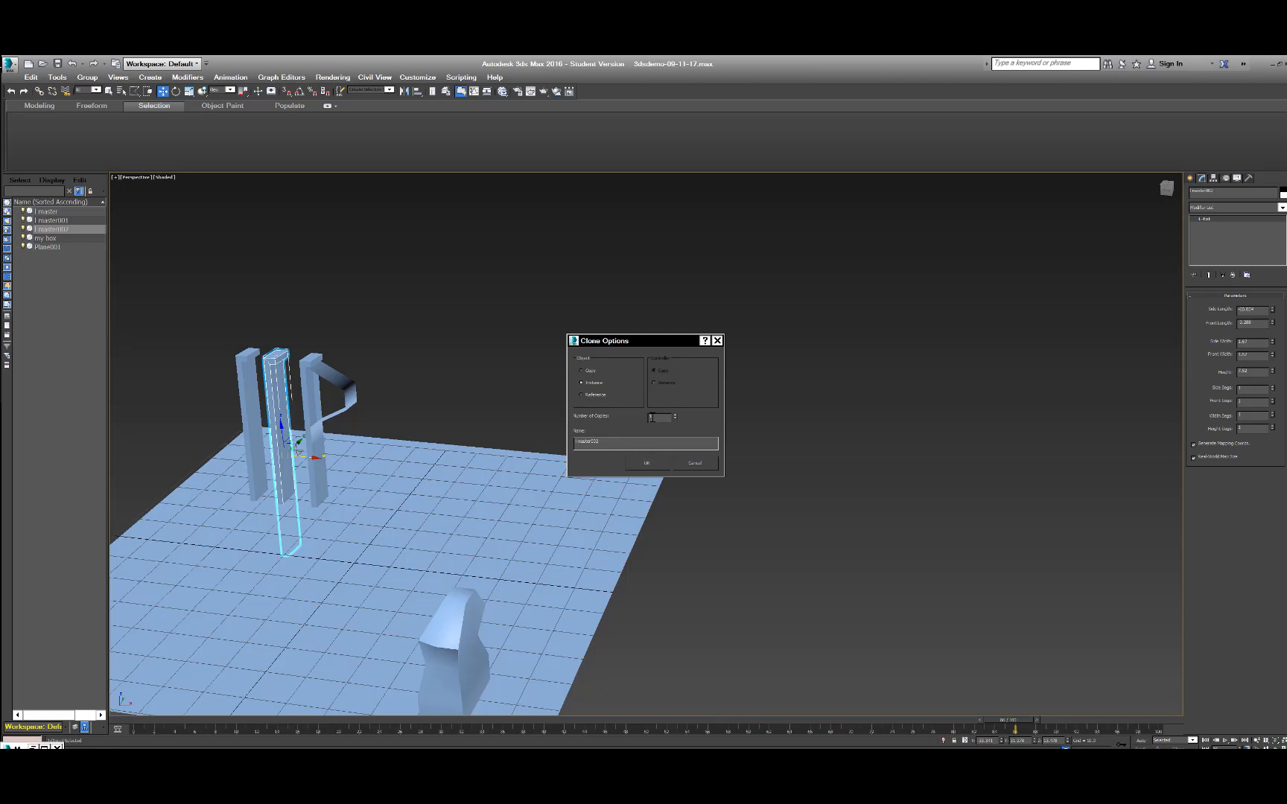
left_click(646, 462)
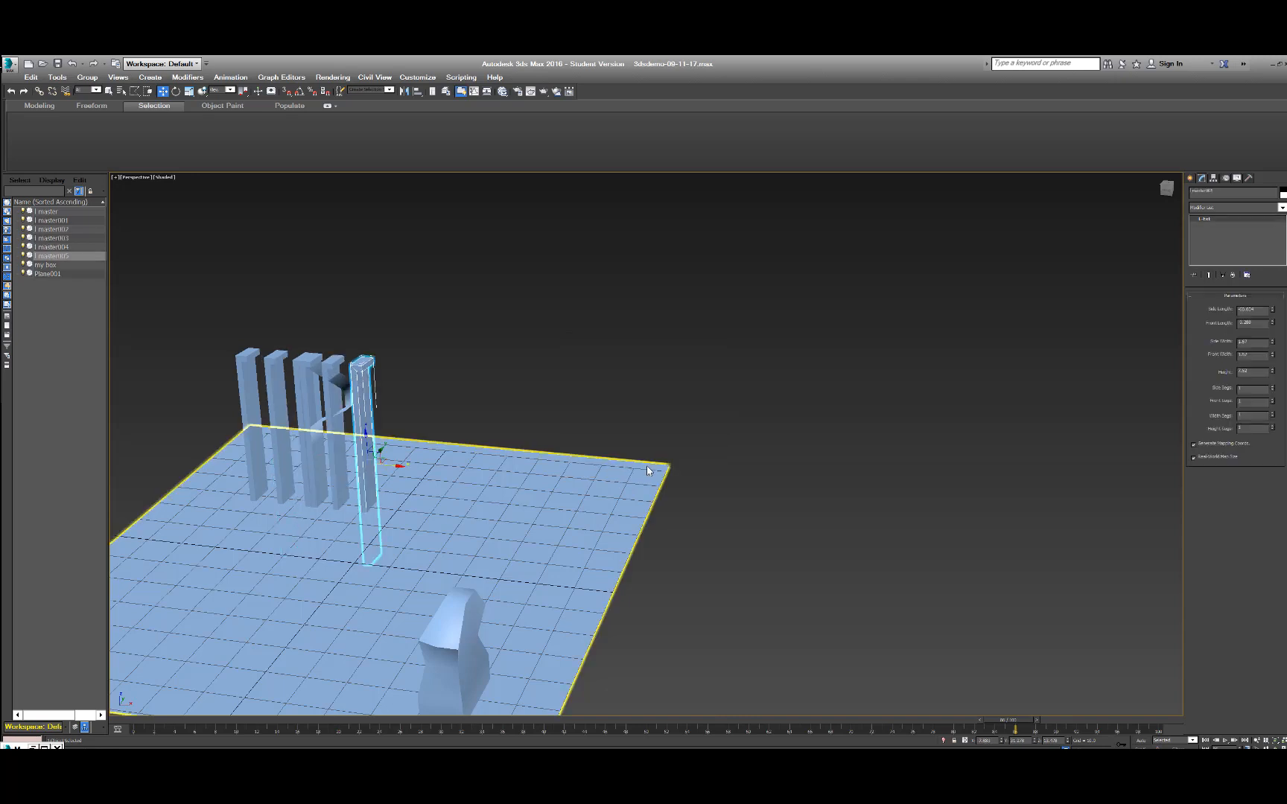
Move the reshaped wall copy out of the row of instances to a clear spot further along the plane, and deselect it.
left_click(345, 382)
left_click_drag(331, 445, 280, 531)
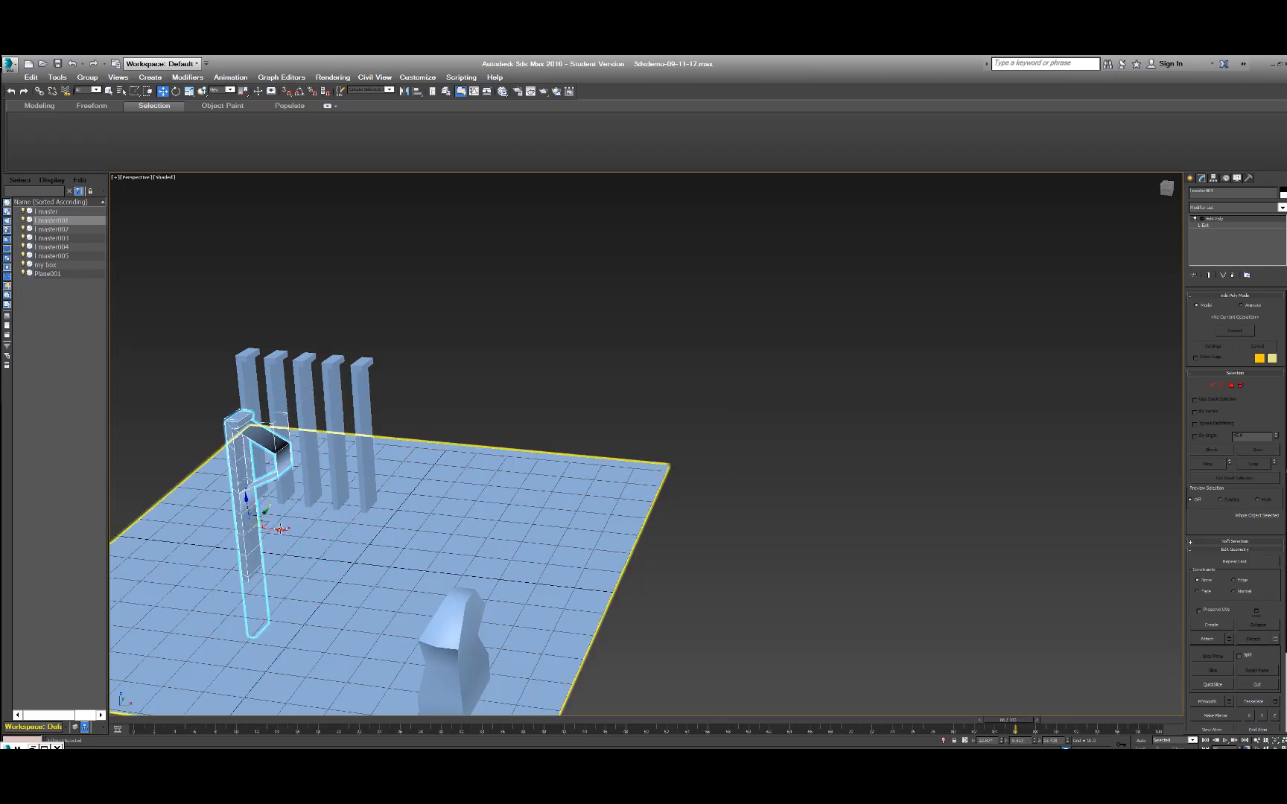
left_click_drag(466, 538, 493, 536)
key("ctrl+z")
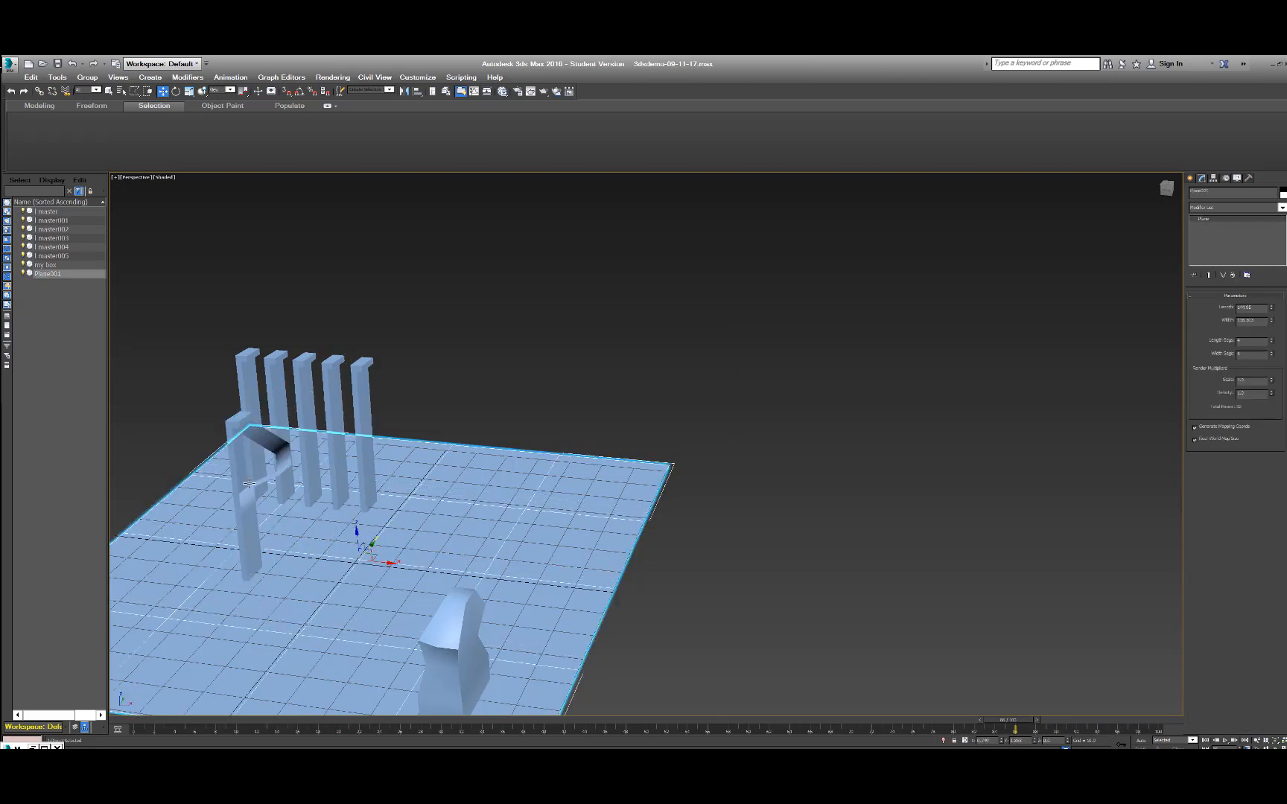
left_click(246, 503)
left_click_drag(283, 530, 509, 426)
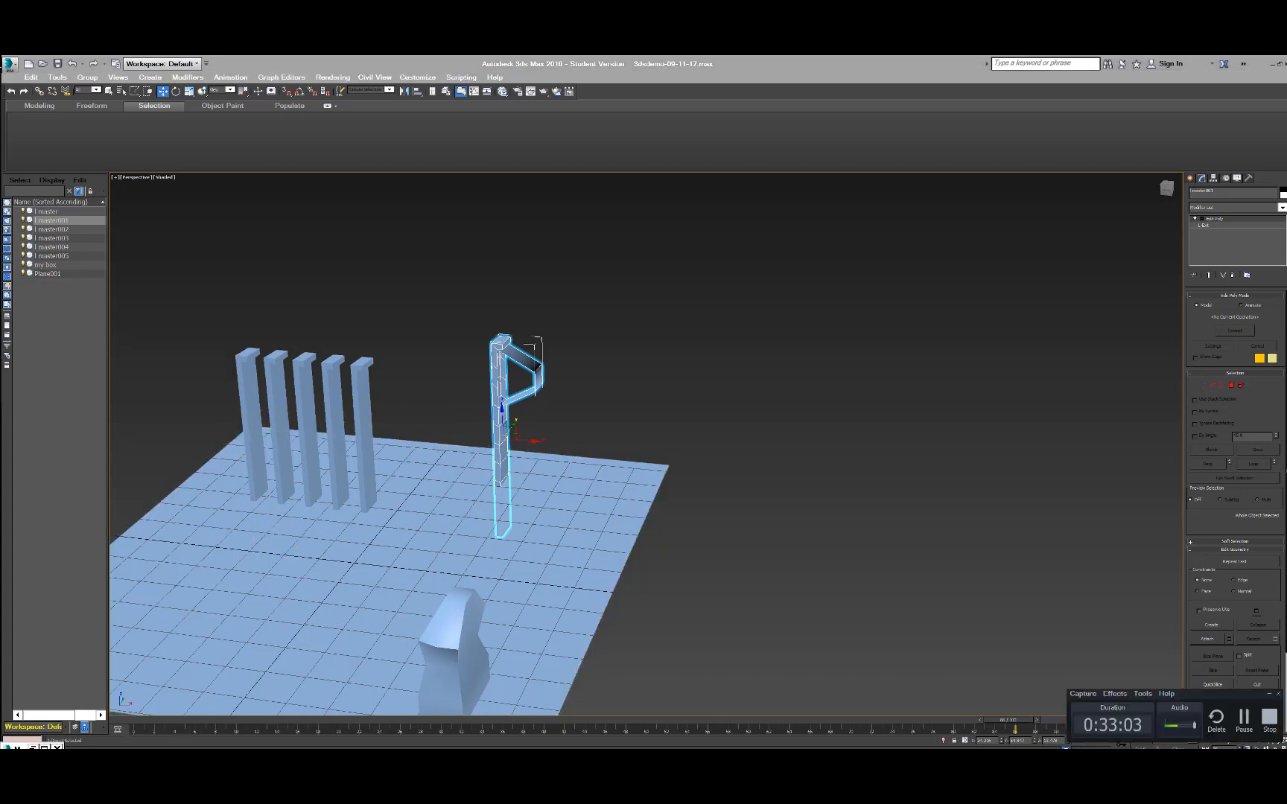
left_click(1242, 719)
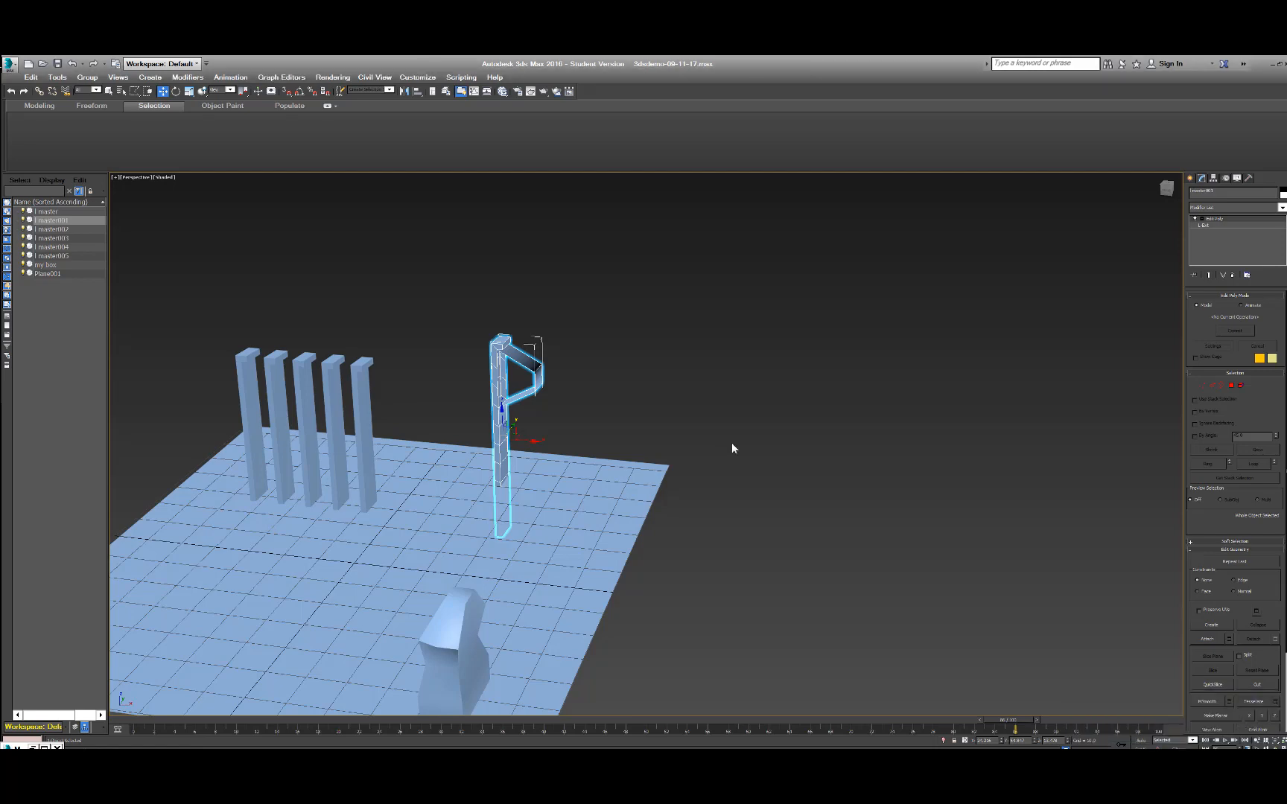
left_click(710, 382)
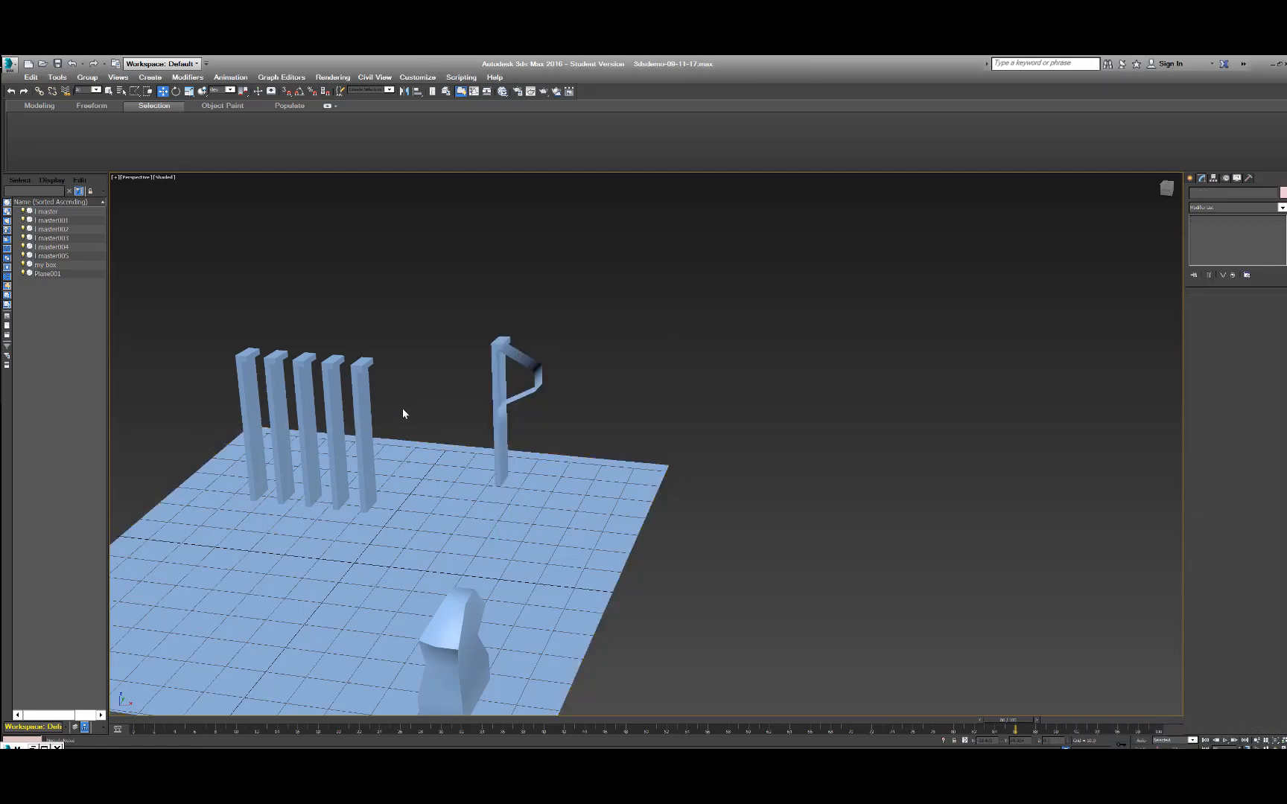
Resize the wall instances through the second one in the row: increase its Height, set Front Width to 2.5, and adjust Side Width.
middle_click_drag(425, 402, 519, 384)
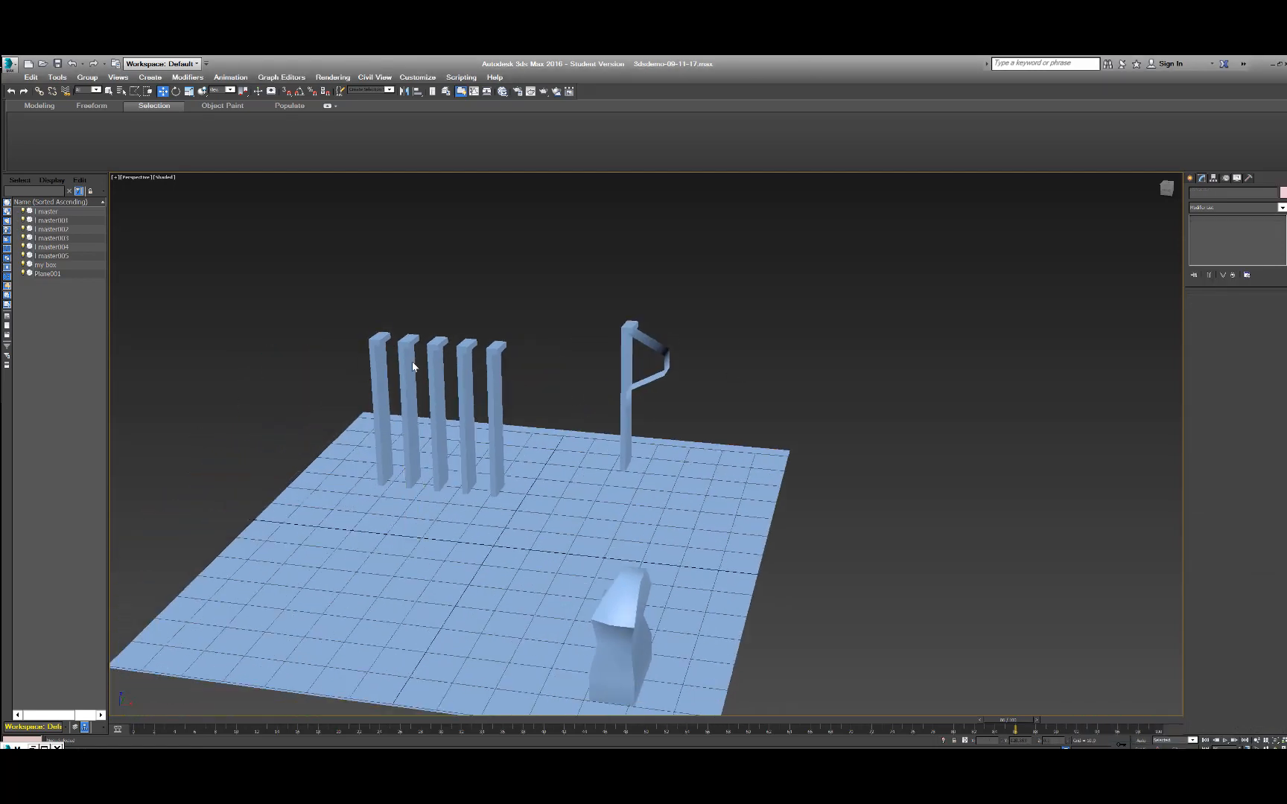
left_click(406, 361)
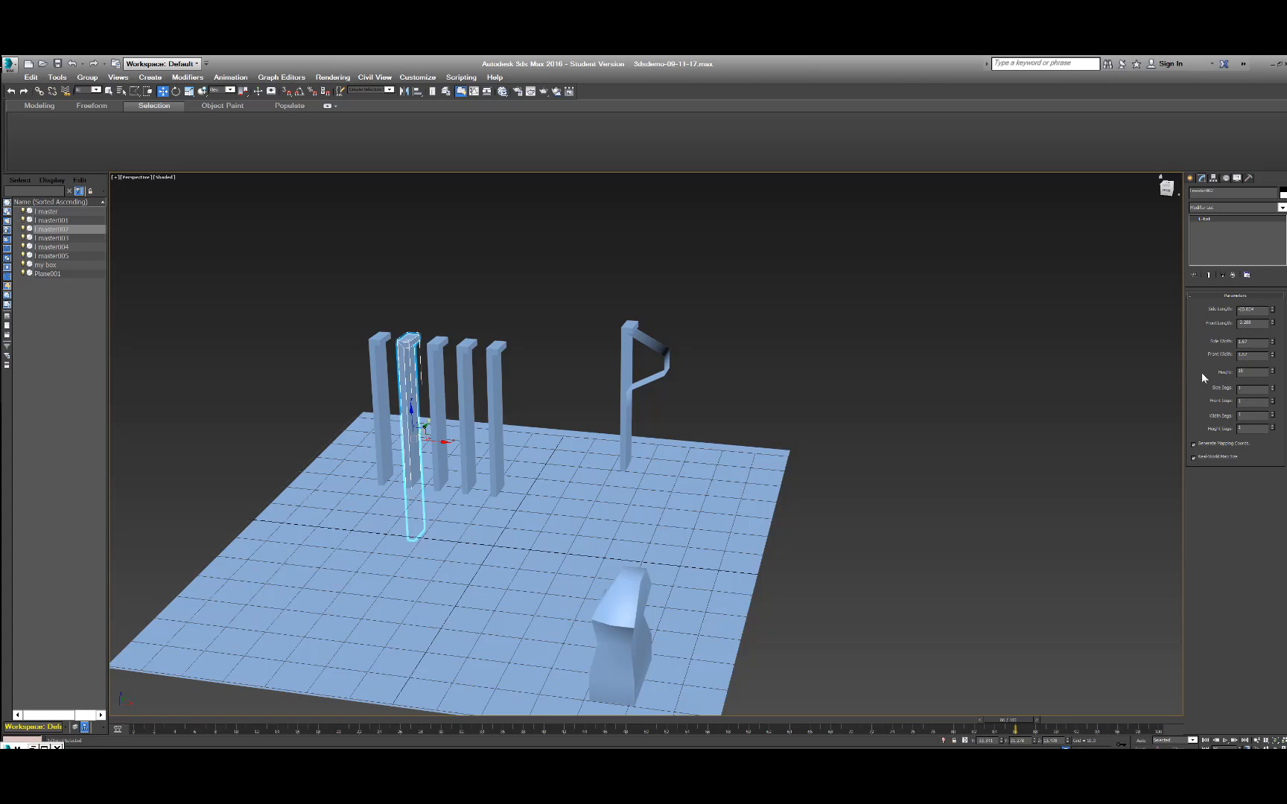
key("Return")
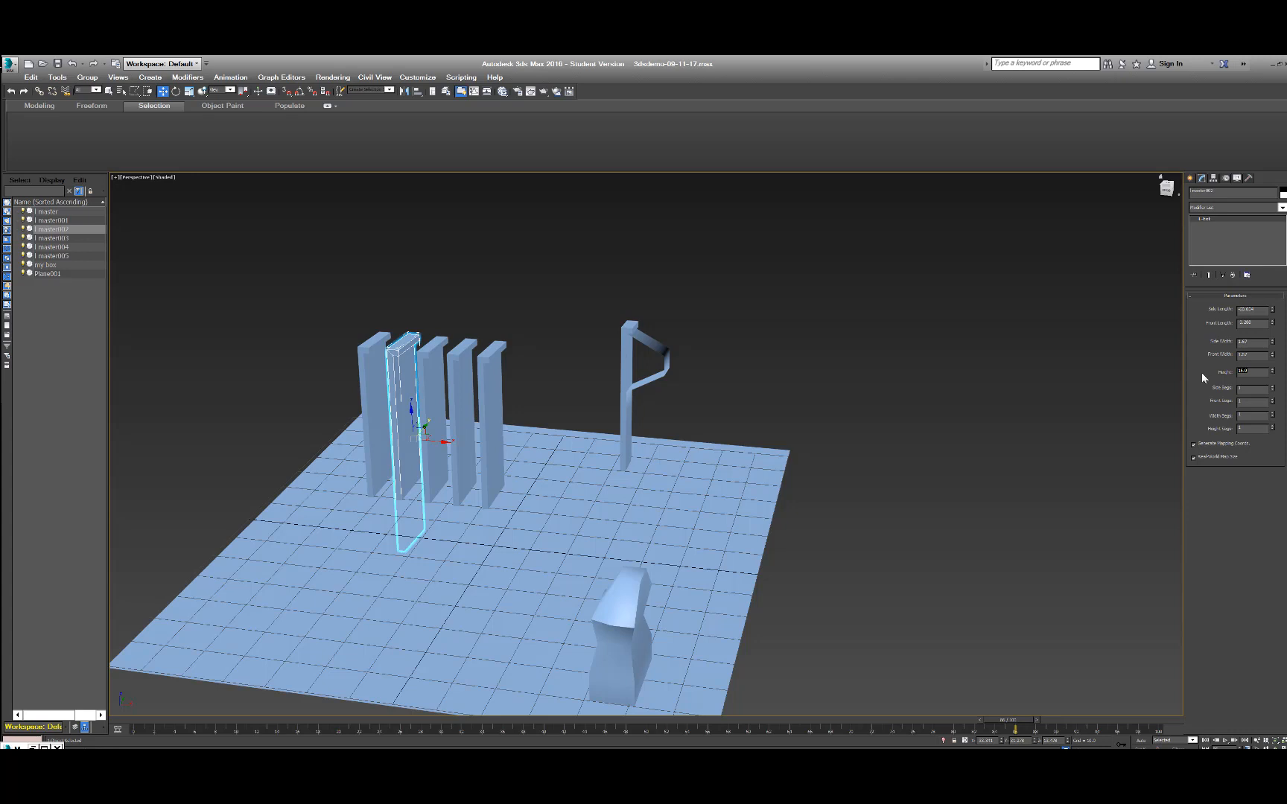
left_click(1257, 356)
type("2.5")
left_click(1253, 341)
key("Return")
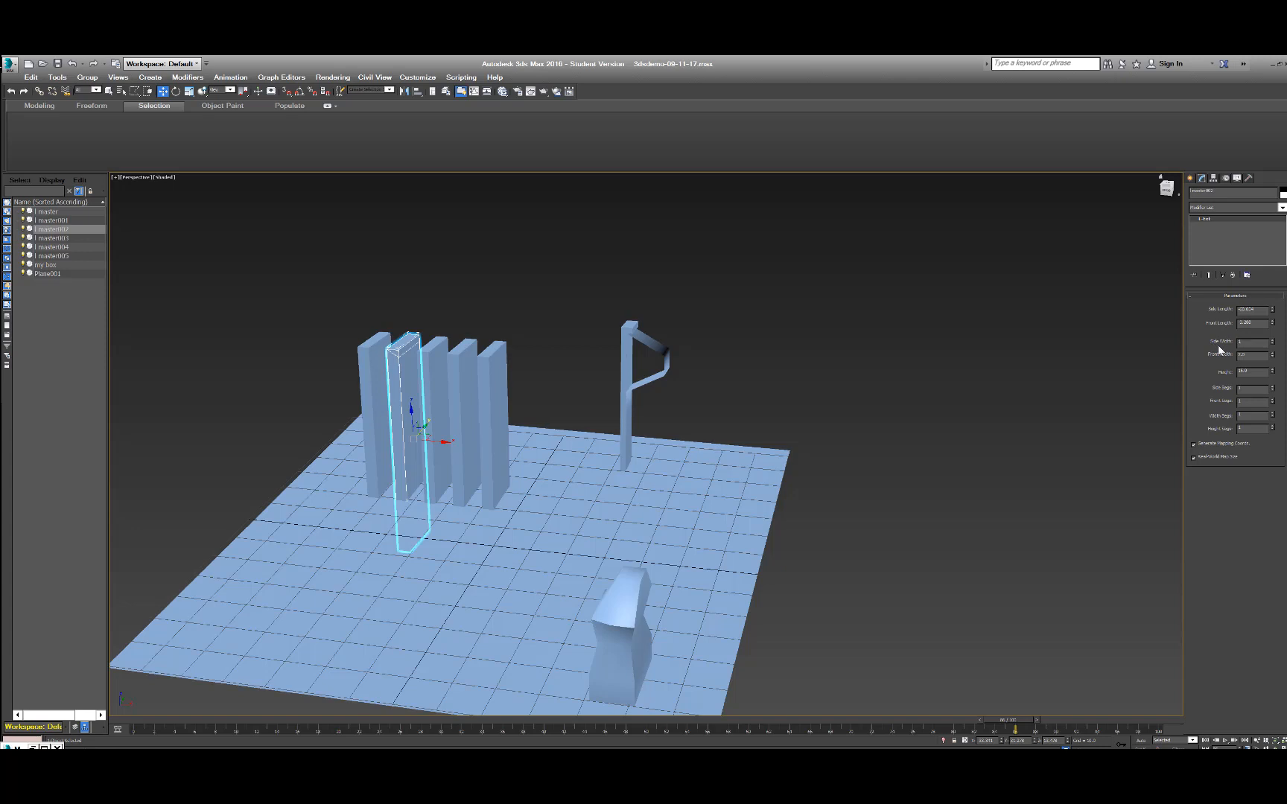
key("Return")
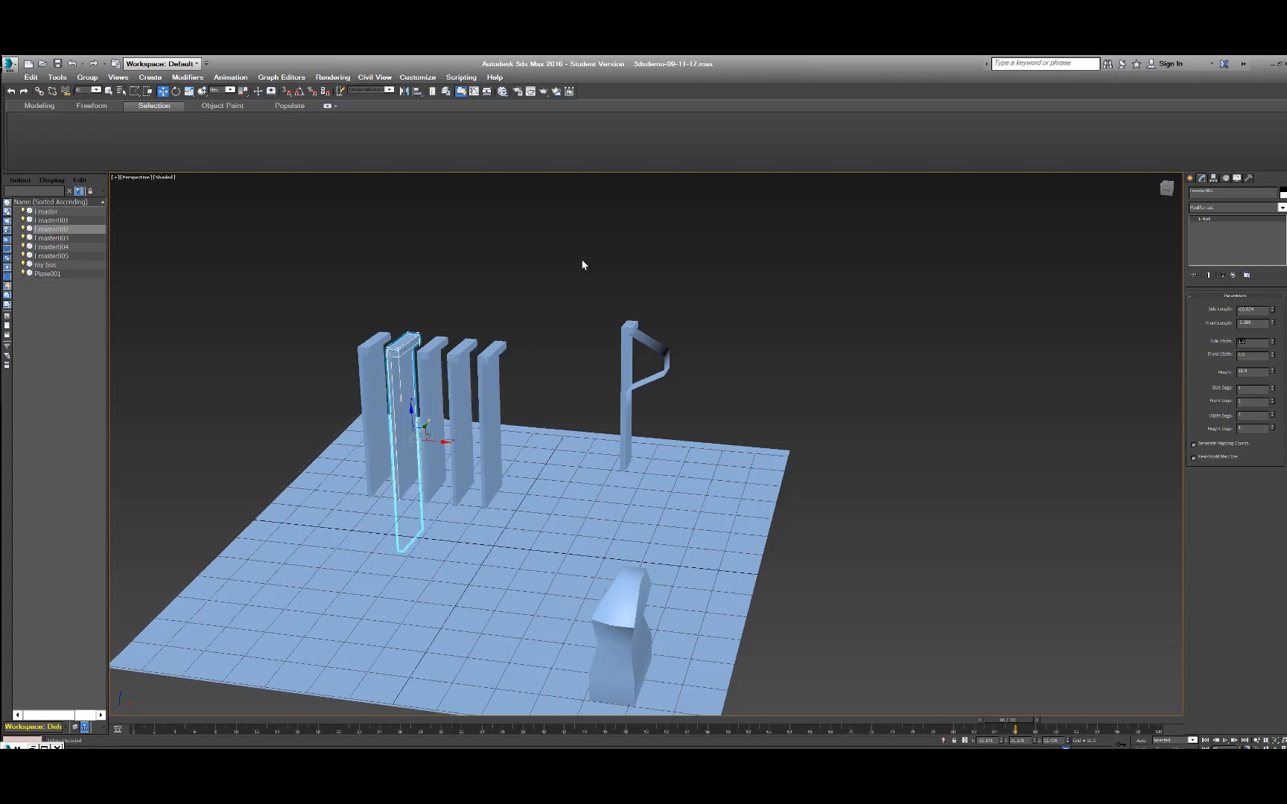
left_click(545, 262)
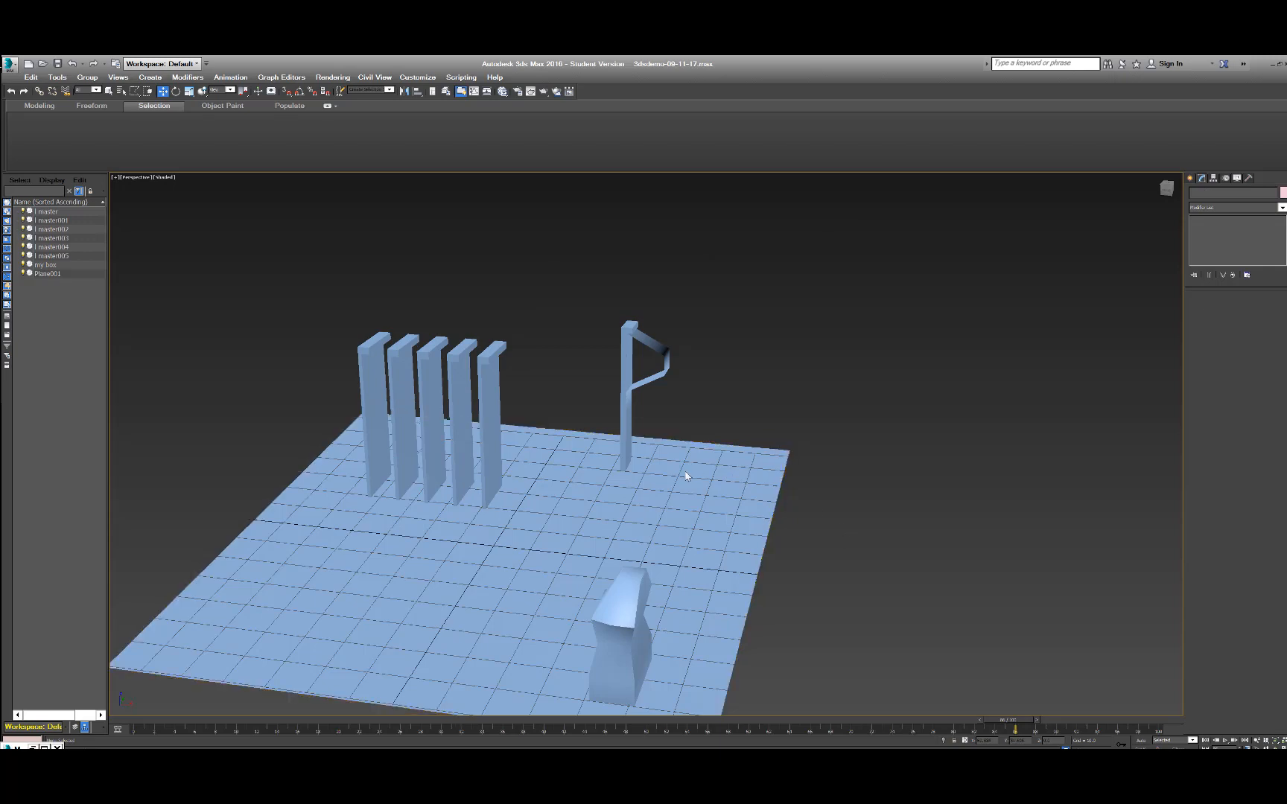
Examine the row of wall instances and the separate reshaped copy from several angles to compare their dimensions.
middle_click_drag(562, 368, 627, 414, "alt")
scroll(629, 414, "up", 5)
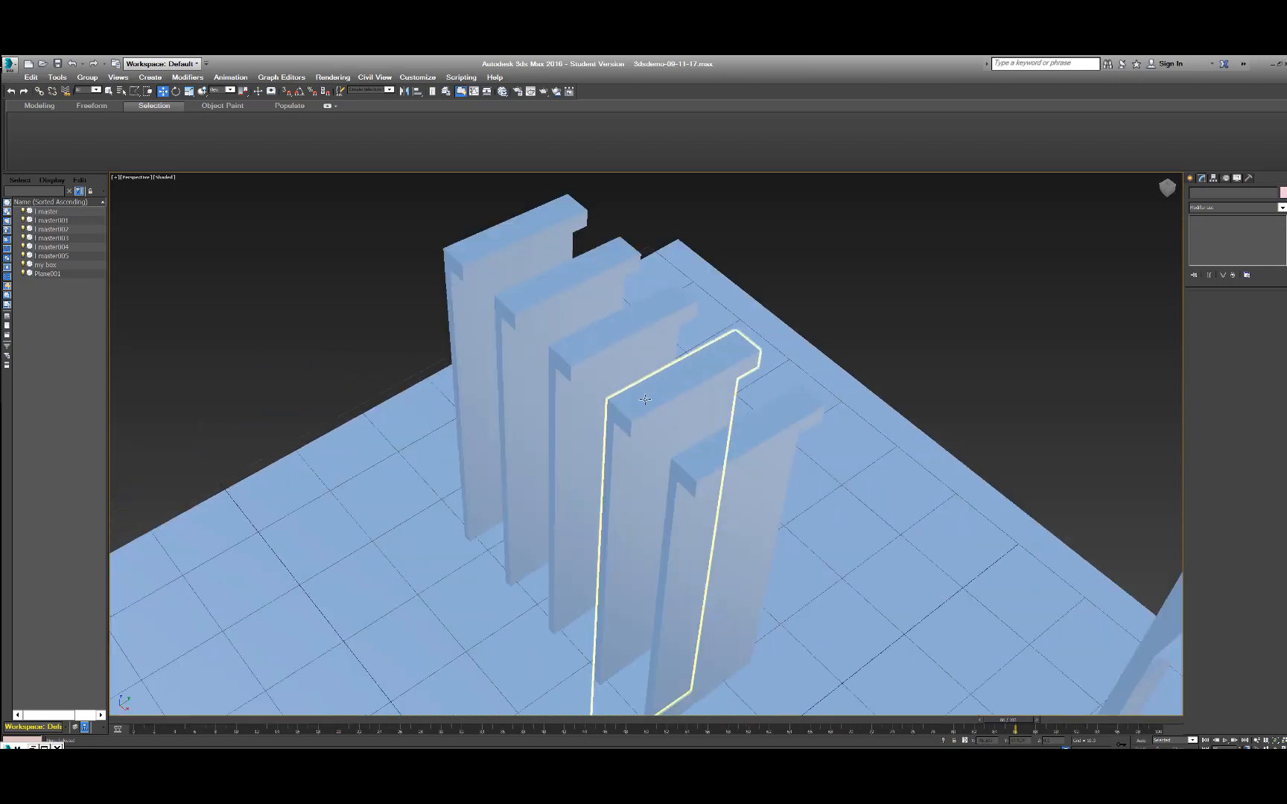
scroll(921, 362, "down", 3)
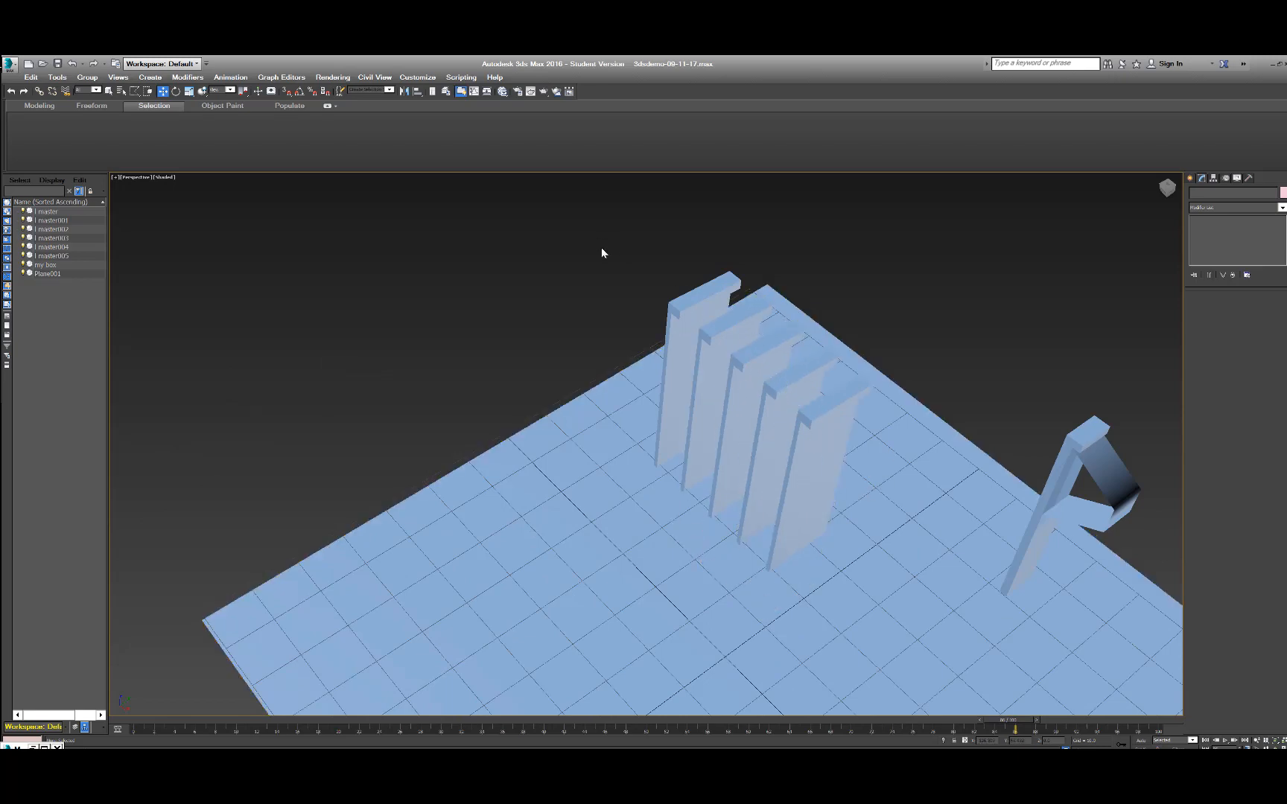
middle_click_drag(715, 340, 487, 302)
middle_click_drag(646, 429, 698, 387, "alt")
middle_click_drag(793, 365, 532, 488)
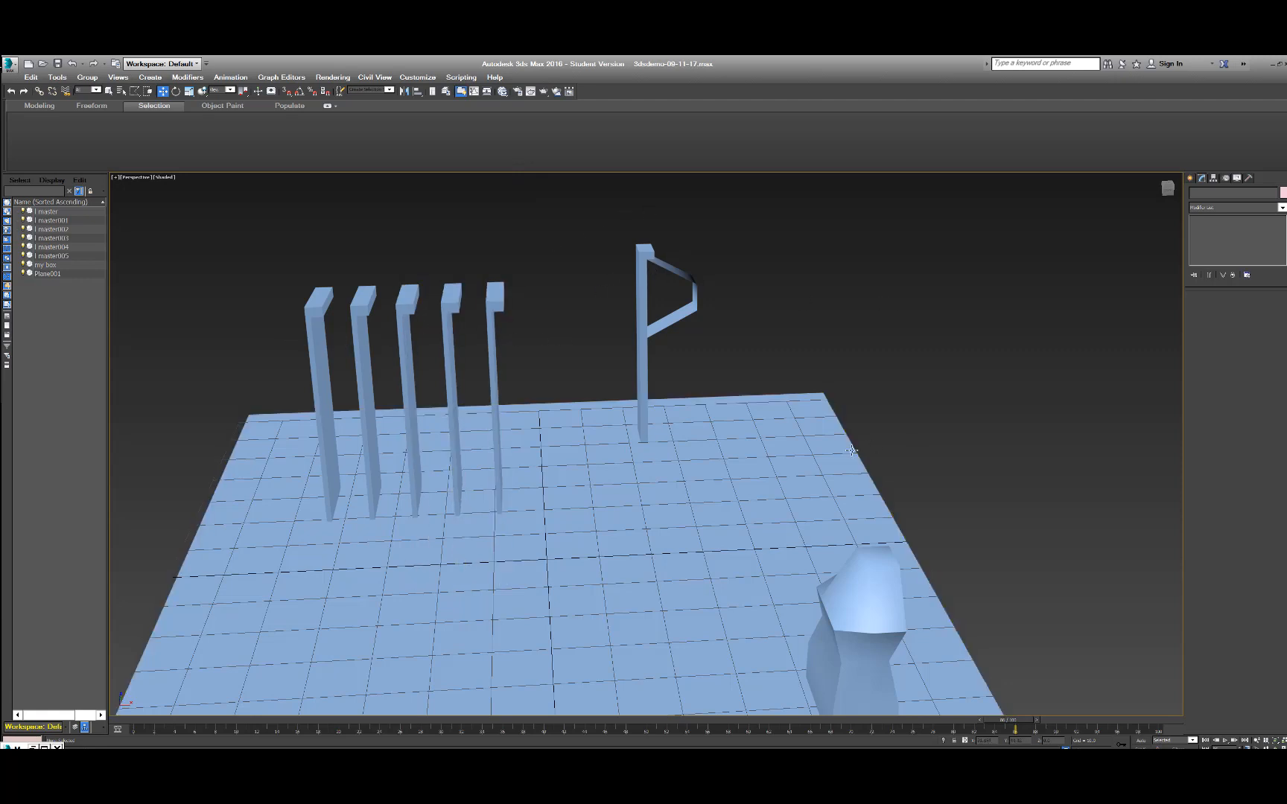
middle_click_drag(784, 463, 828, 444)
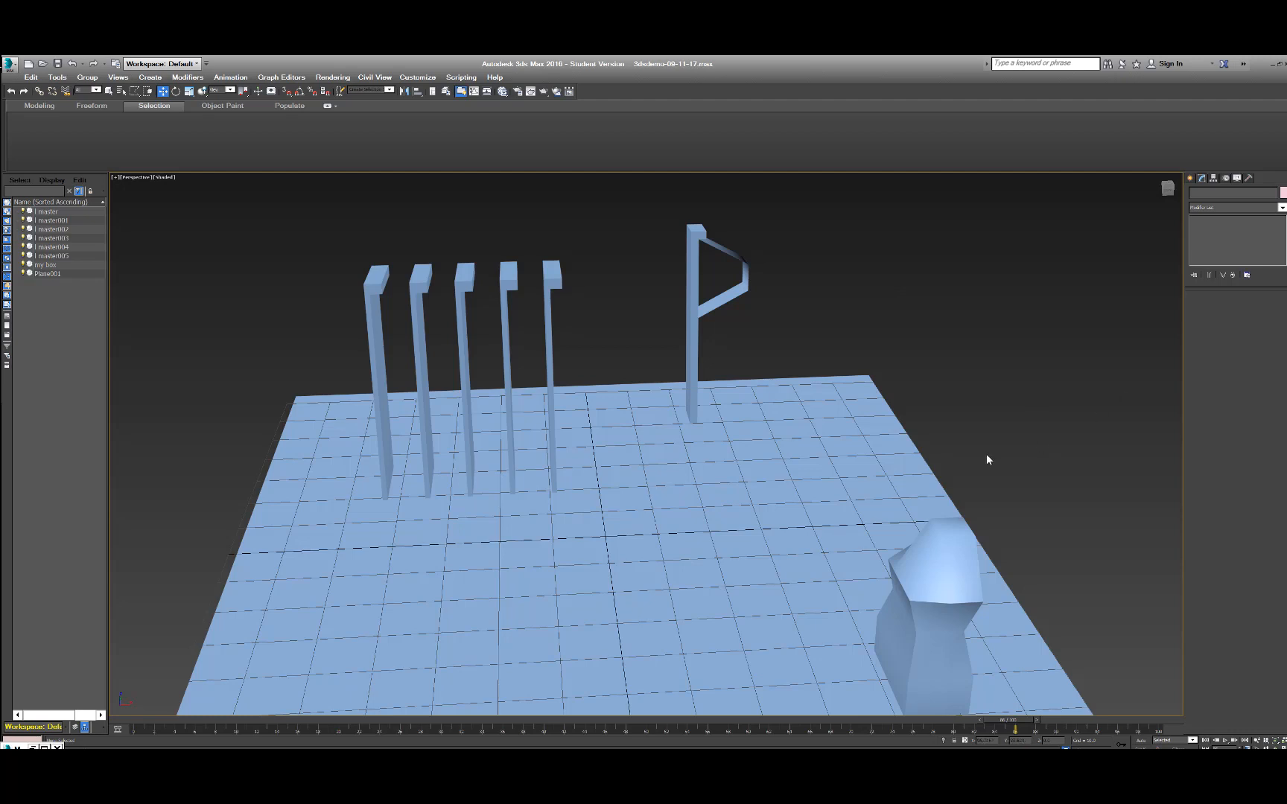
Scale the ground plane along the X axis so it extends well beyond the grid on both sides.
left_click(832, 477)
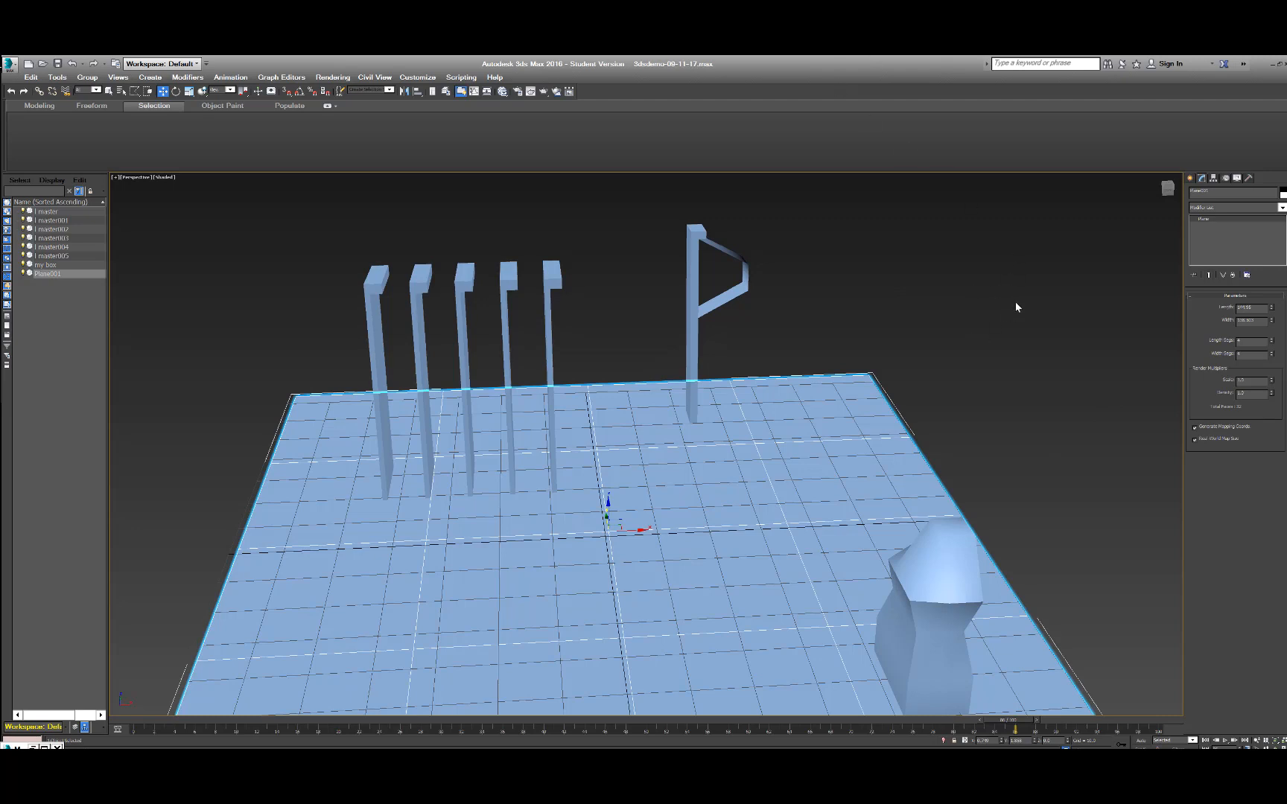
key("q")
key("r")
left_click_drag(572, 533, 530, 533)
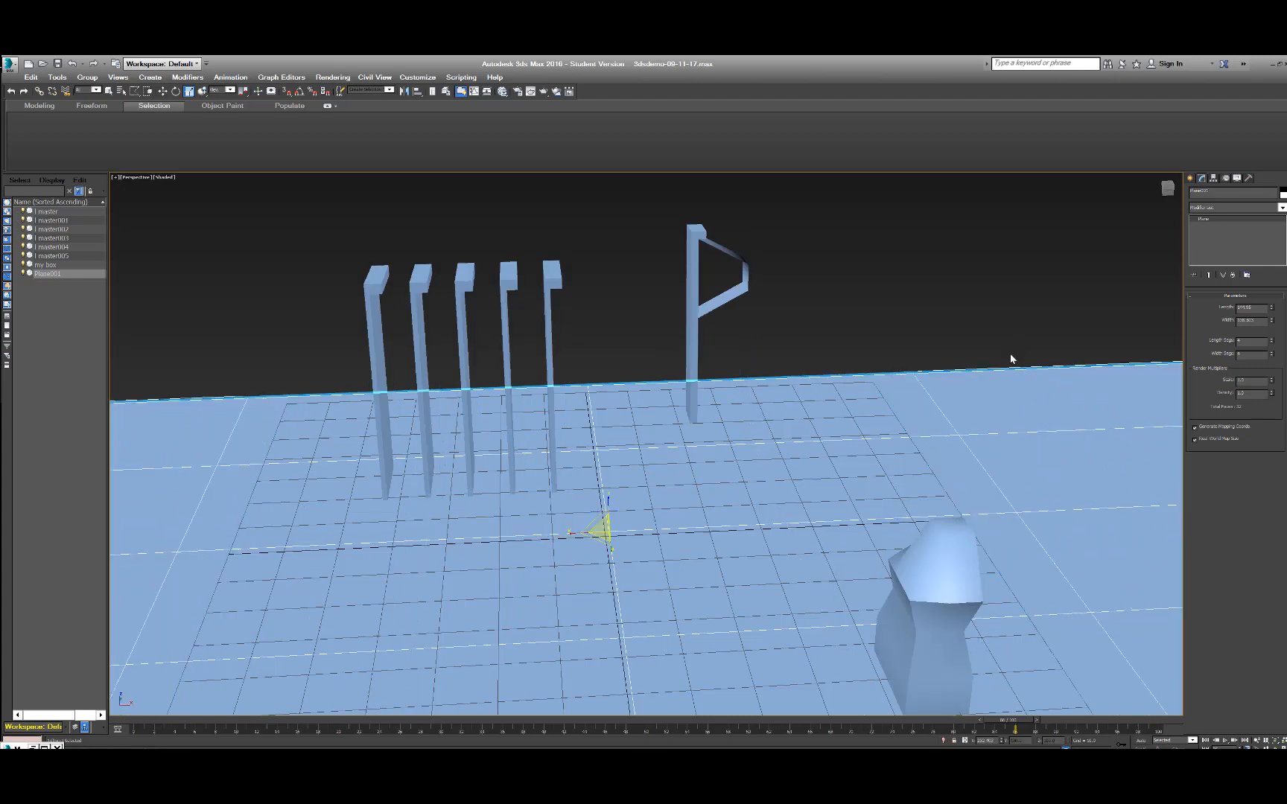
key("q")
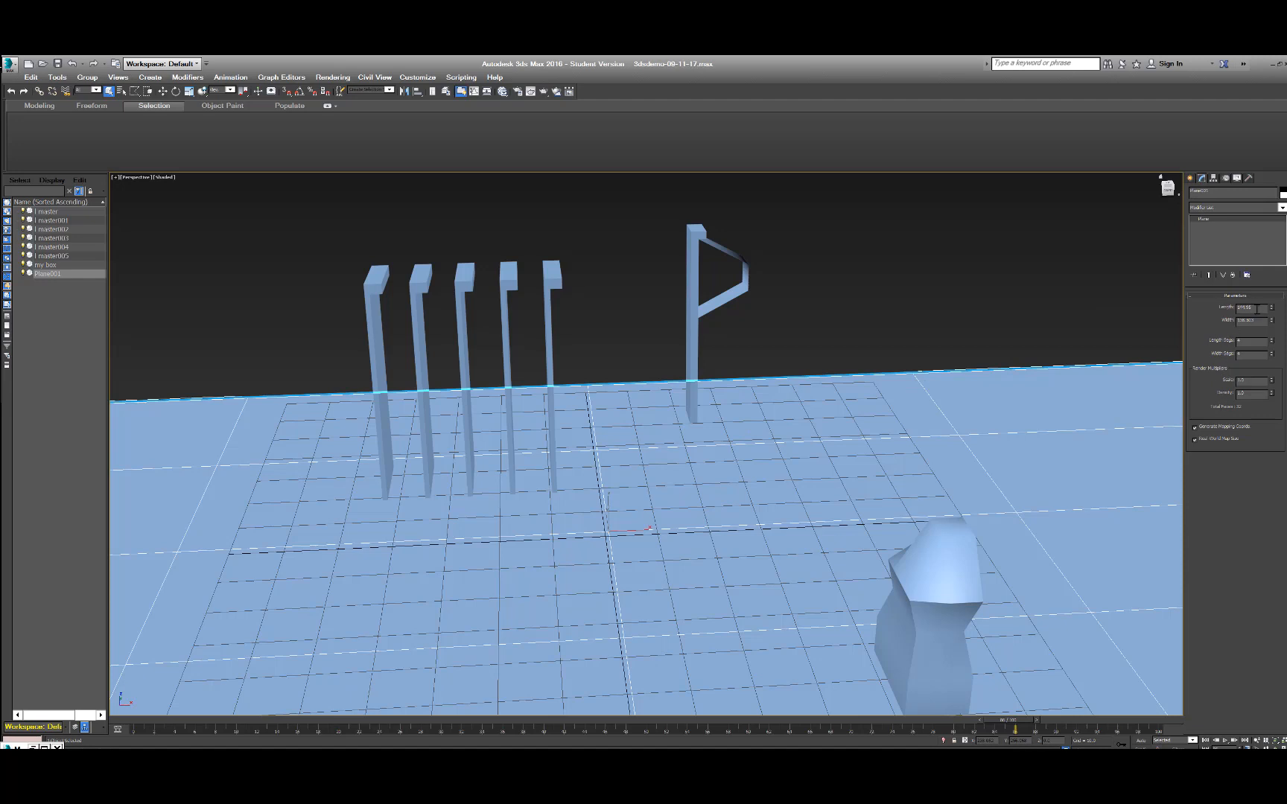
Set the ground plane's Length to 250 and Width to 340, and check its full extent.
left_click_drag(1255, 308, 1204, 307)
type("250")
key("Return")
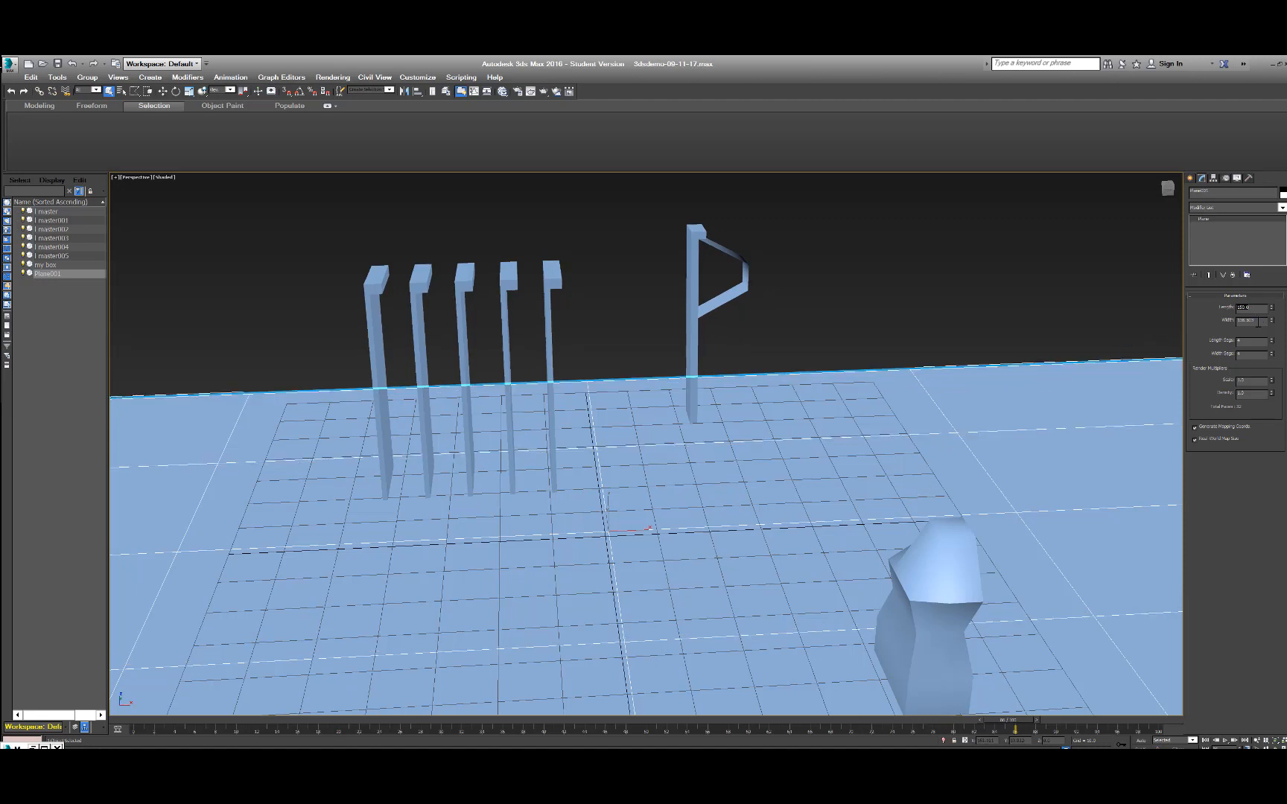
left_click_drag(1258, 321, 1215, 330)
type("340")
key("Return")
left_click(1244, 342)
left_click(924, 325)
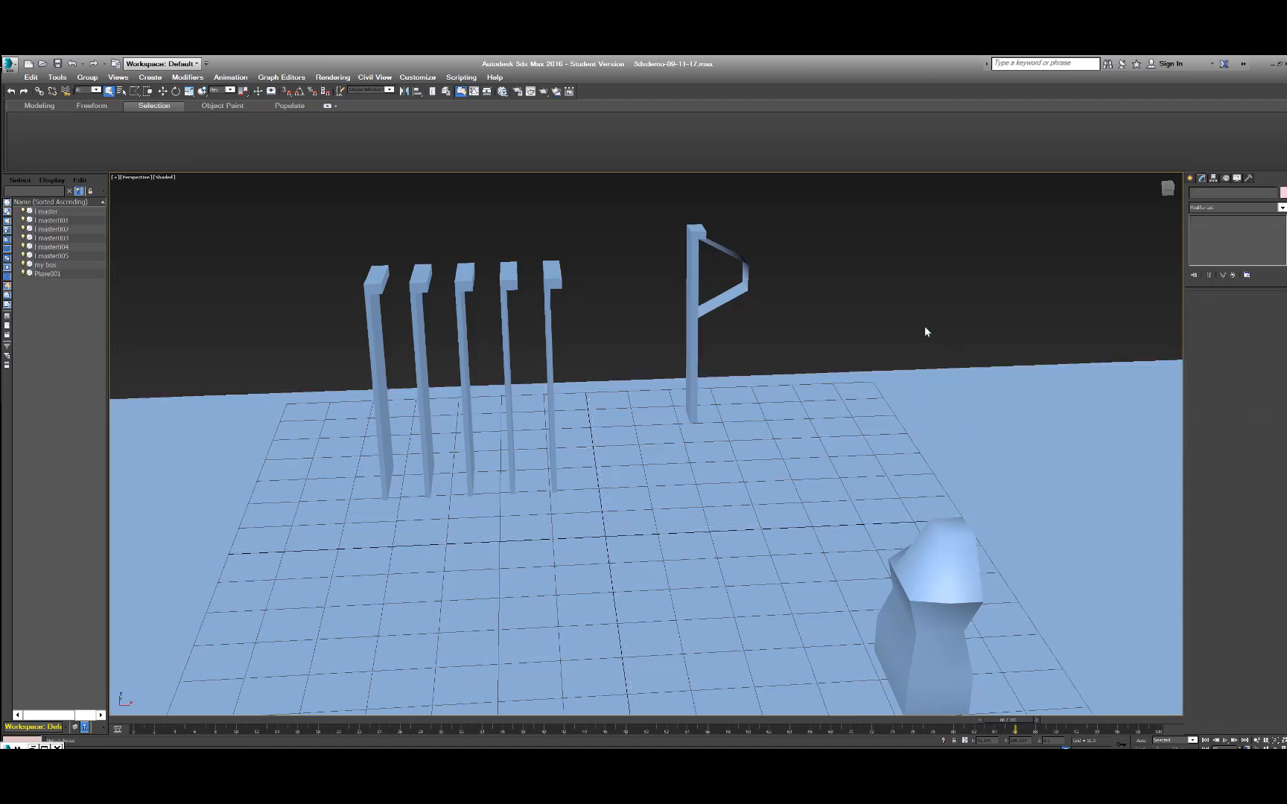
scroll(922, 326, "down", 8)
scroll(922, 326, "up", 4)
left_click(970, 372)
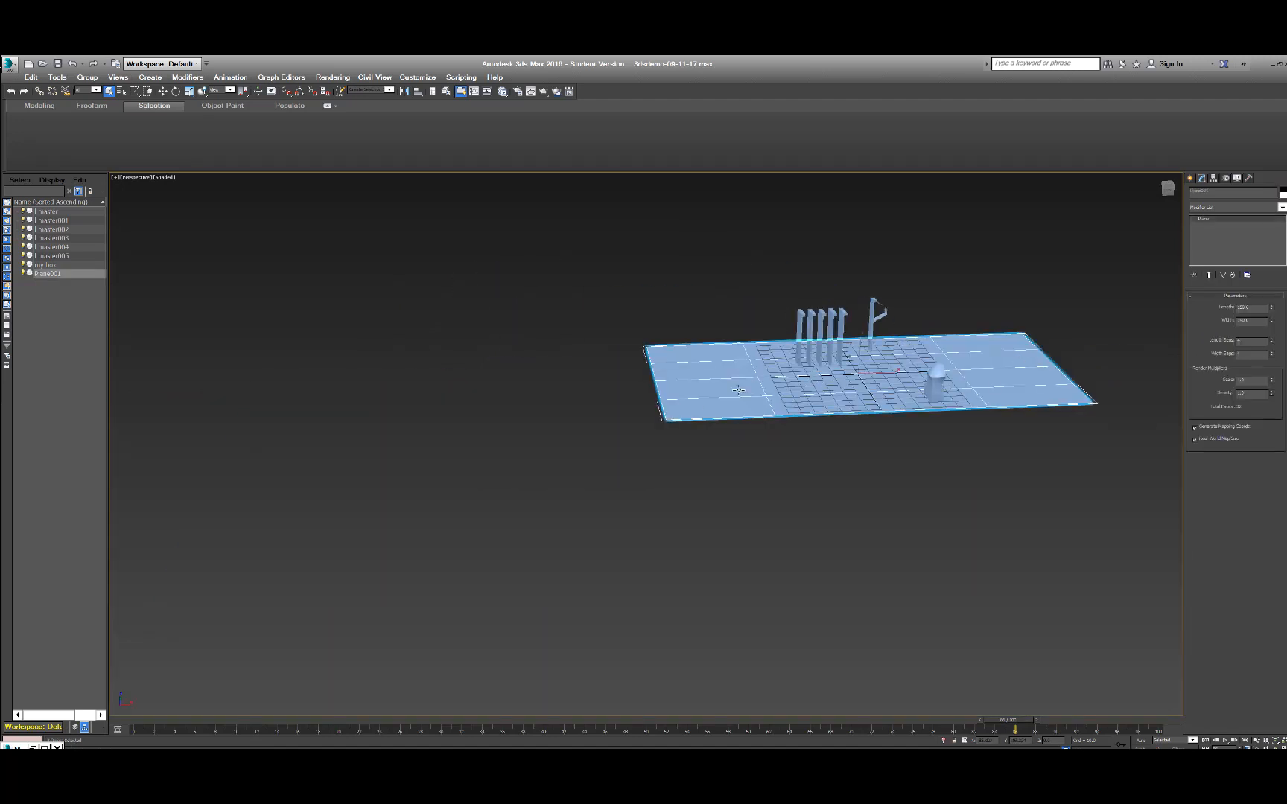
Set the ground plane's Length Segs and Width Segs to 40, and check the plane deselected.
scroll(831, 425, "up", 6)
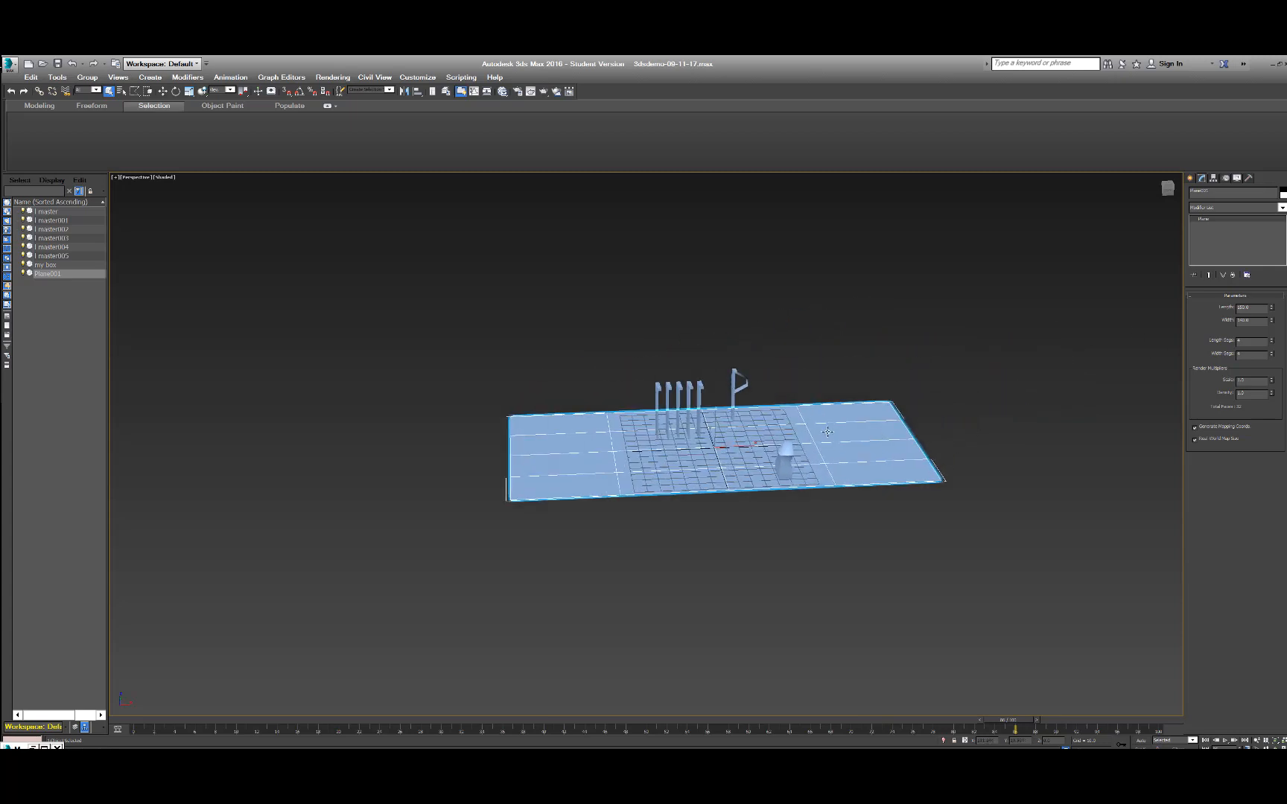
scroll(831, 424, "down", 3)
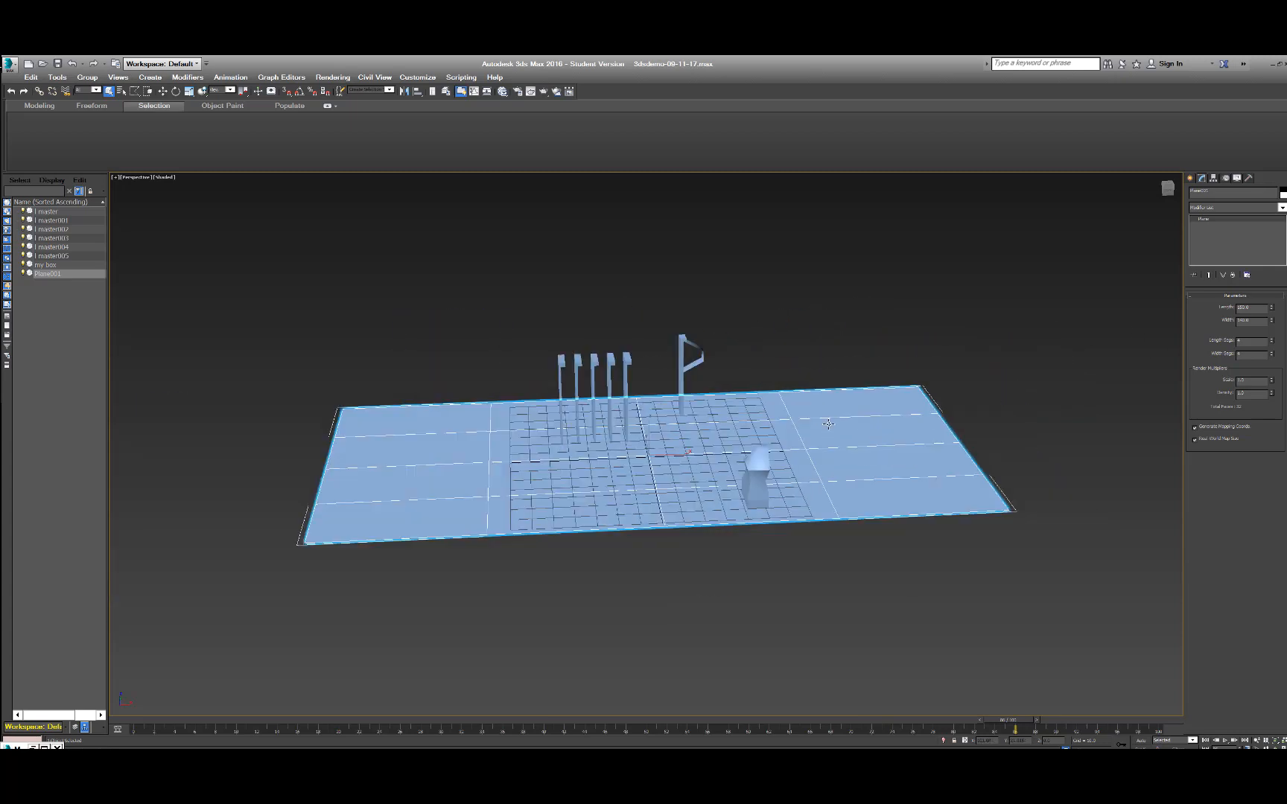
double_click(1250, 340)
type("40")
key("Tab")
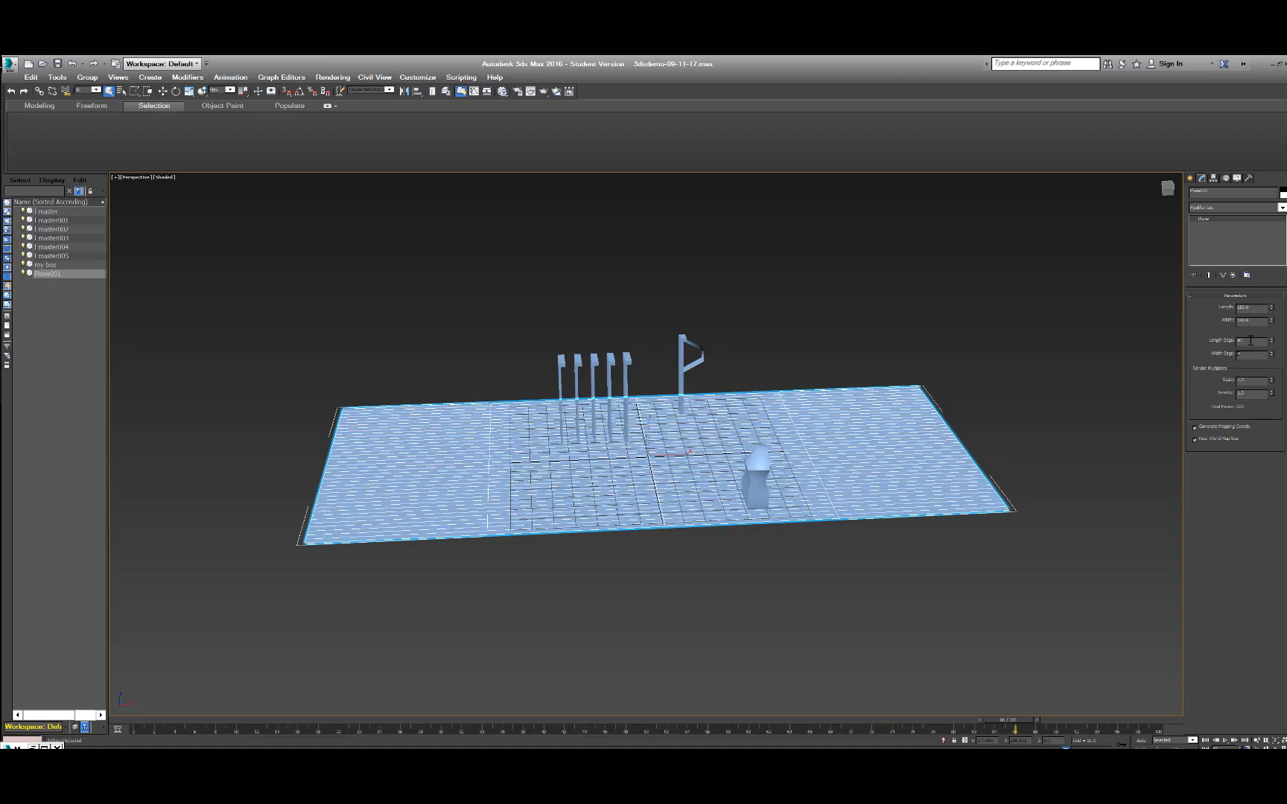
type("40")
key("Tab")
left_click(753, 327)
scroll(659, 517, "up", 5)
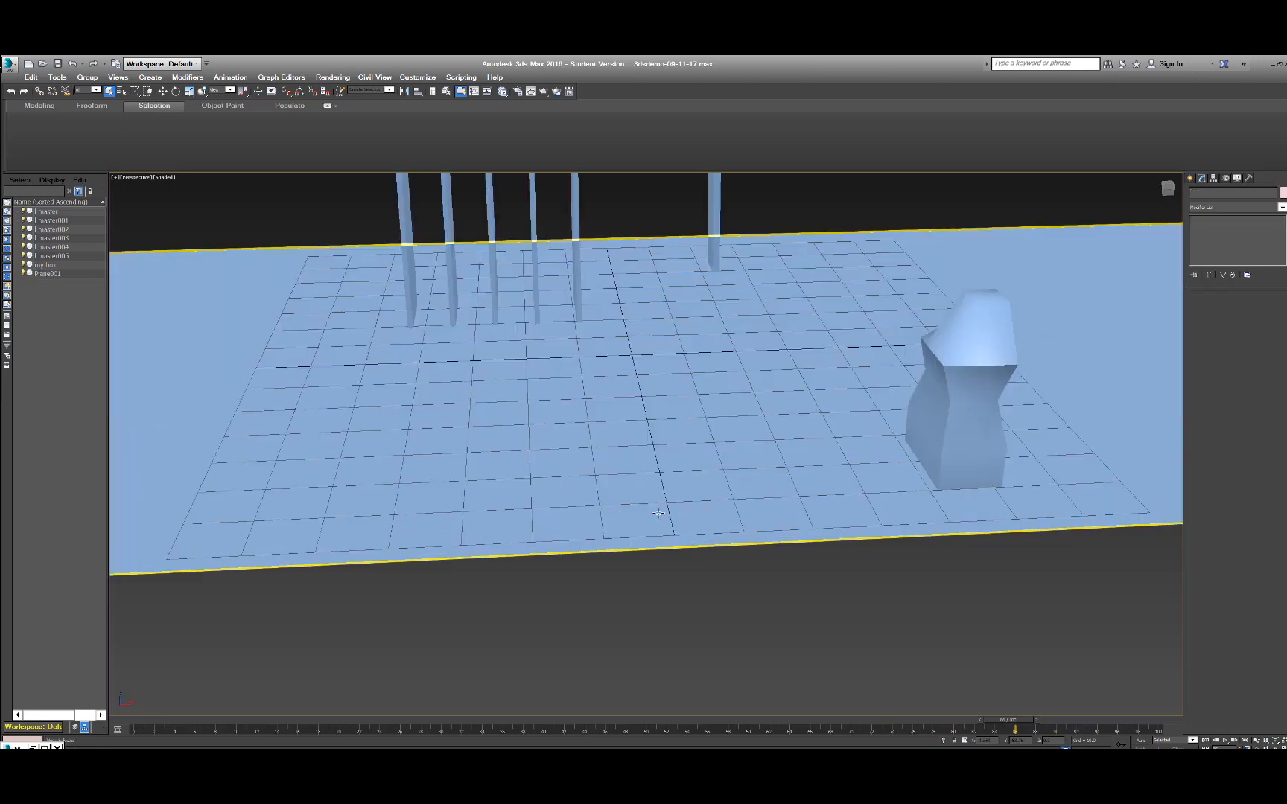
scroll(657, 510, "down", 3)
scroll(684, 467, "down", 2)
Try 400 length and width segments on the ground plane, and return both values to 40.
left_click(695, 434)
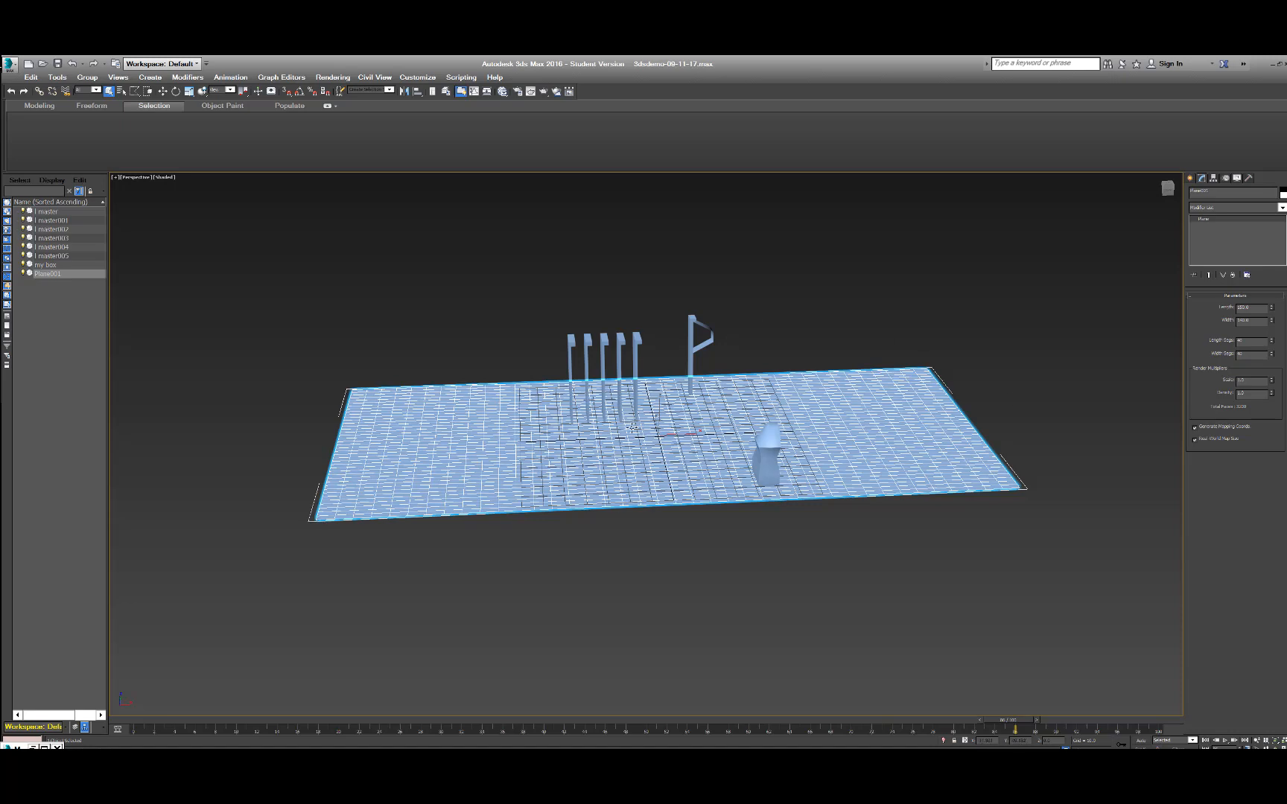
scroll(632, 371, "up", 3)
scroll(632, 371, "up", 3)
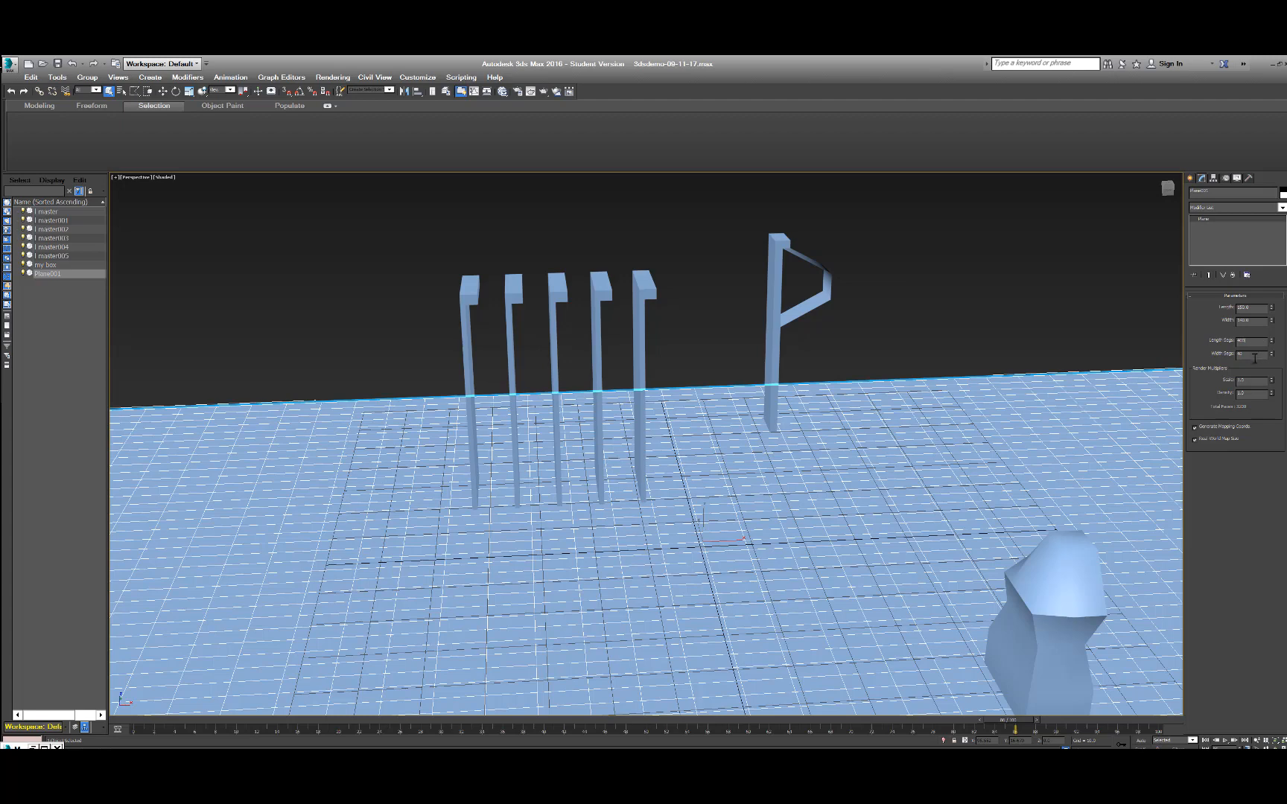
key("Return")
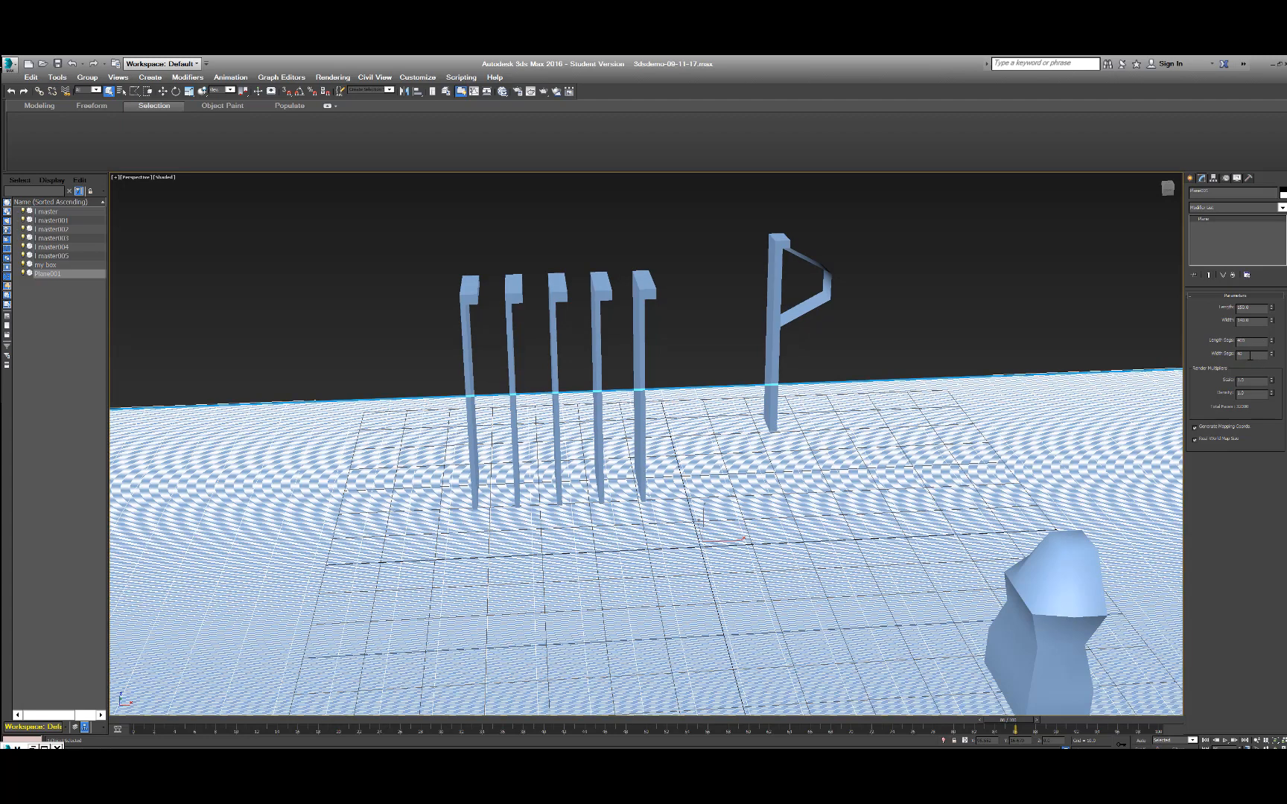
left_click(1260, 342)
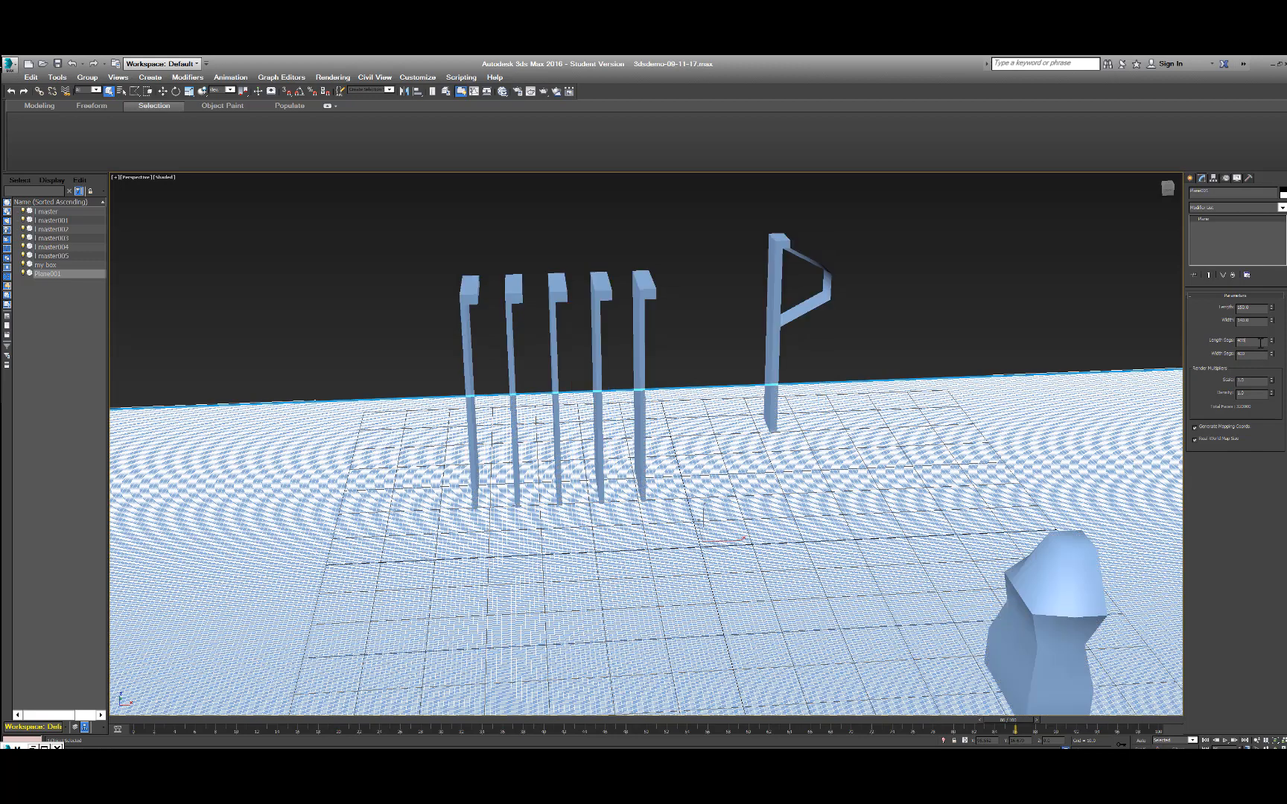
key("BackSpace")
left_click(1258, 355)
key("BackSpace")
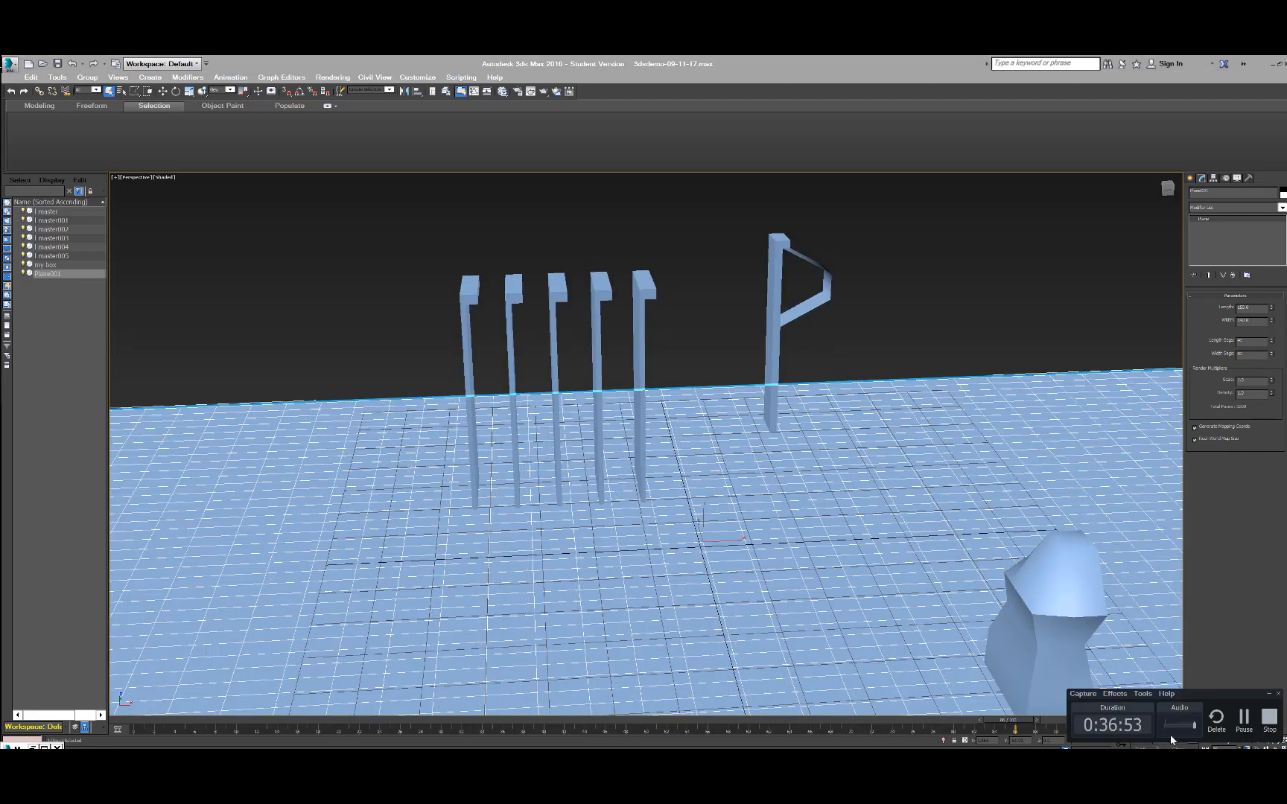
left_click(1234, 714)
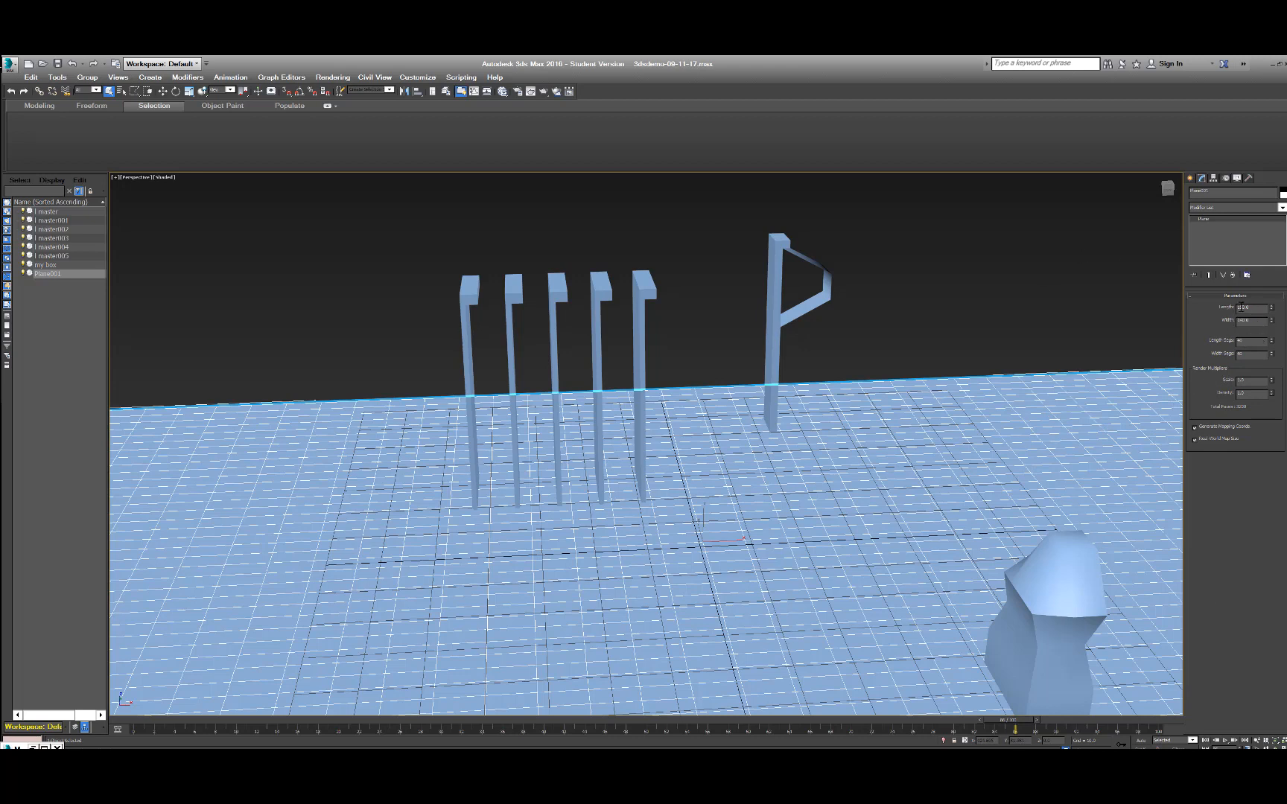
Add a Noise modifier to the ground plane, above the base Plane in its modifier stack.
left_click(1217, 208)
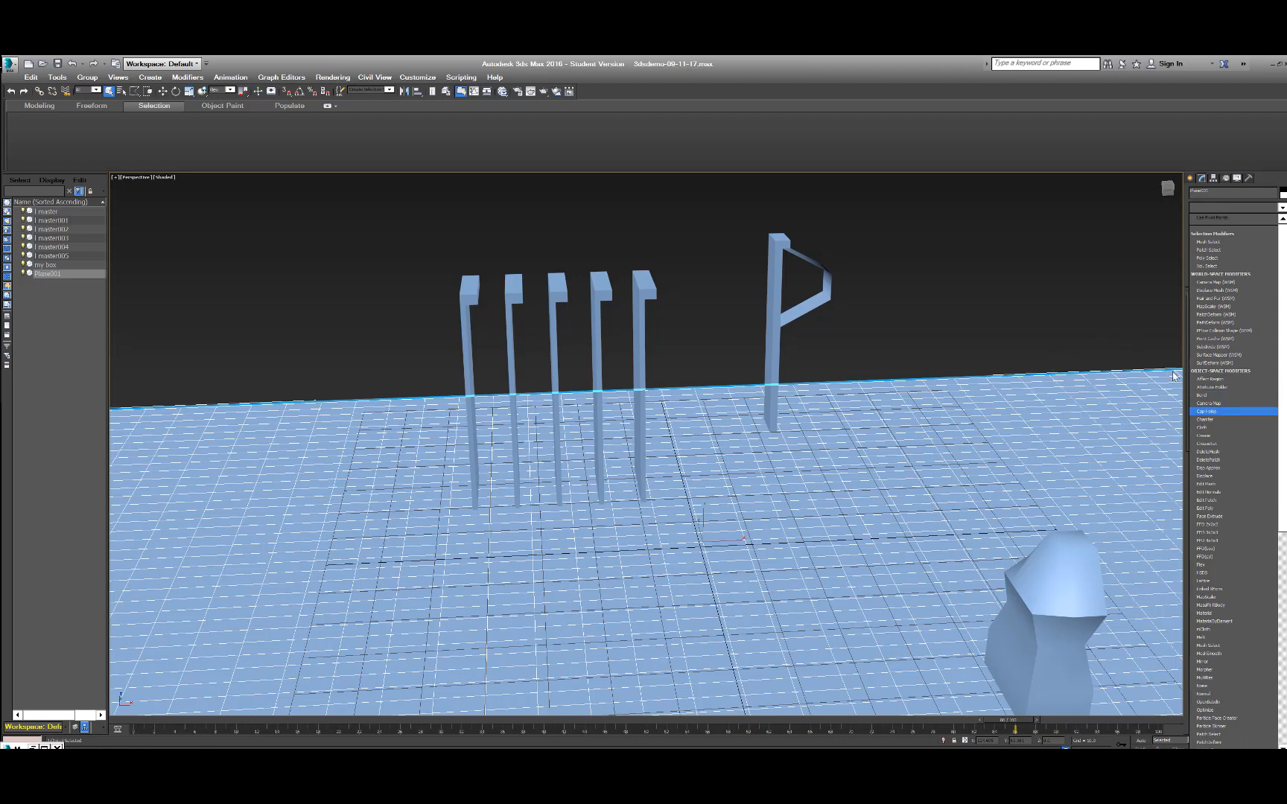
key("n")
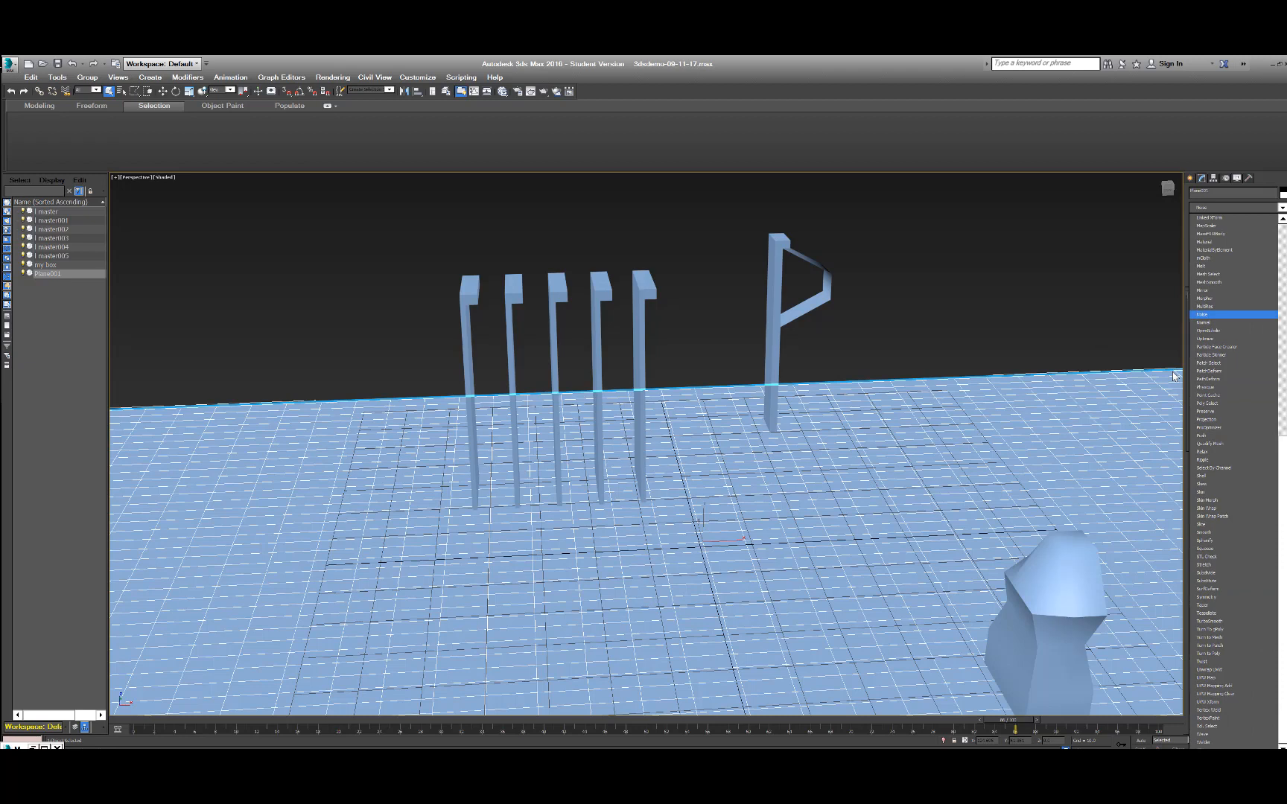
key("Return")
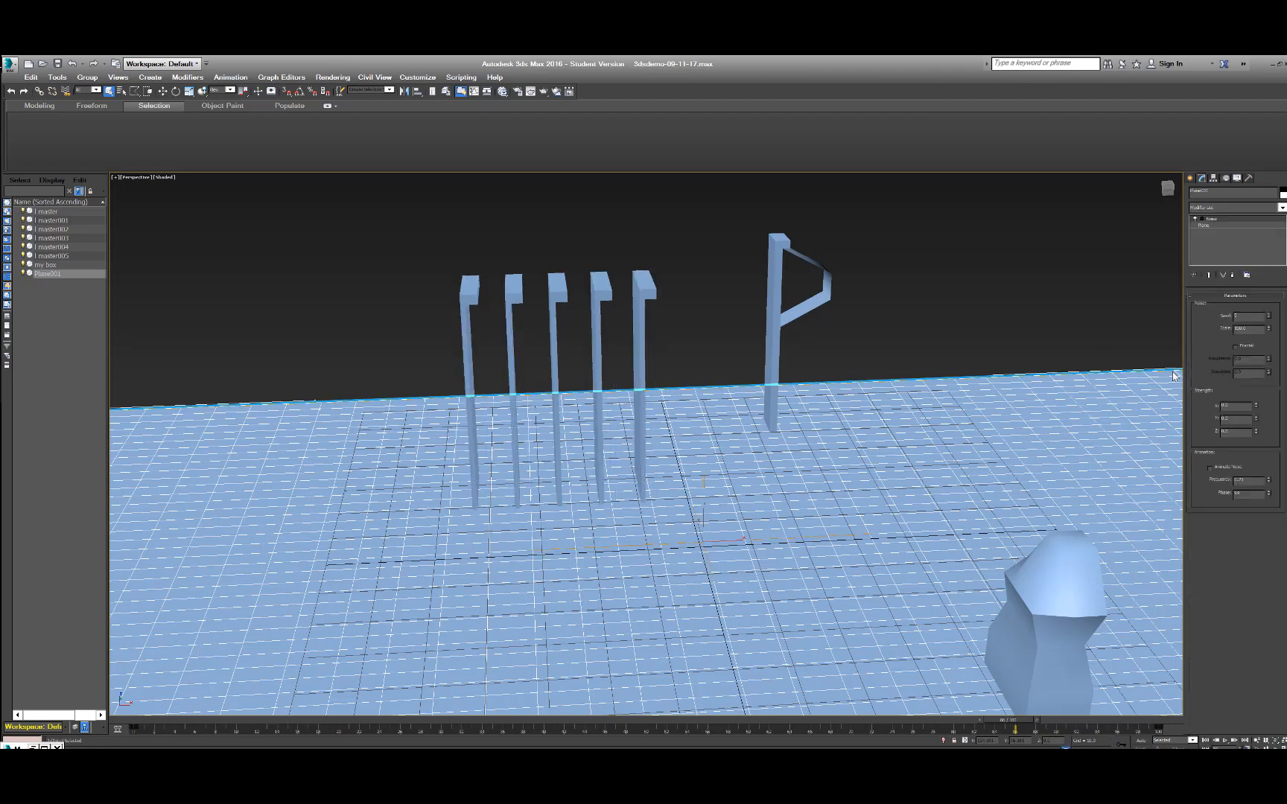
left_click(1207, 226)
left_click(1210, 220)
Adjust the Noise modifier's Z strength so the ground plane undulates, and enable Animate Noise.
left_click_drag(1257, 433, 1259, 406)
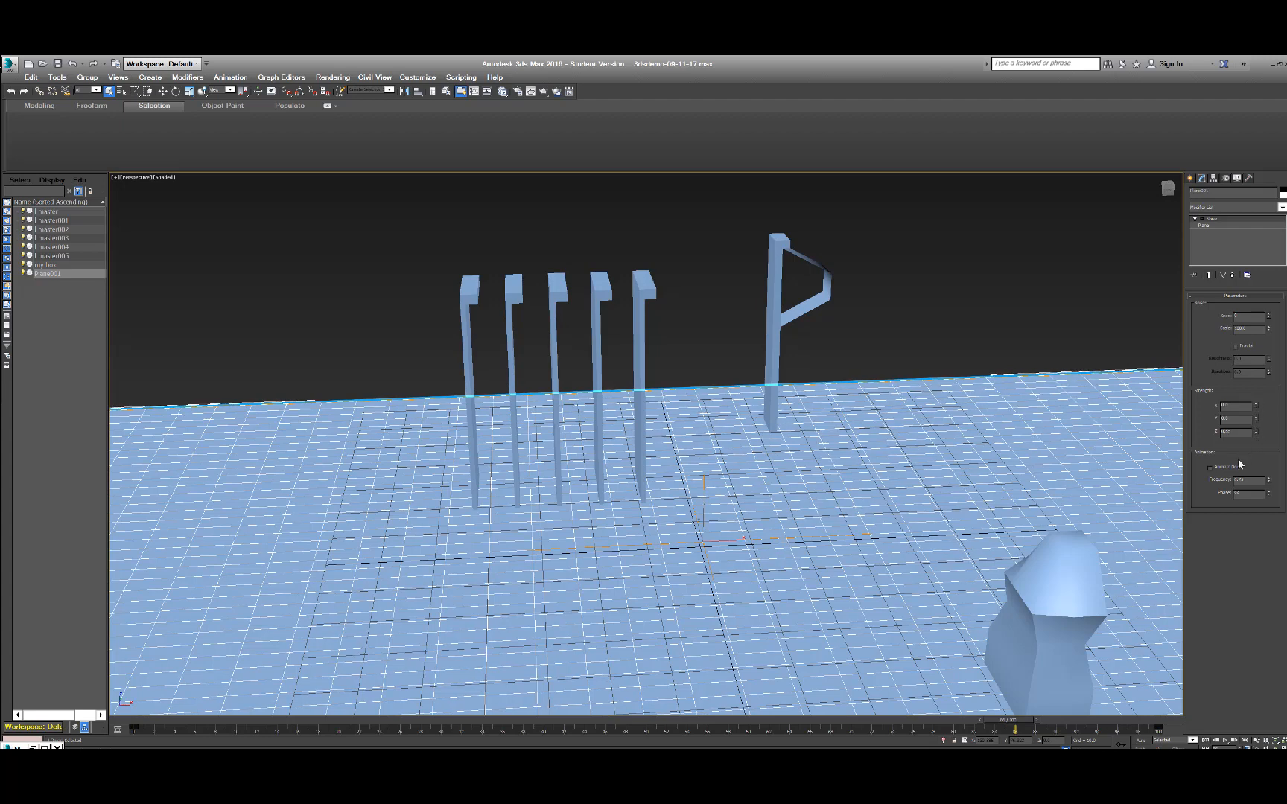
left_click(1207, 467)
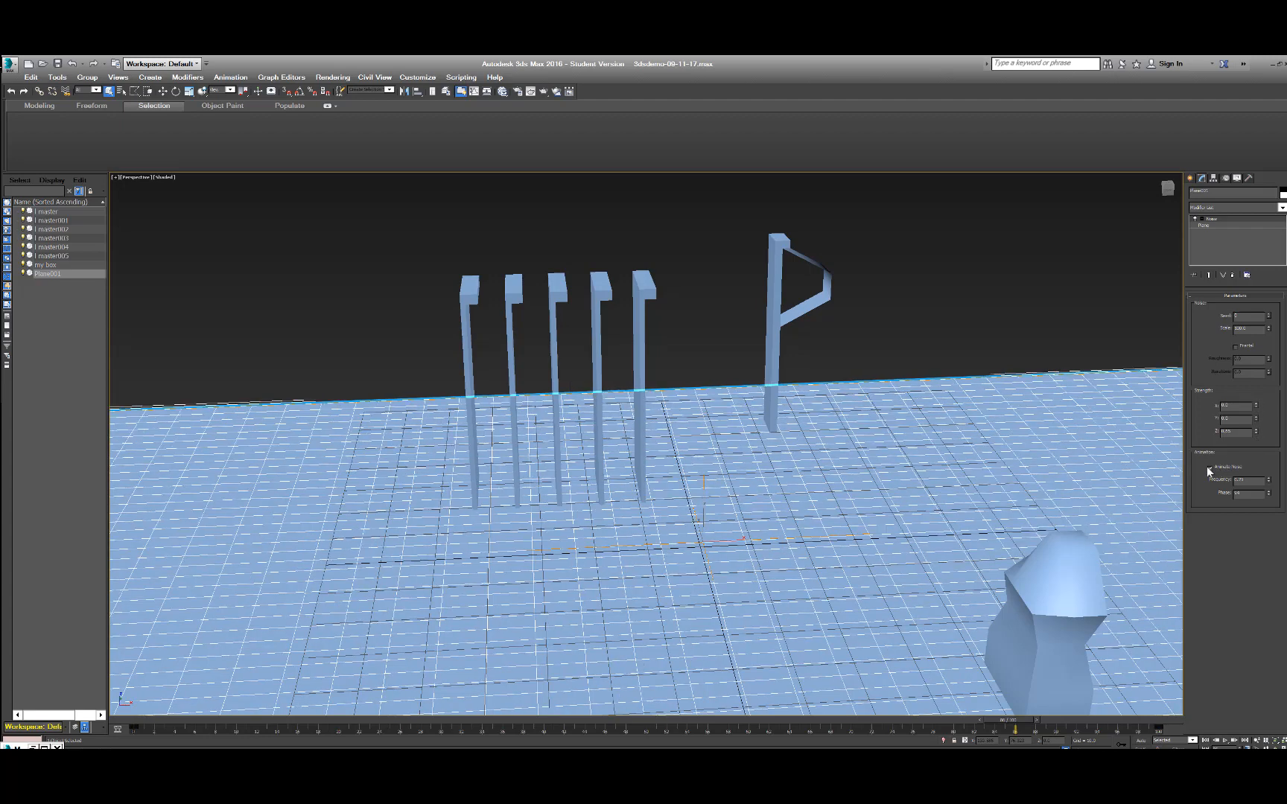
left_click(1230, 430)
type("0")
key("Return")
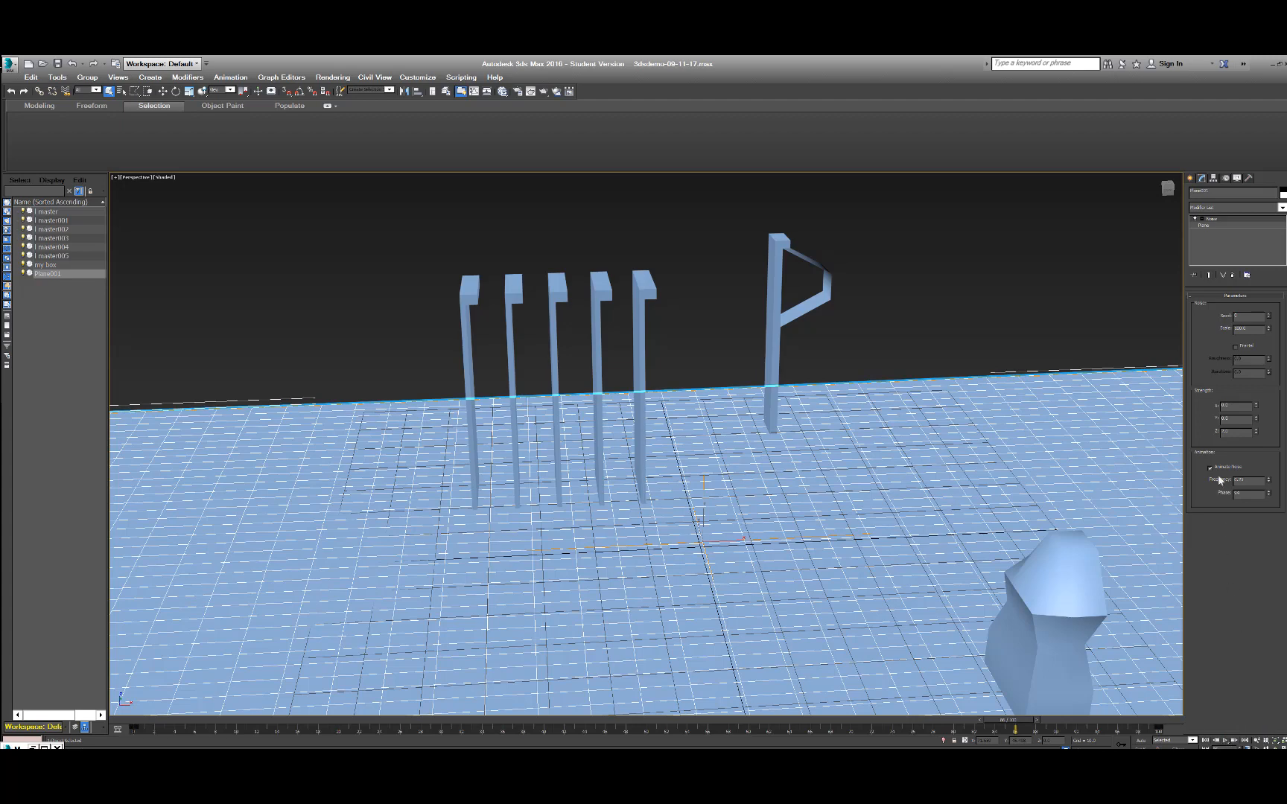
Play the animated noise on the ground plane, and switch Auto Key on and off during playback.
left_click(1226, 740)
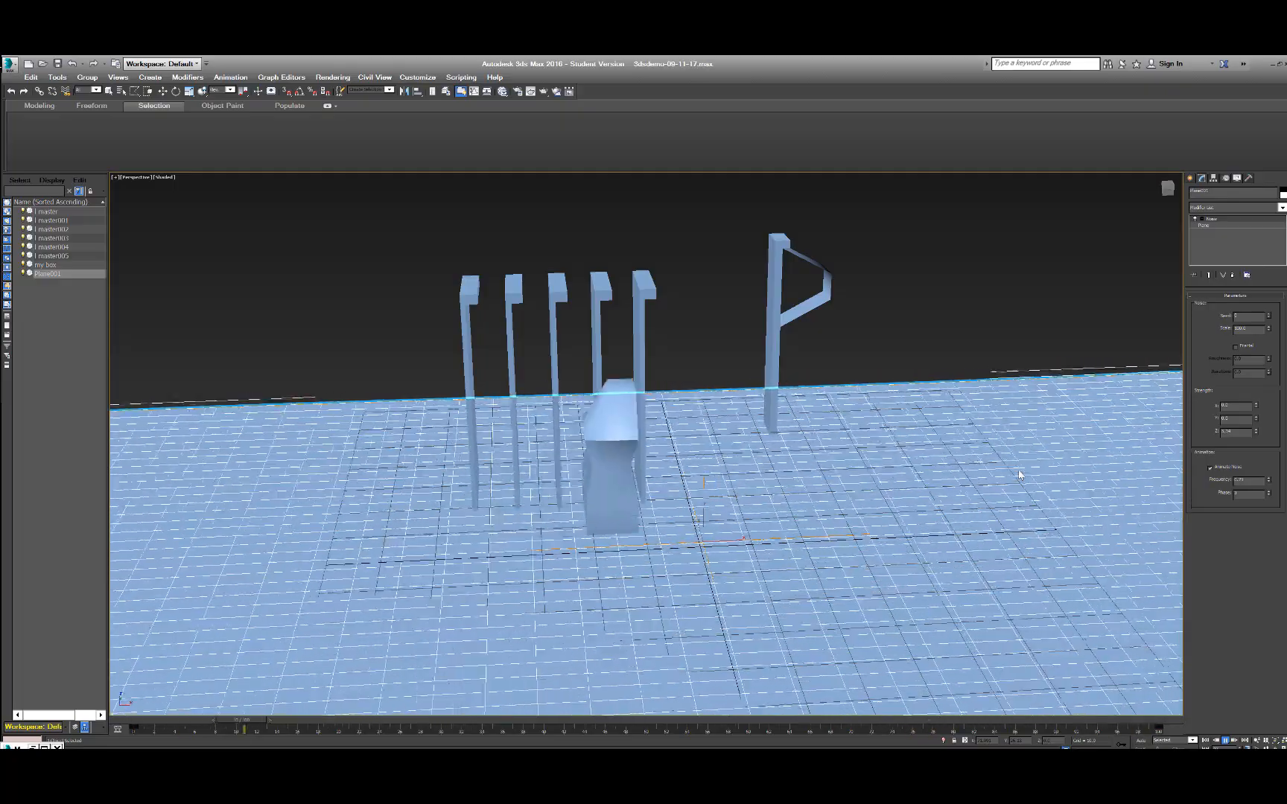
left_click(1139, 741)
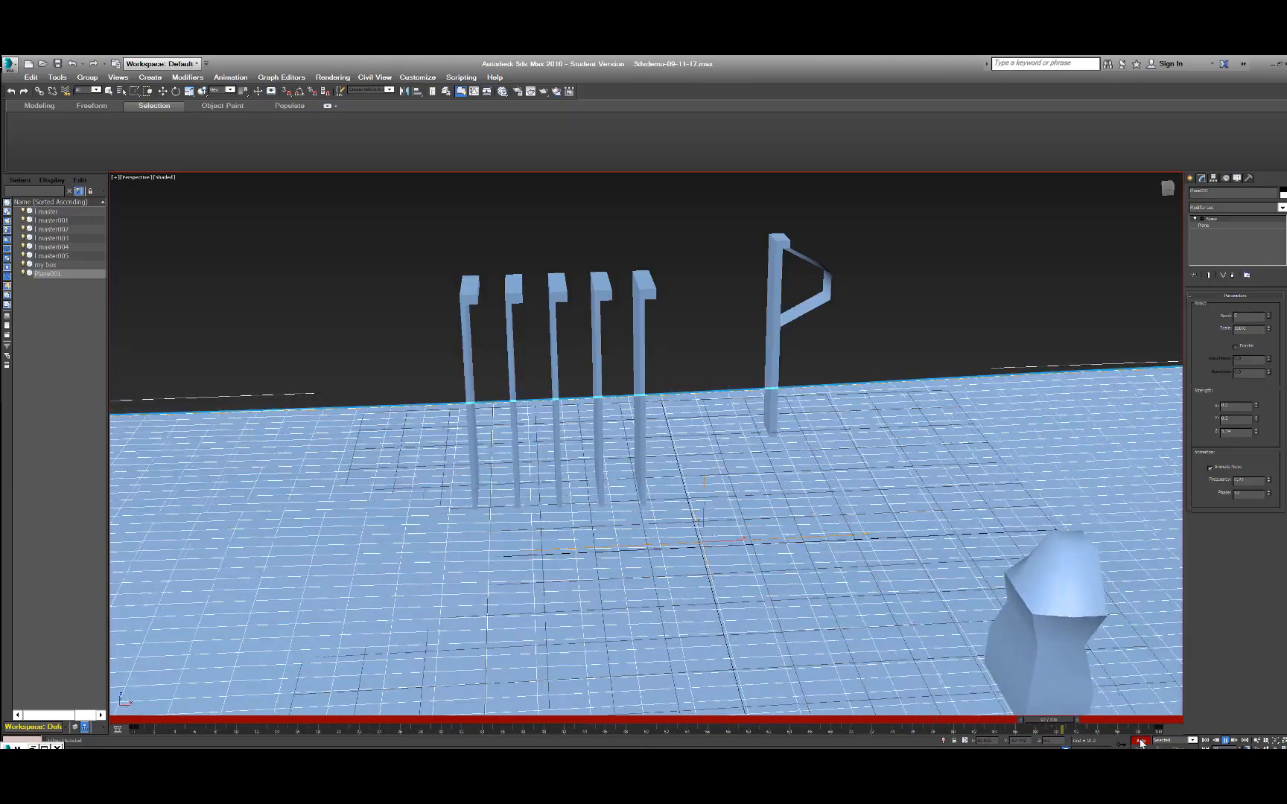
left_click(1139, 740)
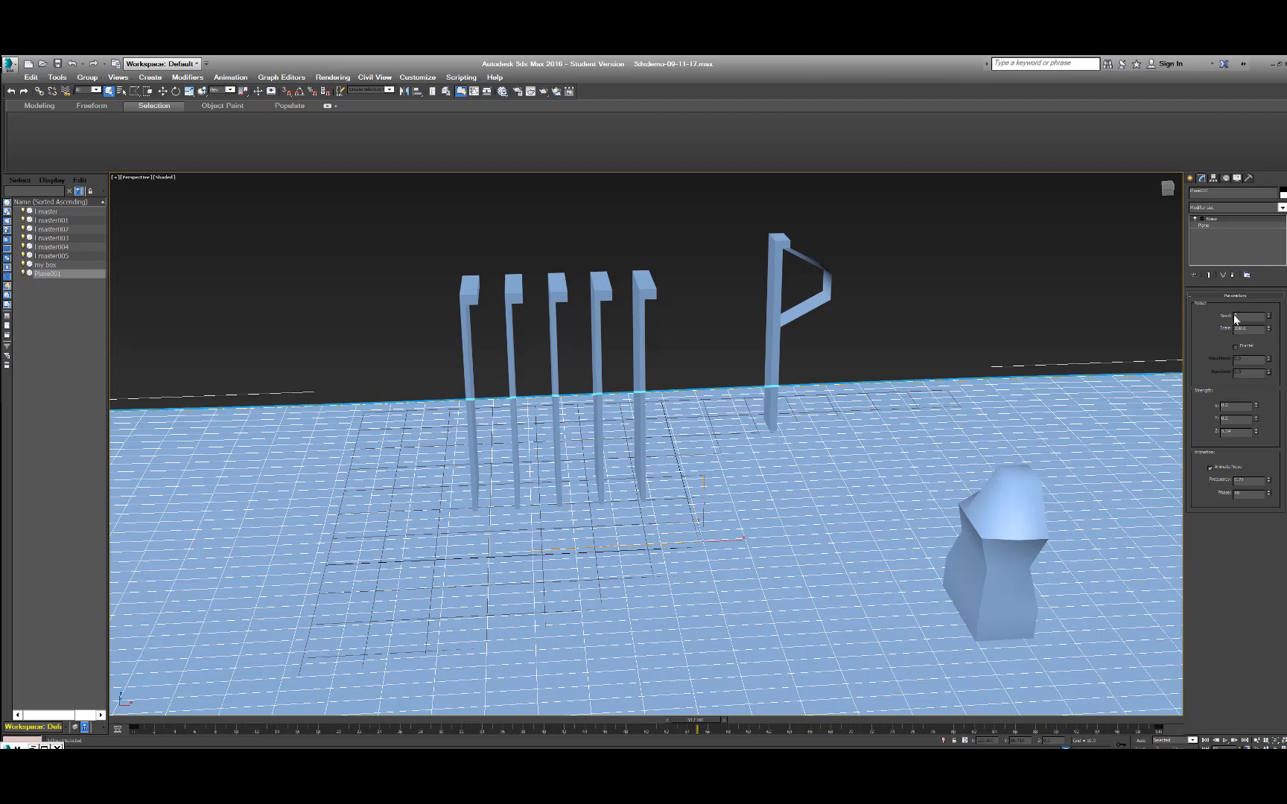
Deselect the ground plane, play the animation with the whole scene in view, and stop playback.
left_click(947, 258)
scroll(921, 289, "down", 10)
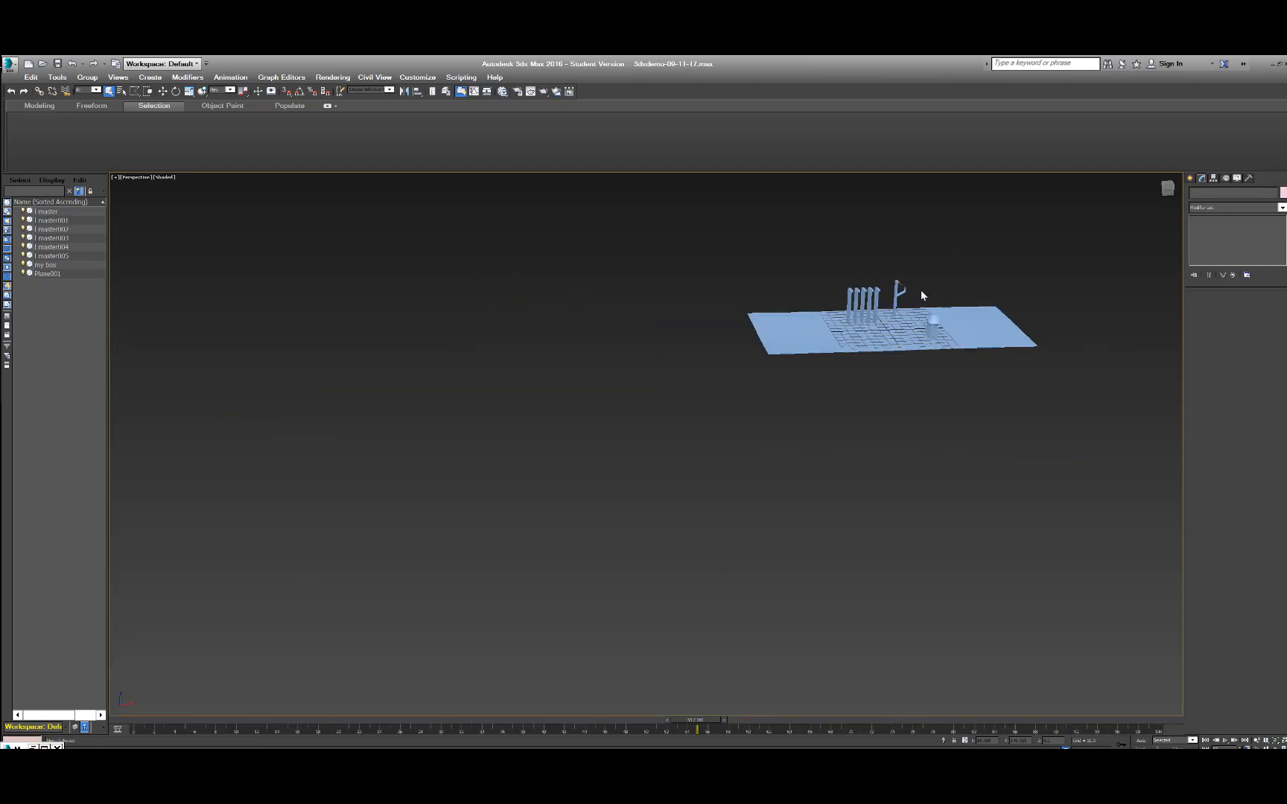
scroll(920, 289, "up", 3)
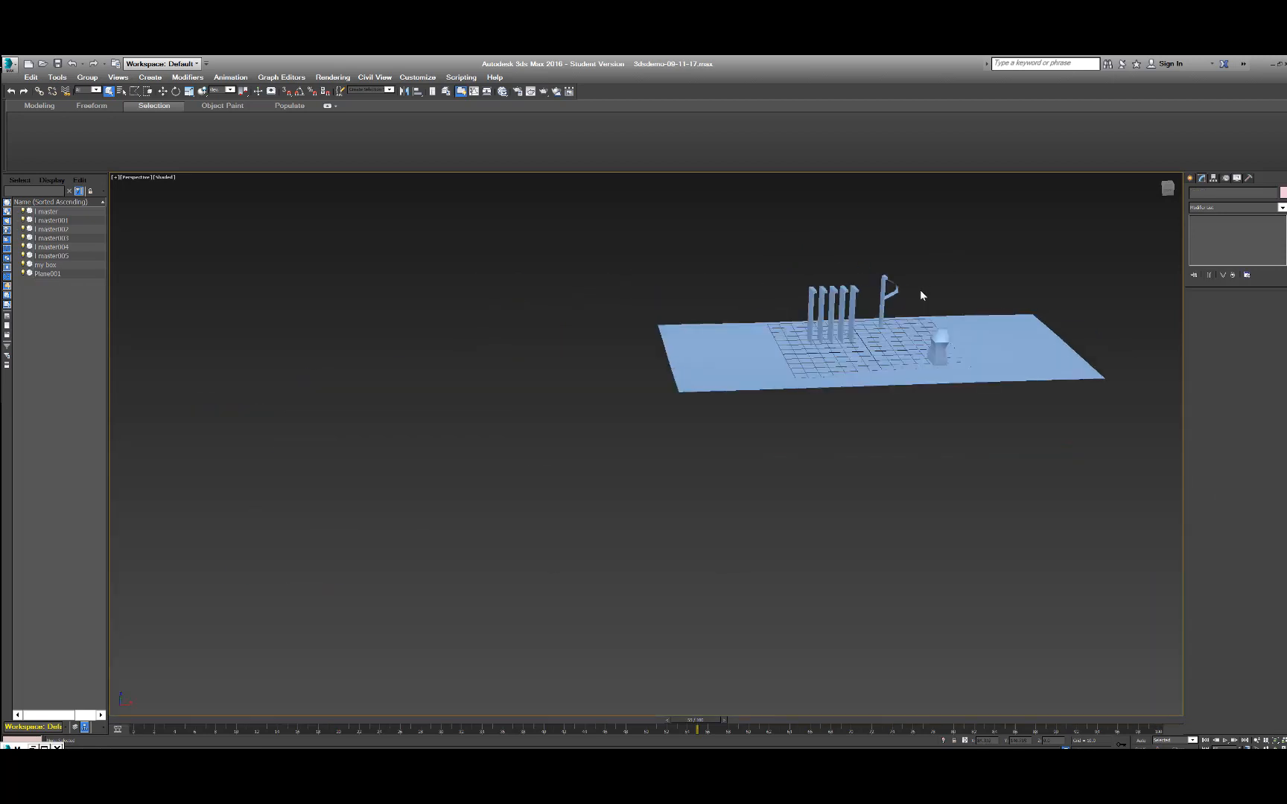
left_click(1225, 741)
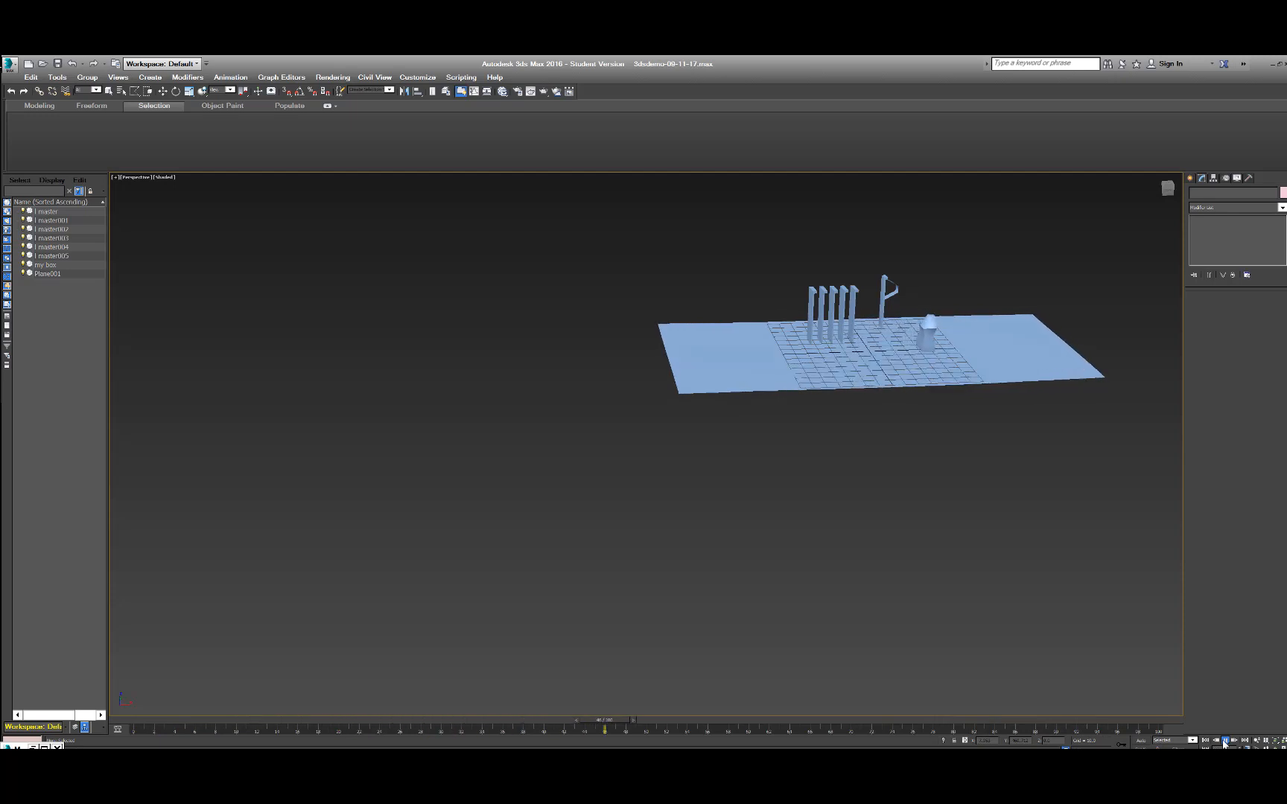
left_click(1225, 740)
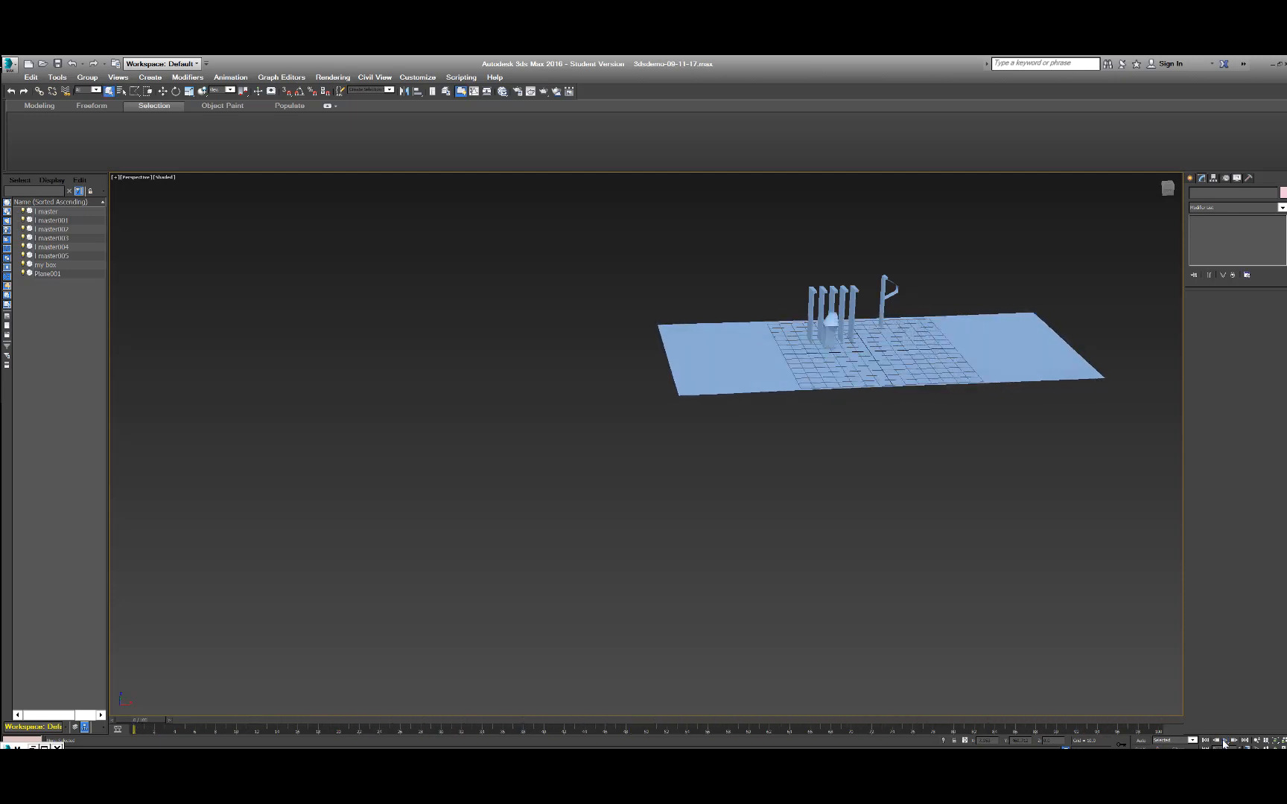
left_click(913, 348)
left_click(946, 475)
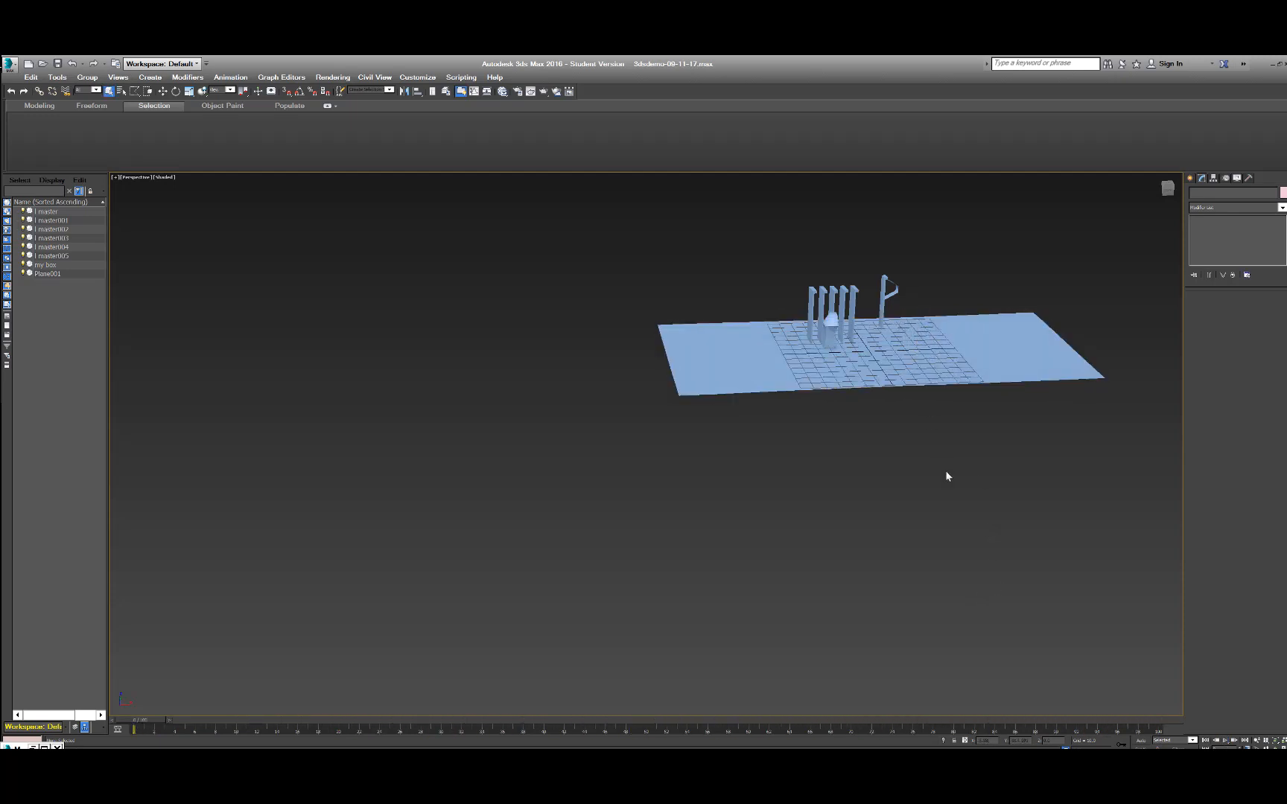